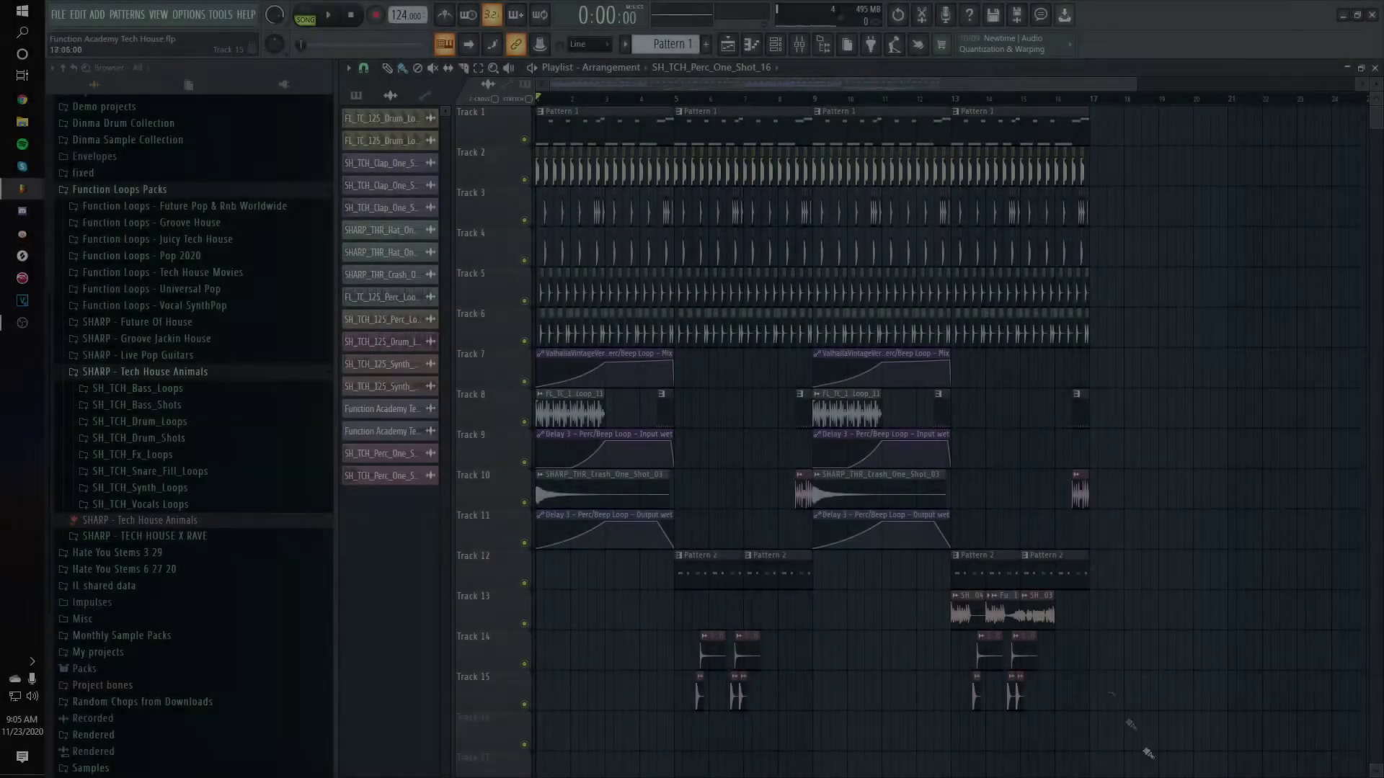
Select every playlist clip and shift the whole arrangement to start at bar 17.
scroll(1090, 728, "down", 1)
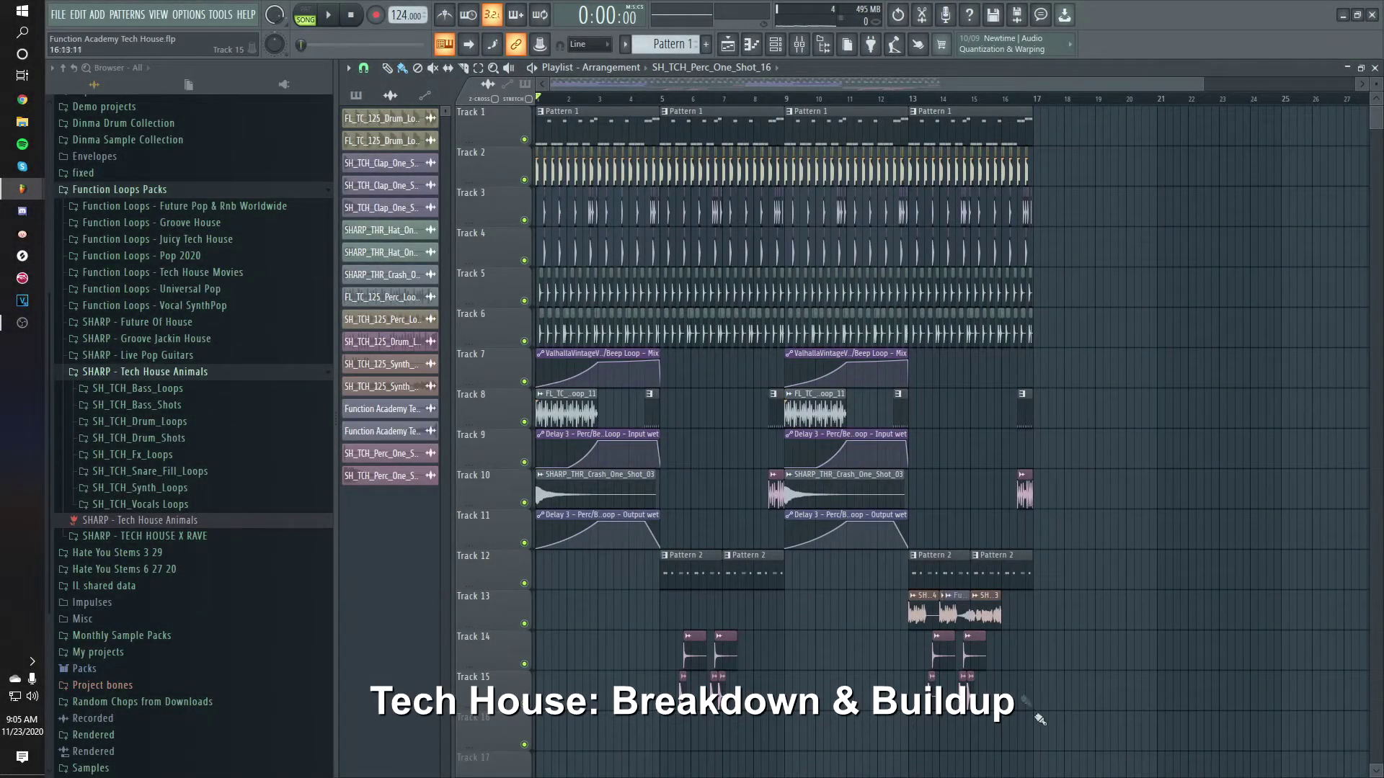
scroll(1054, 722, "down", 1)
left_click_drag(1054, 722, 987, 123)
key("ctrl+d")
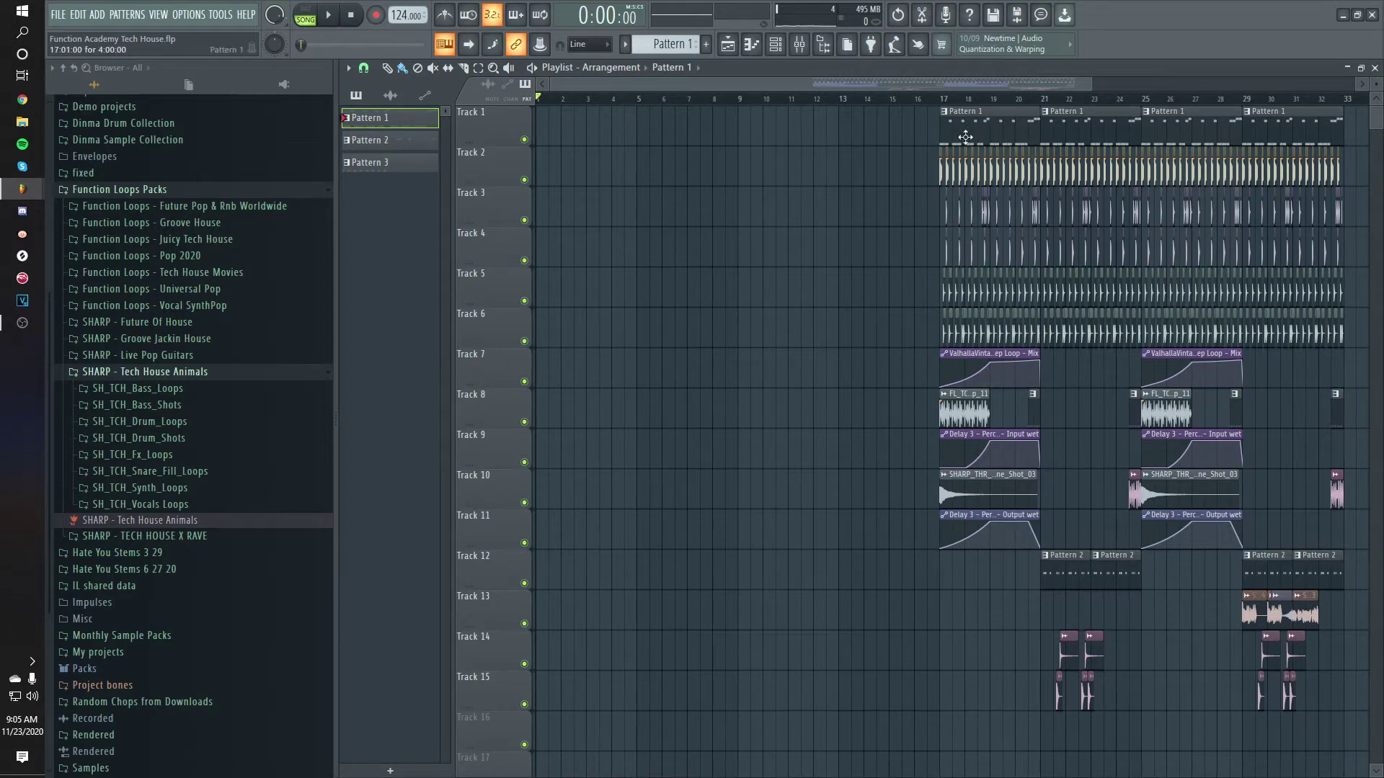
Set the play position to bar 17 and look through the mixer inserts' effect chains.
left_click(944, 100)
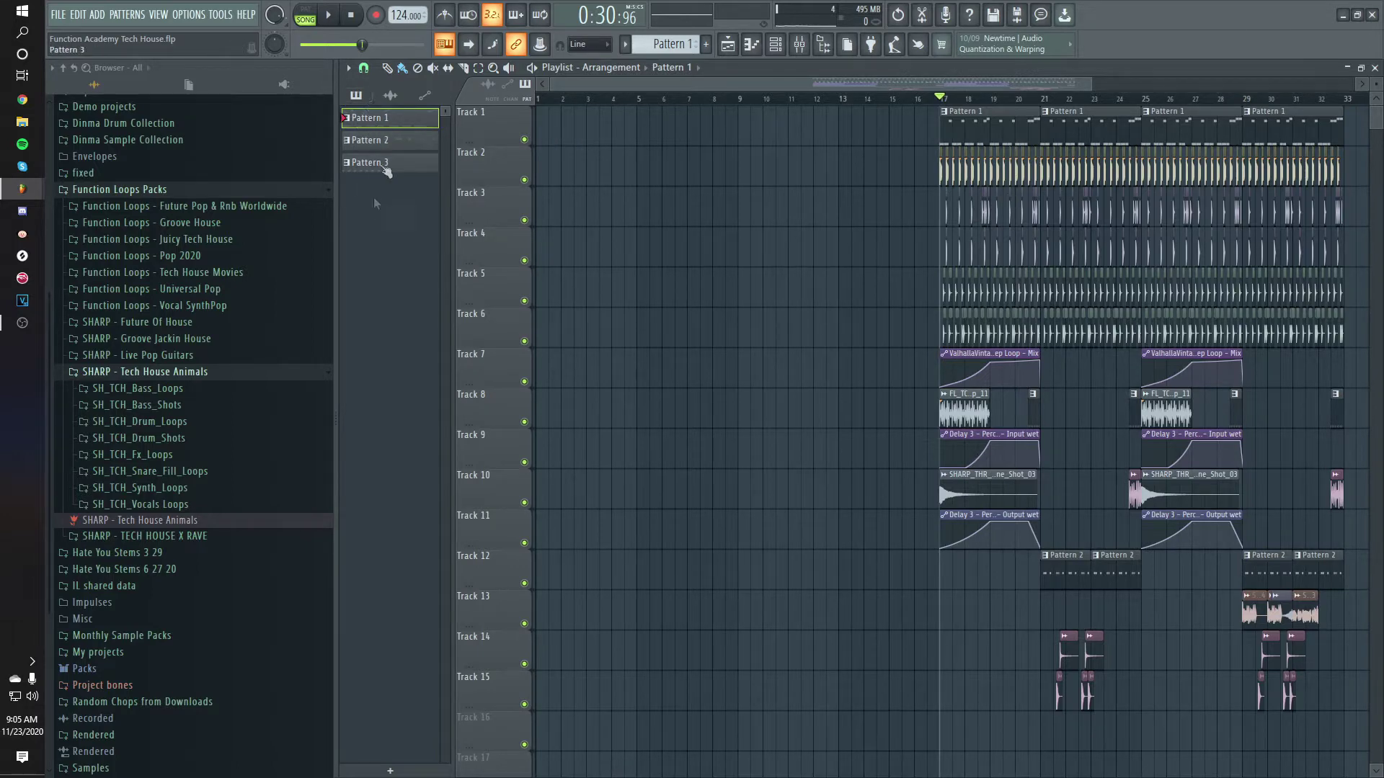
right_click(388, 119)
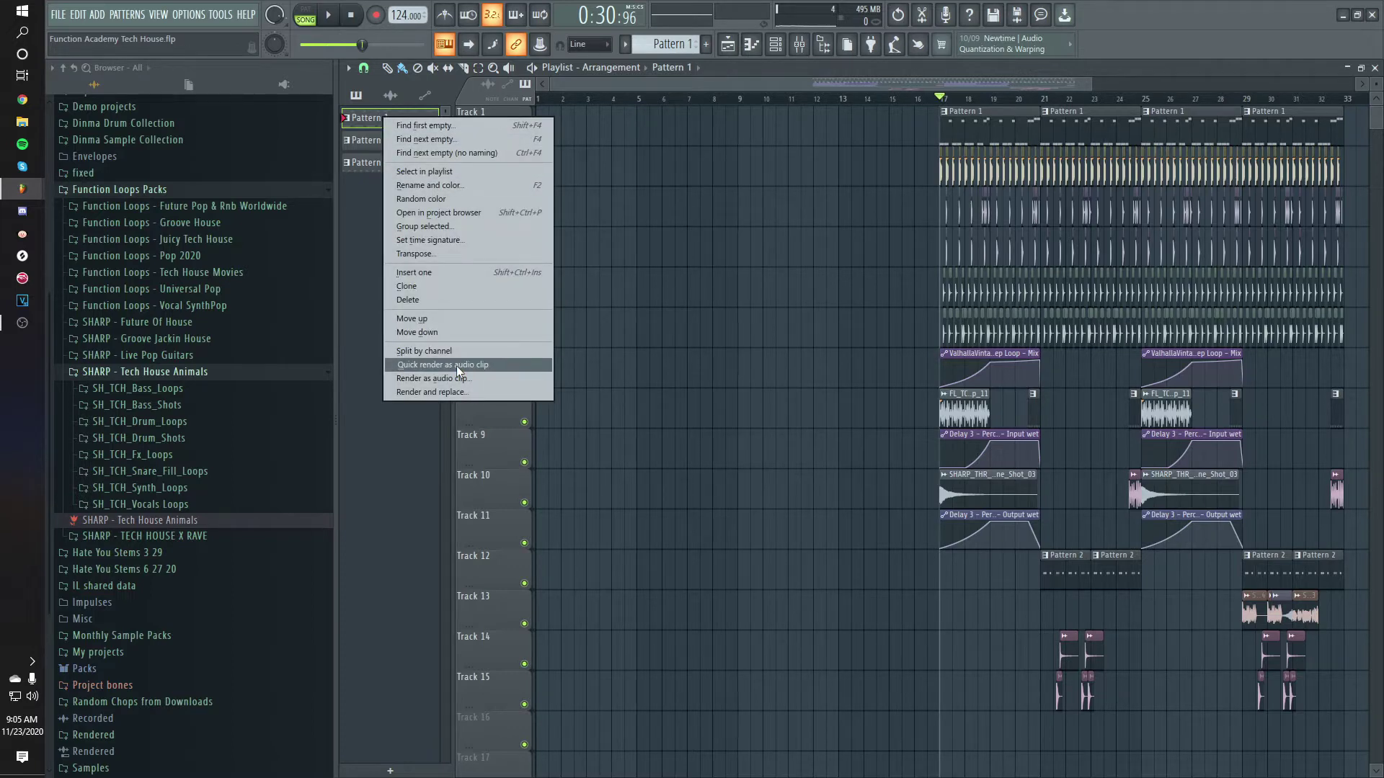
left_click(800, 44)
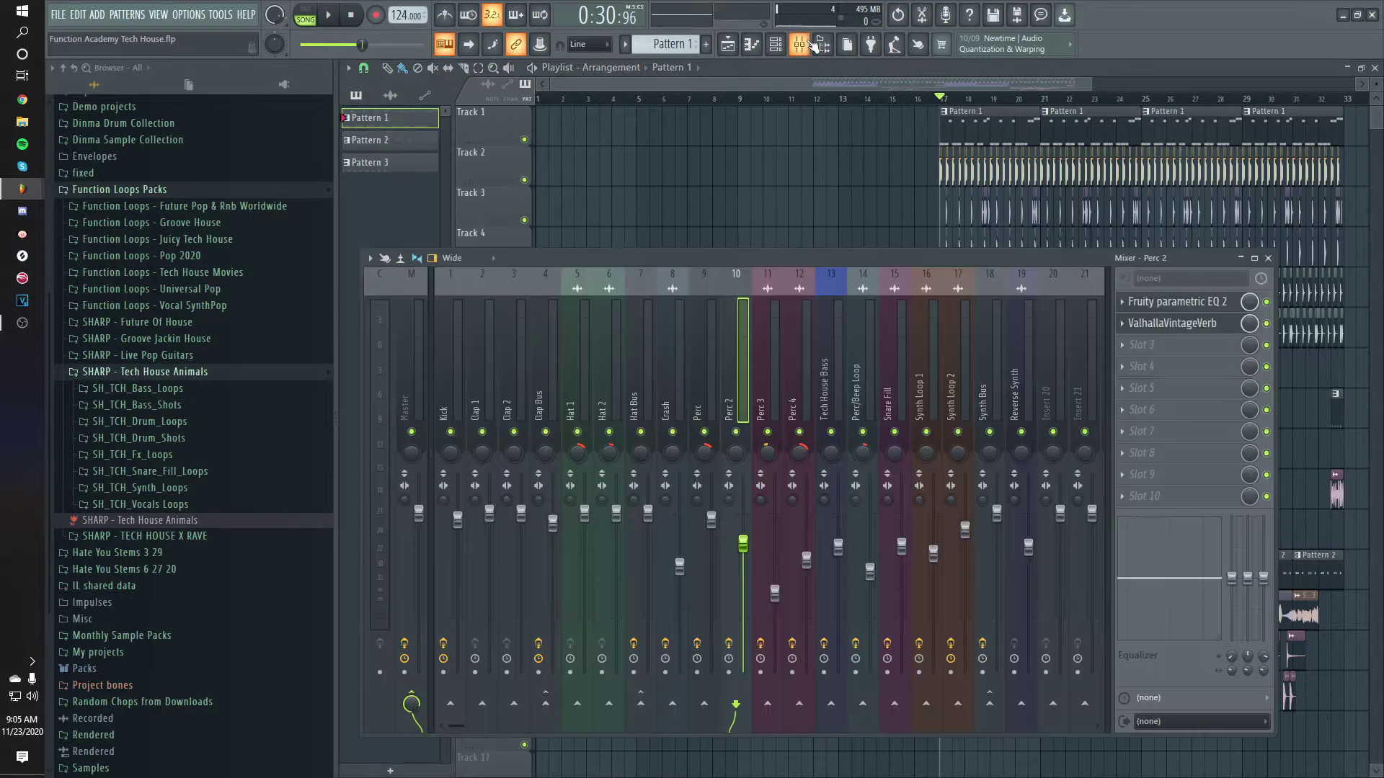
left_click_drag(746, 343, 830, 378)
left_click(954, 389)
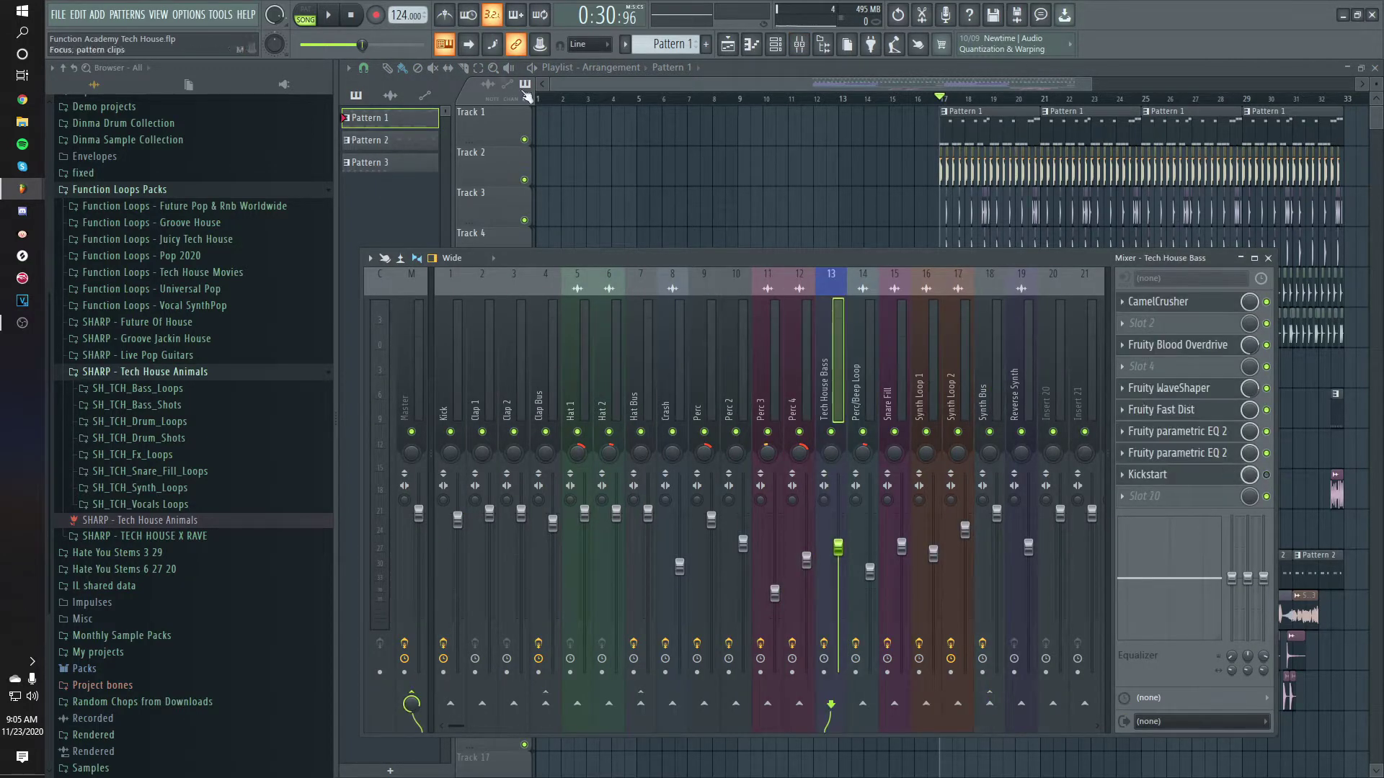
left_click(361, 124)
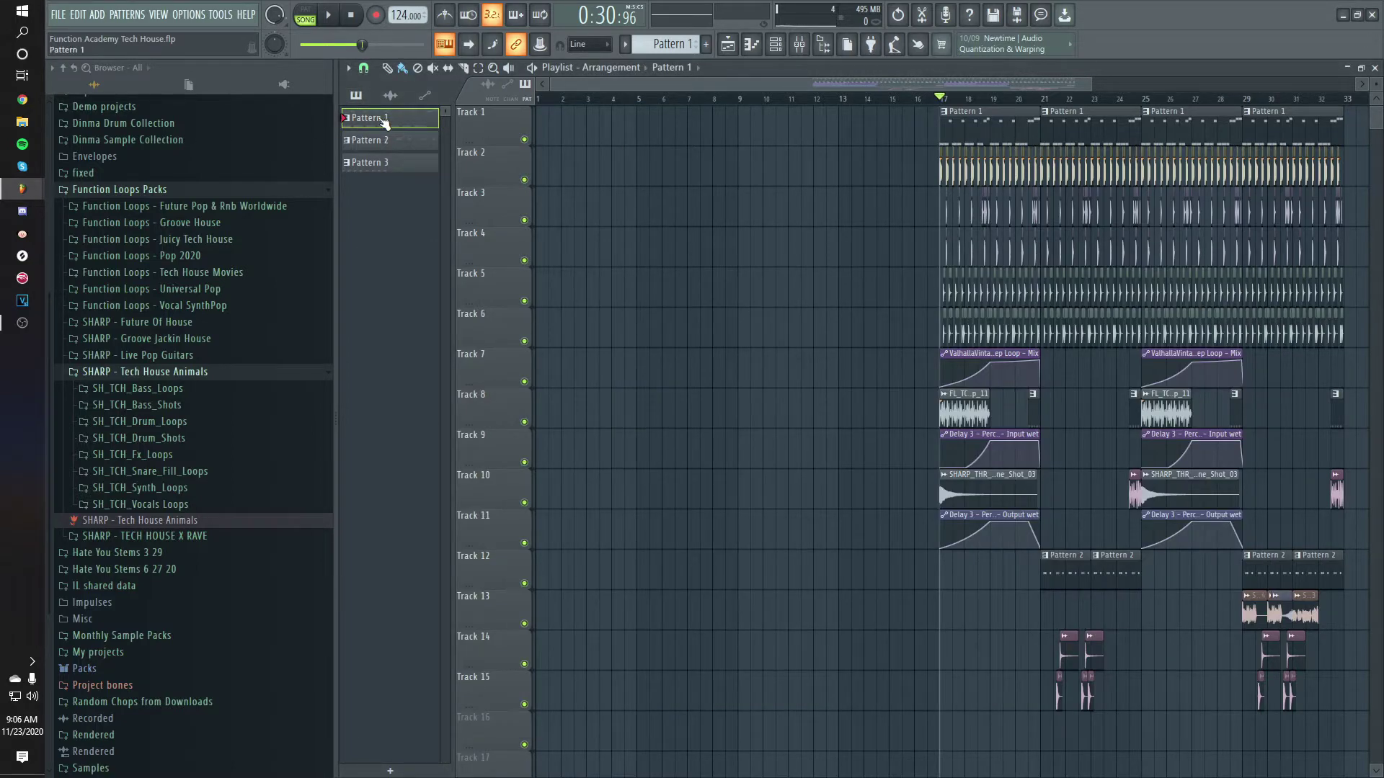
Quick-render Pattern 1 as audio and place the clip on Track 1 at bar 1.
right_click(384, 124)
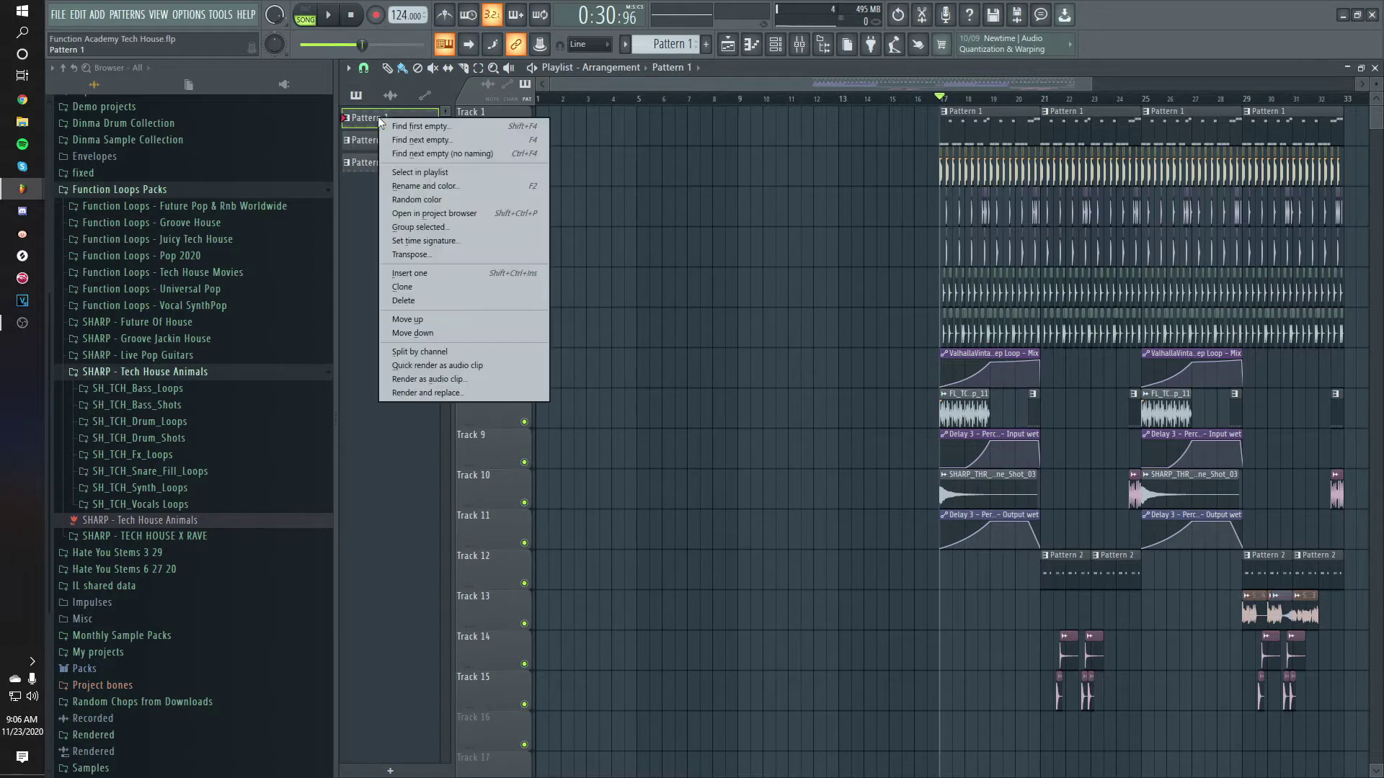
left_click(464, 366)
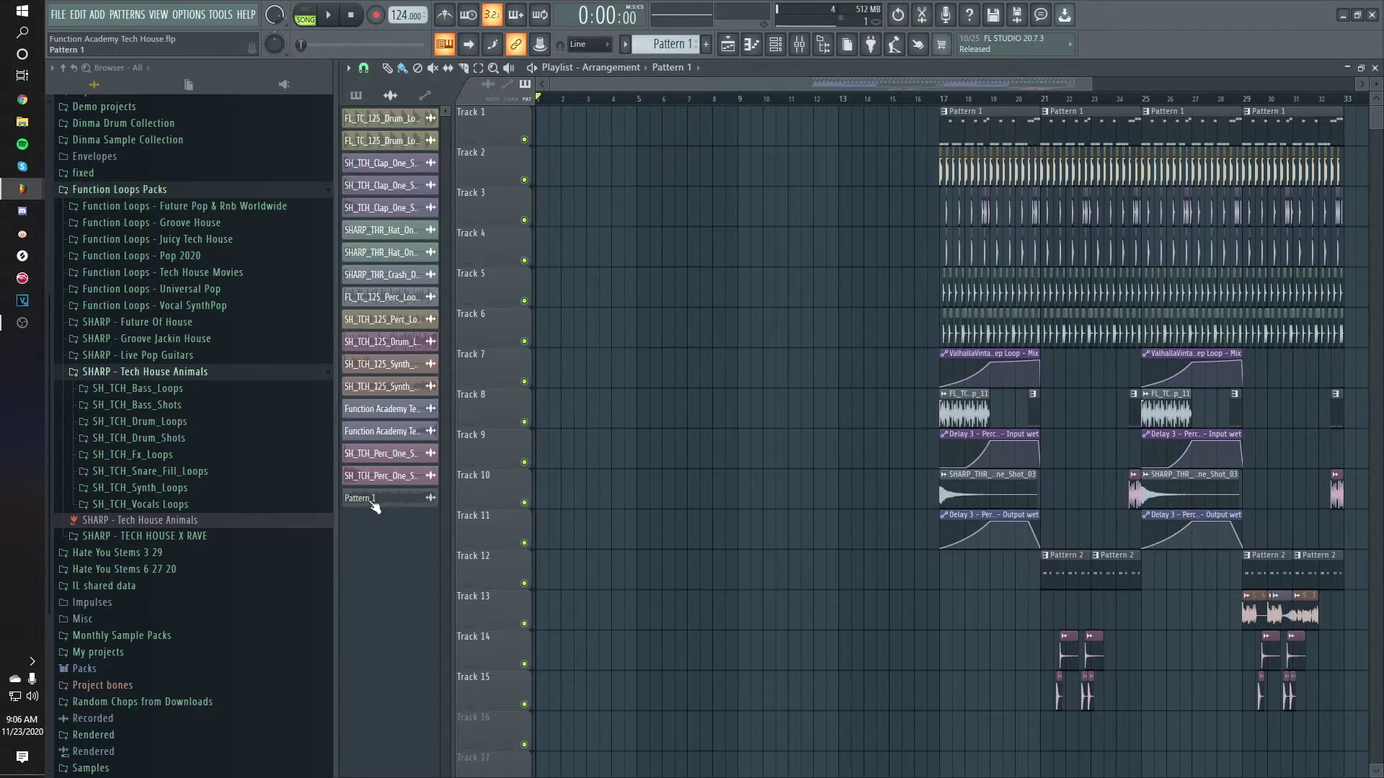
left_click_drag(374, 506, 542, 125)
Give the rendered Pattern 1 audio clip a different declicking mode.
key("space")
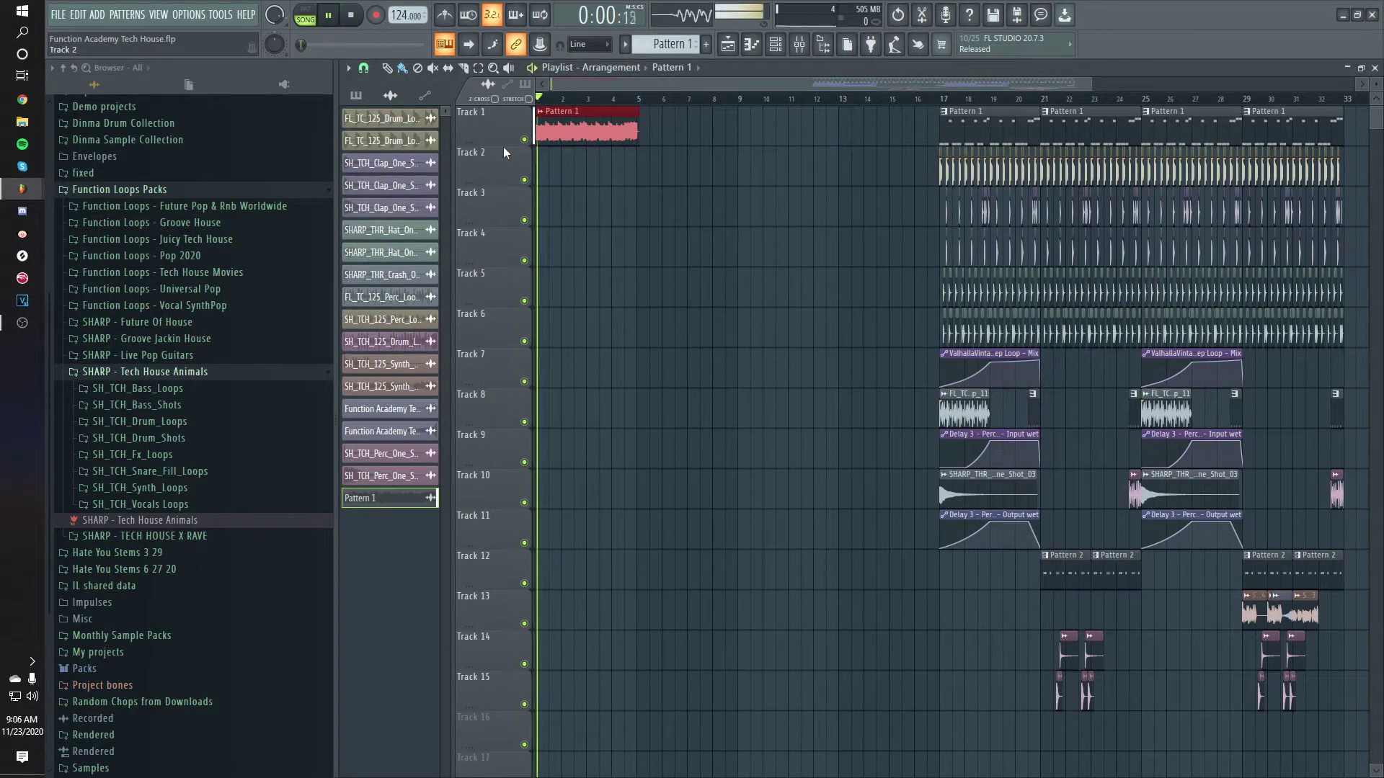
double_click(631, 134)
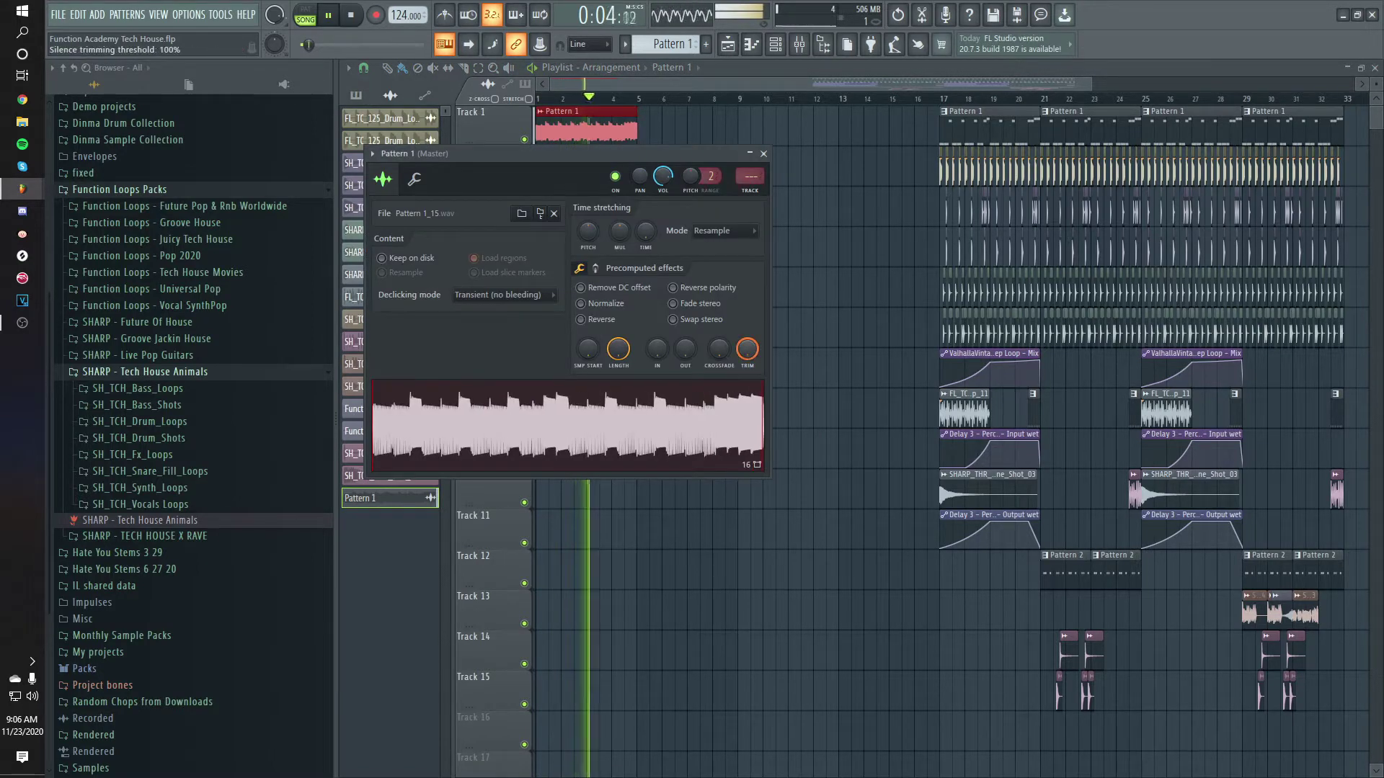
key("space")
key("Escape")
scroll(627, 236, "up", 3)
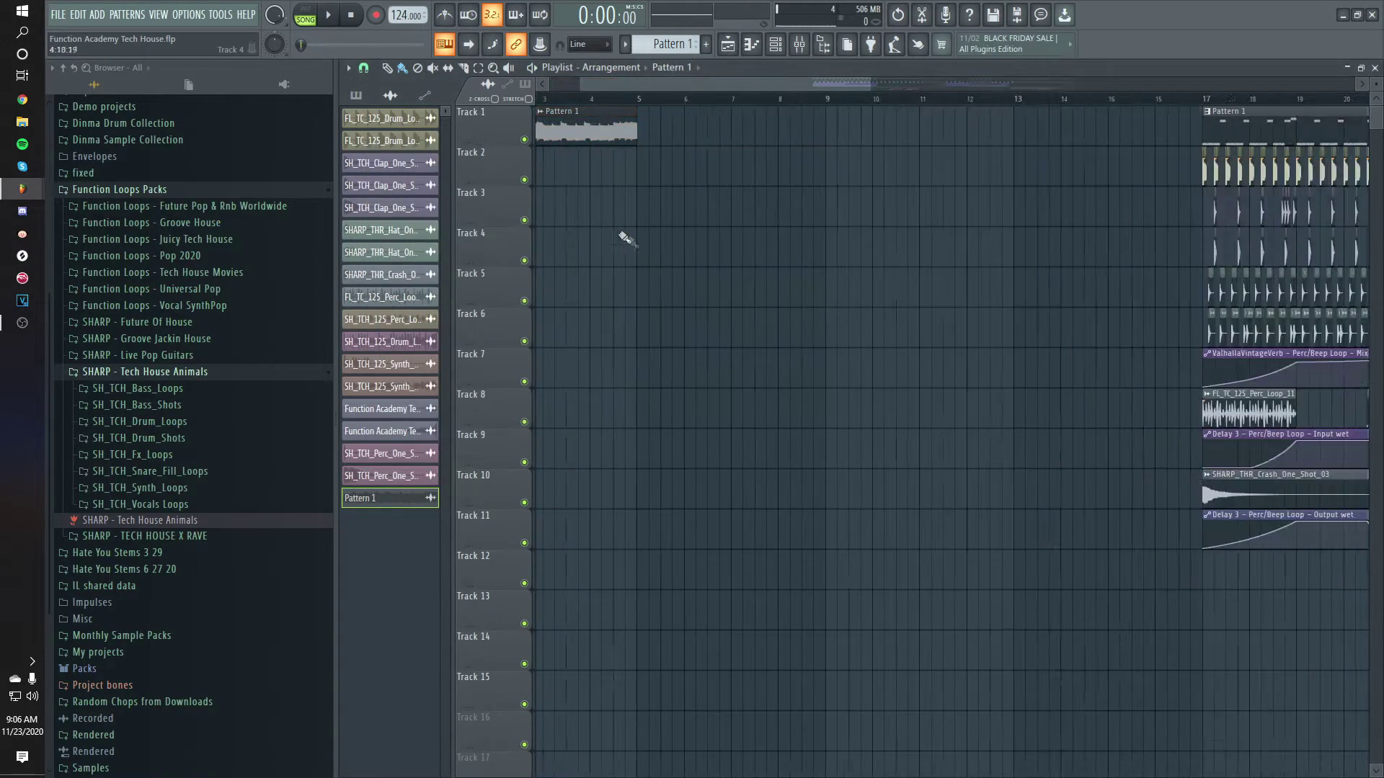
scroll(626, 239, "up", 4)
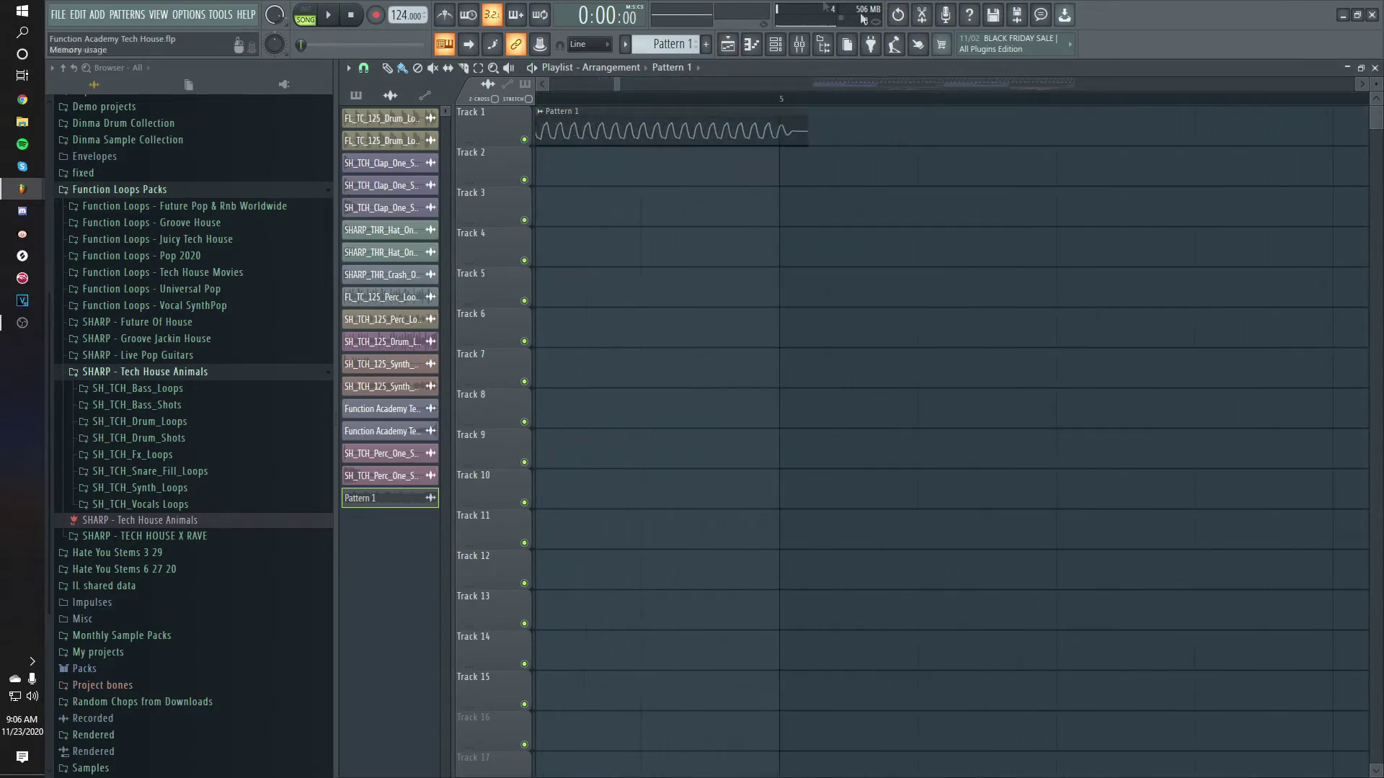
double_click(778, 132)
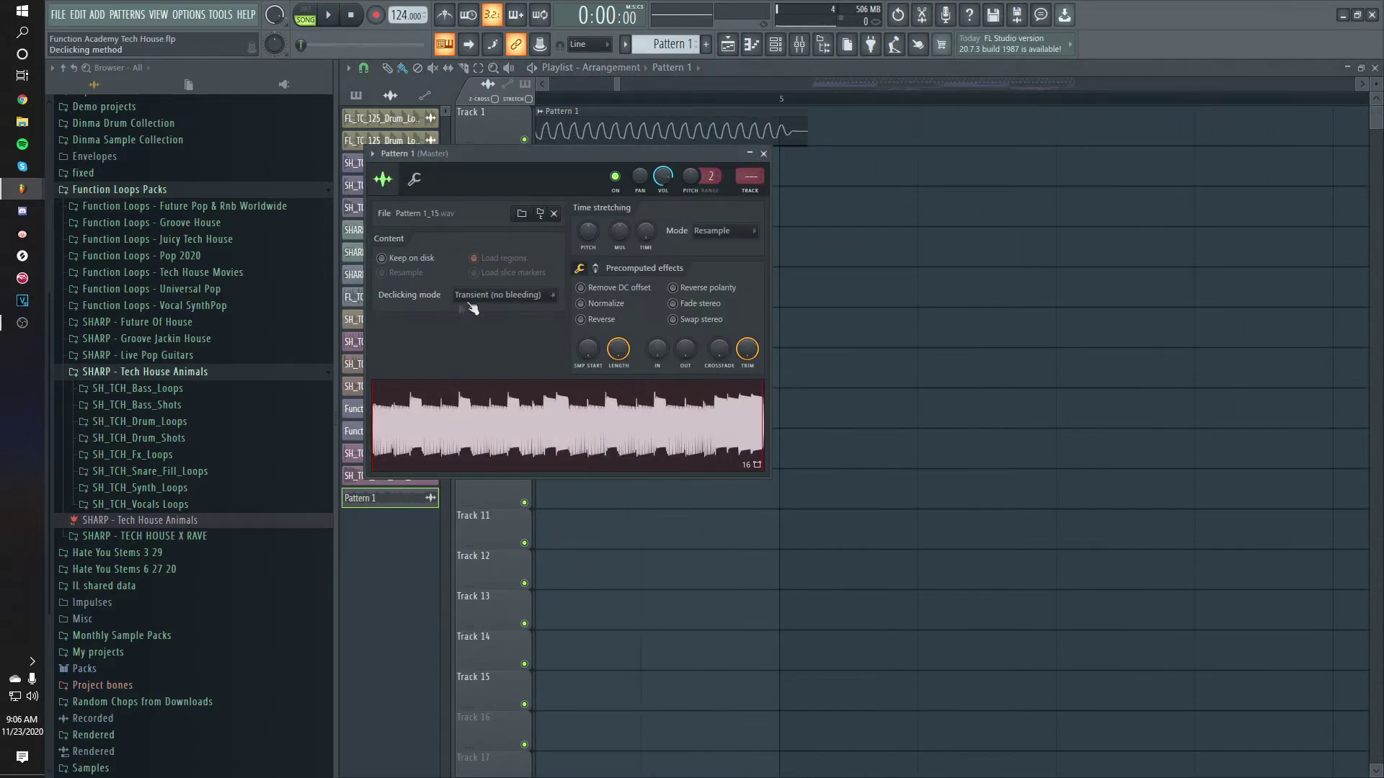
left_click(497, 295)
left_click(495, 351)
left_click(763, 153)
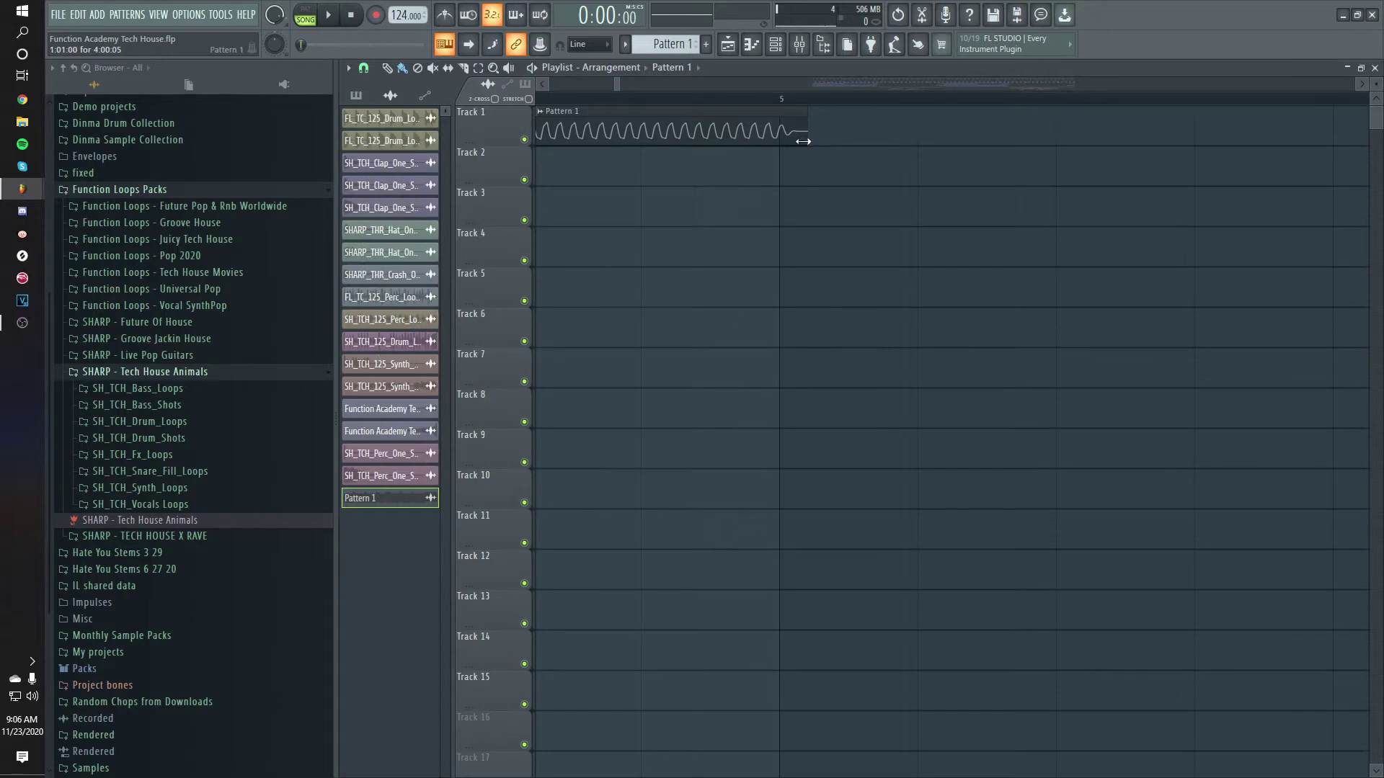
Trim the audio clip to end at bar 5 and paint a second copy at bar 5.
left_click_drag(803, 141, 763, 128)
key("space")
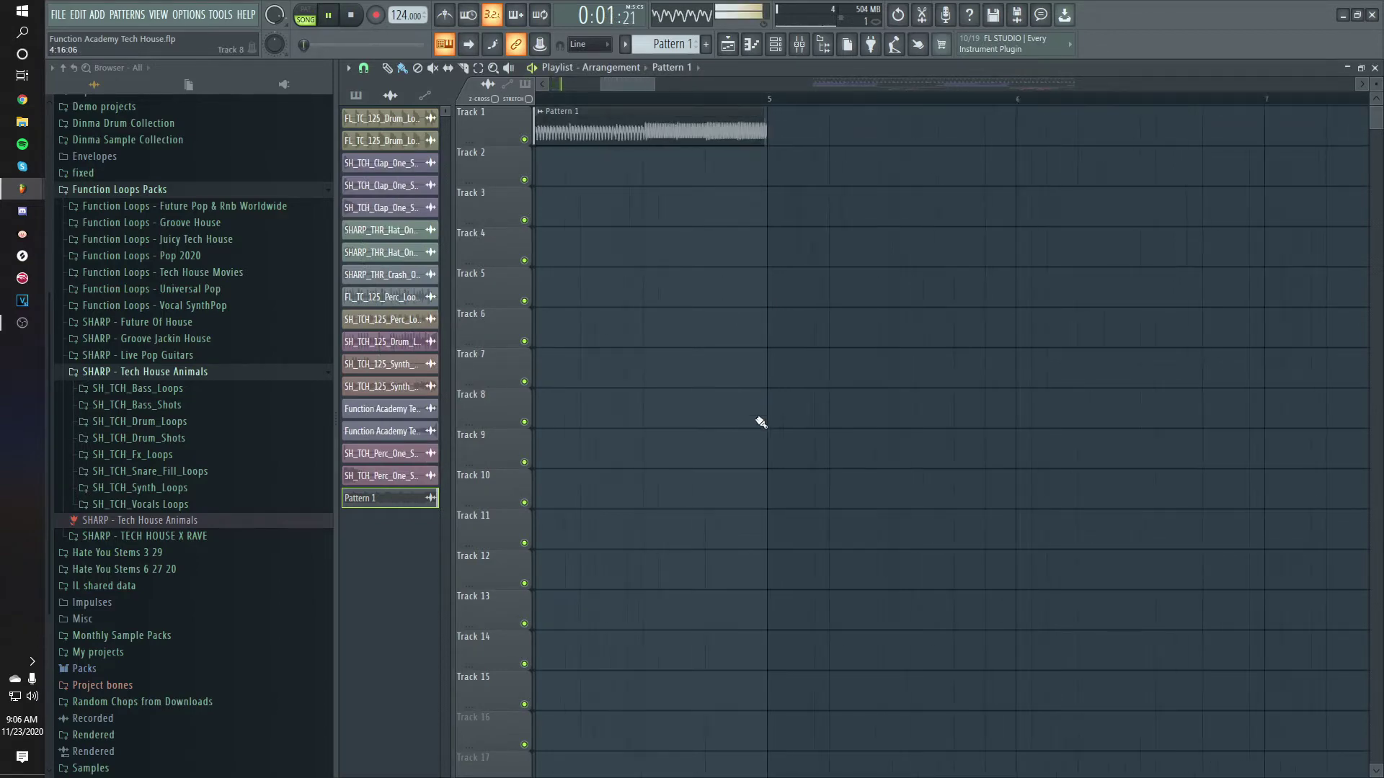
scroll(726, 581, "down", 3)
left_click(646, 115)
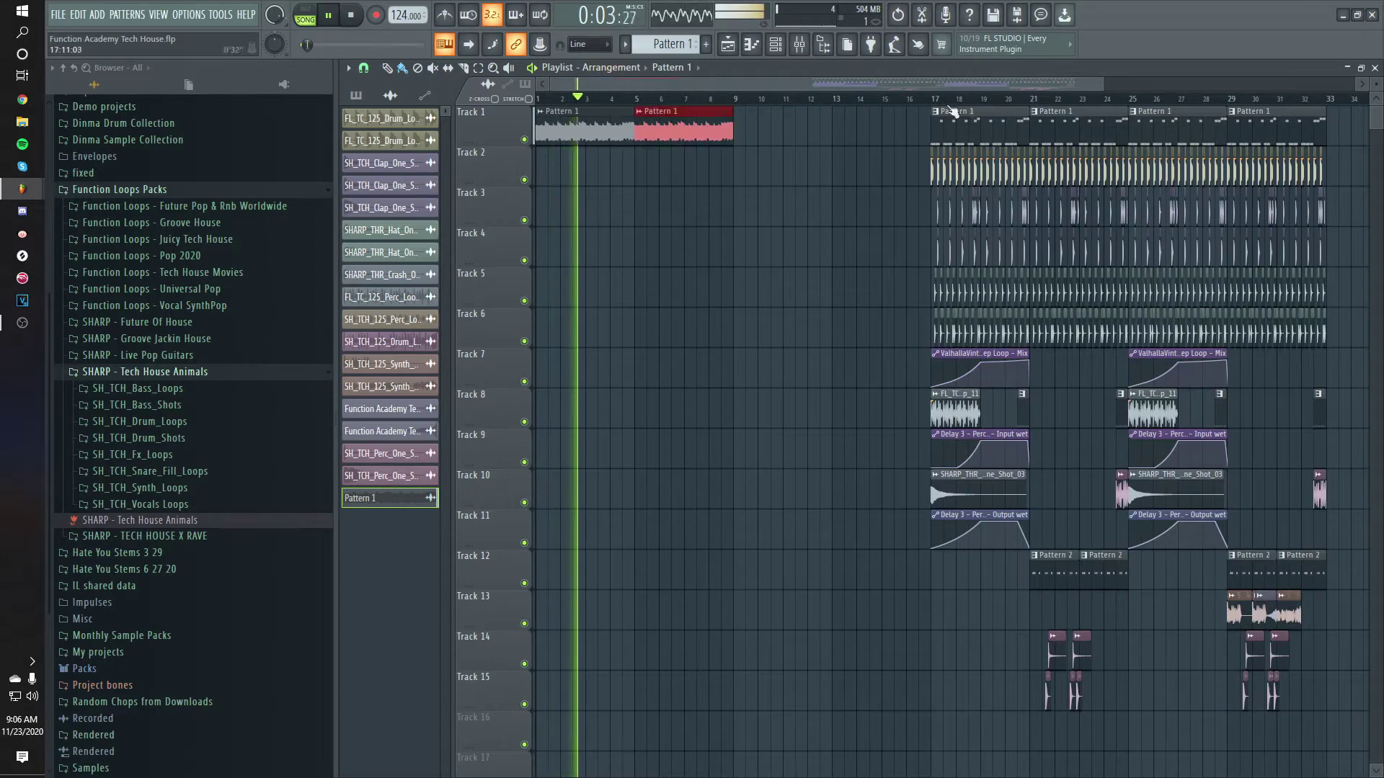
key("F9")
key("space")
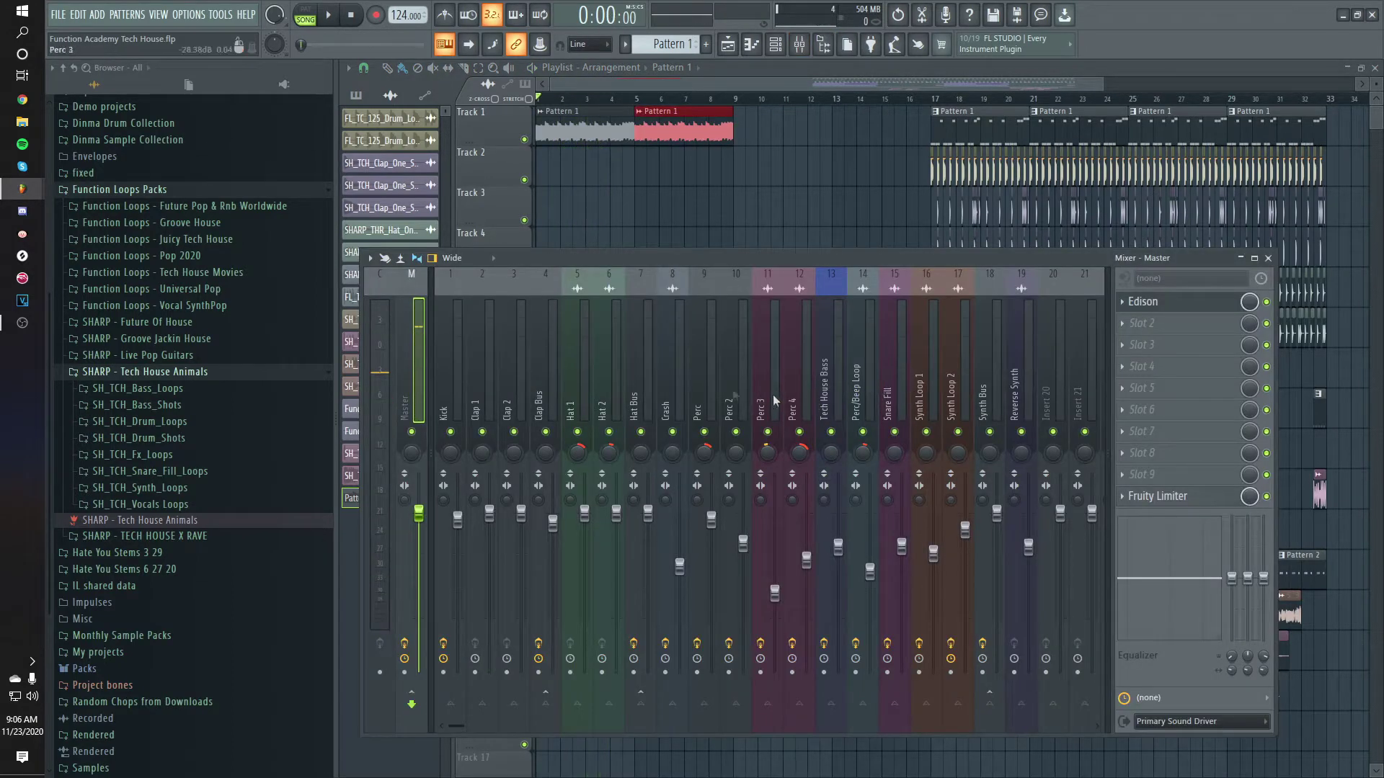
Route the rendered Pattern 1 channel to a free mixer insert and move it to insert 14.
left_click(829, 403)
key("F9")
double_click(670, 113)
key("ctrl+l")
key("F9")
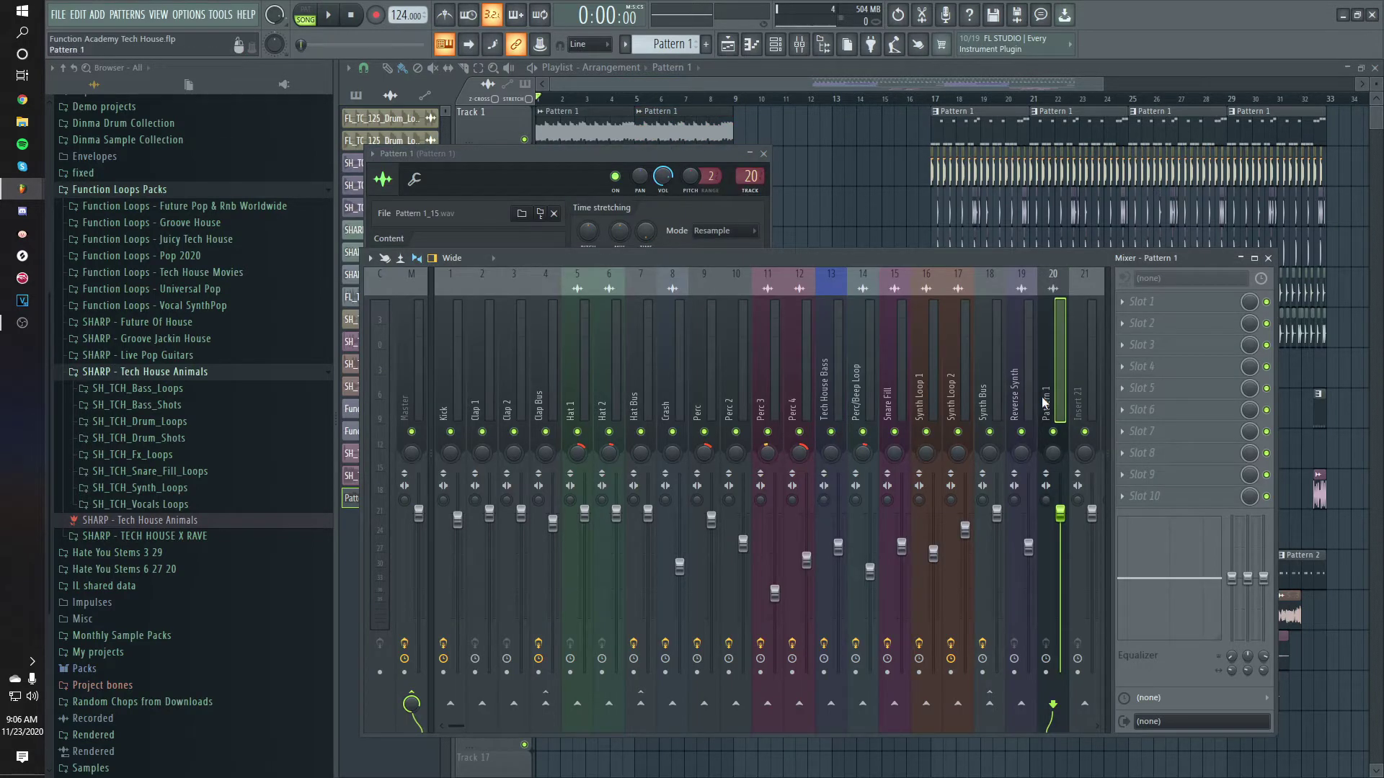
key("alt+Left")
key("alt+Left")
key("alt+Left")
key("alt+Left")
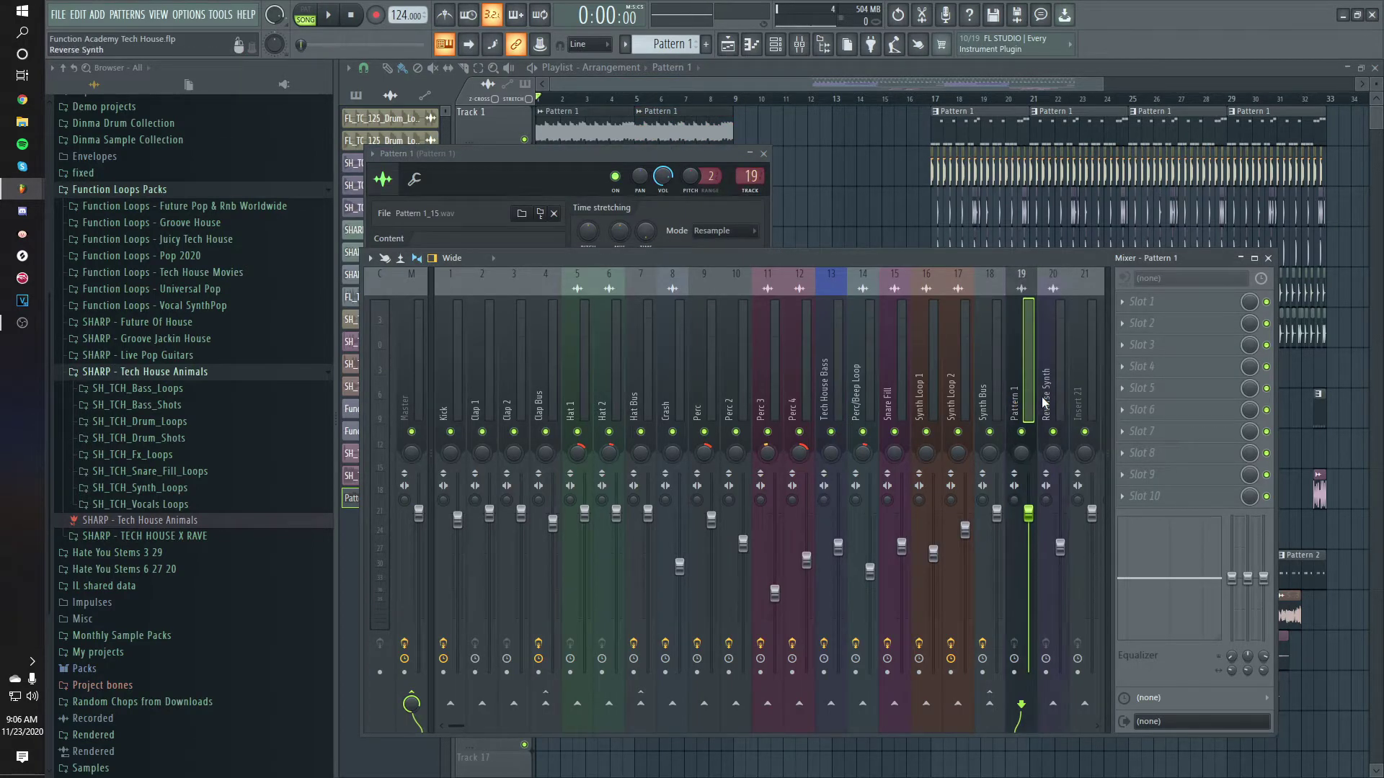
key("alt+Left")
key("alt+Left")
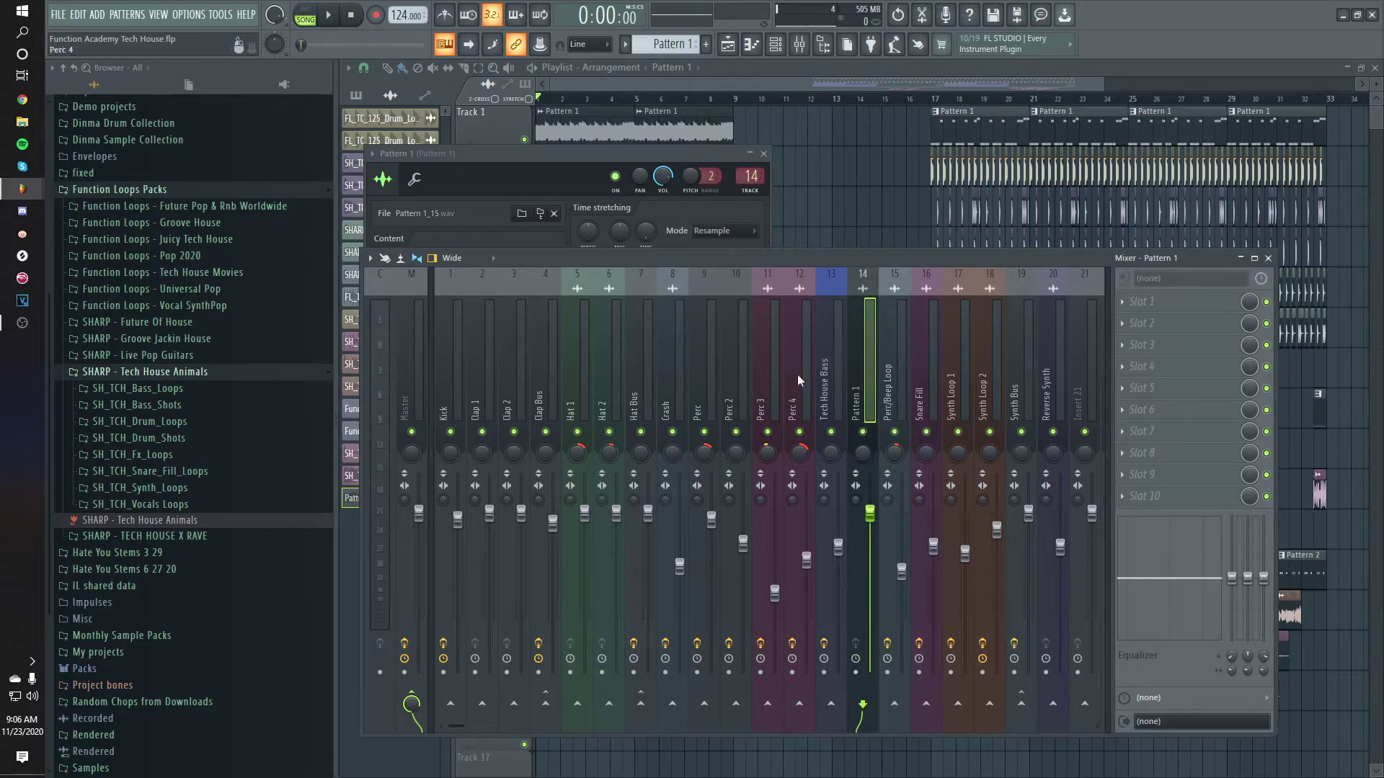
Compare the Tech House Bass insert's effects, then go to insert 14's first effect slot.
left_click(823, 364)
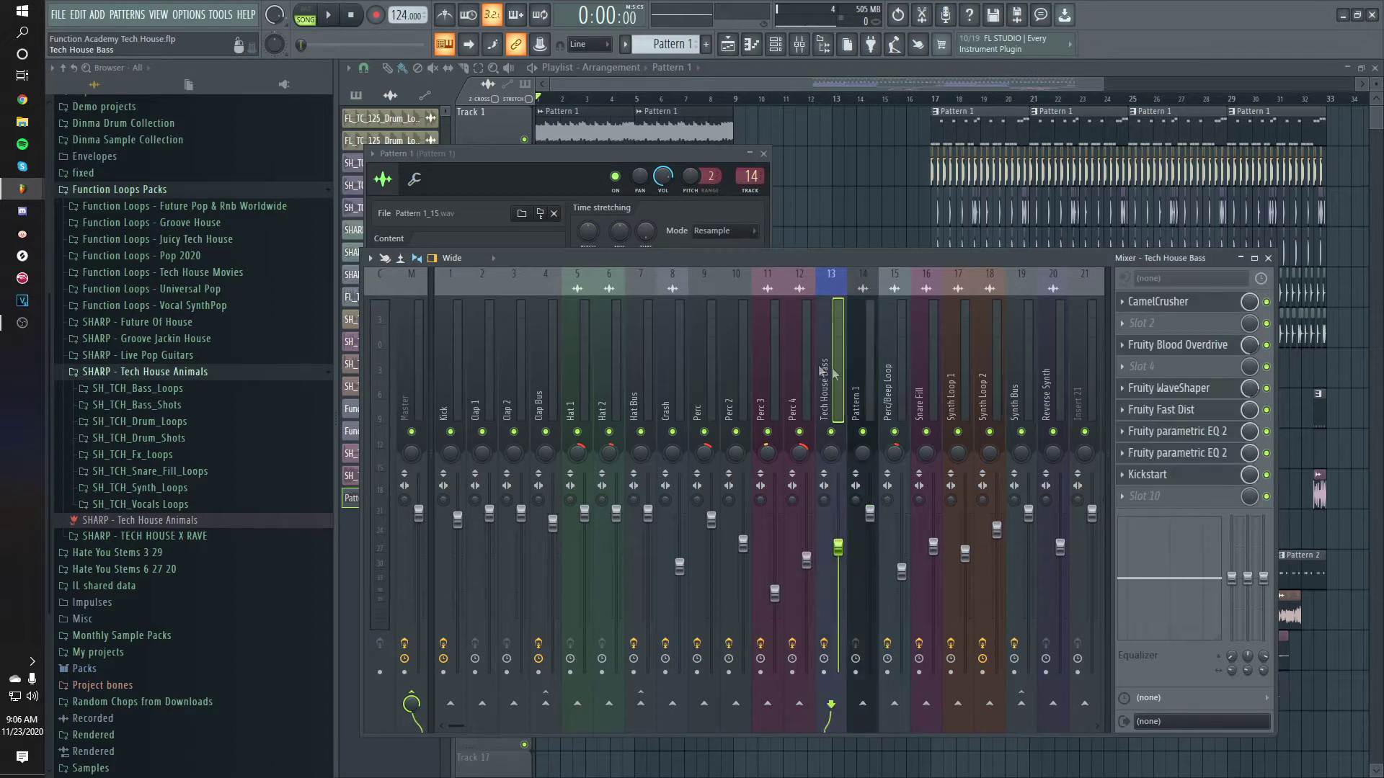
left_click(867, 375)
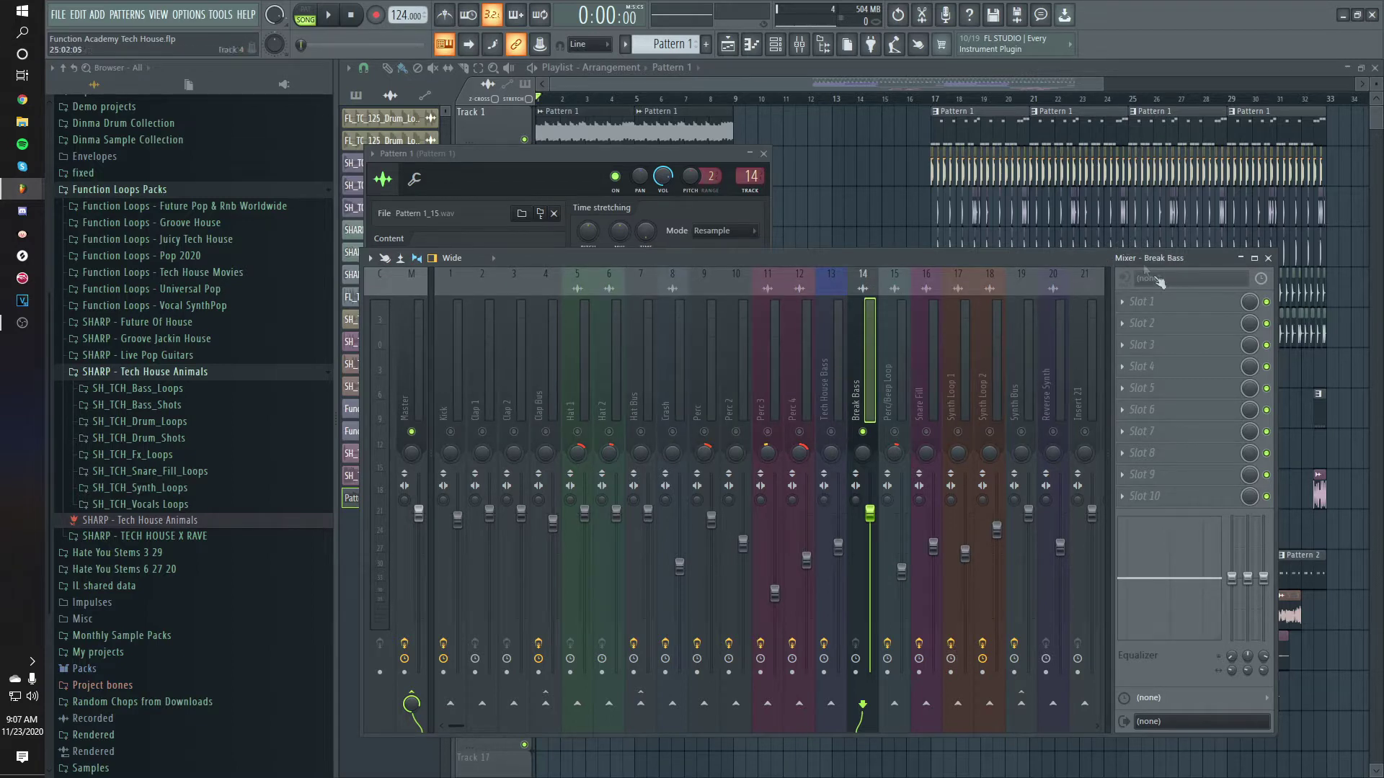
left_click(1157, 312)
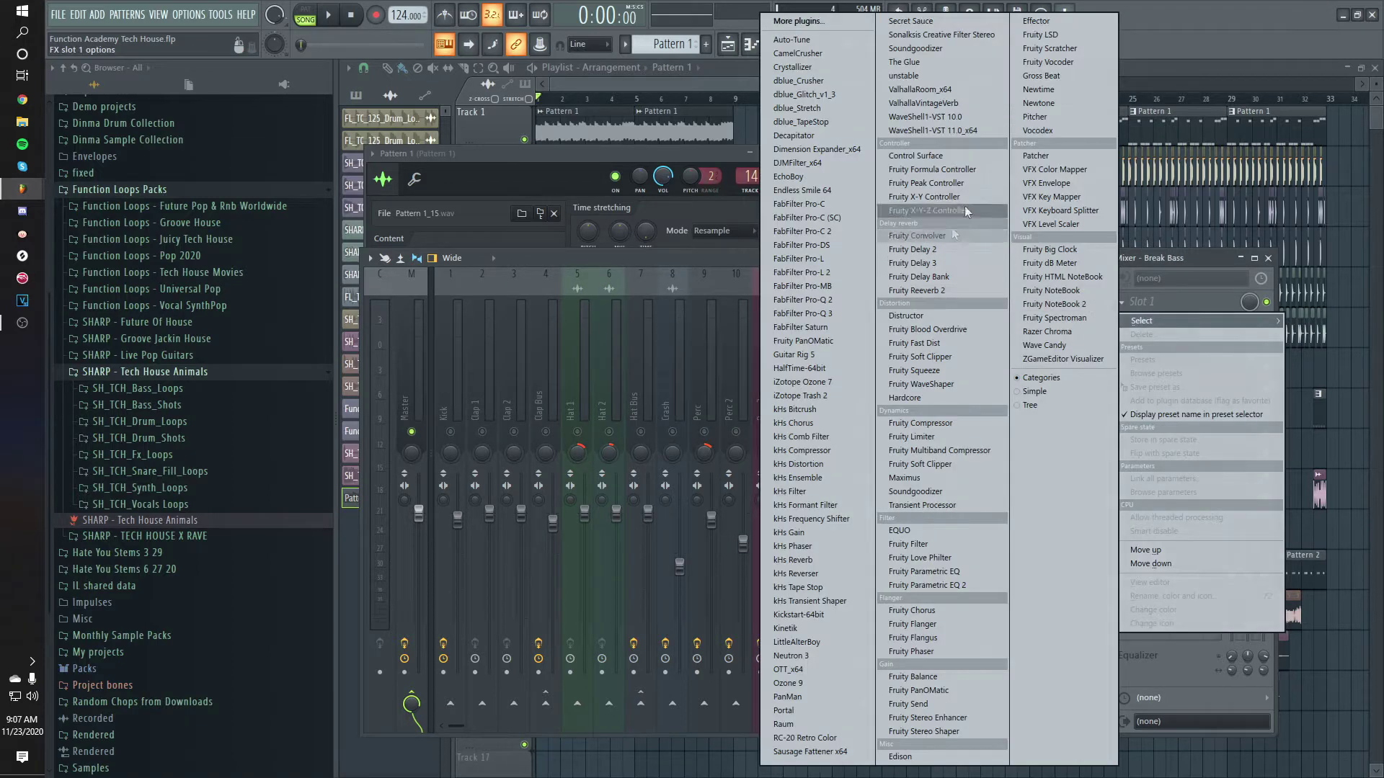
Load Sonalksis Creative Filter on Break Bass and sweep its high-pass cutoff to about 317 Hz.
left_click(966, 36)
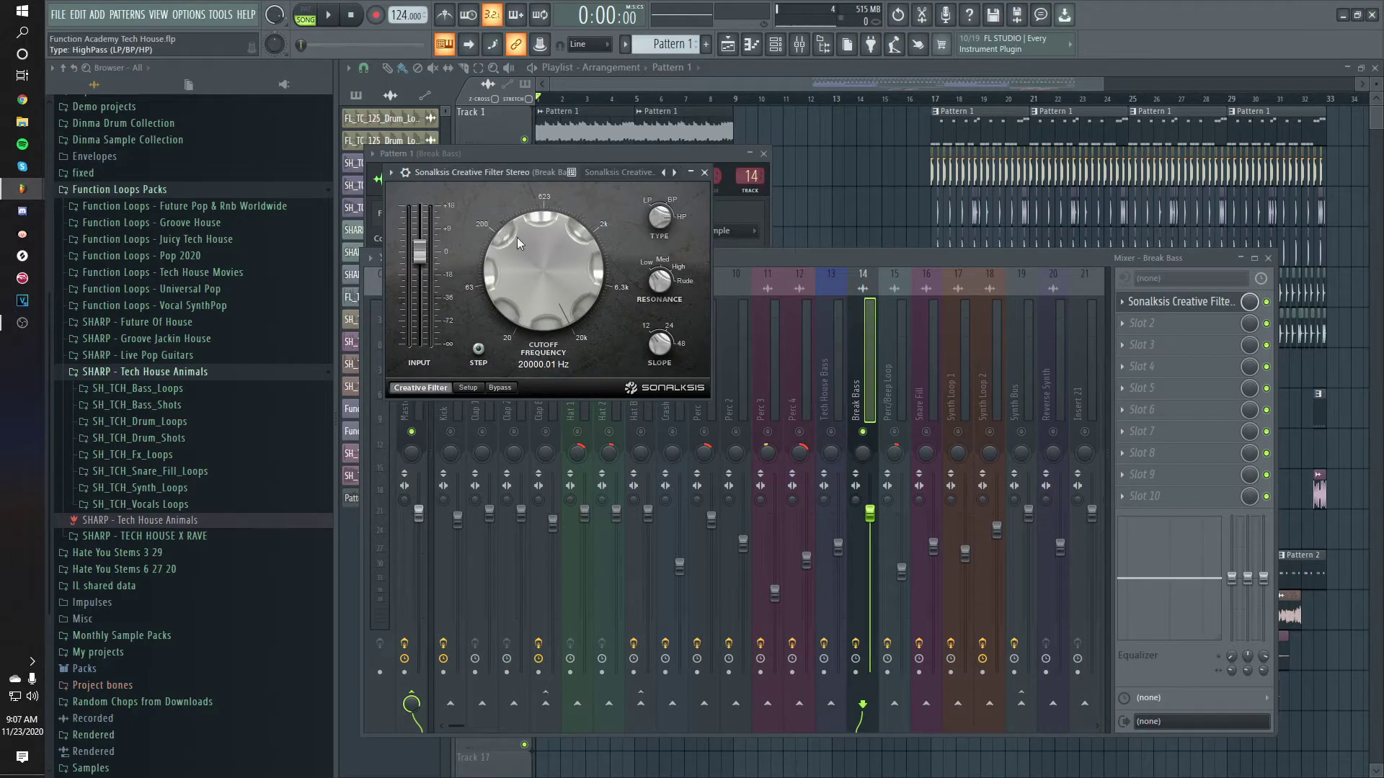
left_click_drag(519, 244, 423, 668)
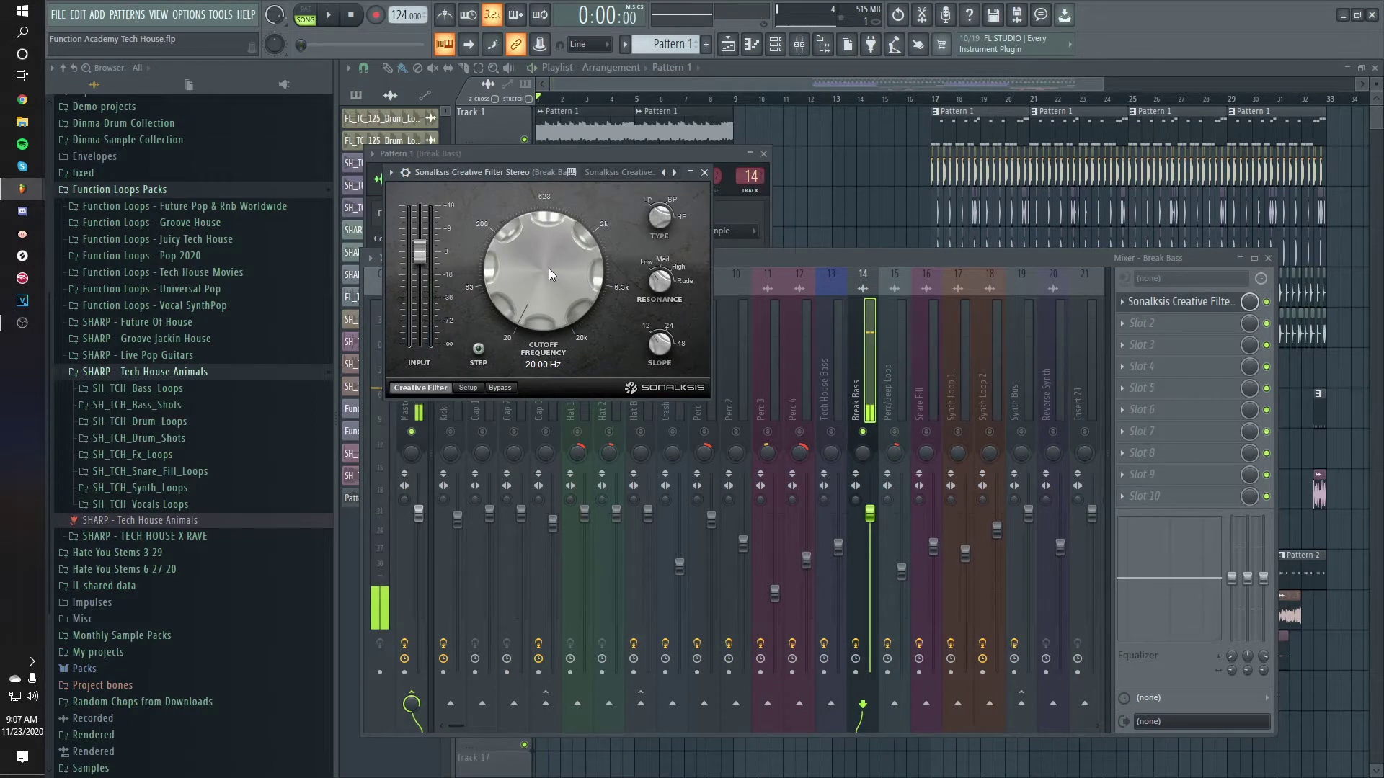
left_click_drag(547, 268, 515, 224)
key("space")
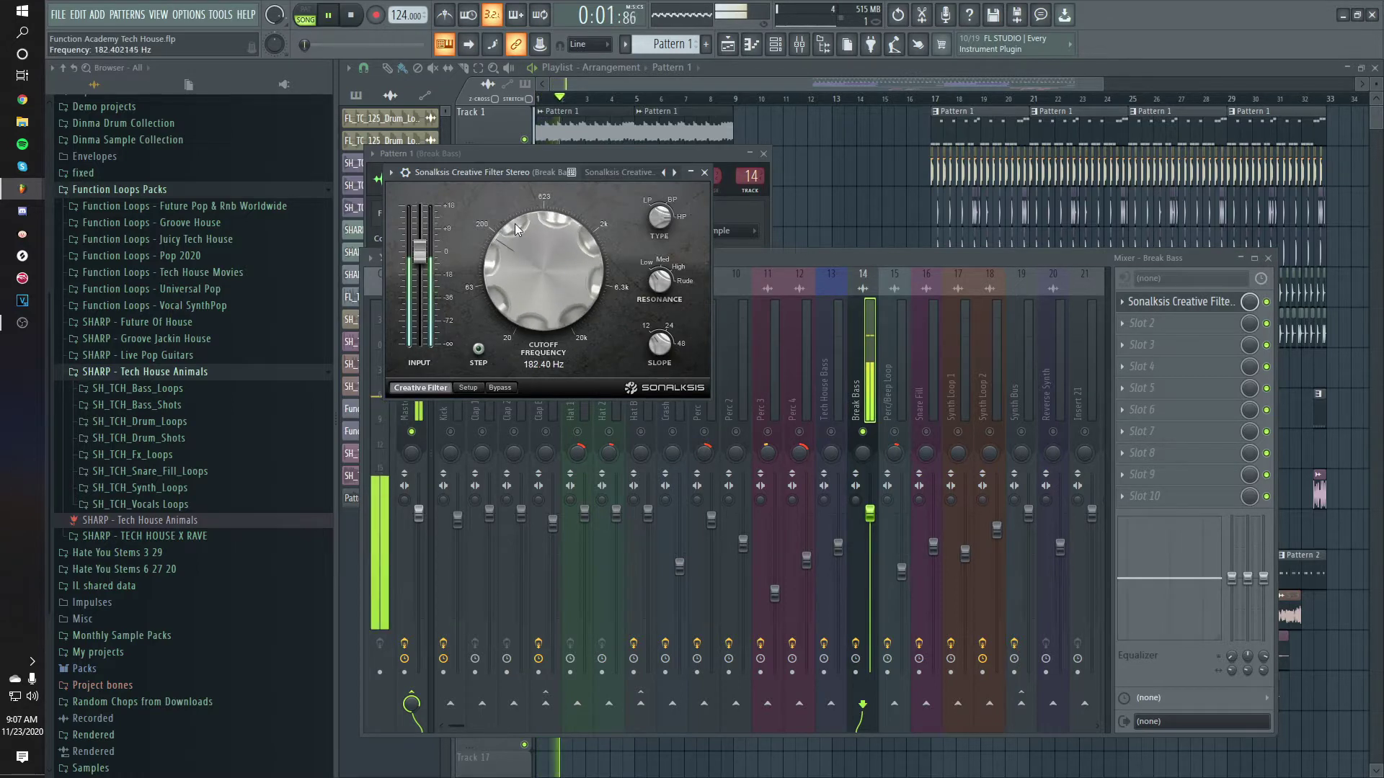
key("space")
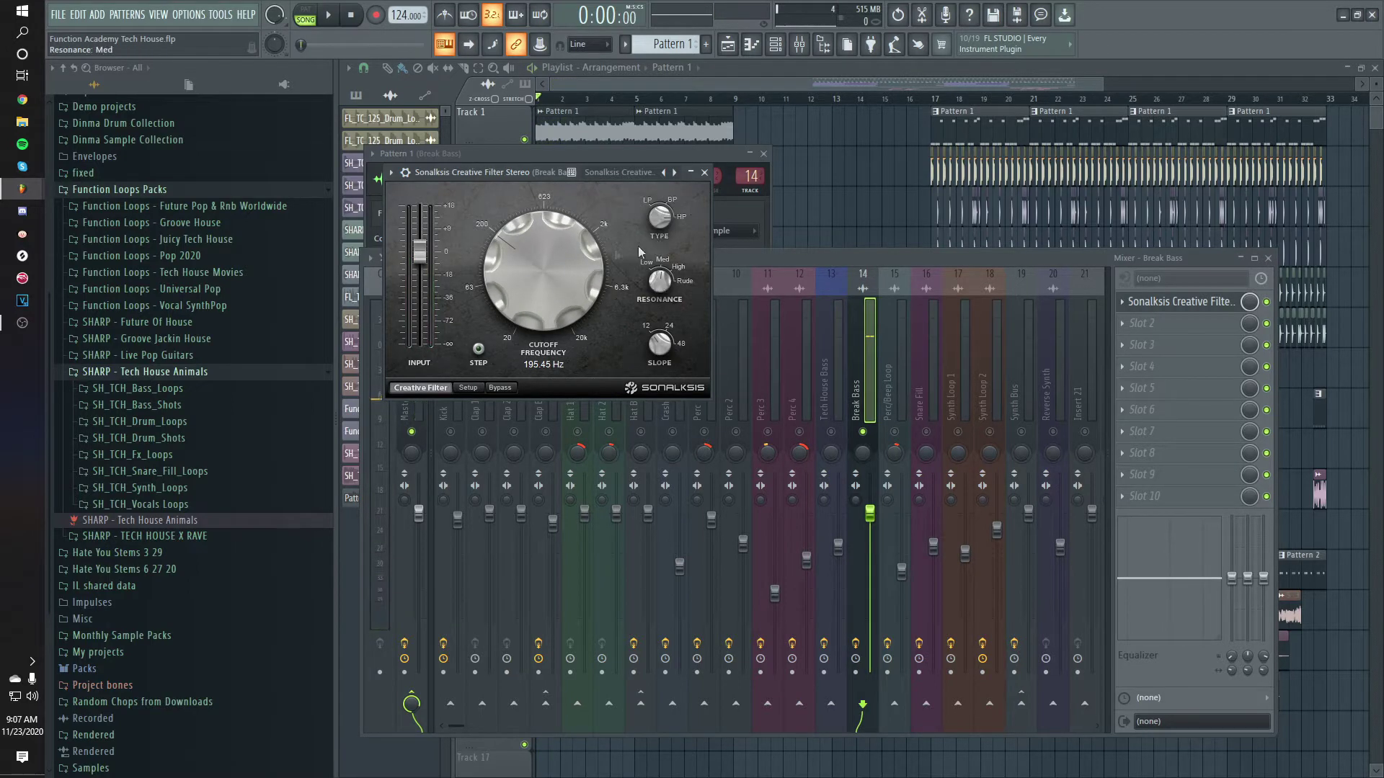
key("space")
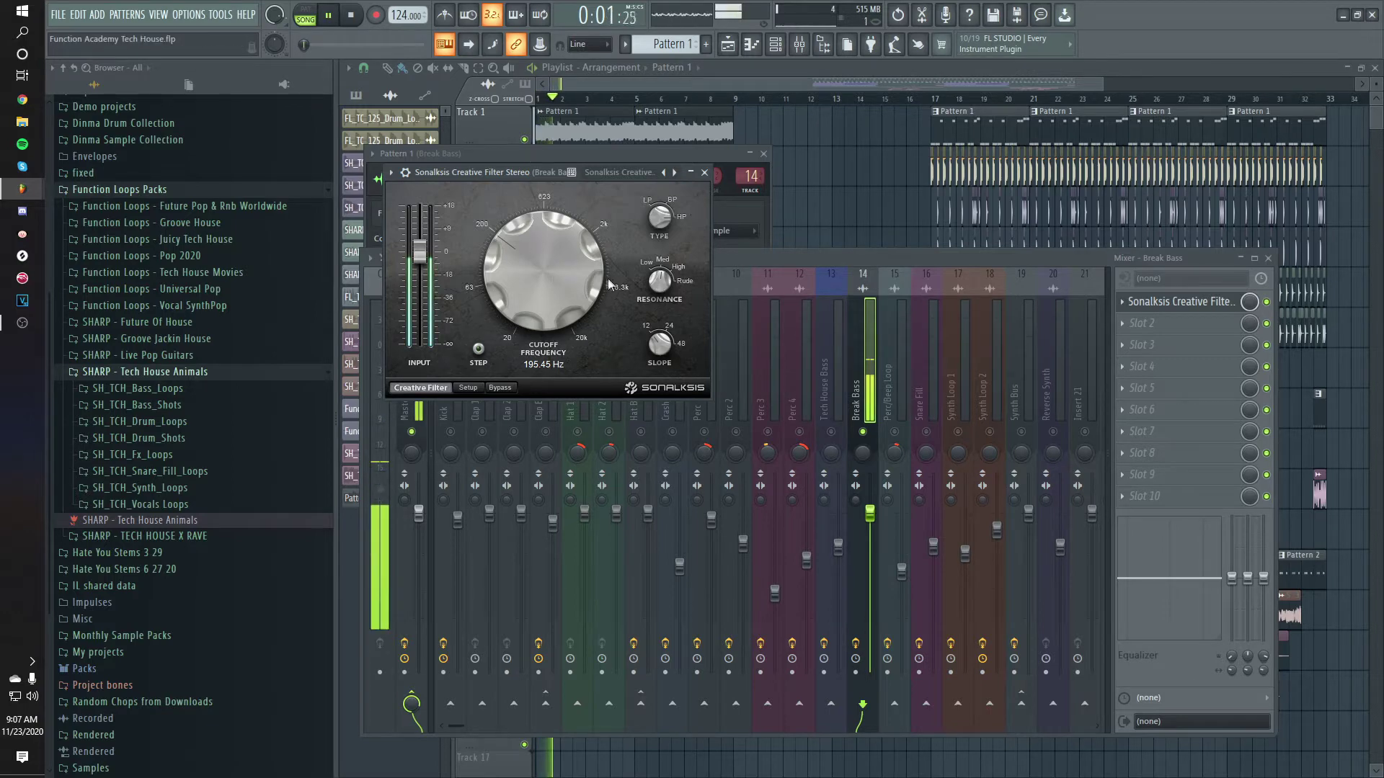
left_click_drag(568, 278, 561, 260)
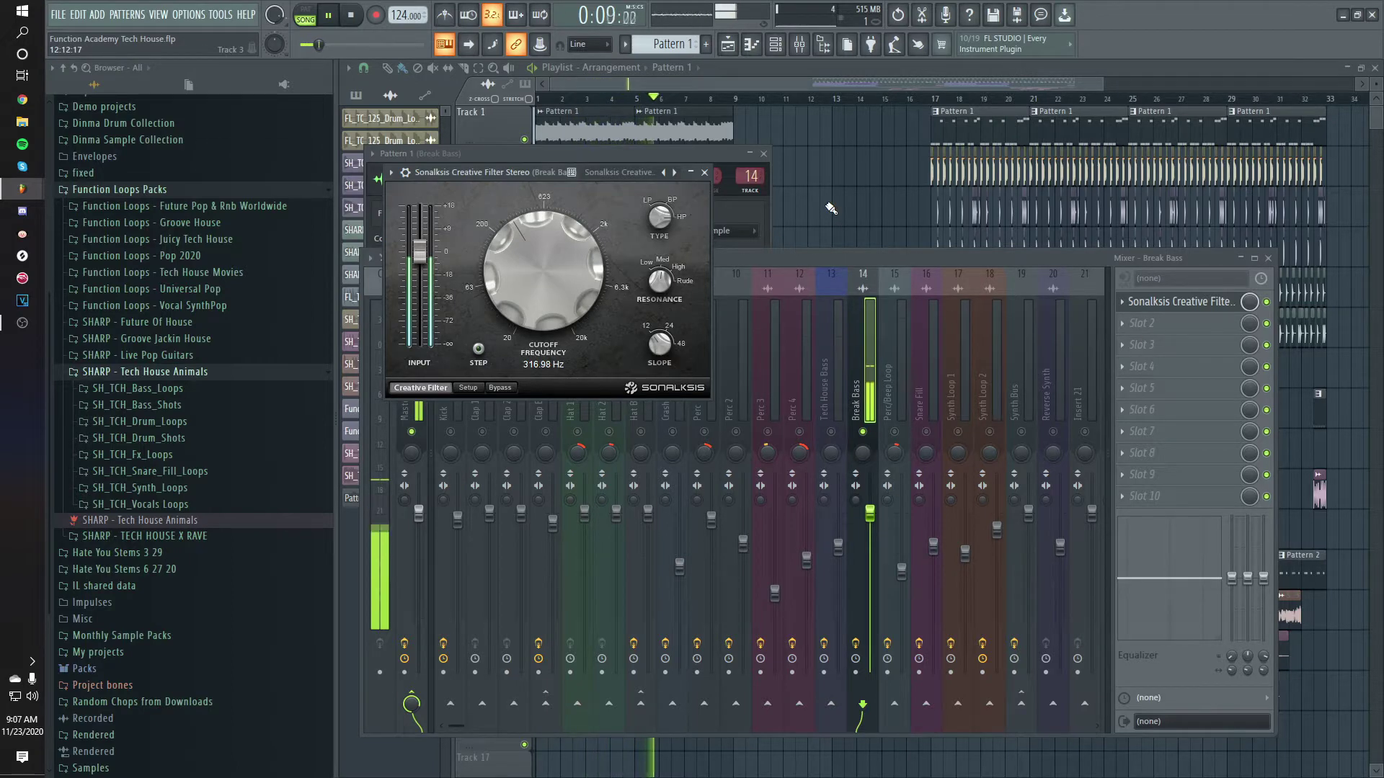
key("space")
key("F12")
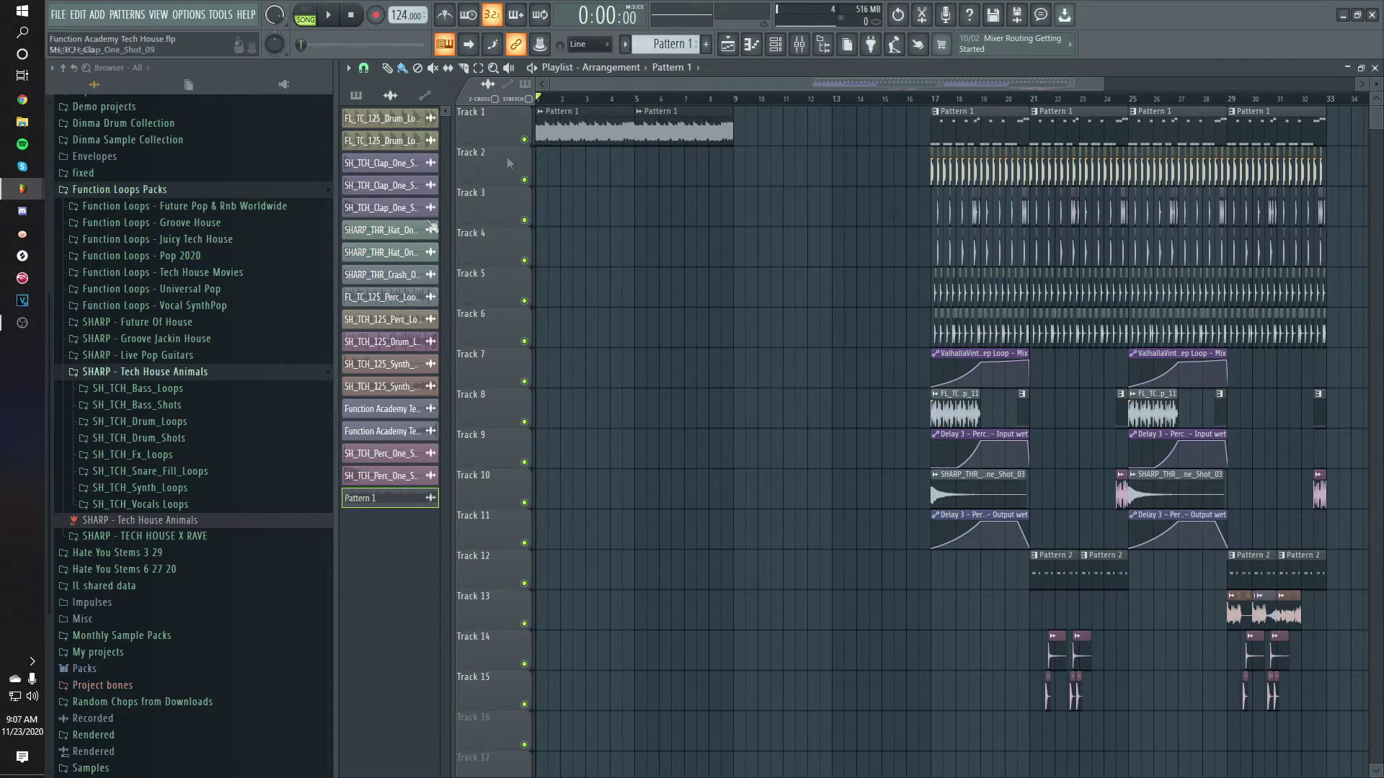
Paint Pattern 1 on Track 1 at bar 9 and duplicate it to fill up to bar 17.
left_click(743, 131)
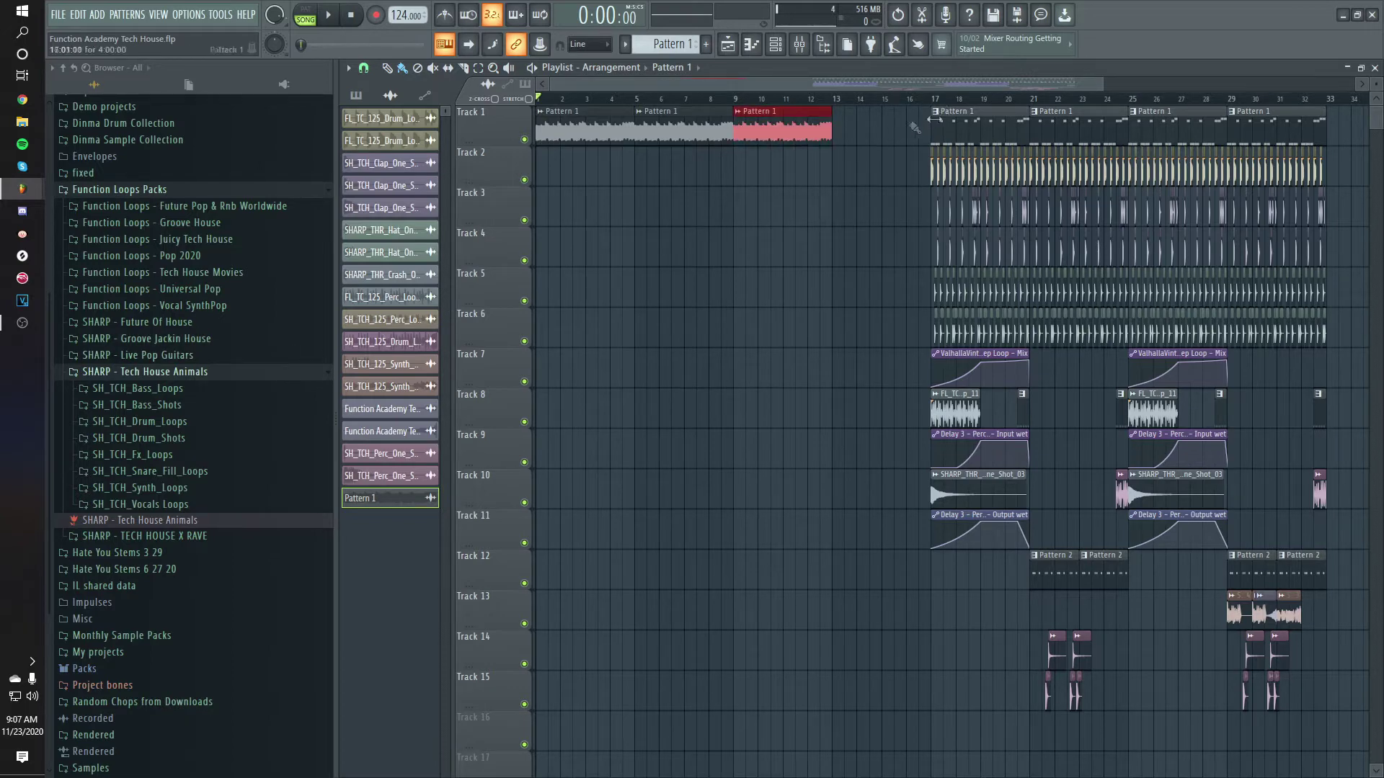
key("ctrl+b")
key("space")
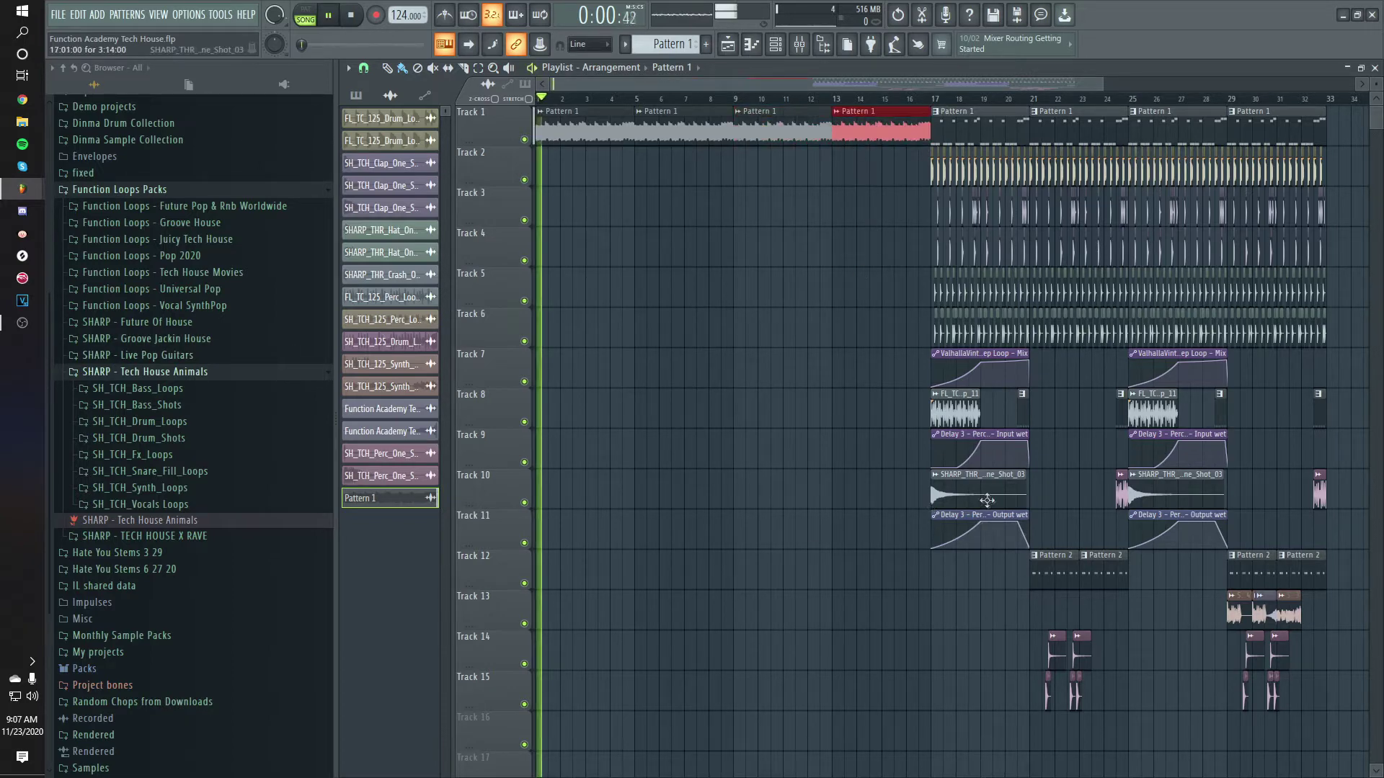
Place the SHARP_THR crash one-shot on Track 10 at bar 1.
left_click(988, 499)
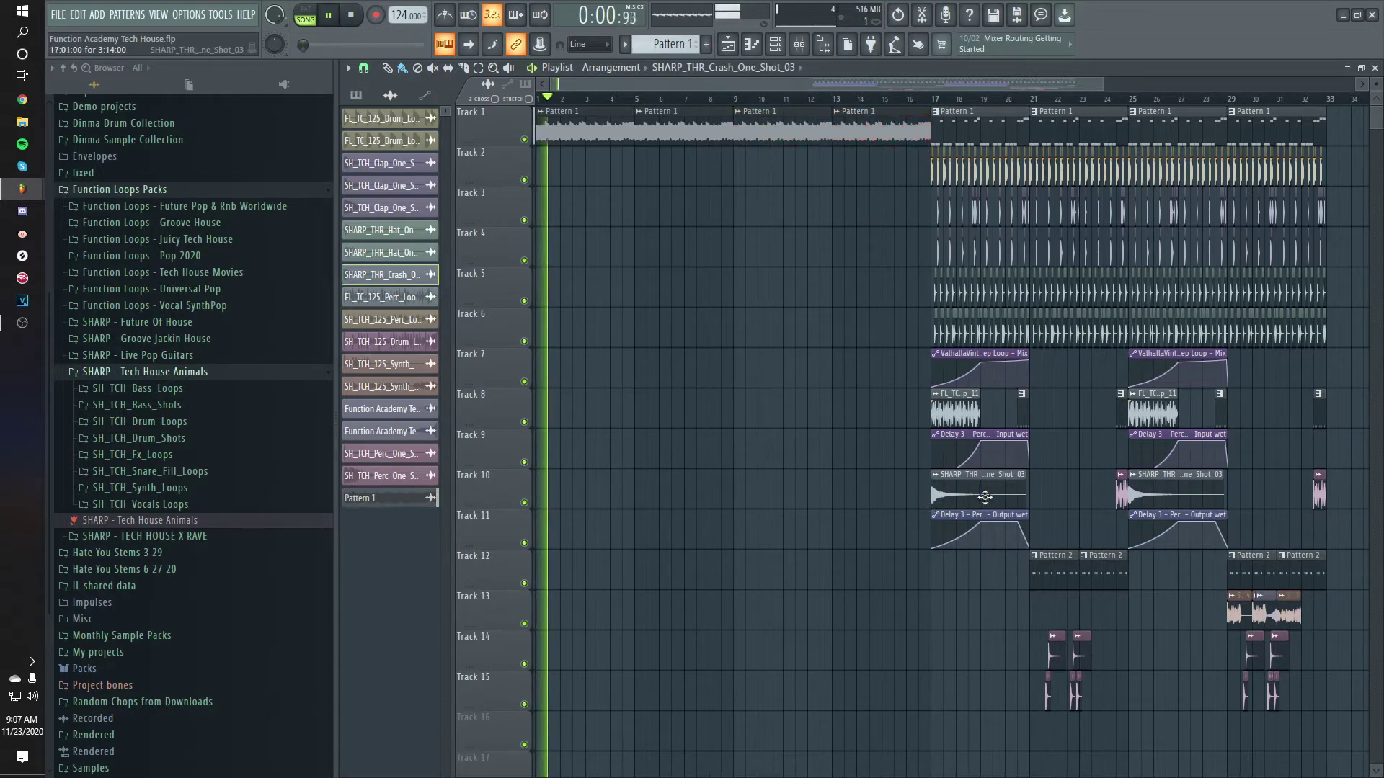
key("space")
left_click(540, 493)
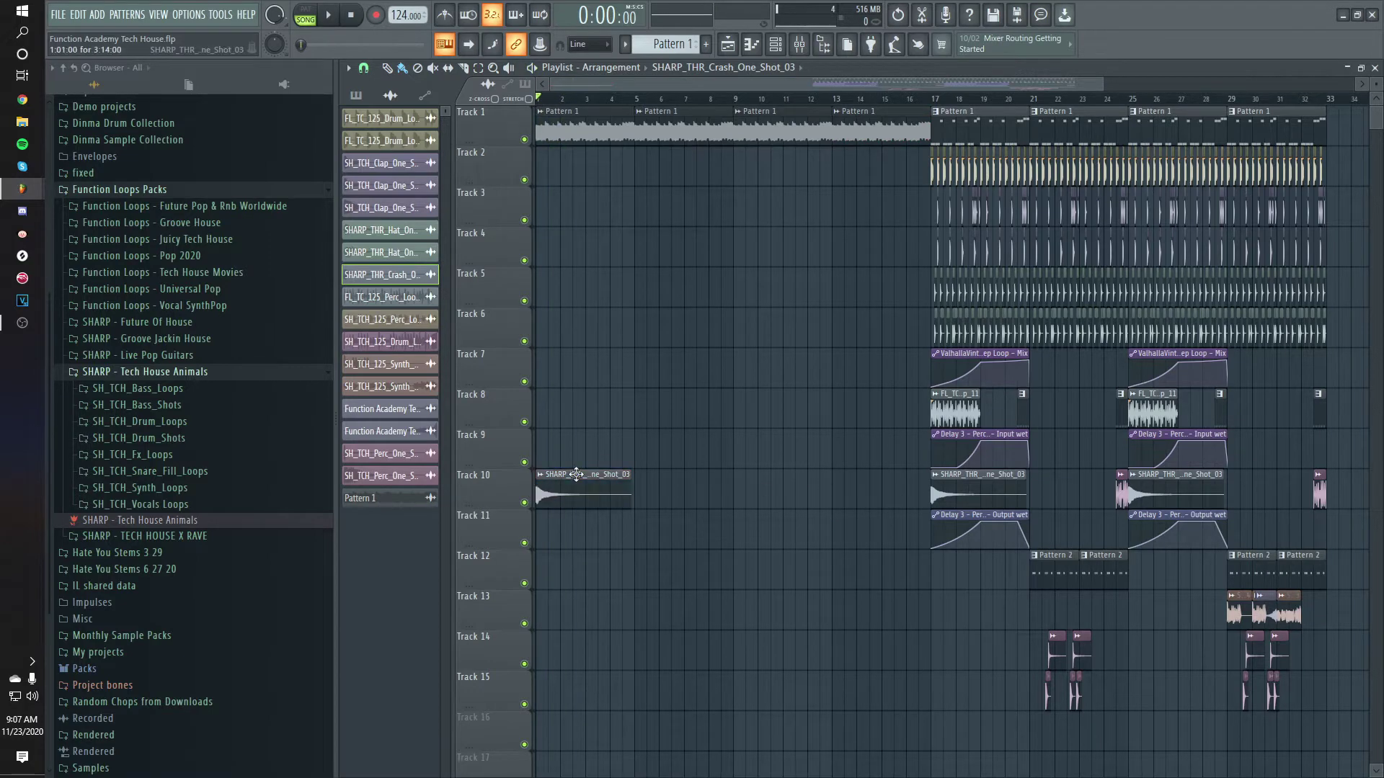
left_click(793, 44)
key("space")
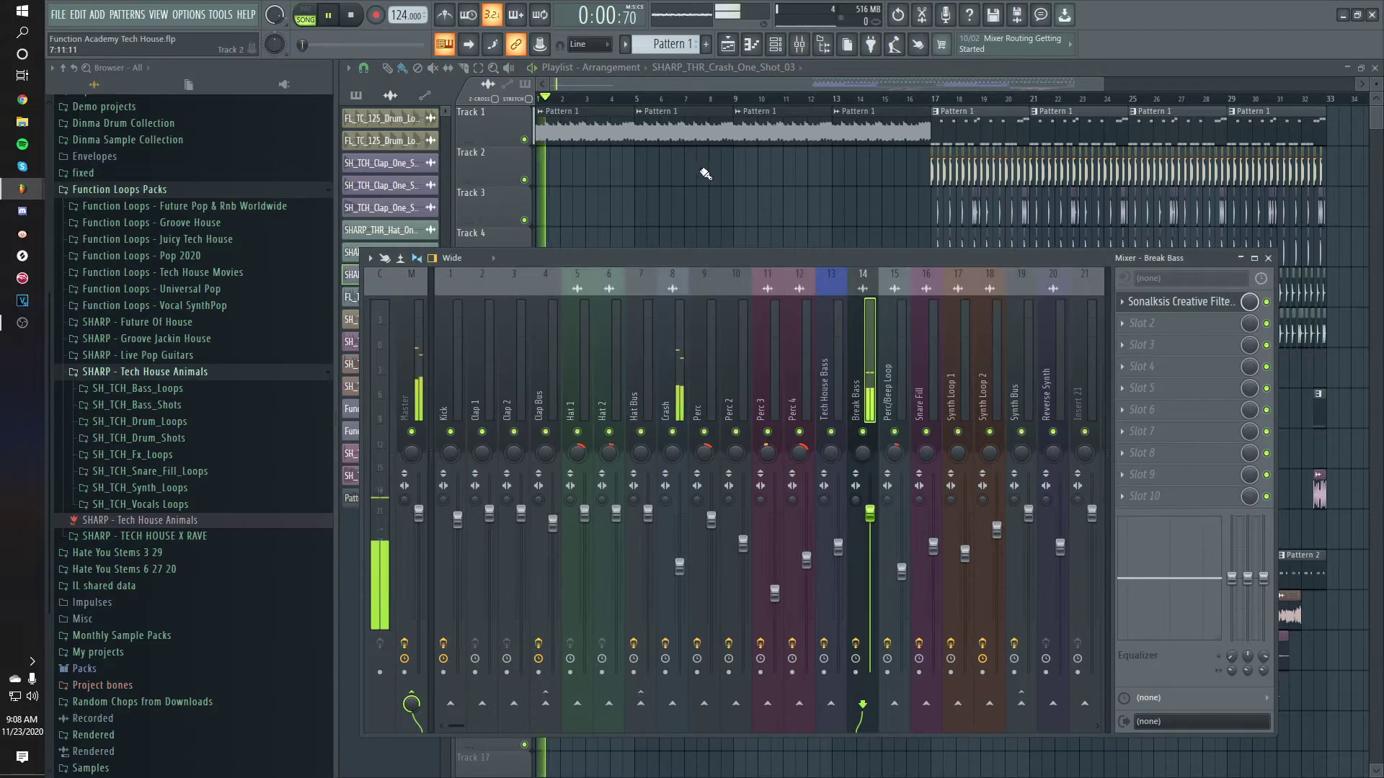
key("F9")
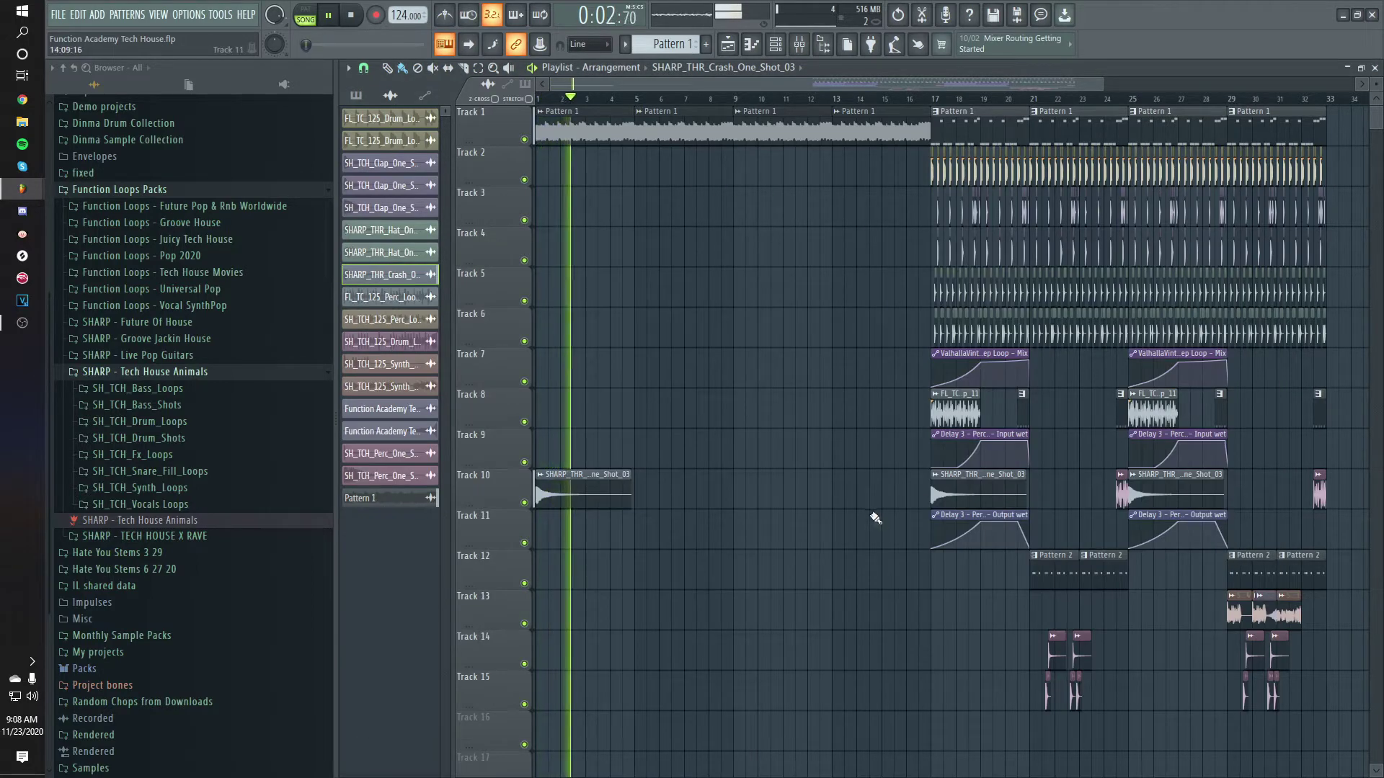
left_click(1025, 414)
Paint Pattern 3 on Track 8 at bars 4, 8, 12 and 16.
left_click(627, 395)
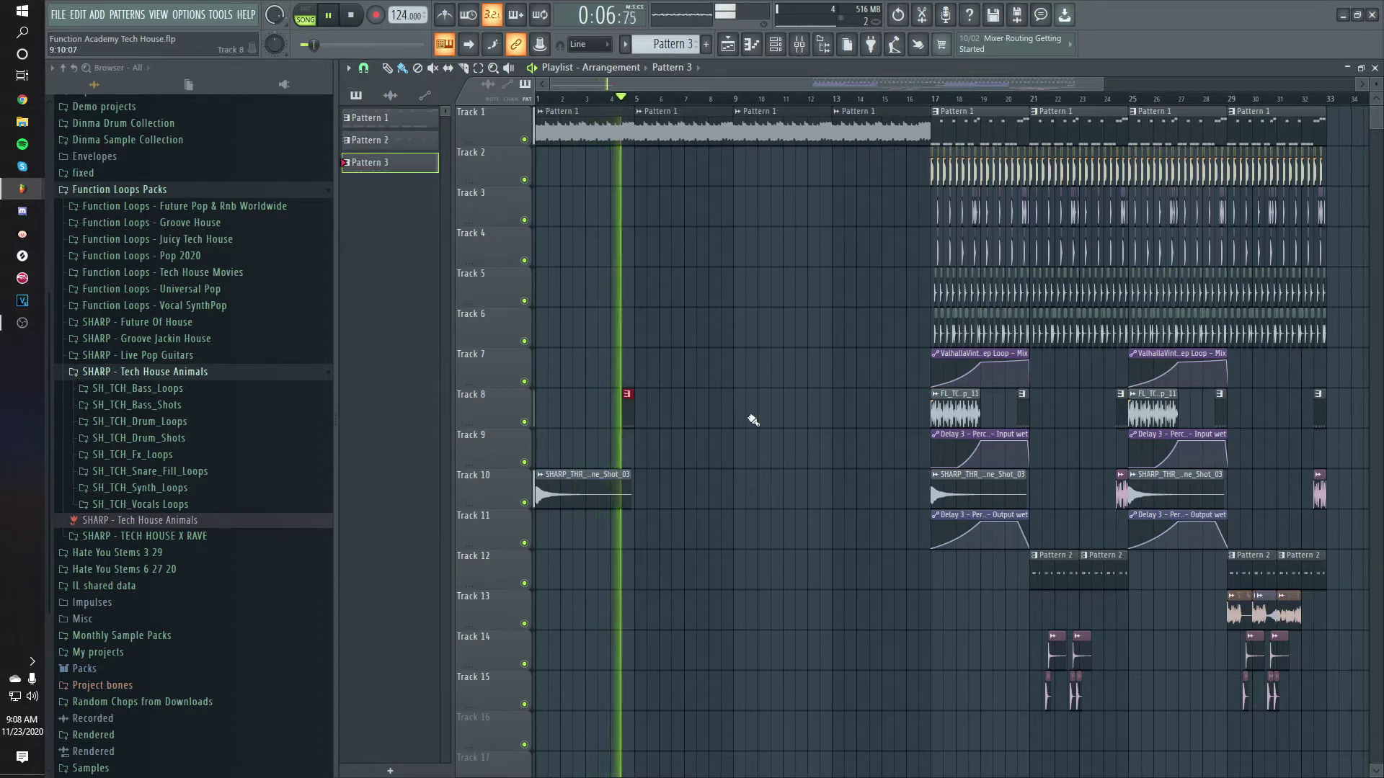
left_click(726, 395)
left_click(825, 395)
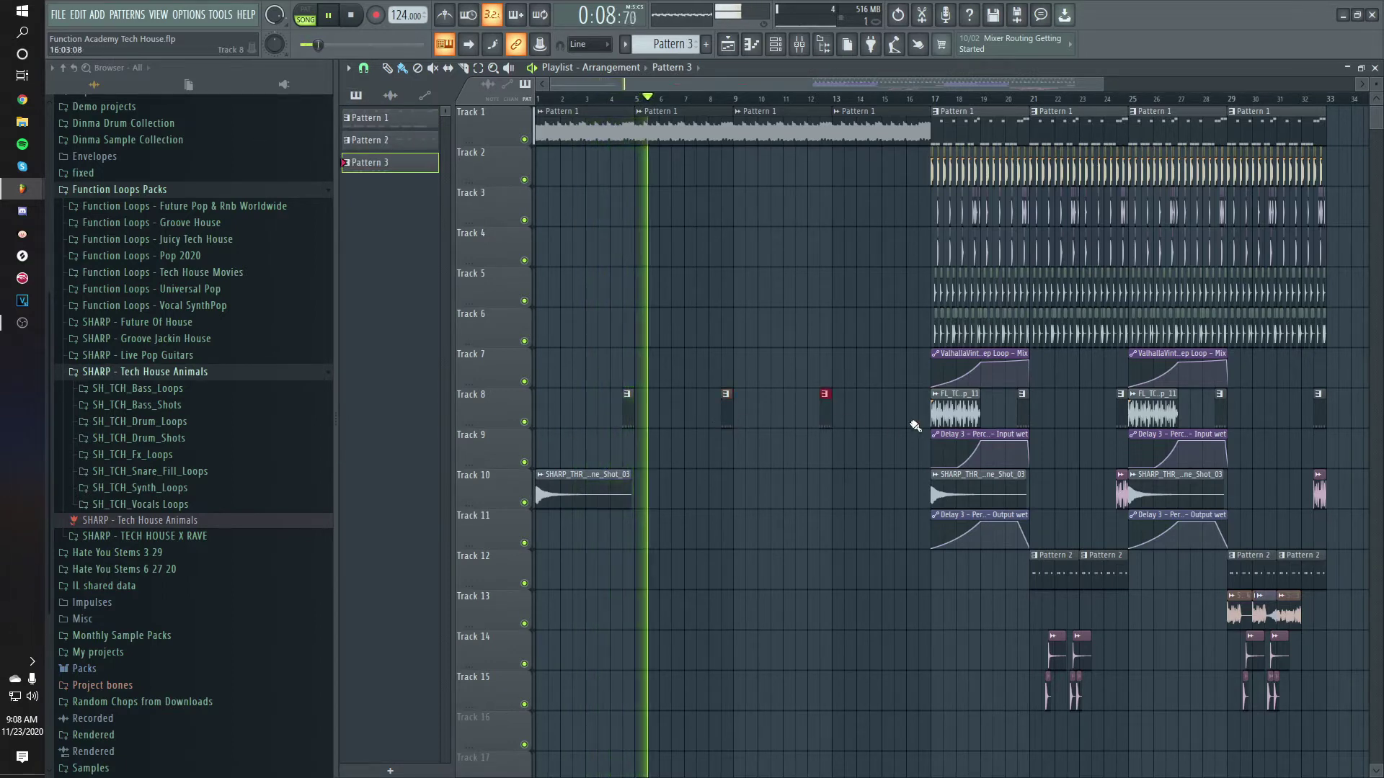
left_click(922, 396)
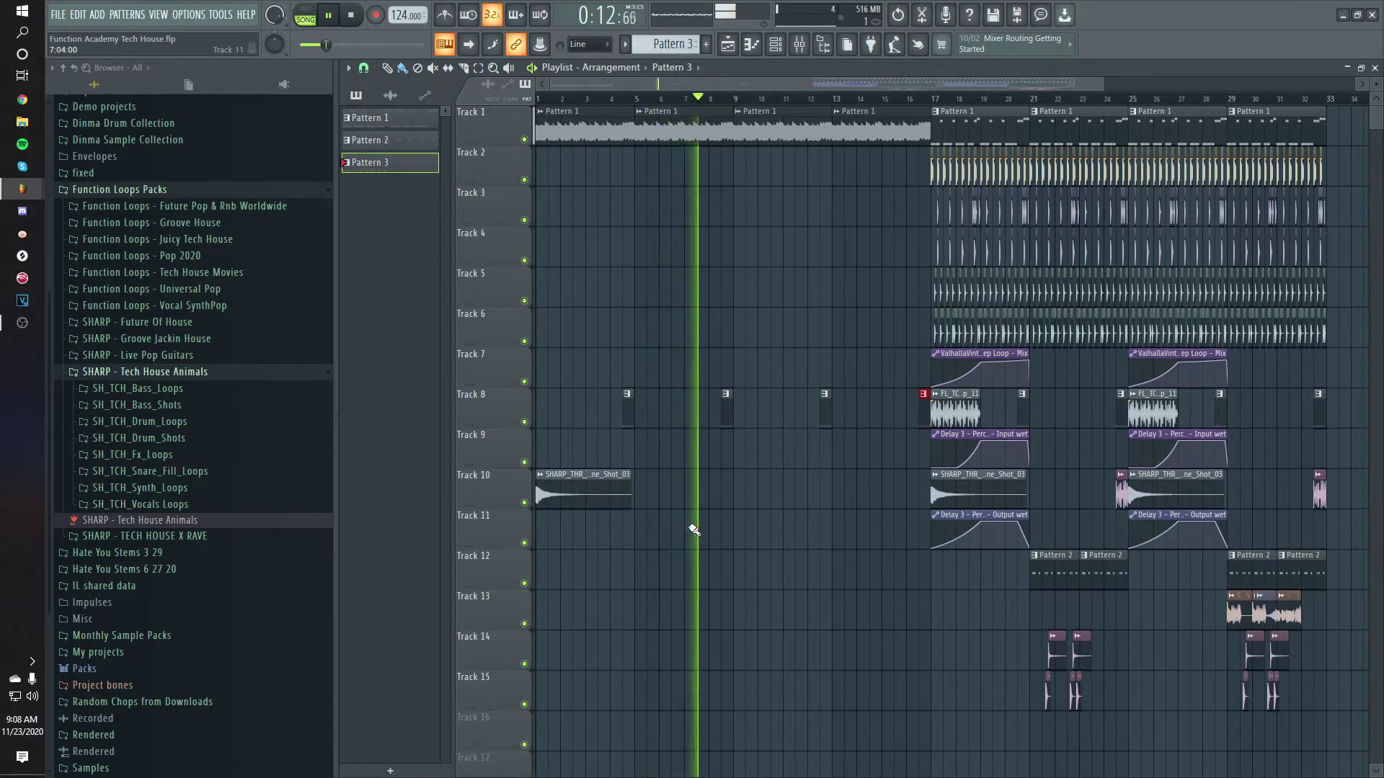
Add crash copies on Track 10 at bar 9 and on Track 11 at bar 5.
left_click(949, 488)
left_click(736, 490)
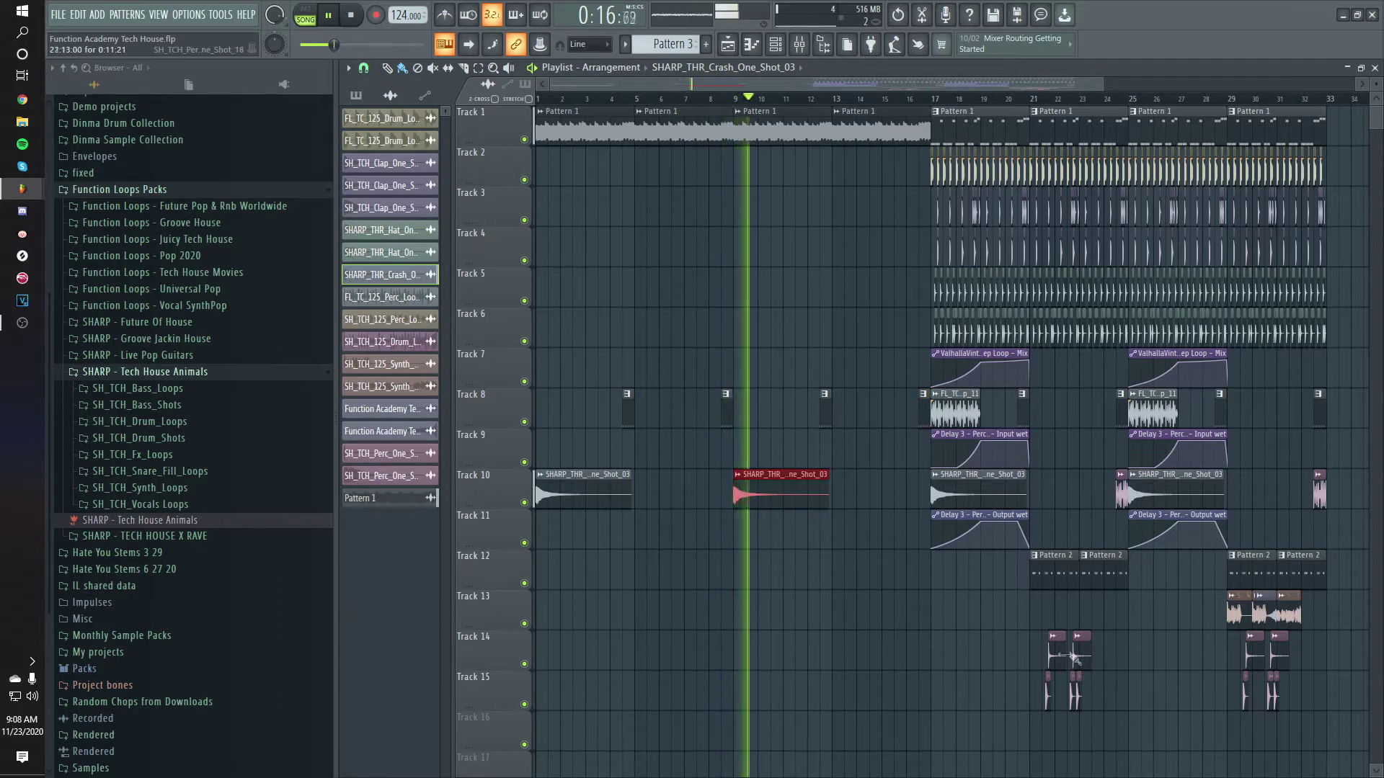
key("space")
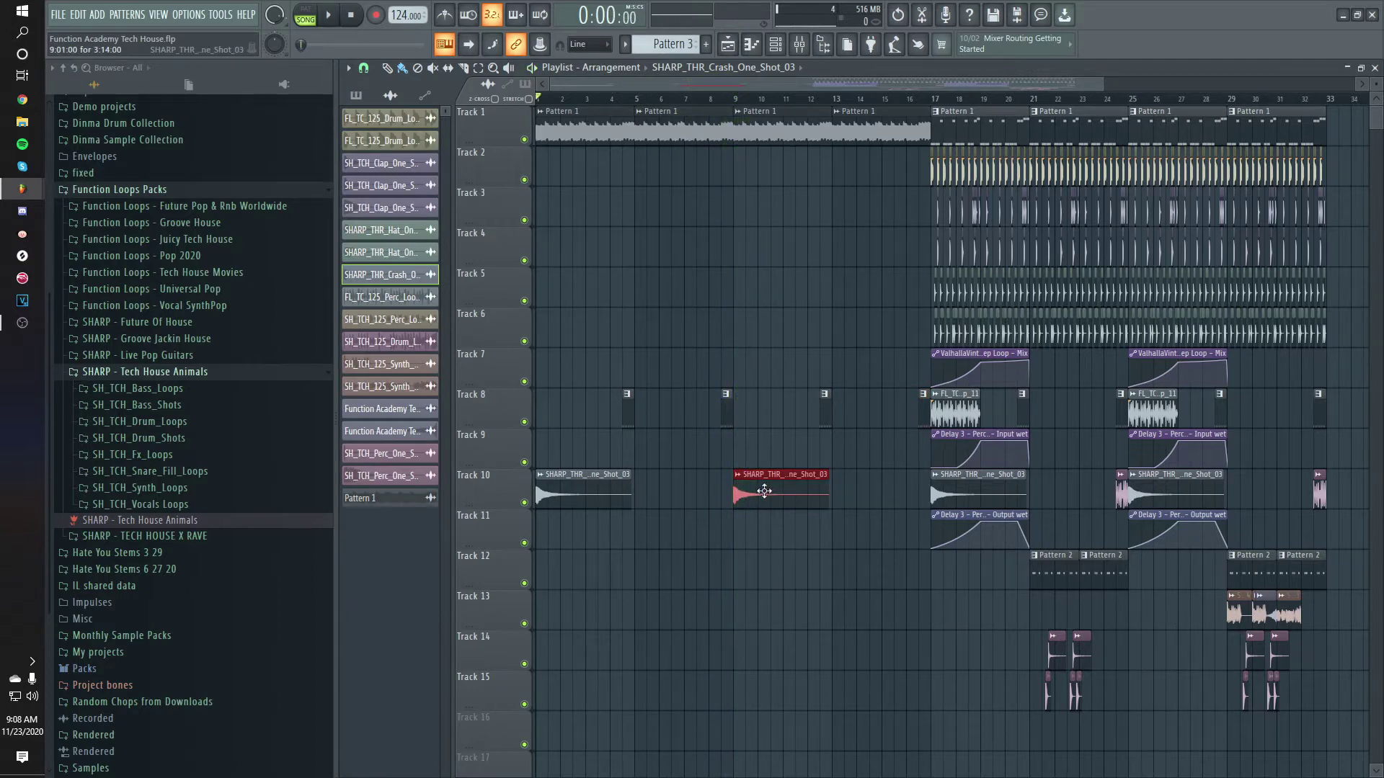
left_click(643, 545)
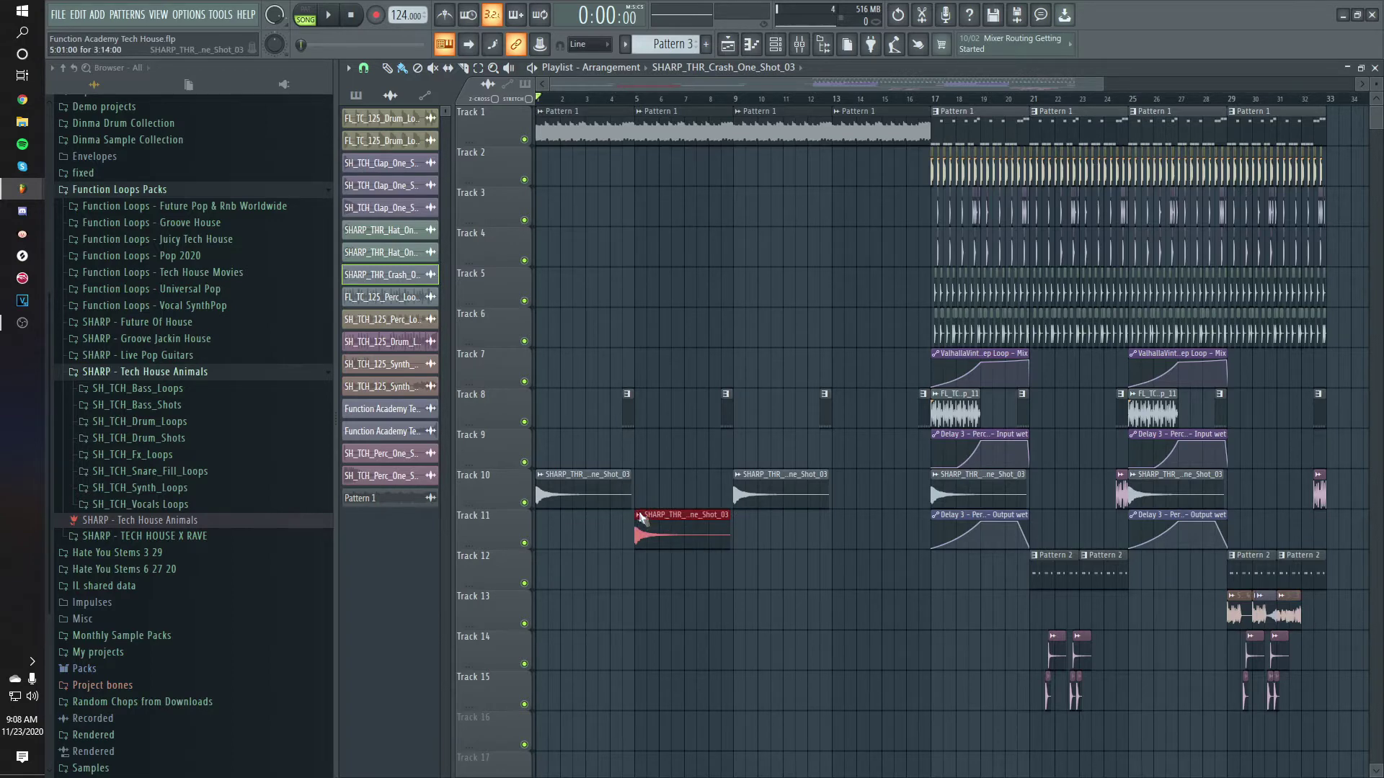
left_click(641, 517)
Make the Track 11 crash a unique copy #2 and reverse its sample.
left_click(682, 627)
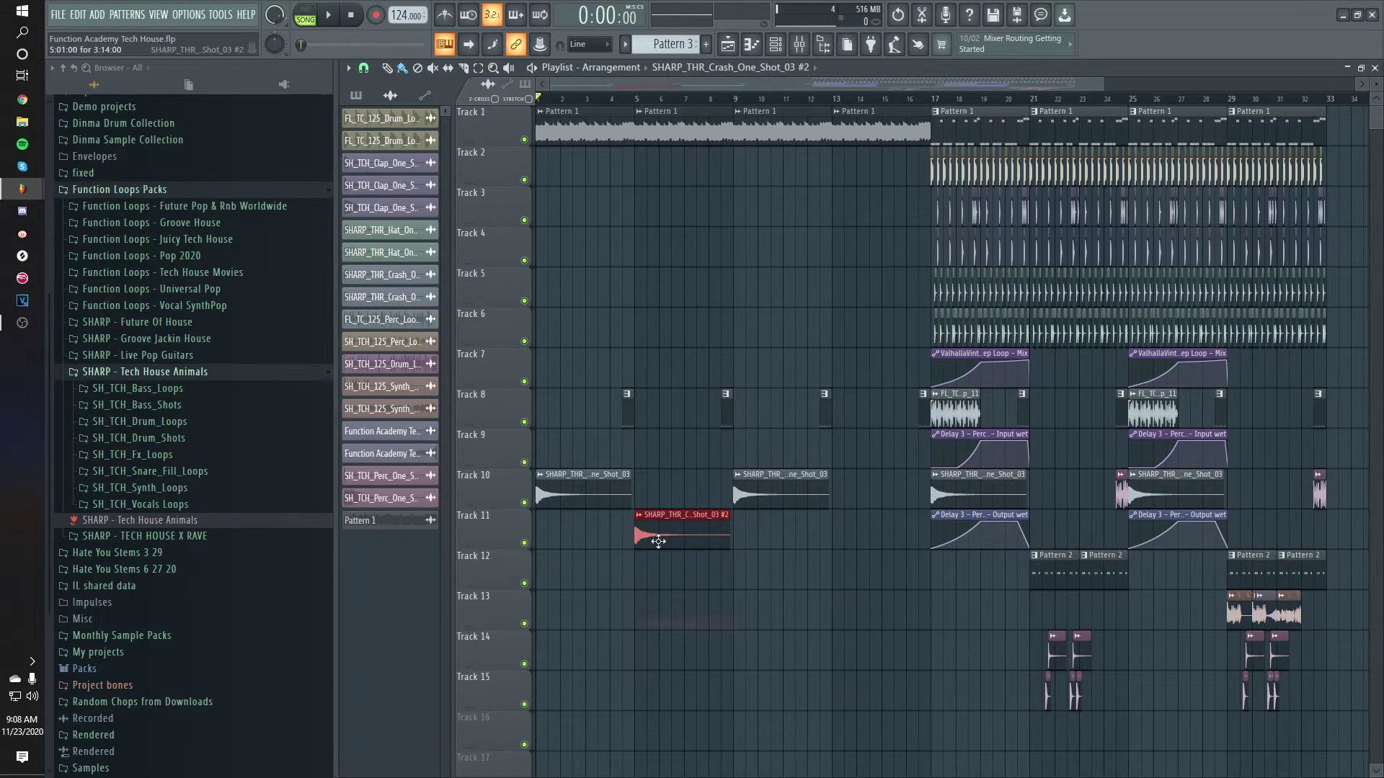
double_click(658, 542)
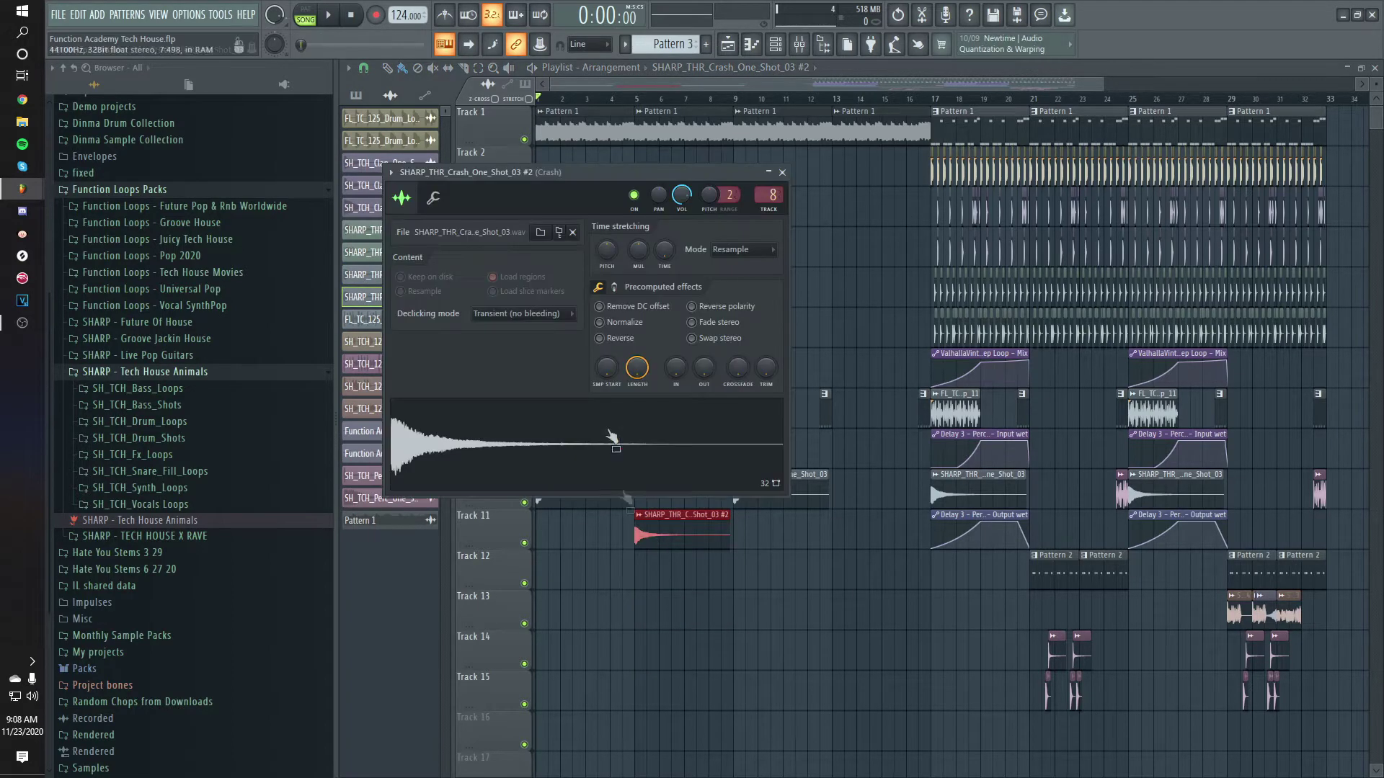
left_click(601, 340)
left_click(782, 172)
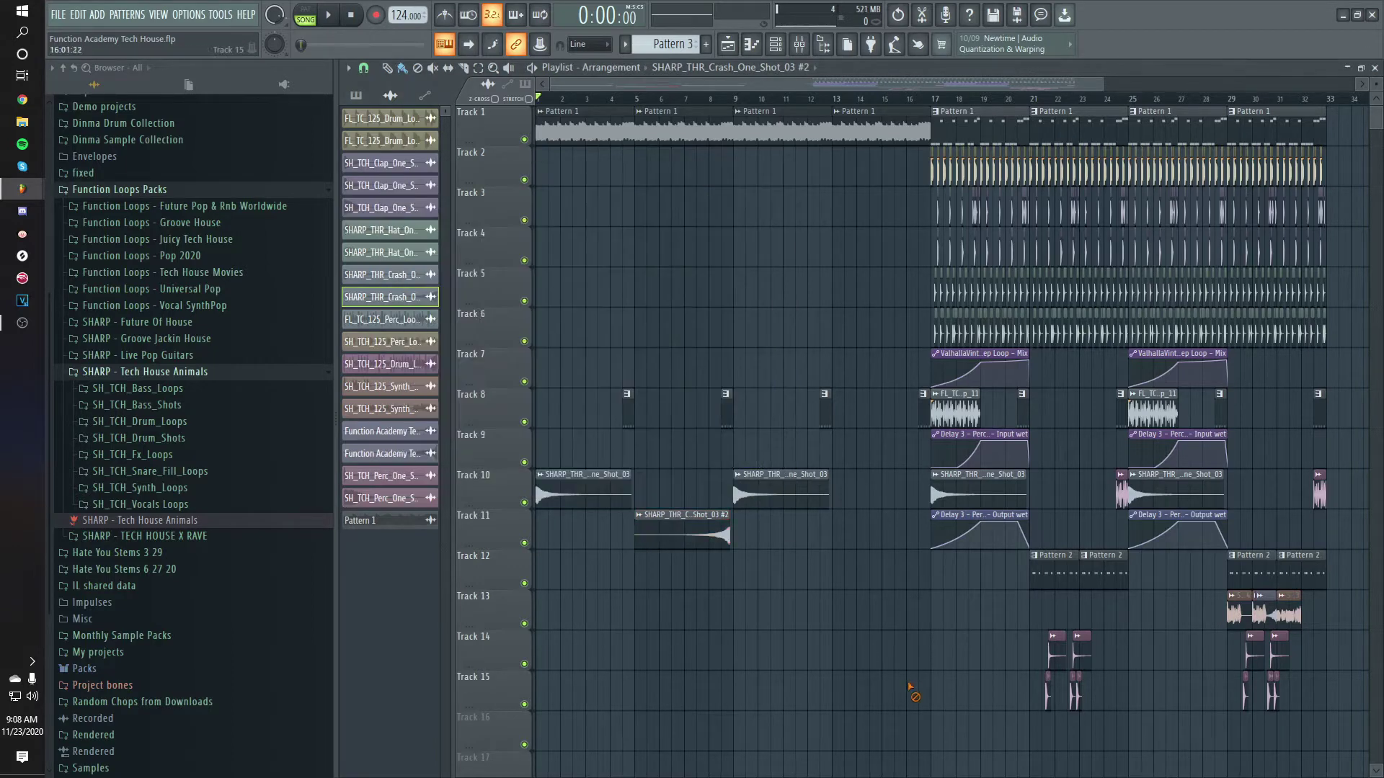
scroll(748, 601, "up", 5)
scroll(793, 569, "up", 5)
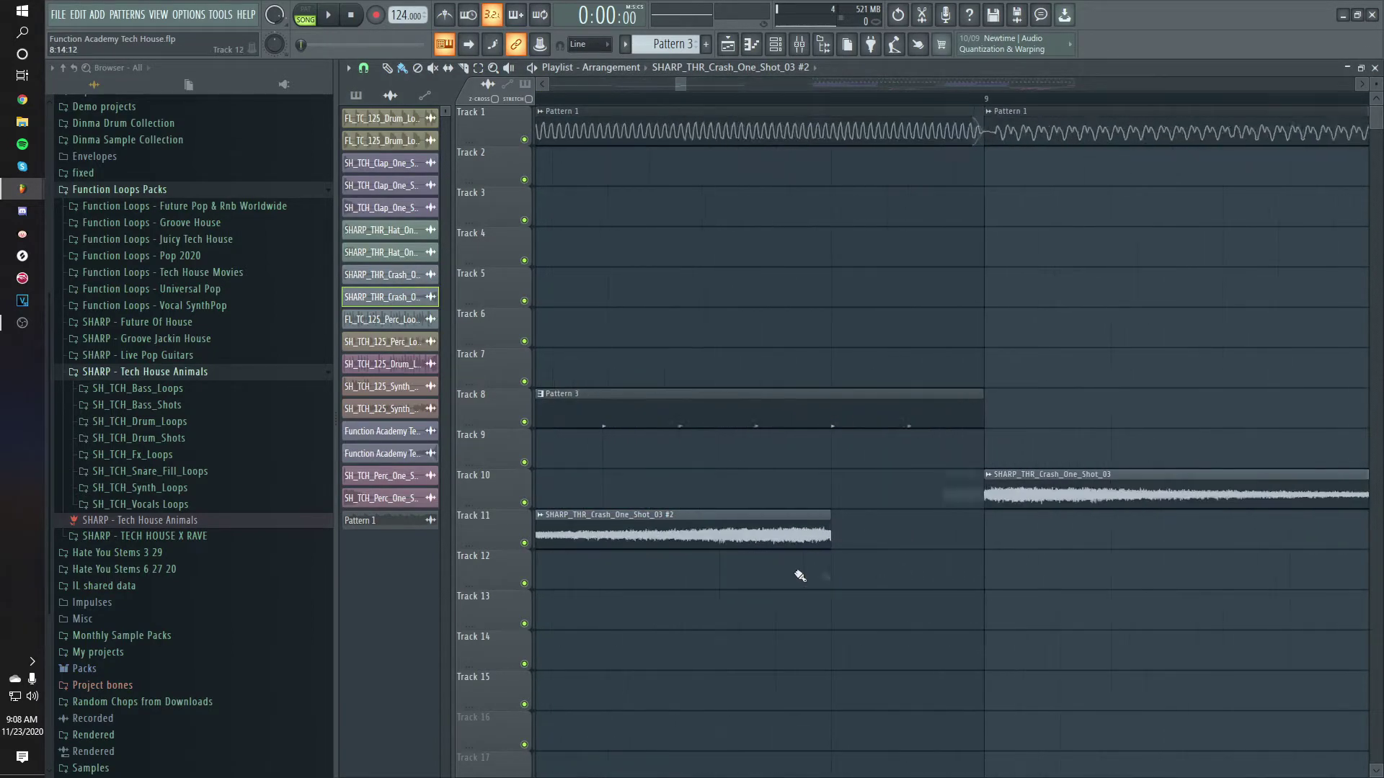
Set the reversed crash's declicking to Generic and resize it to end exactly at bar 9.
double_click(757, 528)
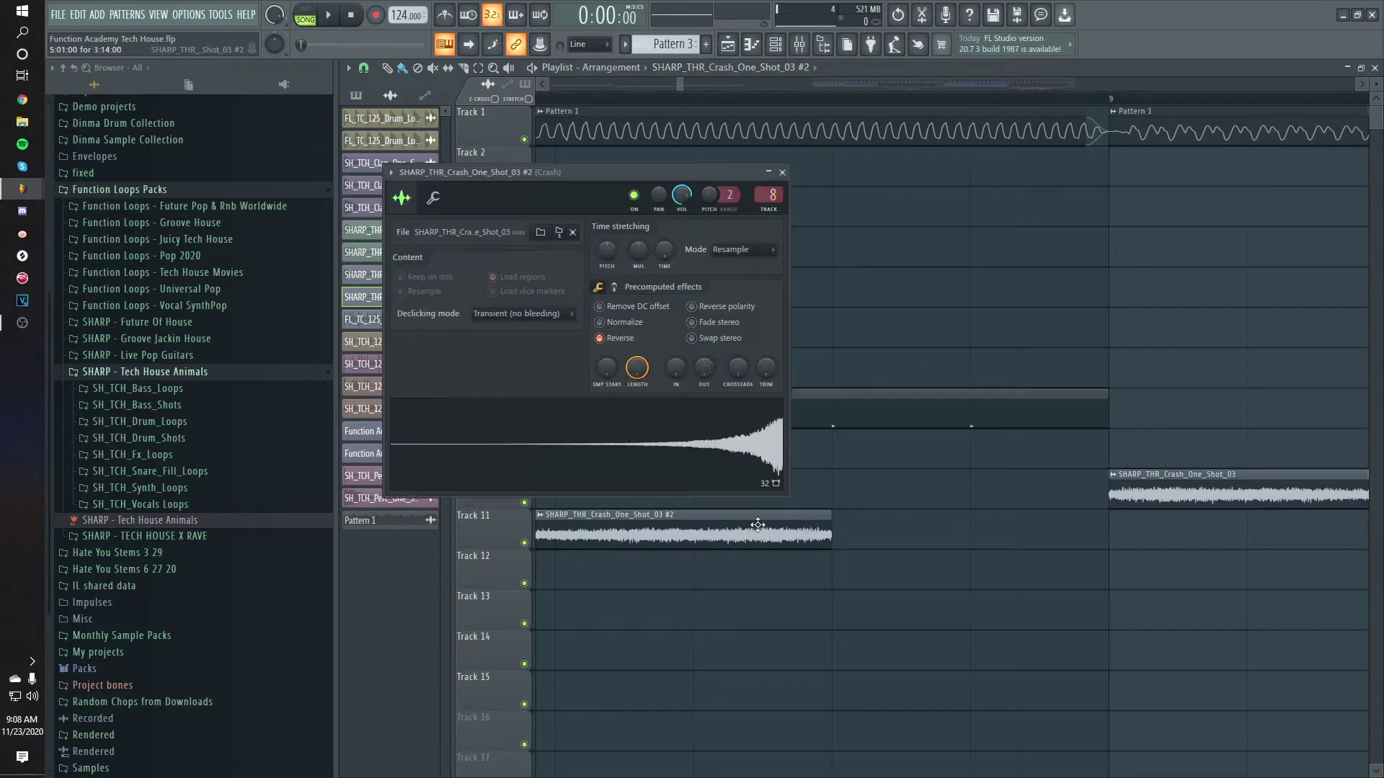
left_click(493, 316)
left_click(522, 382)
right_click(1043, 646)
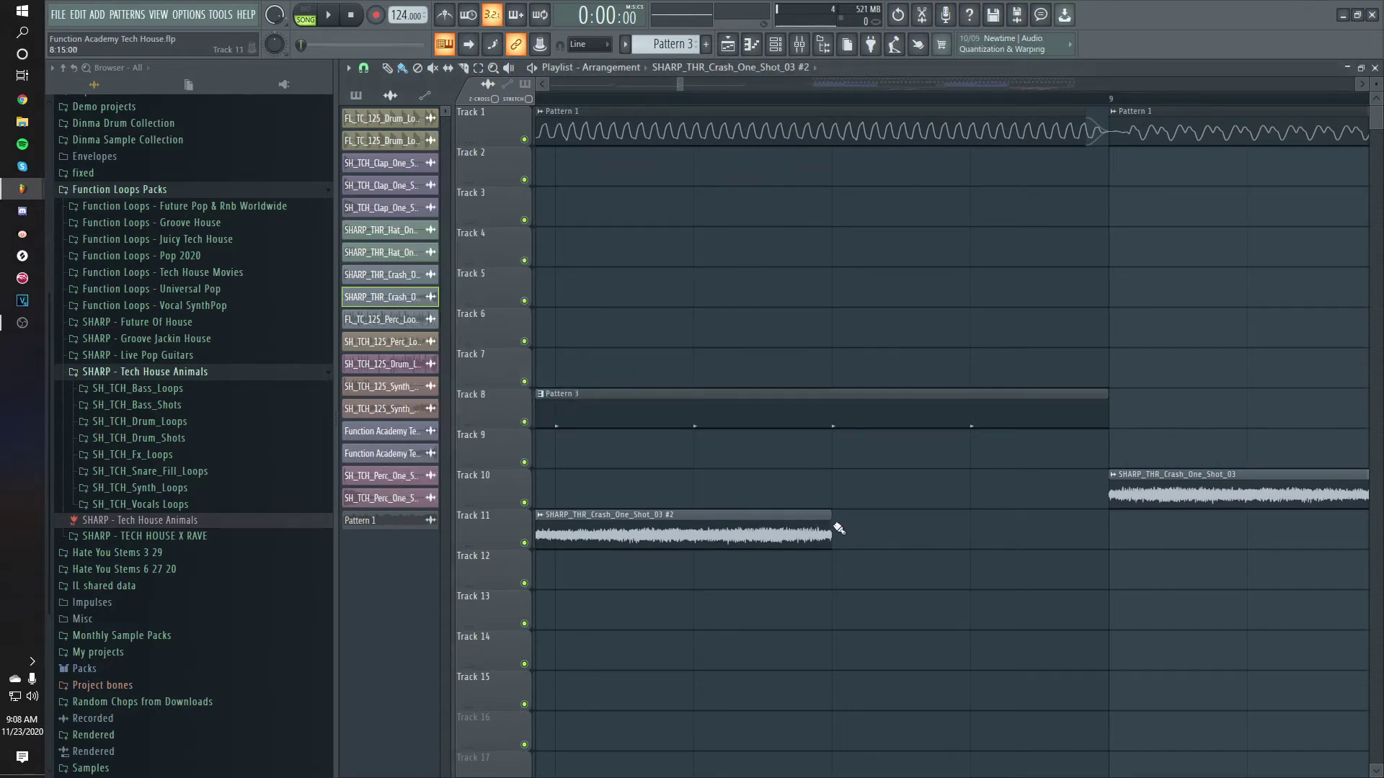
left_click_drag(833, 530, 555, 537)
scroll(693, 675, "down", 8)
left_click_drag(687, 534, 738, 535)
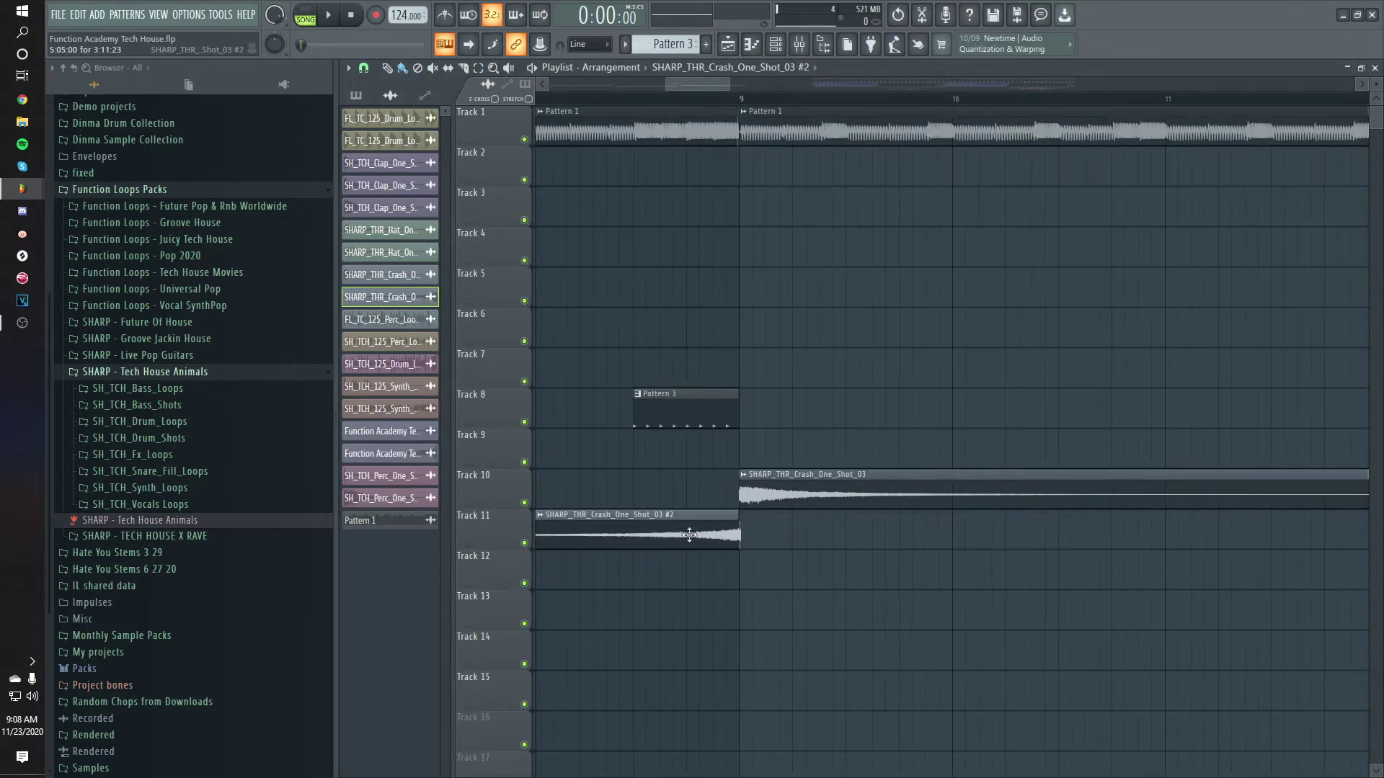
scroll(613, 642, "up", 4)
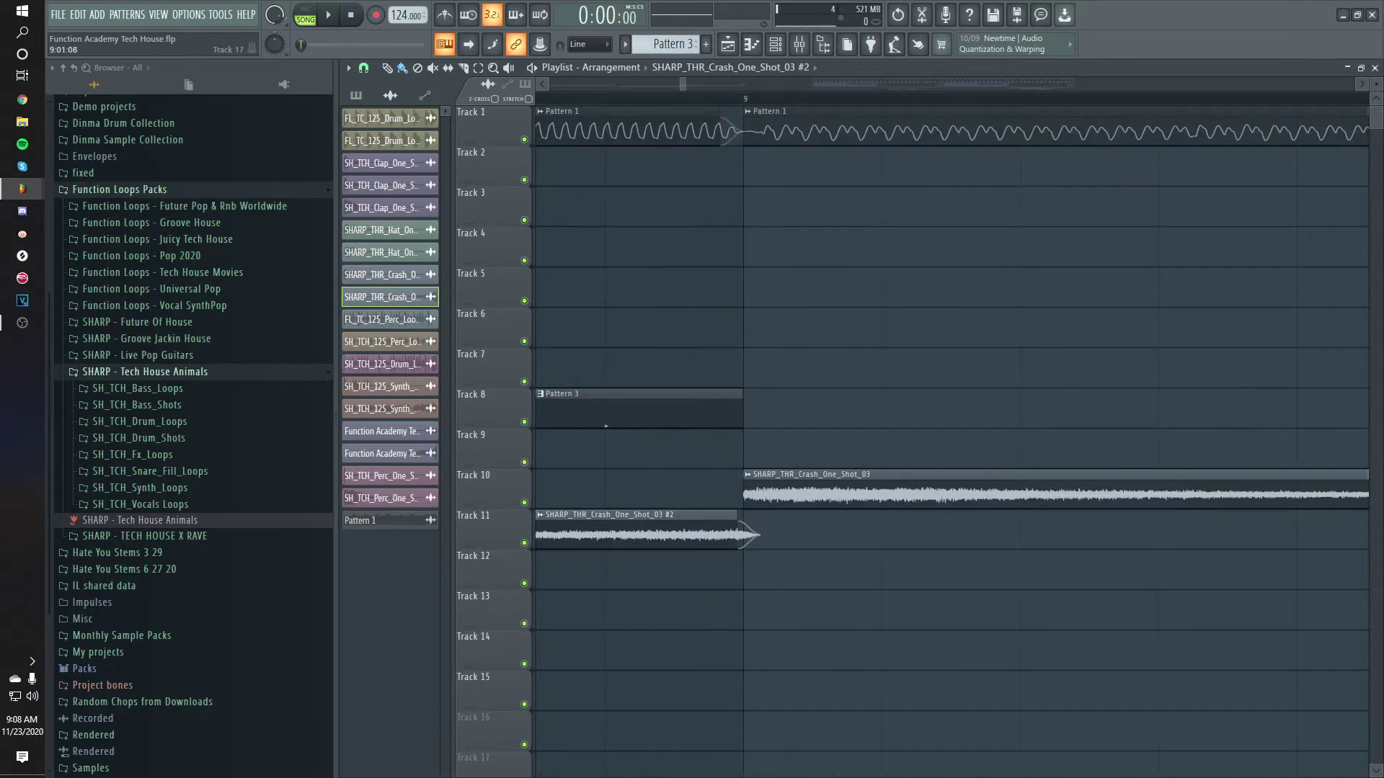
key("space")
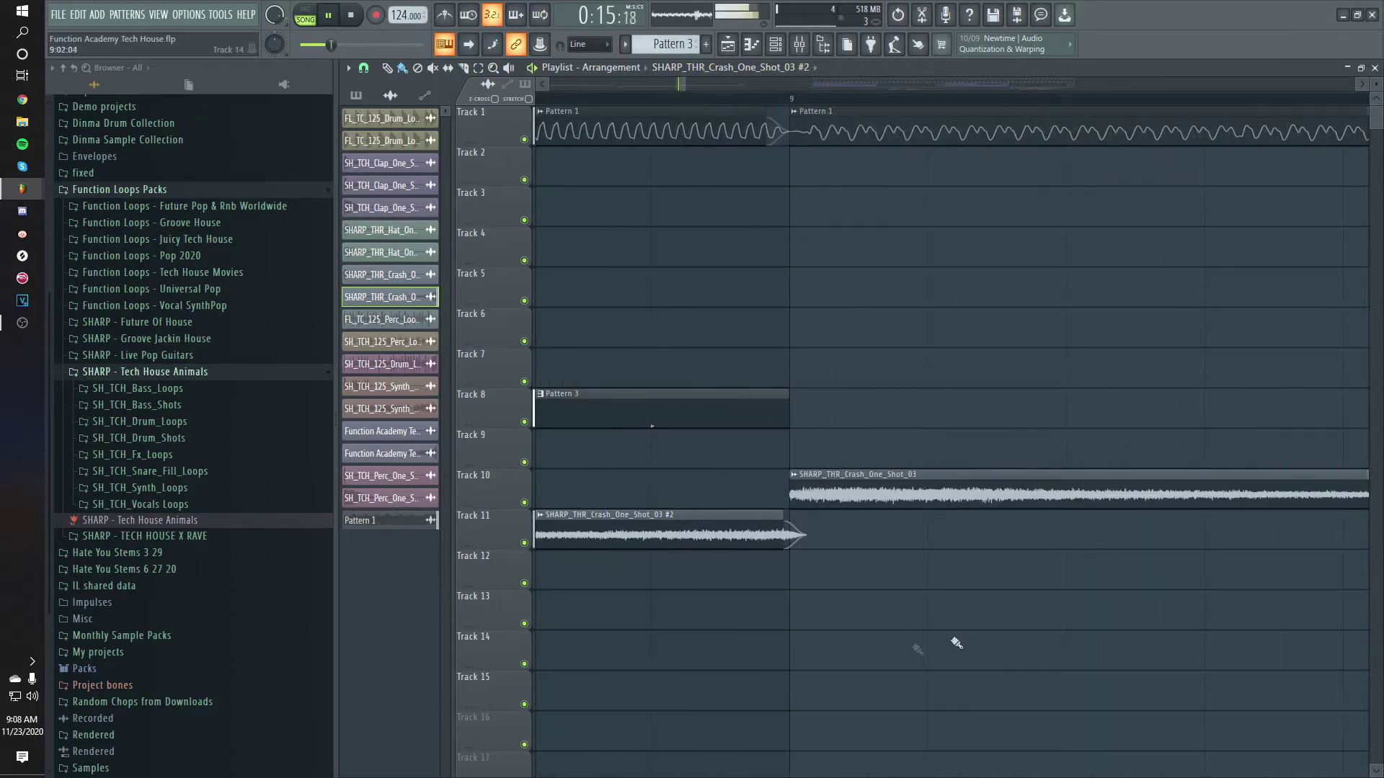
scroll(937, 664, "up", 1)
Turn down the reversed crash's volume and check the level during playback.
double_click(757, 513)
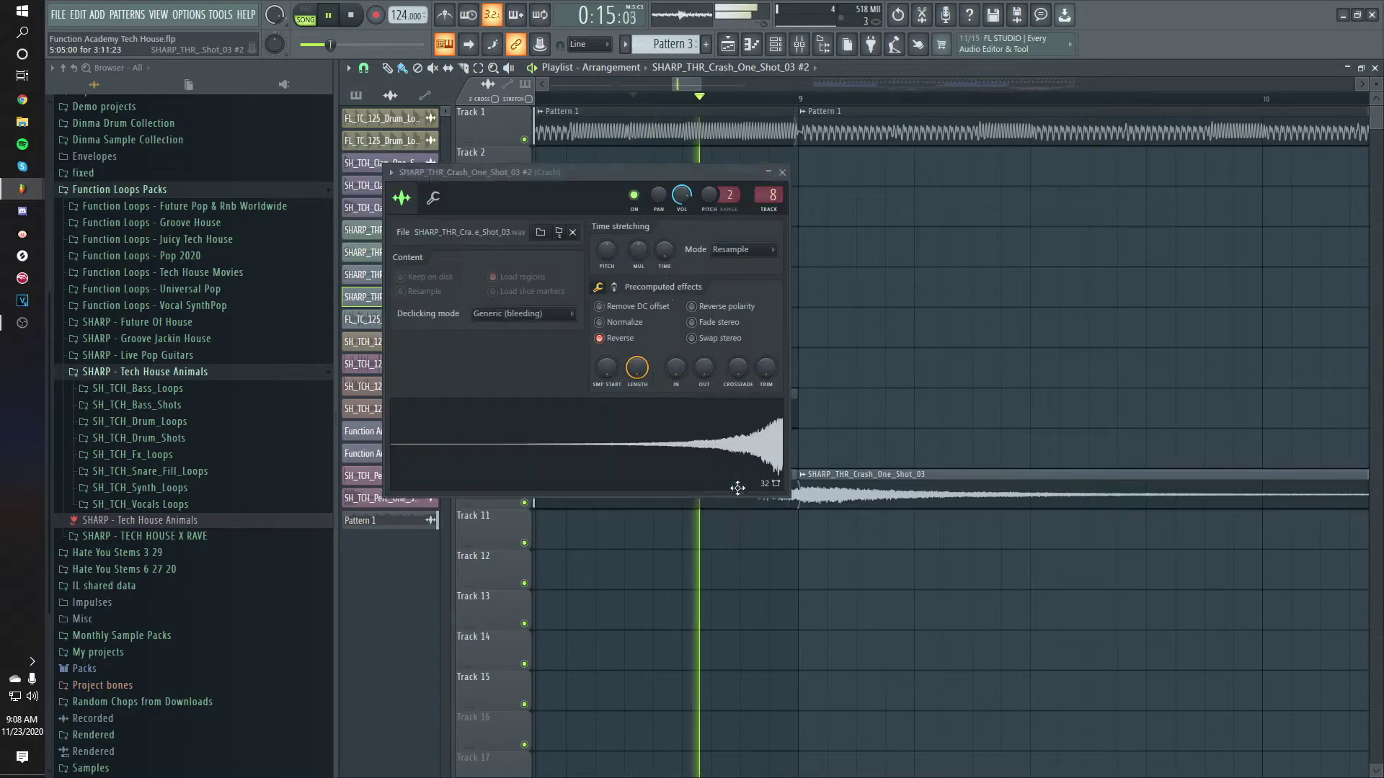
key("space")
left_click_drag(683, 207, 683, 210)
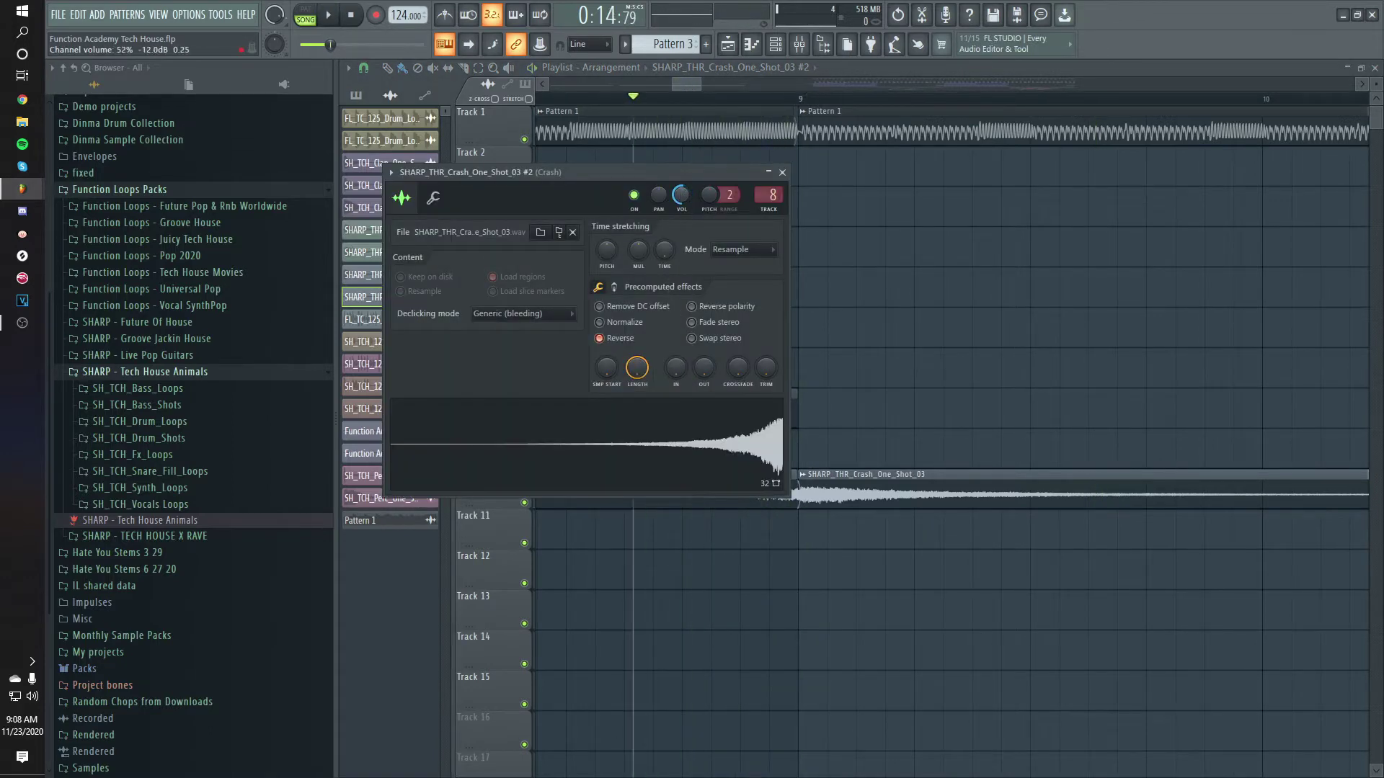
key("space")
right_click(1002, 342)
scroll(987, 385, "down", 8)
double_click(704, 493)
key("Escape")
scroll(818, 598, "down", 2)
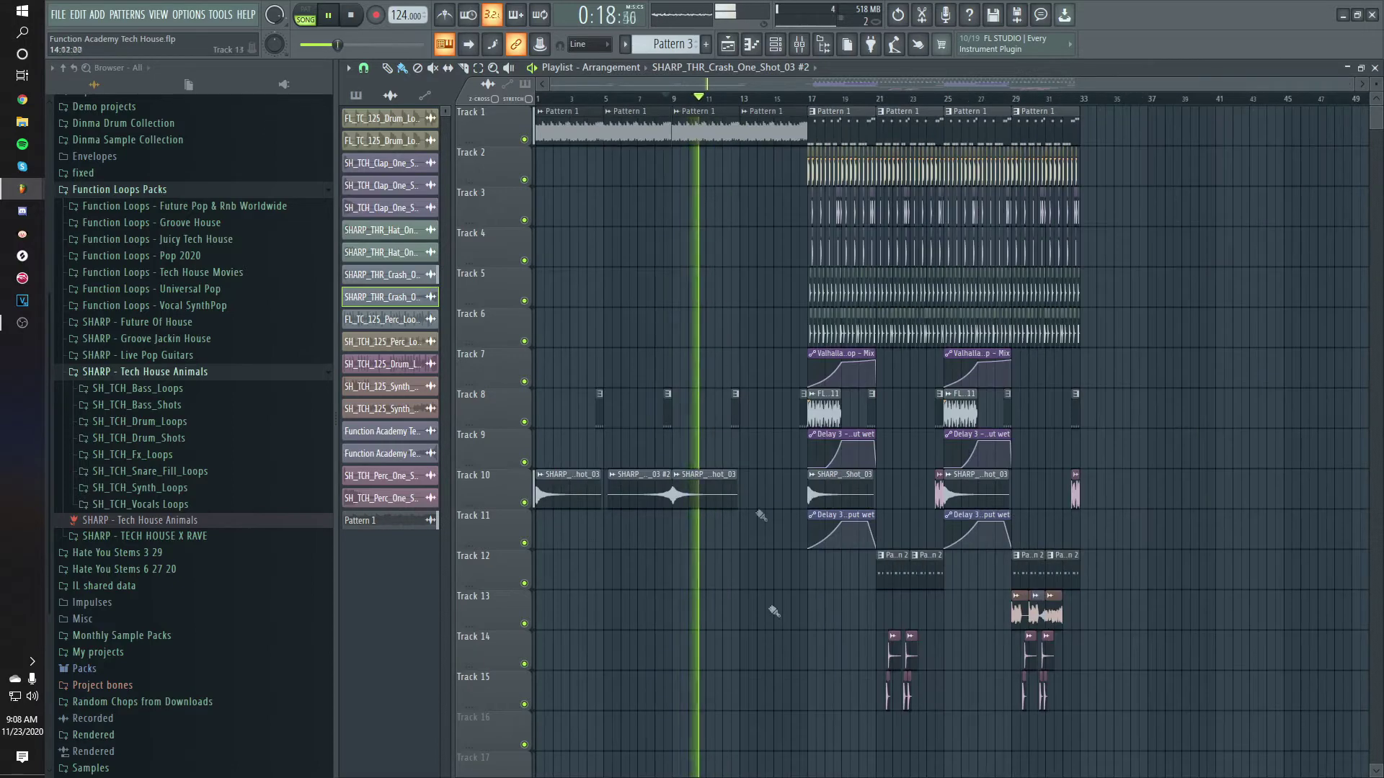
Paint reversed crash #2 on Track 10 at bar 13 and trim Track 1's loop to end at bar 16.5.
left_click(773, 498)
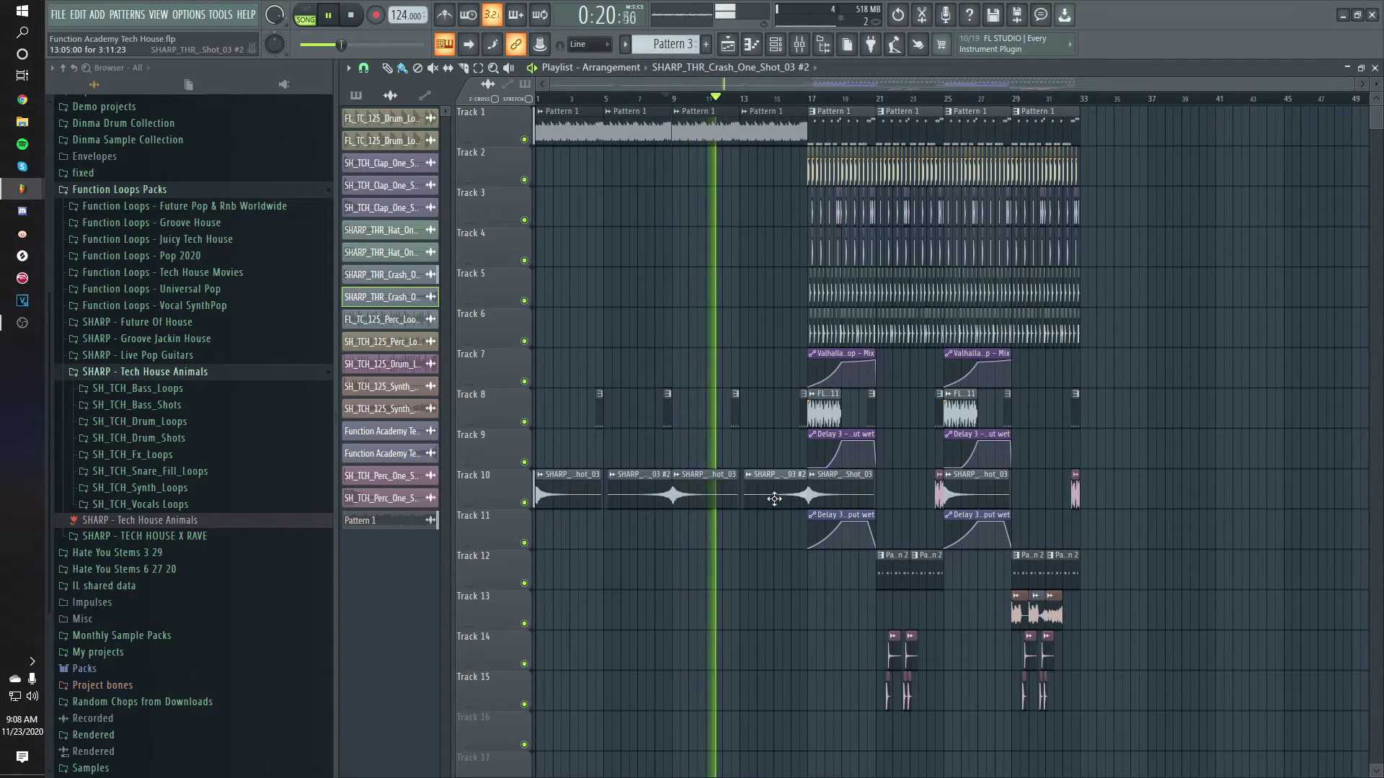
scroll(786, 498, "up", 5)
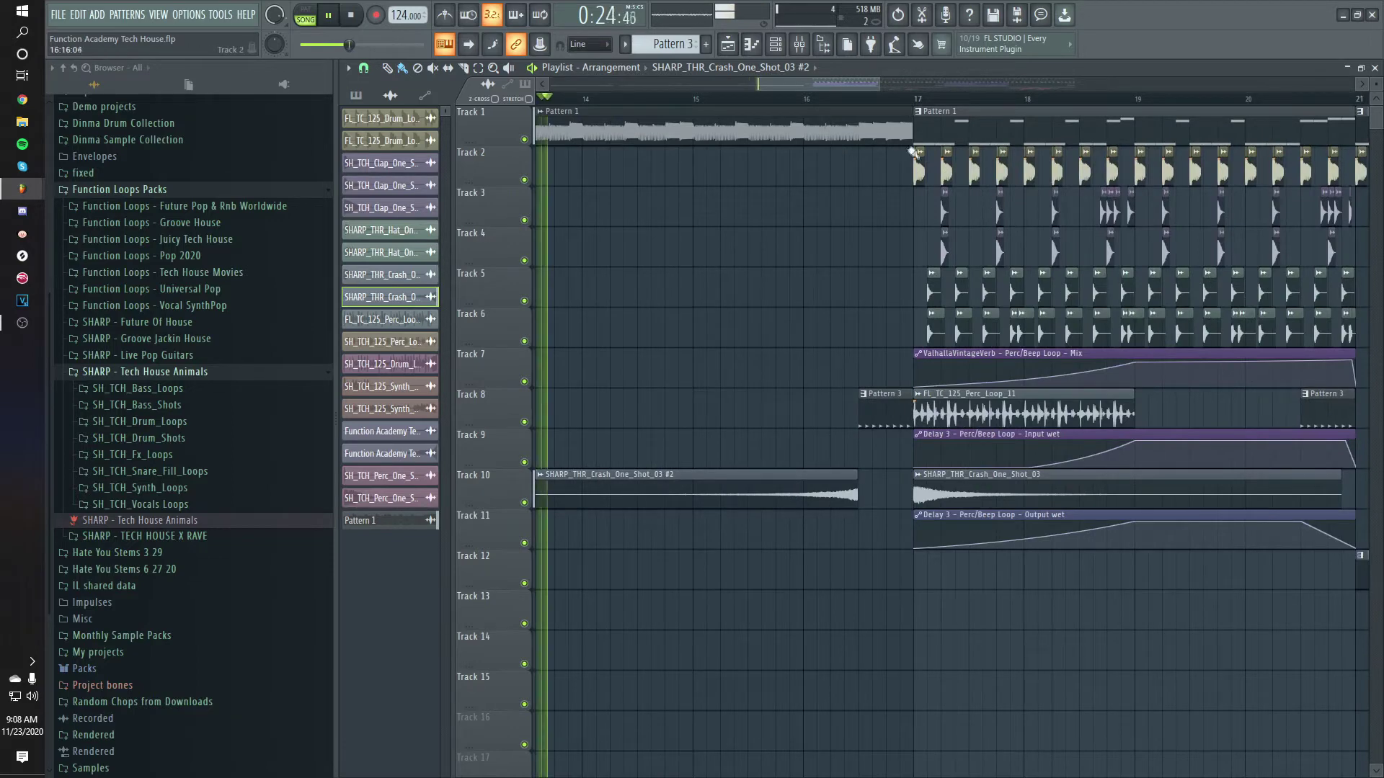
left_click_drag(910, 132, 856, 131)
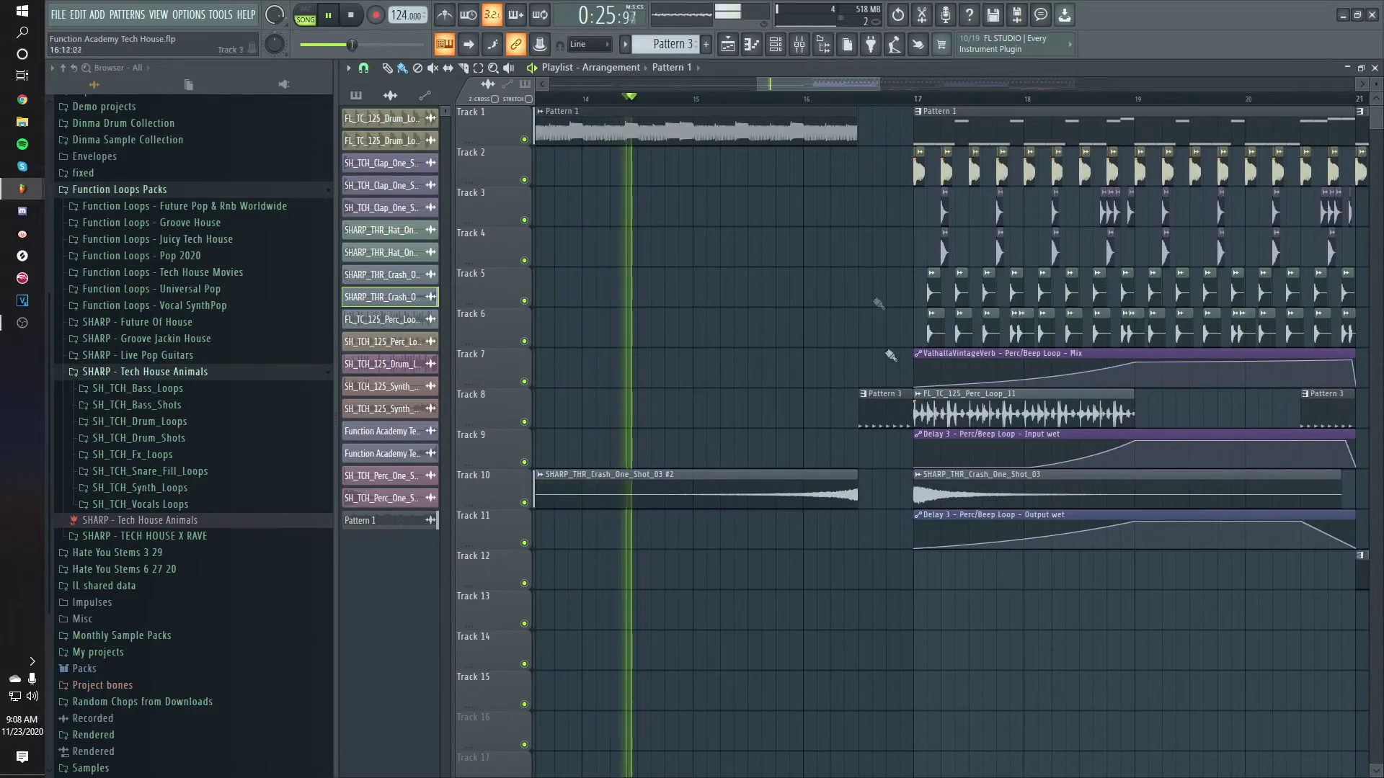
Delete the last Pattern 3 clip on Track 8 near bar 16.
right_click(887, 424)
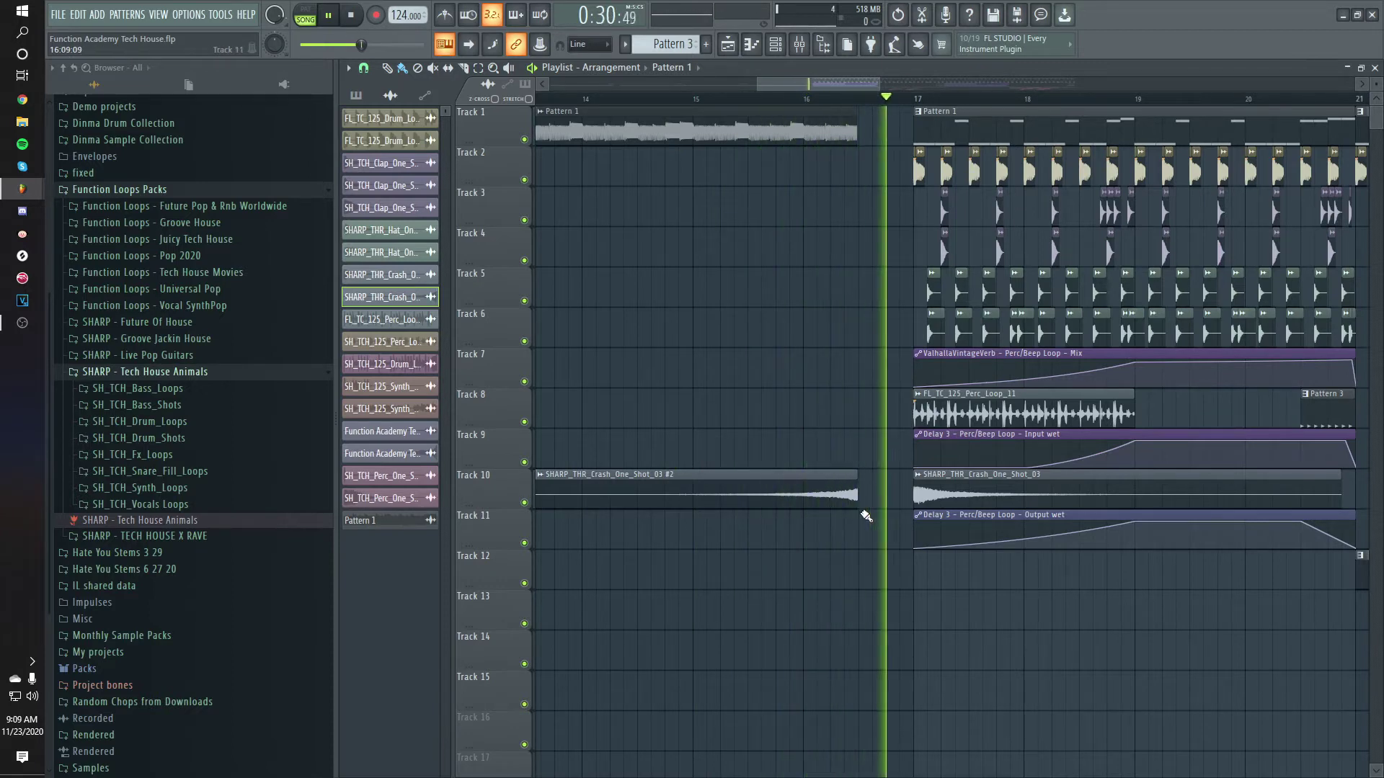
scroll(894, 562, "down", 5)
key("space")
scroll(750, 193, "up", 5)
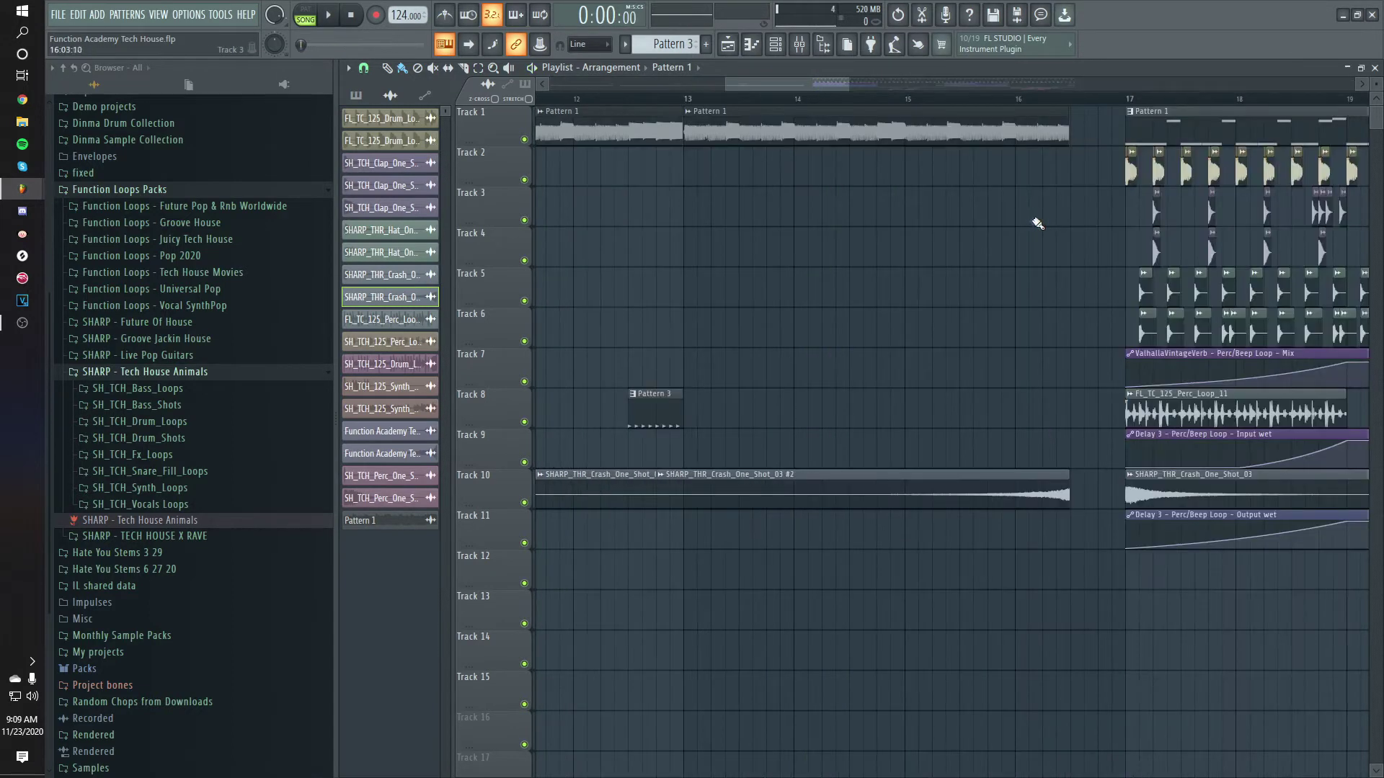
Zoom in on the opening bars and clear Track 2's clips from bar 3 onward.
scroll(1139, 193, "up", 3)
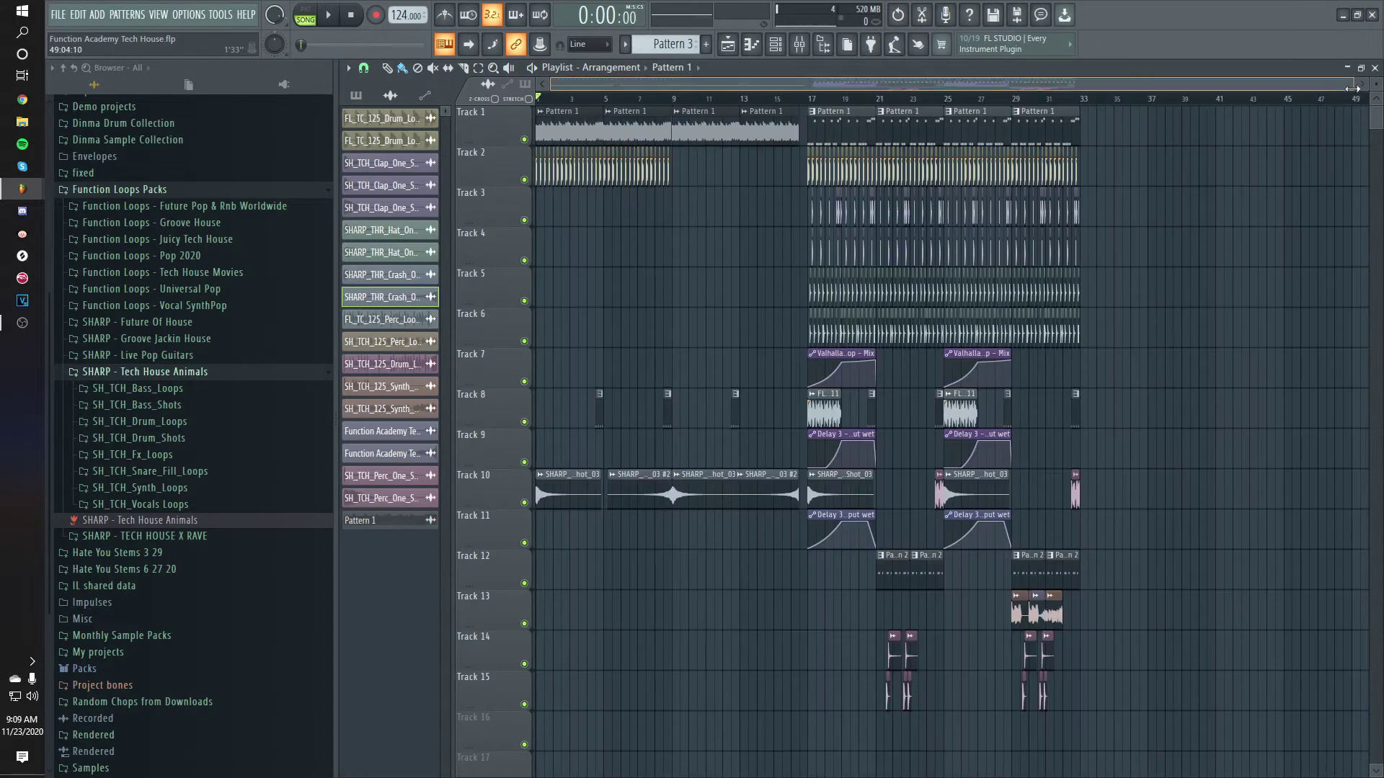
left_click_drag(1352, 88, 806, 84)
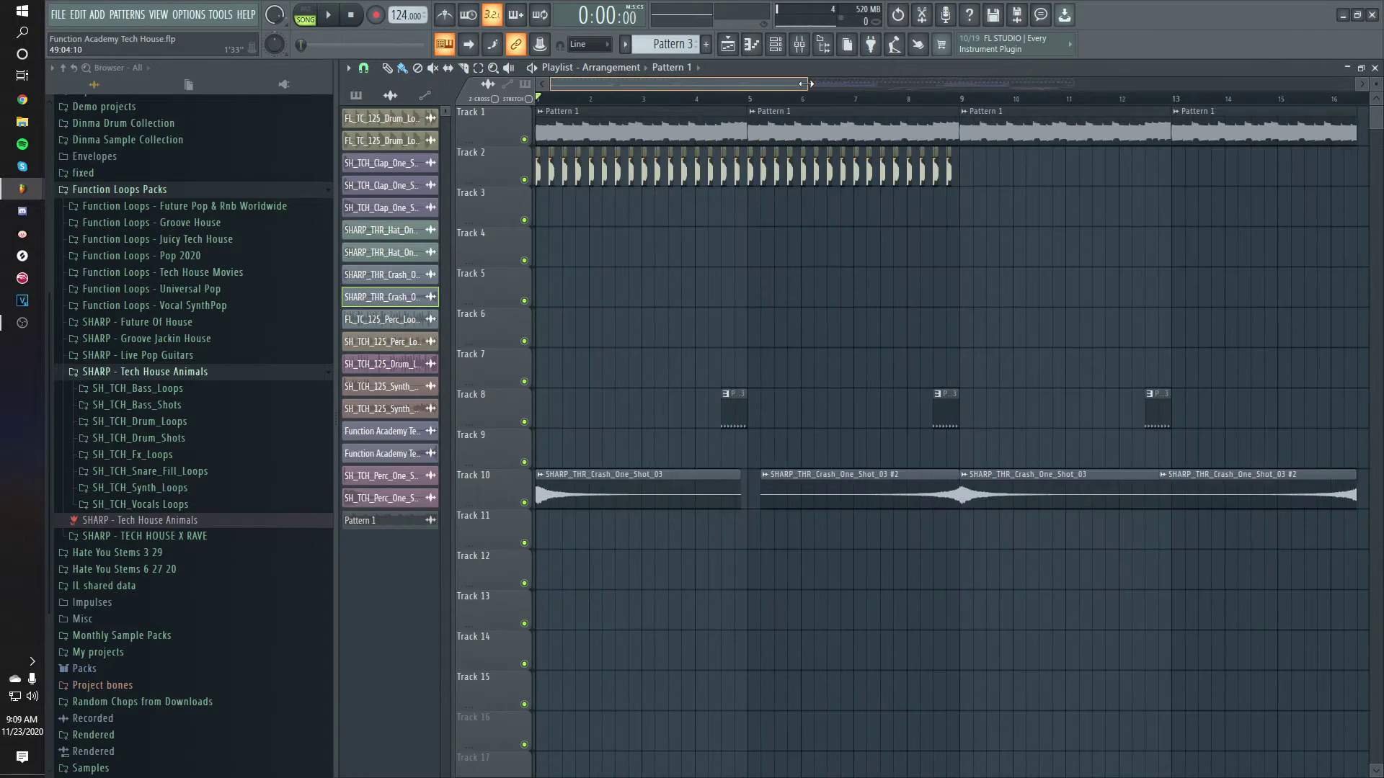
scroll(566, 137, "up", 6)
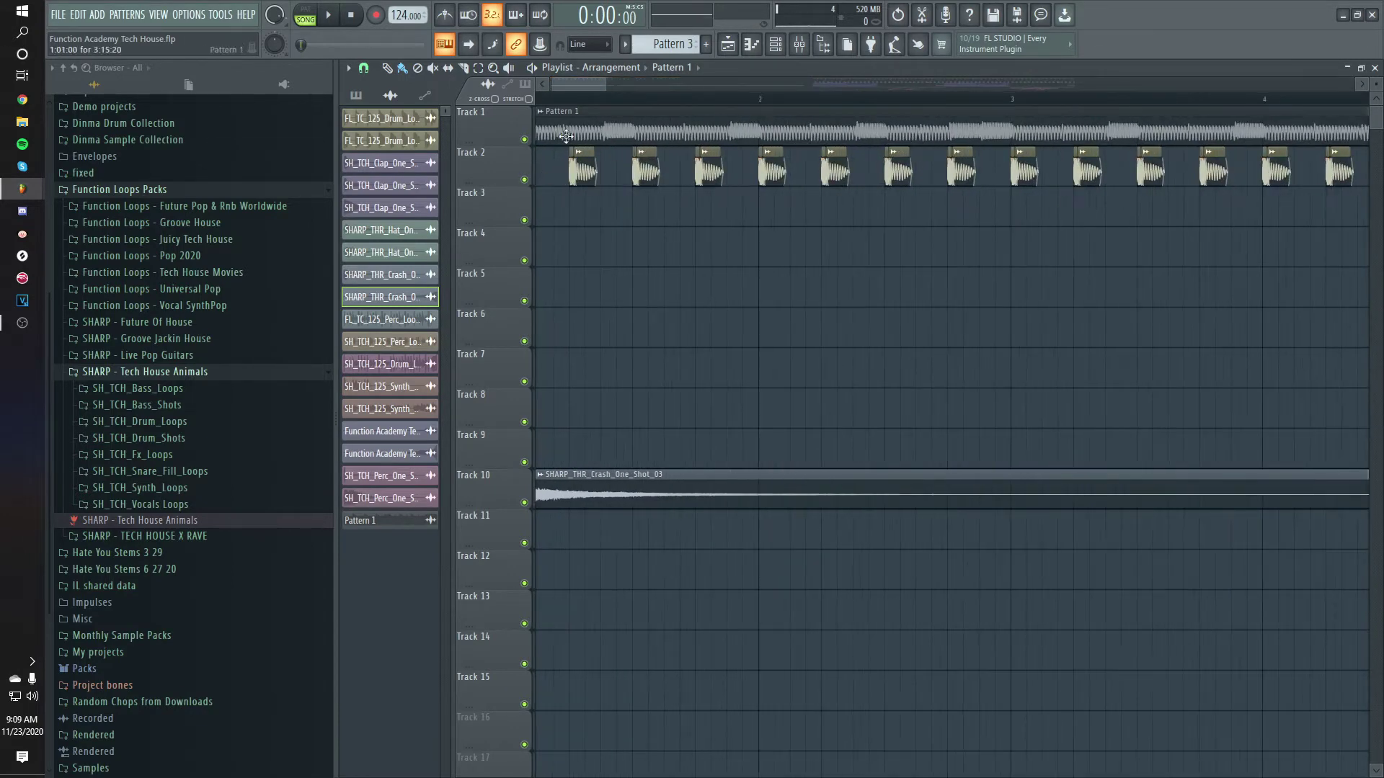
left_click_drag(577, 88, 567, 91)
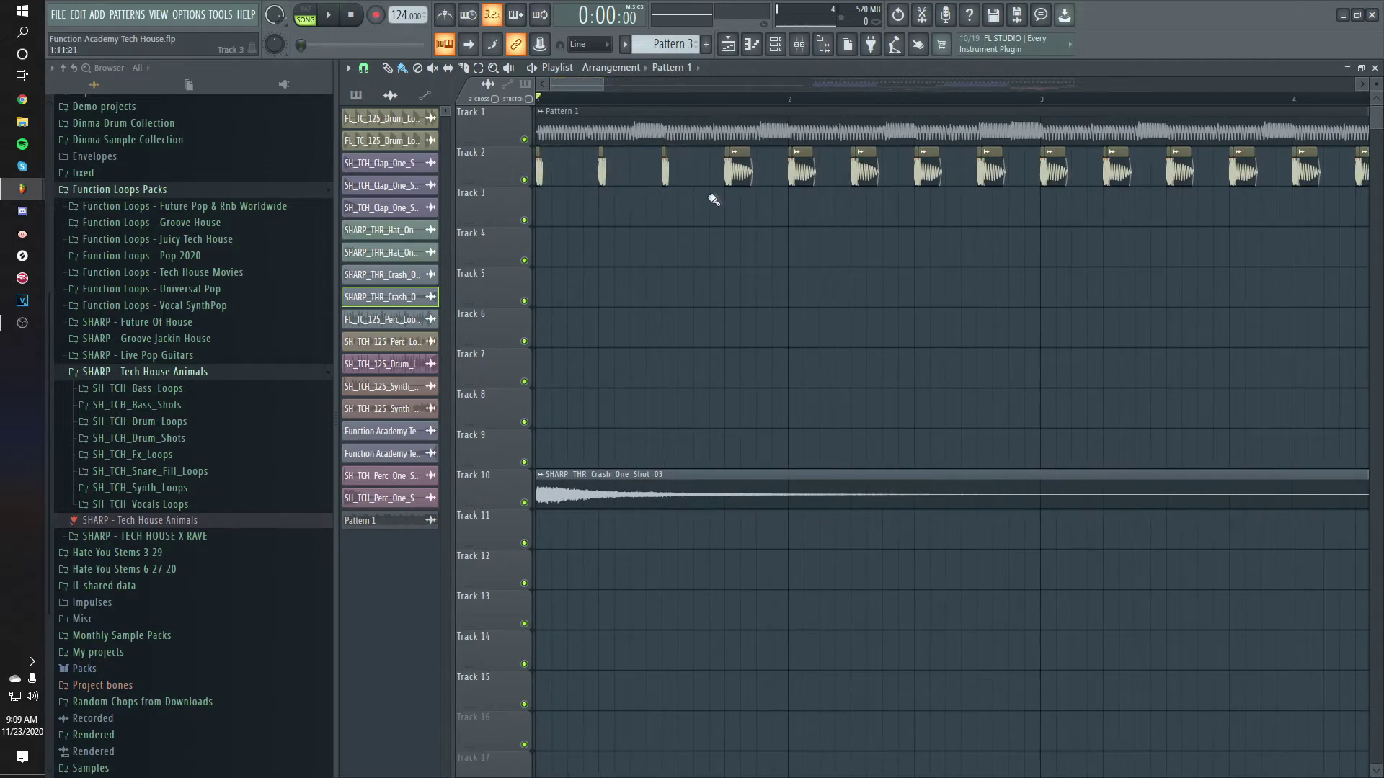
scroll(754, 181, "down", 2)
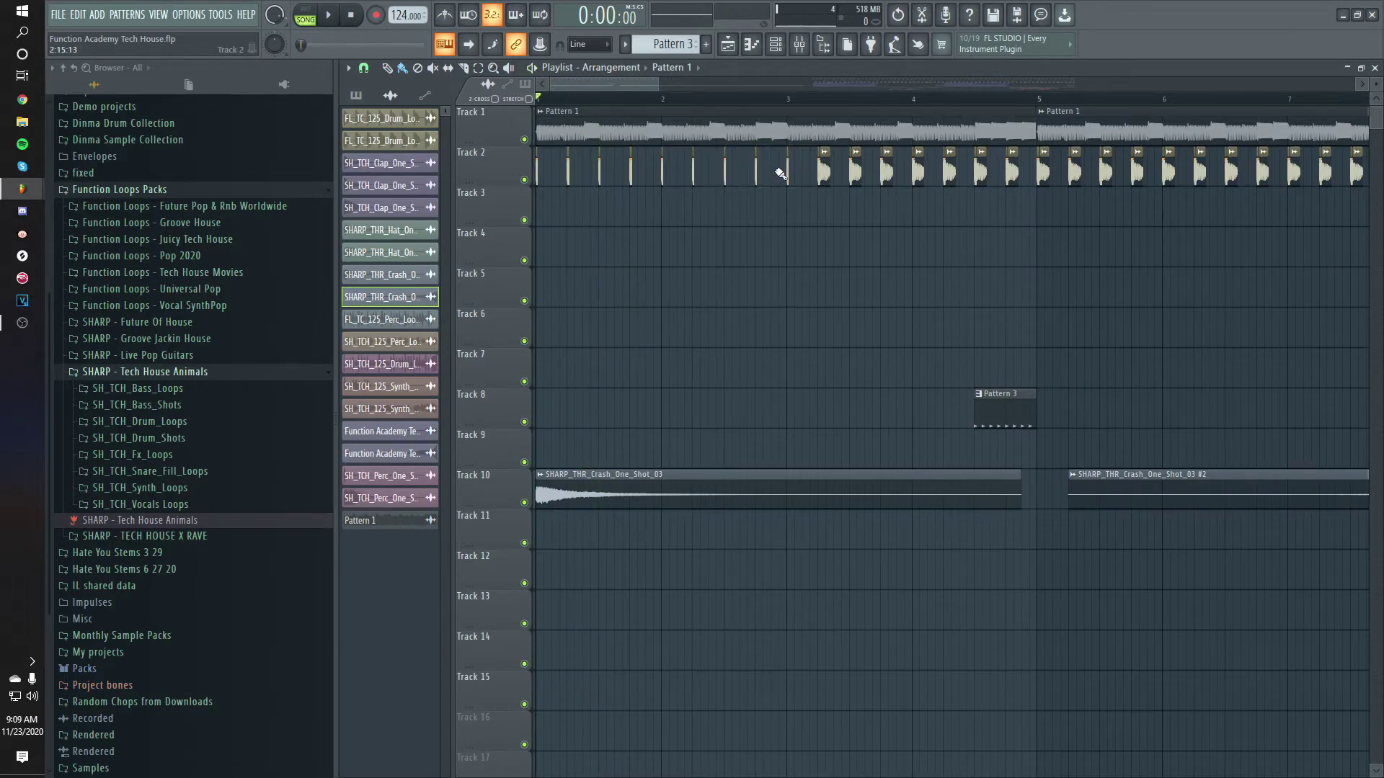
scroll(780, 173, "down", 2)
left_click_drag(672, 173, 1273, 198)
key("space")
Select the remaining eight kick clips on Track 2 and duplicate them with Ctrl+B.
left_click_drag(892, 209, 322, 178)
key("ctrl+b")
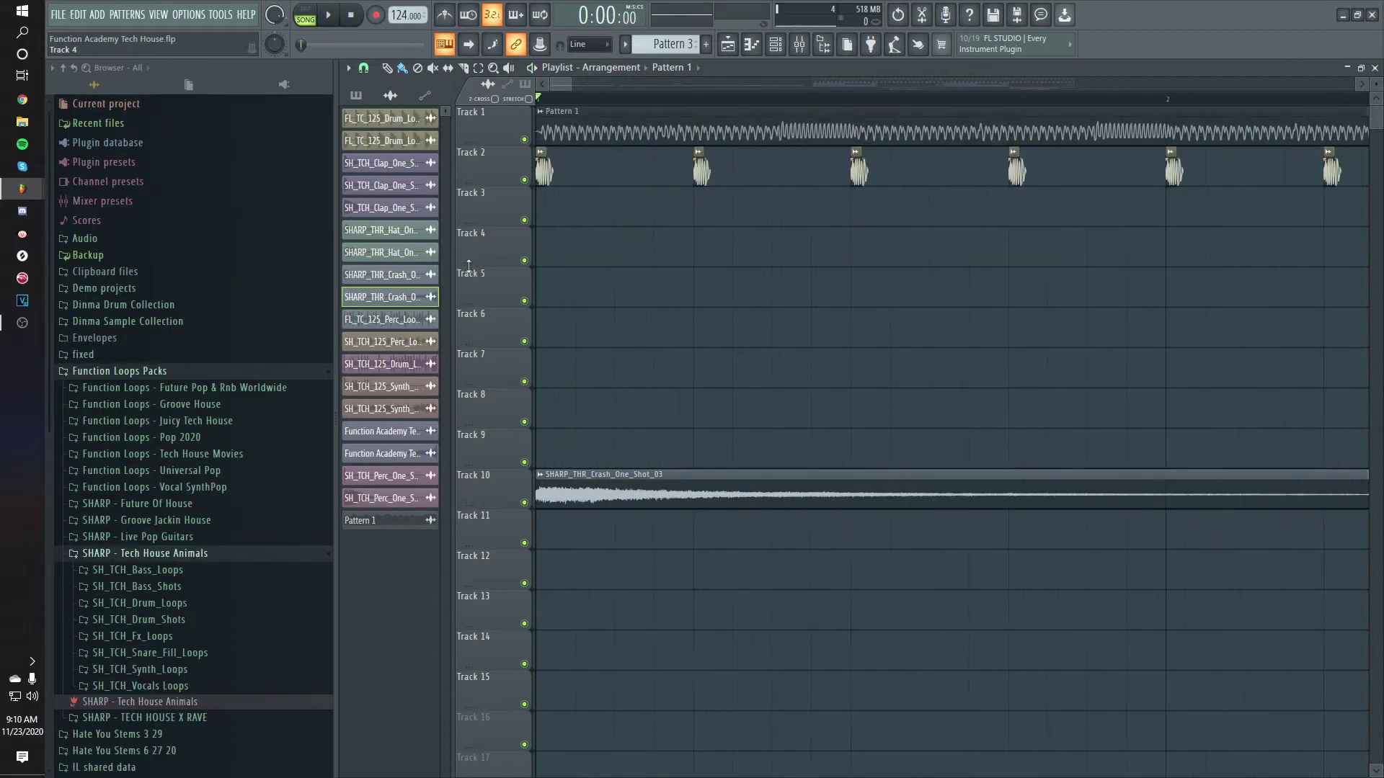
scroll(540, 140, "up", 2)
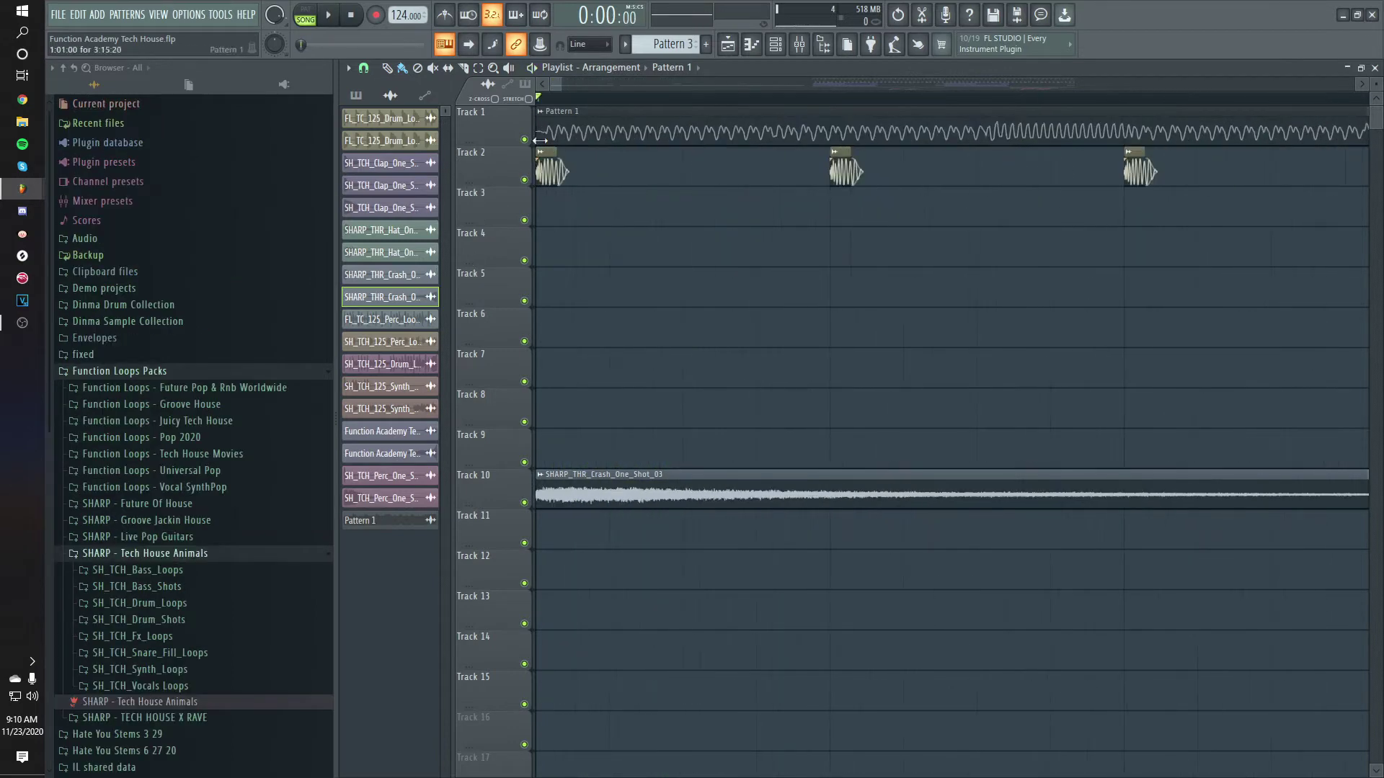
Make the kick clips unique and filter Break Kick with Sonalksis Creative Filter, cutoff near 286 Hz.
left_click(542, 153)
left_click(584, 261)
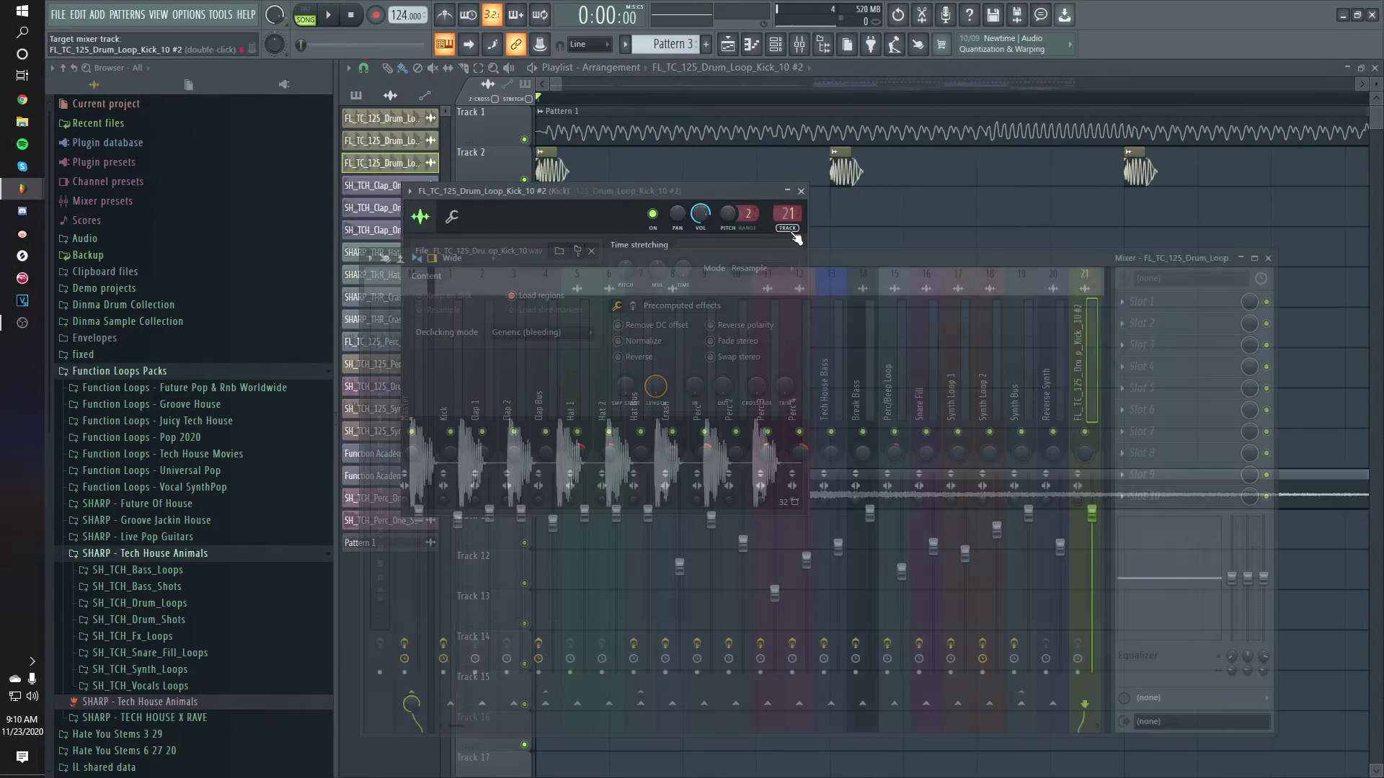
left_click(1139, 307)
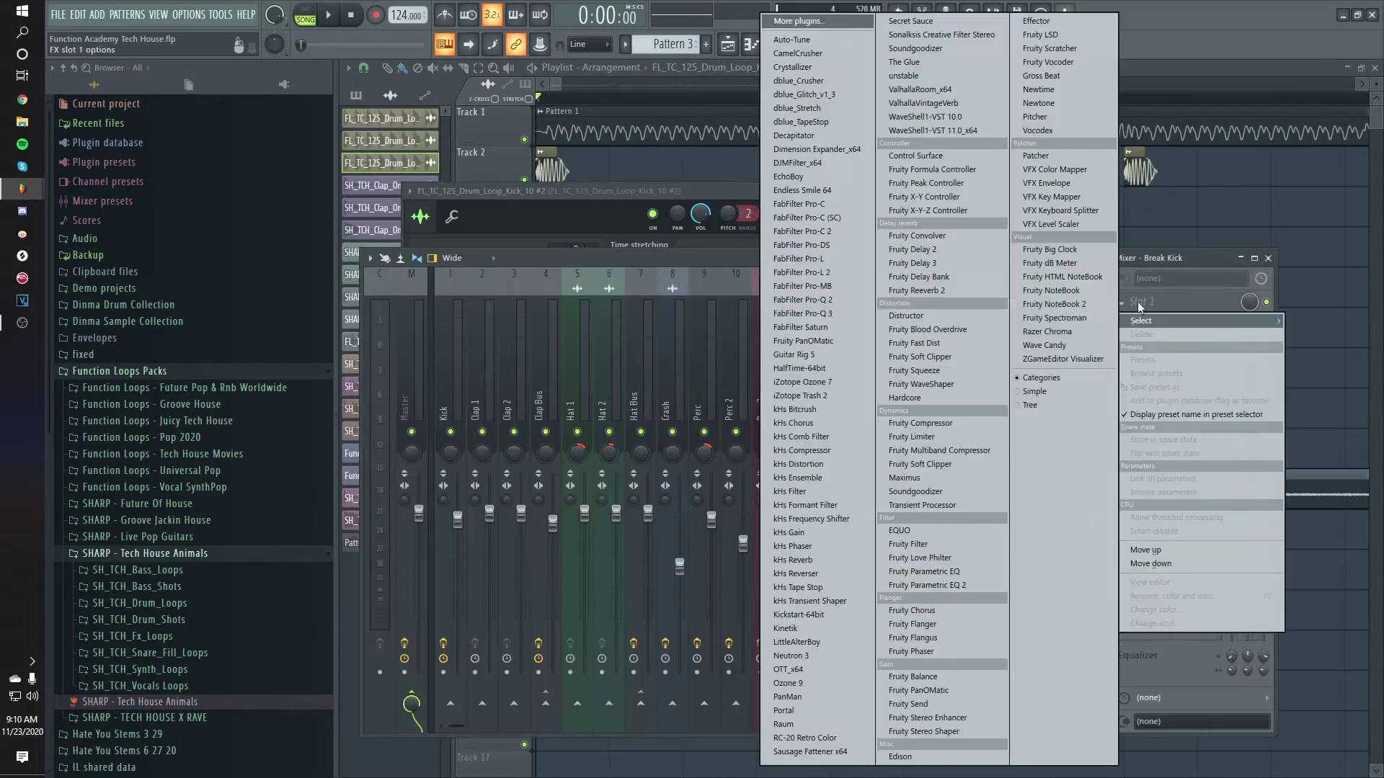
left_click(987, 34)
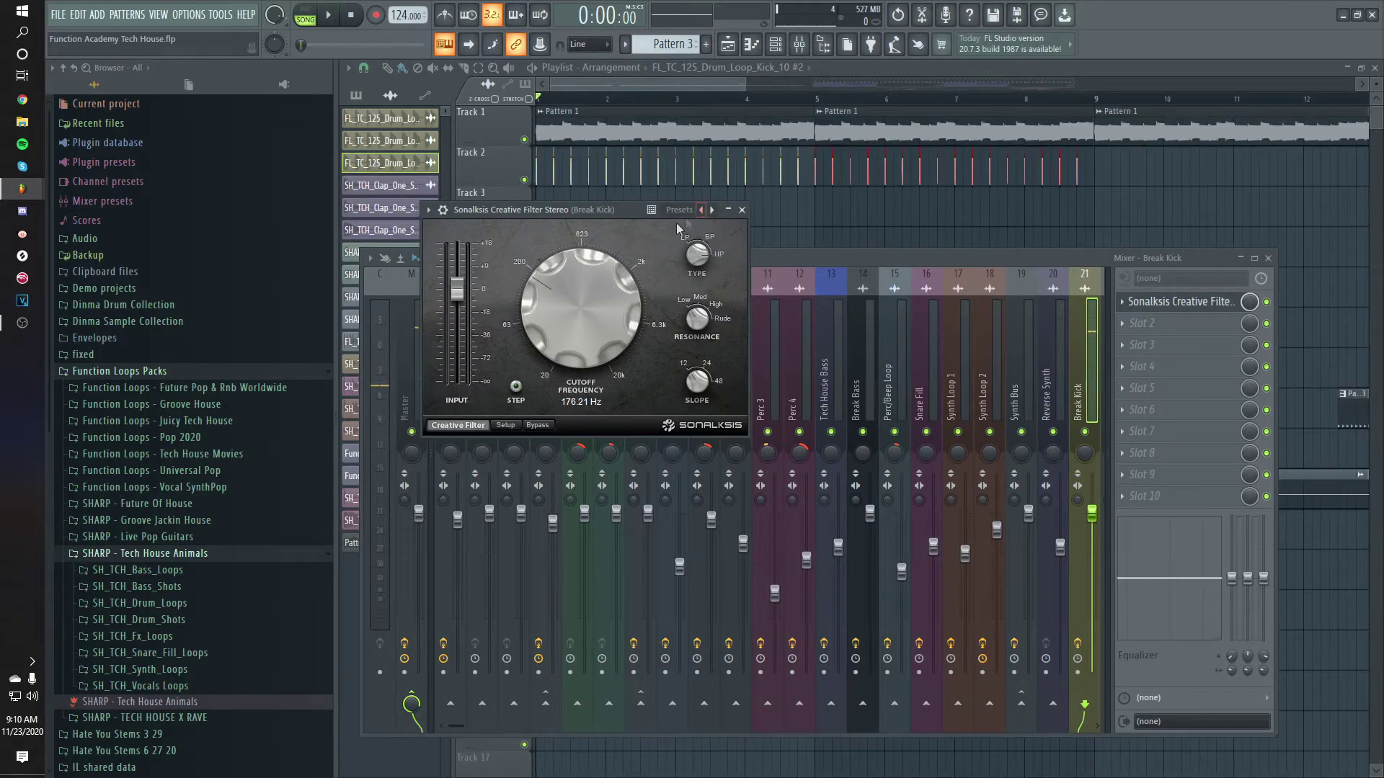
key("space")
left_click_drag(583, 294, 577, 279)
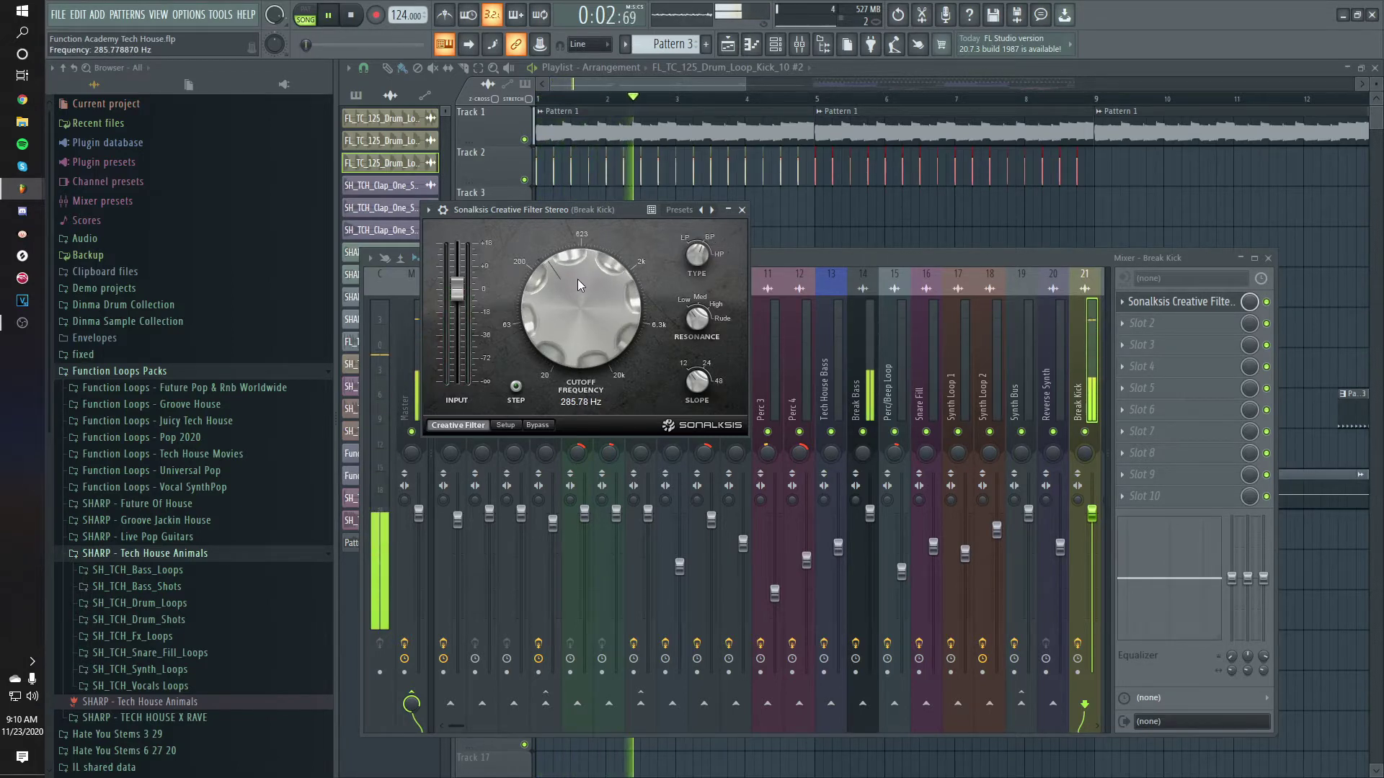
key("F12")
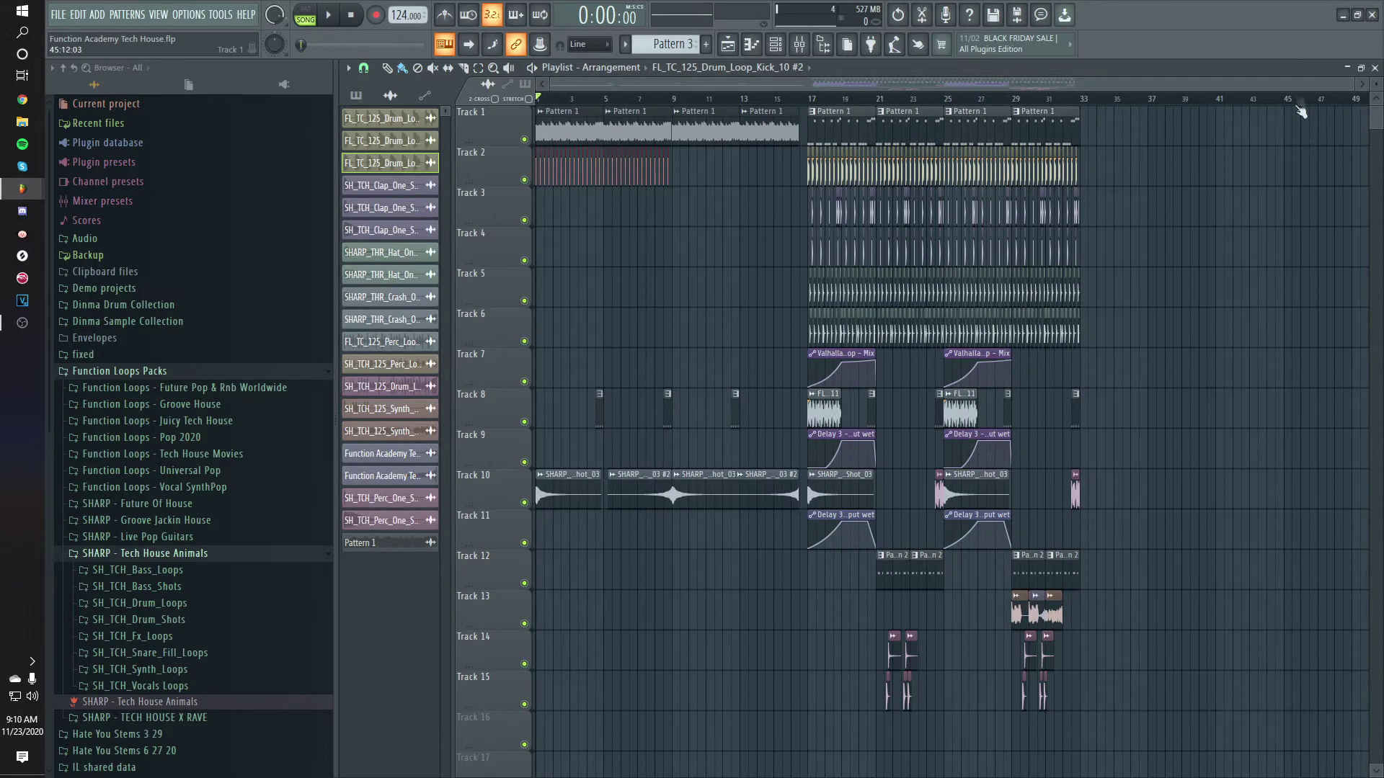
Move the Break Kick mixer track to insert 2, beside Kick.
left_click(1360, 85)
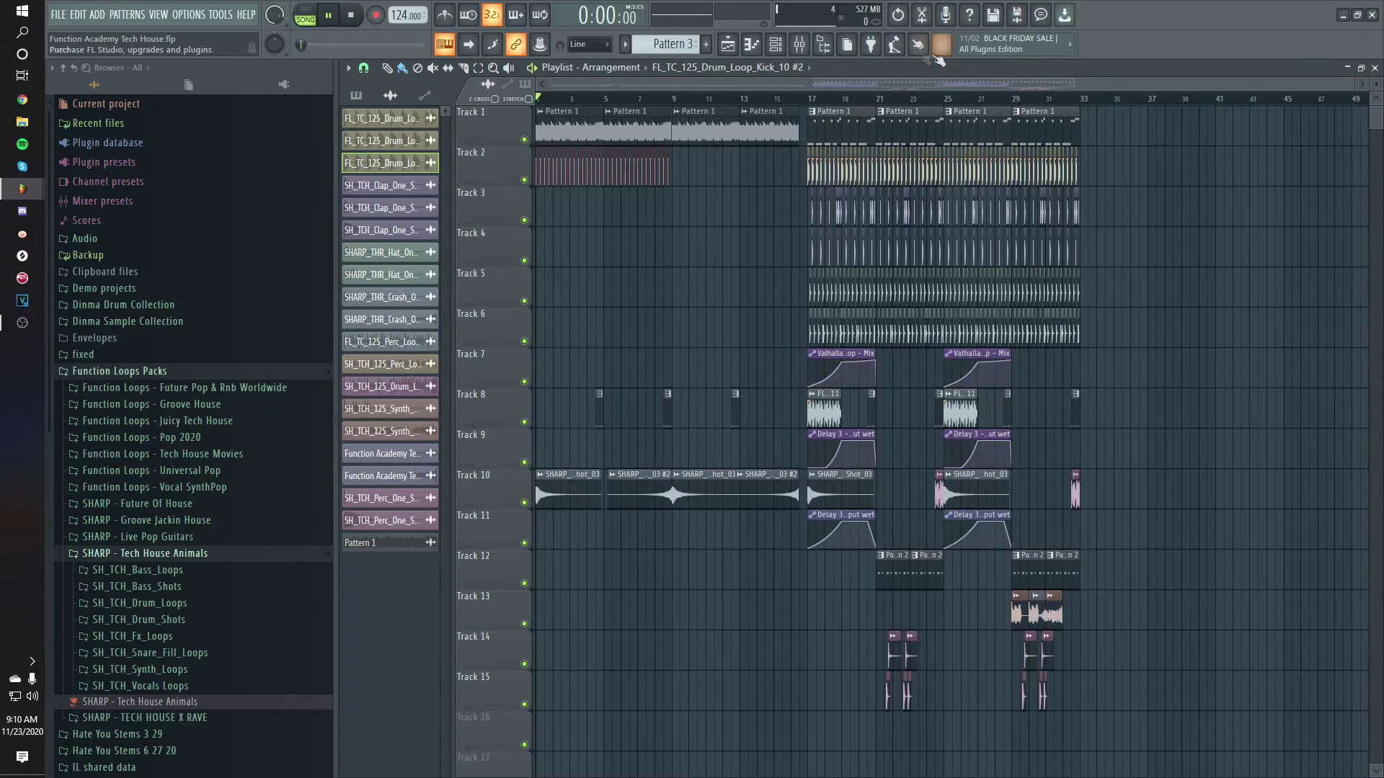
key("F9")
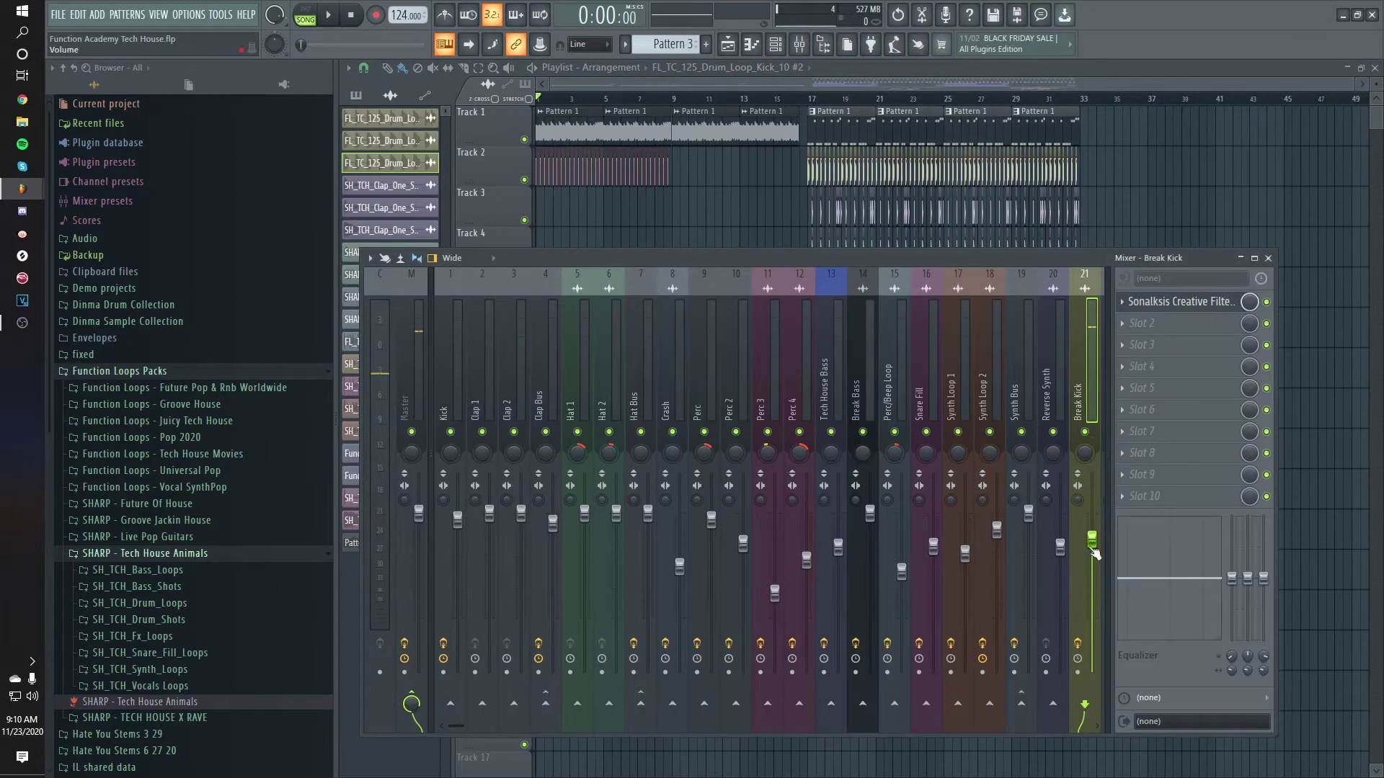
key("space")
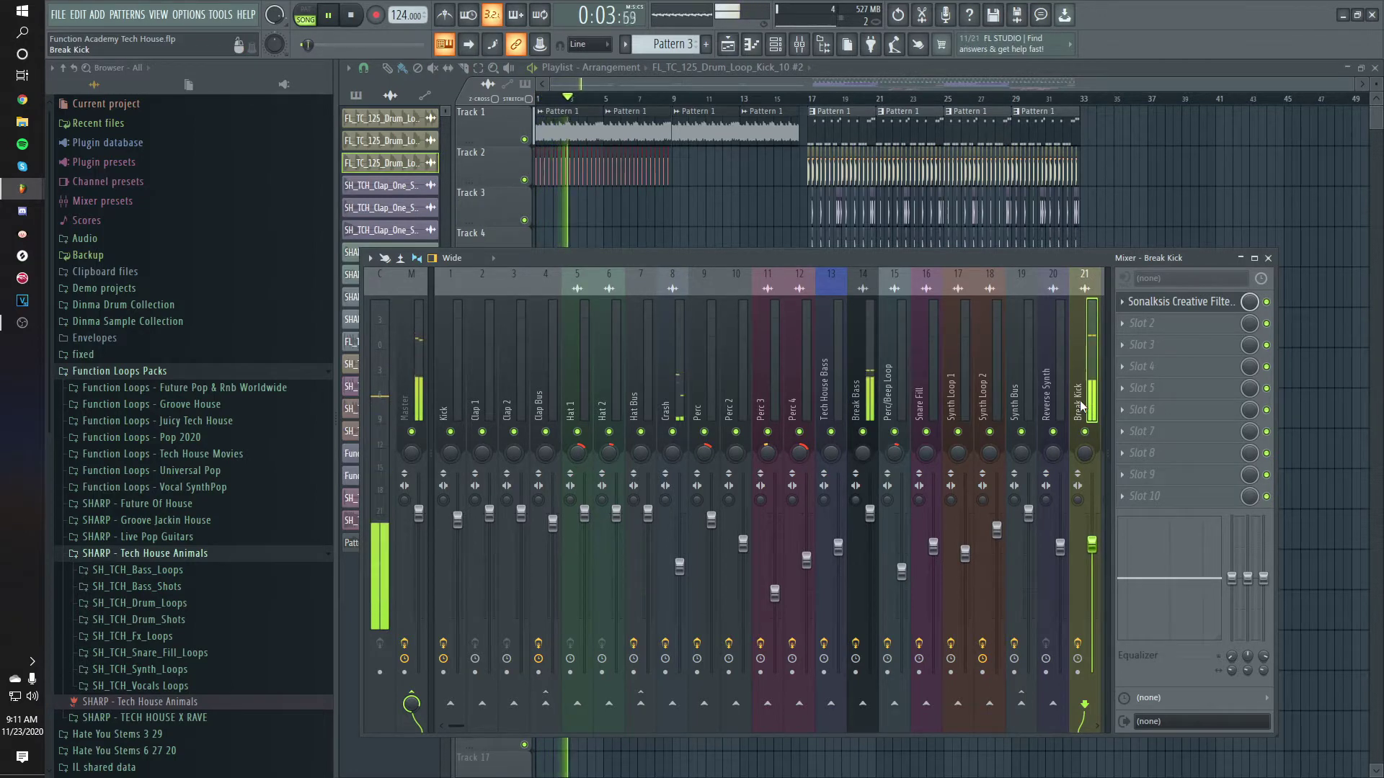
scroll(1082, 406, "up", 9)
scroll(1082, 406, "up", 11)
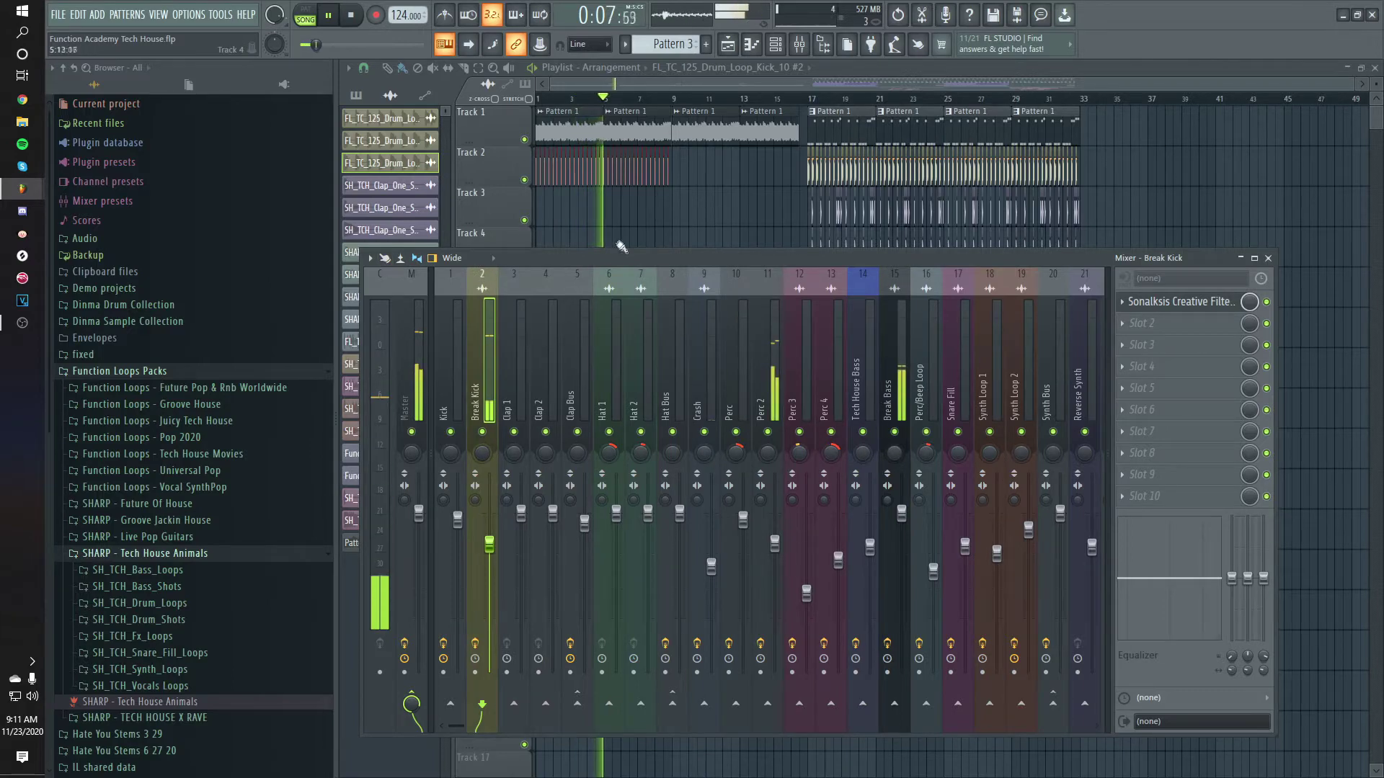
key("F9")
Copy Track 2's kick clips from bars 1–8 into bars 9–16.
scroll(750, 232, "up", 4)
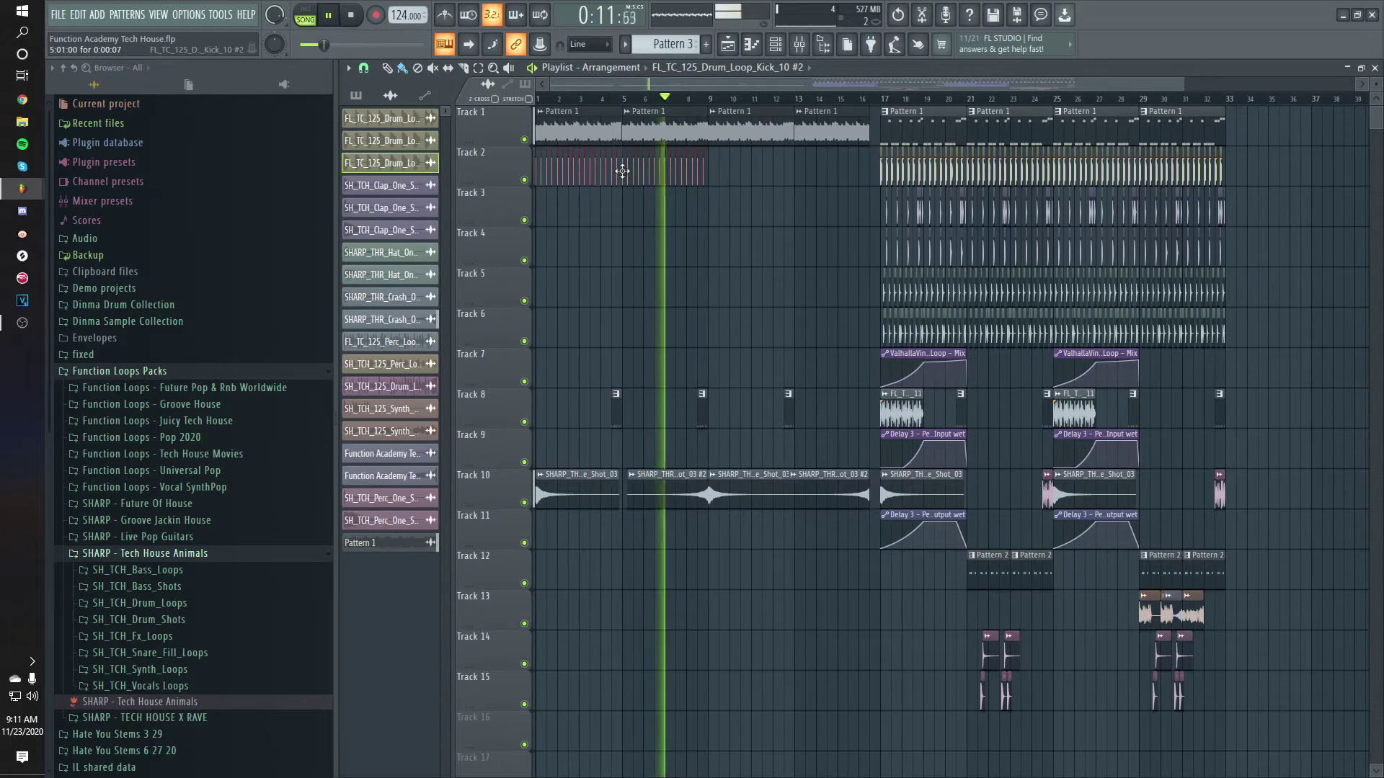
left_click_drag(621, 170, 794, 169)
scroll(794, 170, "up", 3)
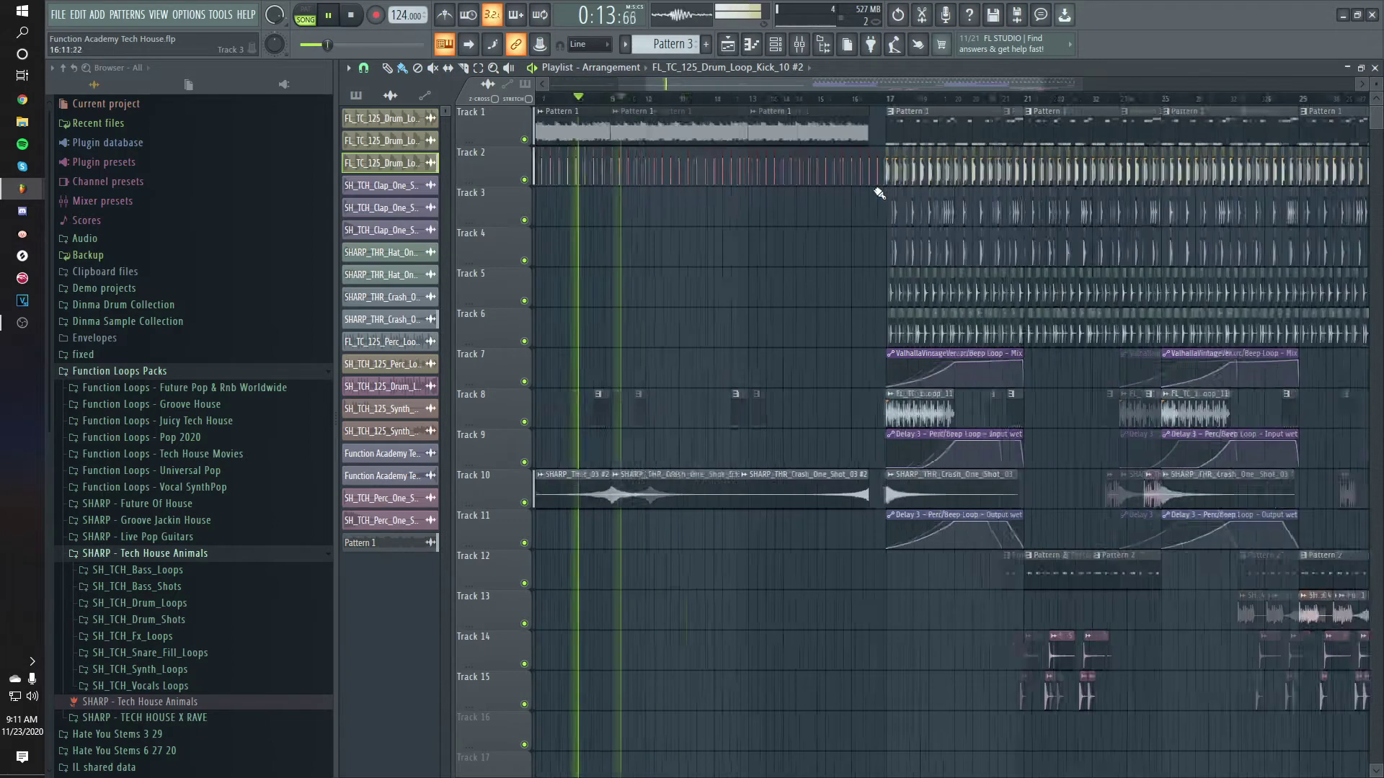
scroll(812, 215, "down", 4)
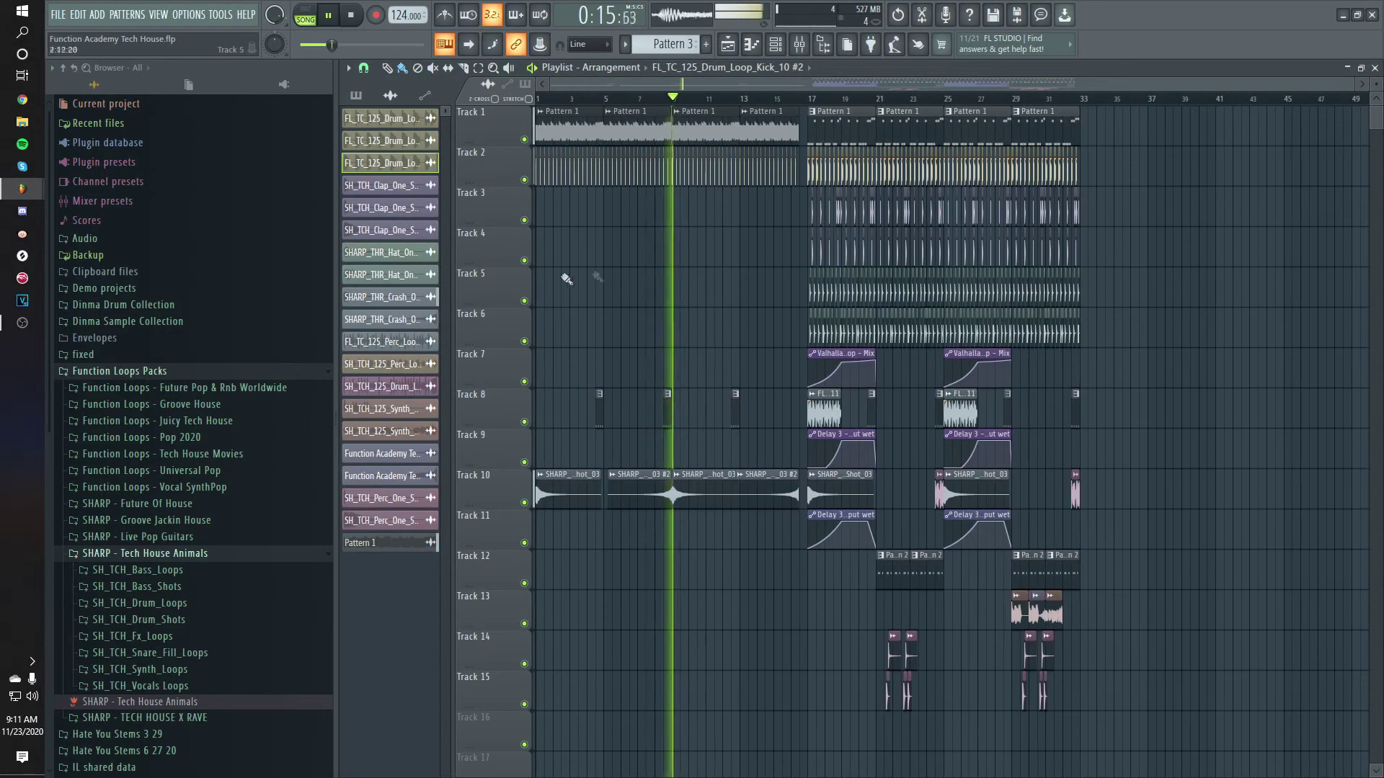
key("space")
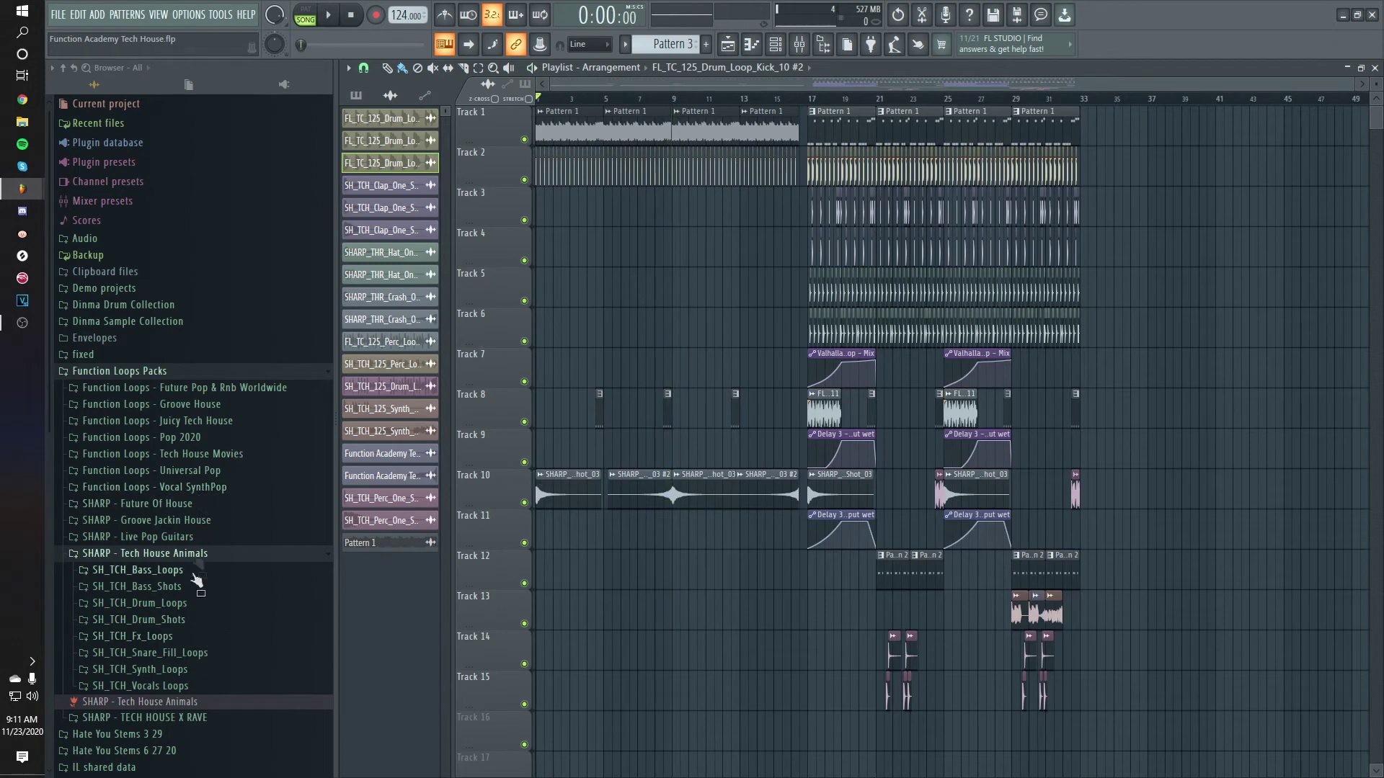
Place SH_TCH_125_Drum_Loop_Snare_Roll_01 on Track 3 at bar 9.
left_click(175, 603)
left_click(175, 606)
left_click(184, 654)
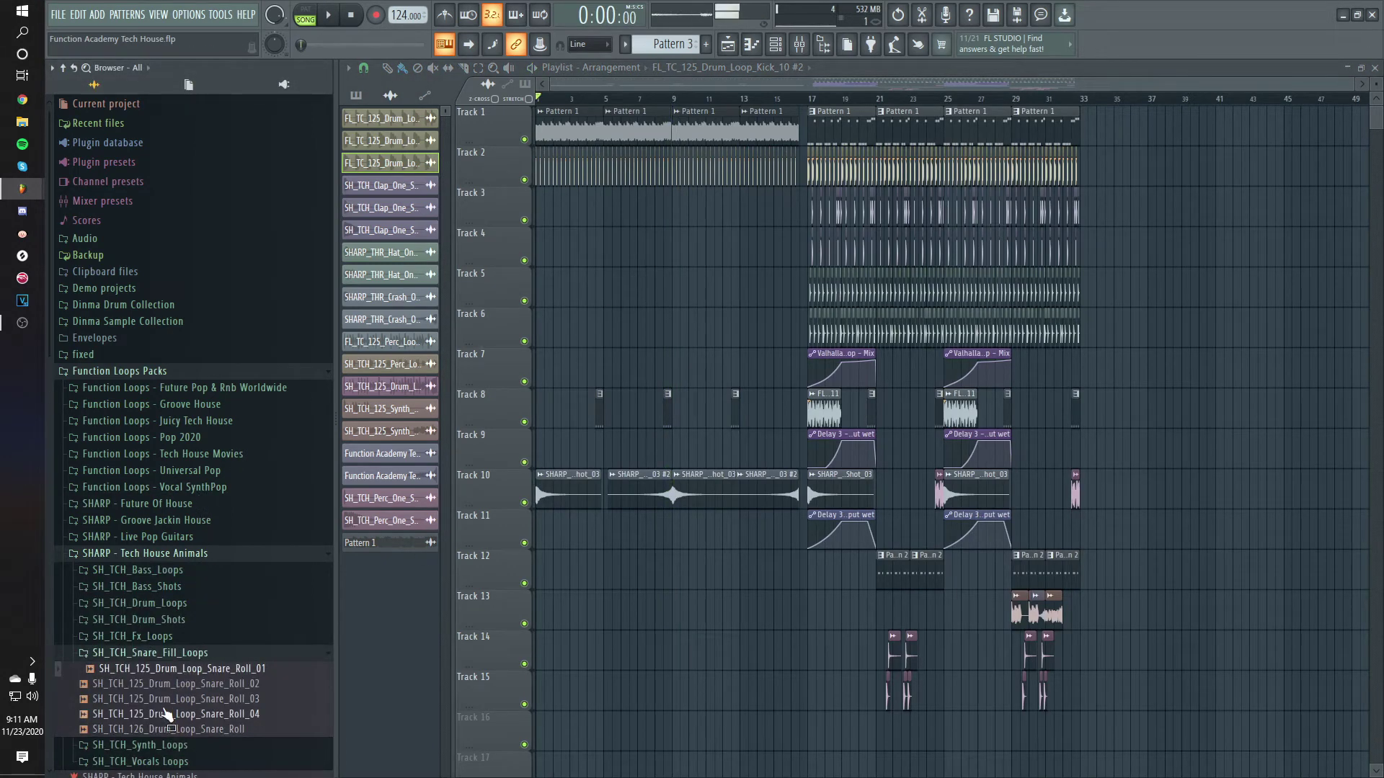
scroll(182, 566, "down", 5)
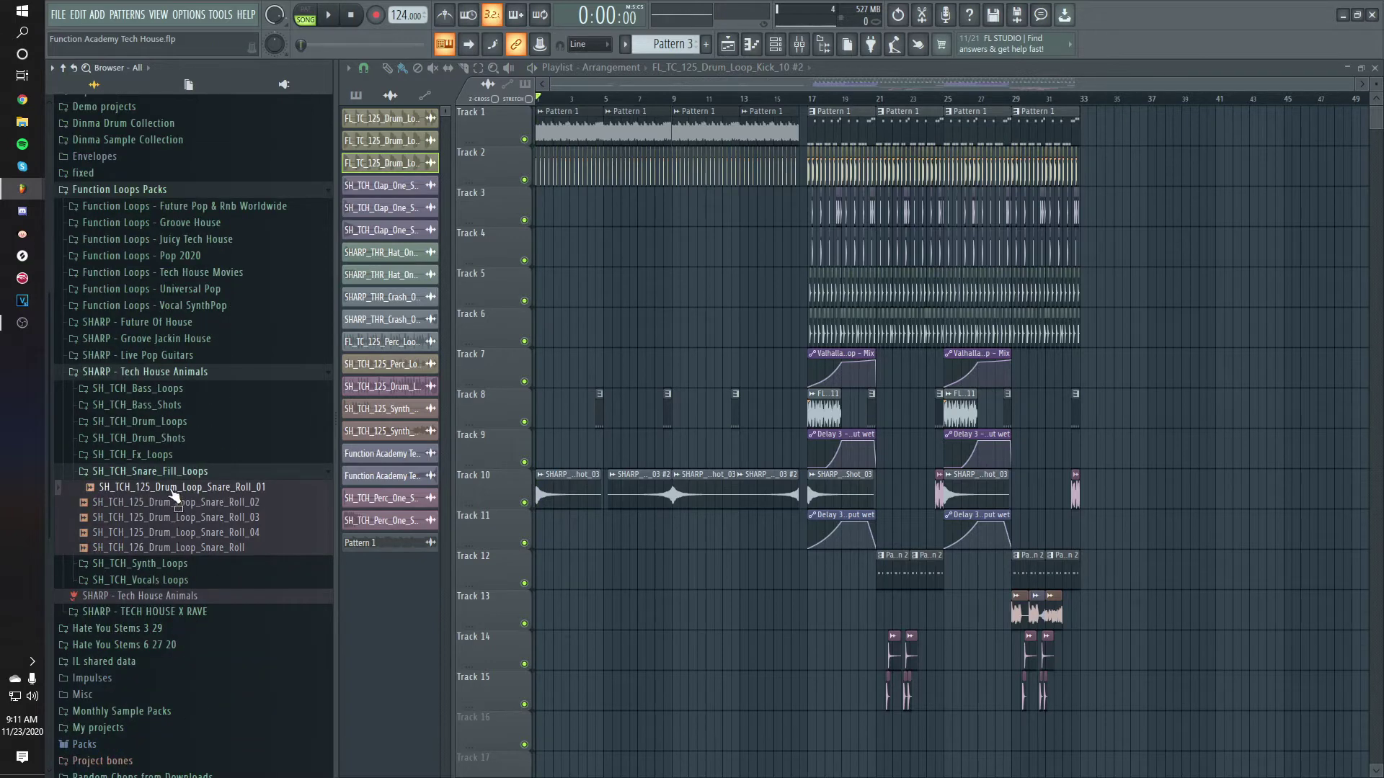
left_click_drag(537, 441, 697, 196)
scroll(718, 212, "up", 6)
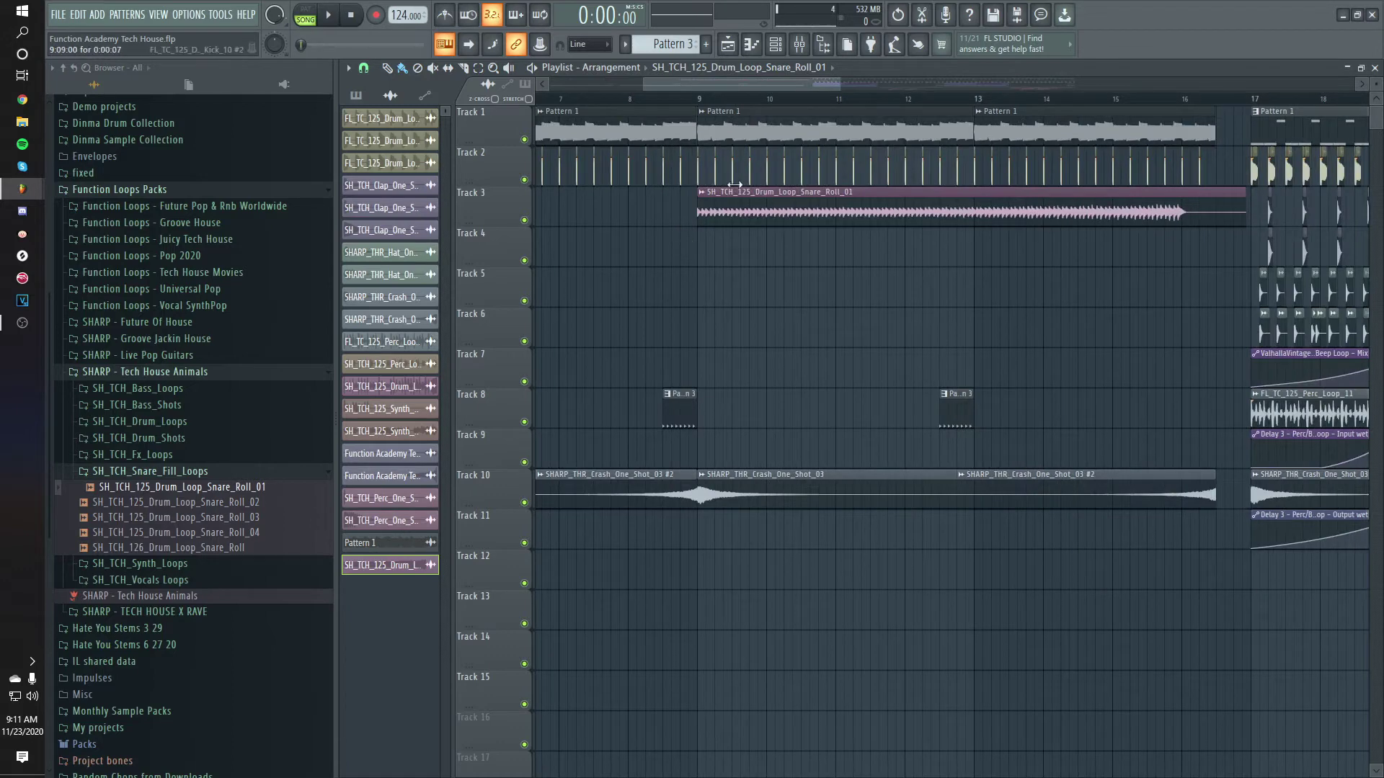
Fit the snare roll to tempo so it stretches from bar 9 to bar 17.
left_click(701, 193)
left_click(853, 287)
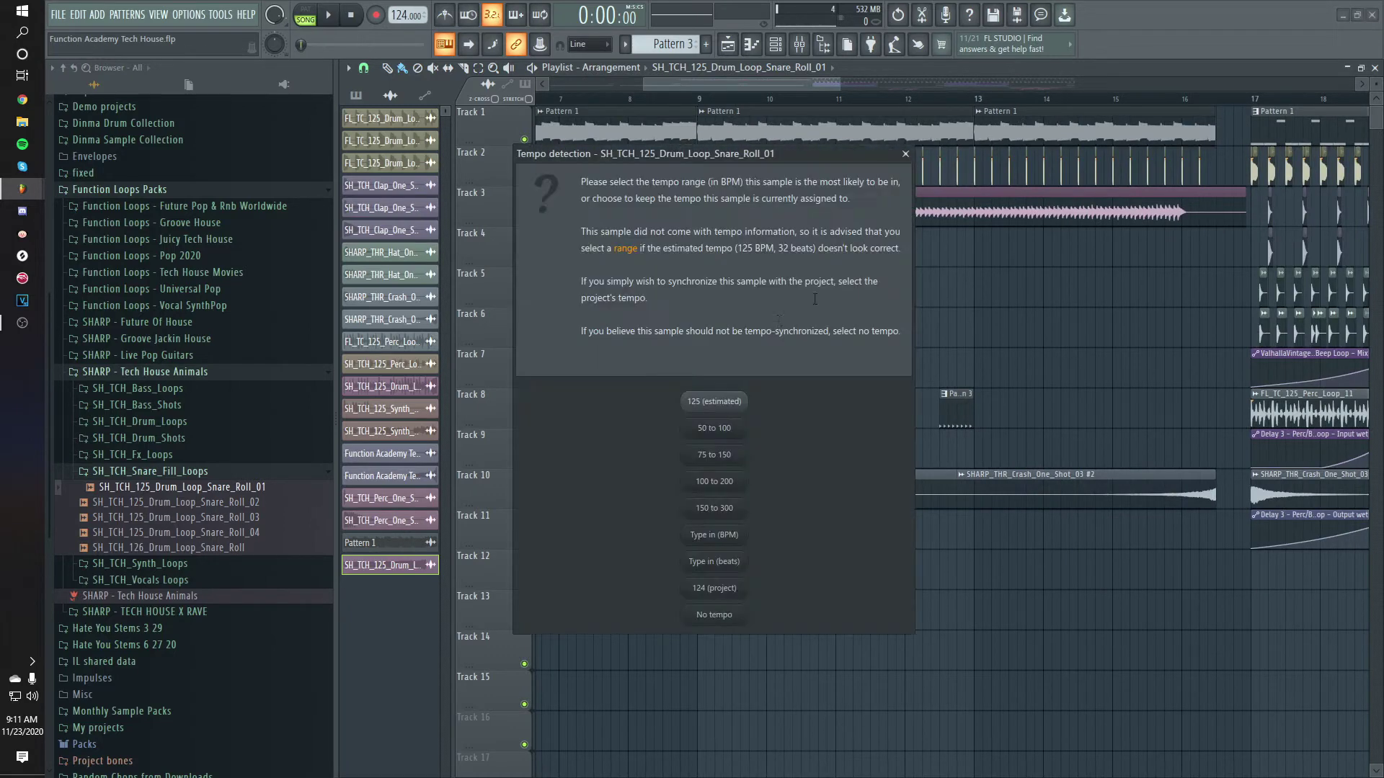
left_click(713, 401)
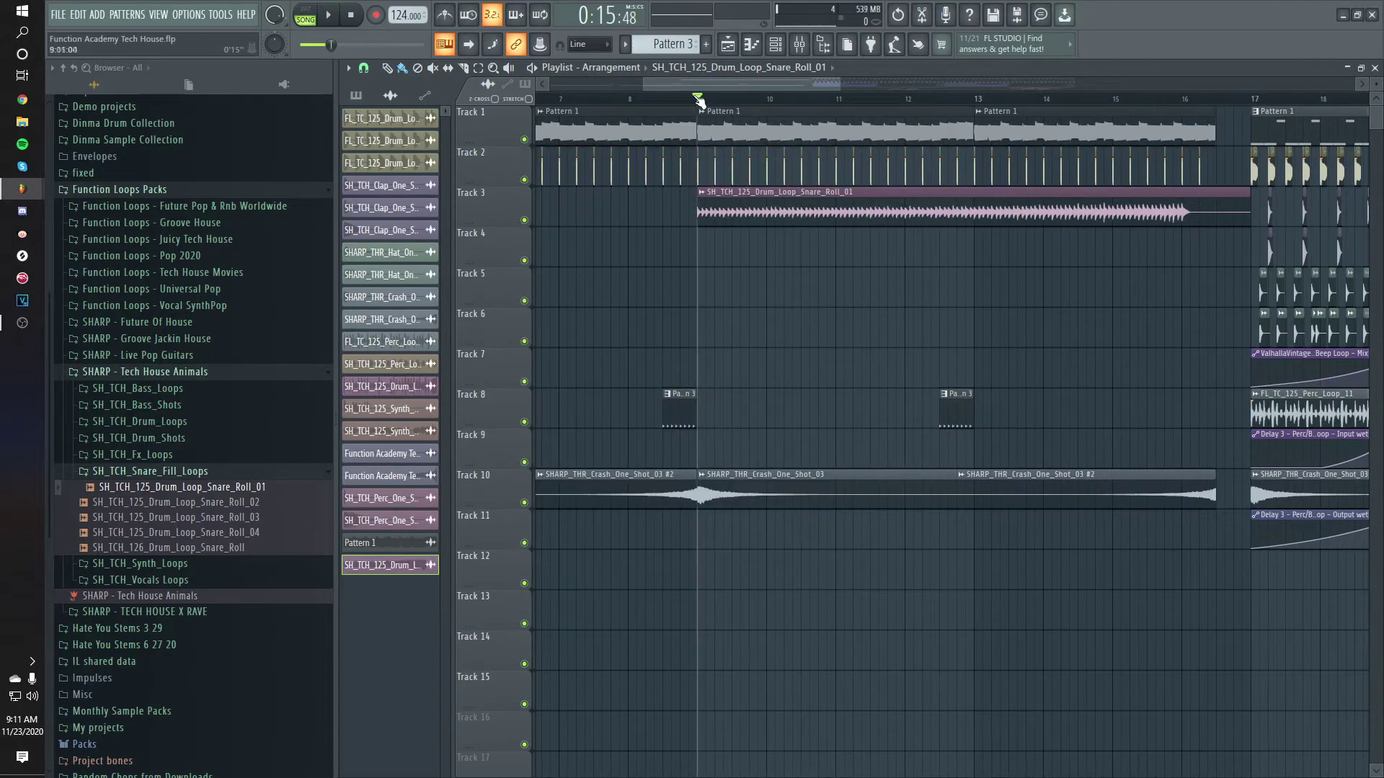
key("space")
Shorten the end of the Track 10 crash before bar 17.
scroll(798, 217, "down", 3)
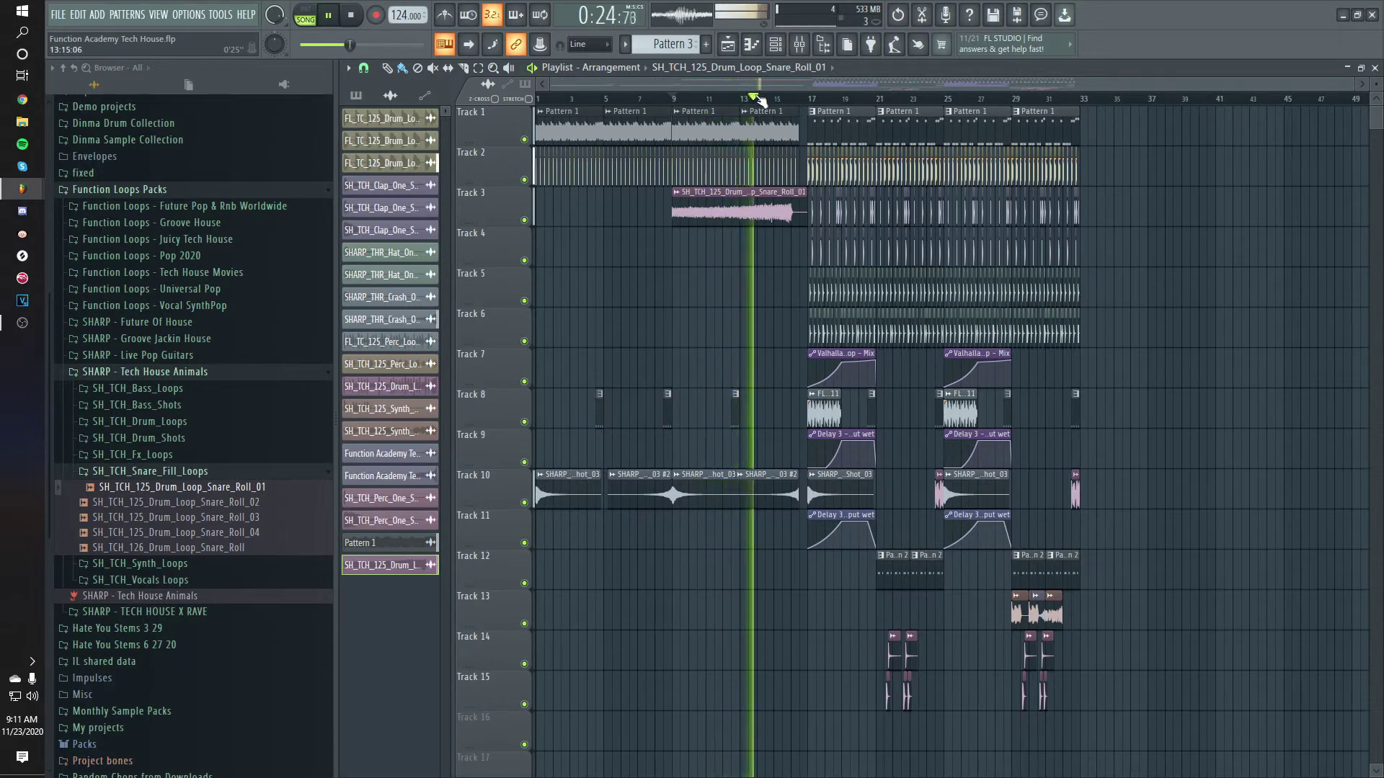
scroll(793, 360, "up", 5, "ctrl")
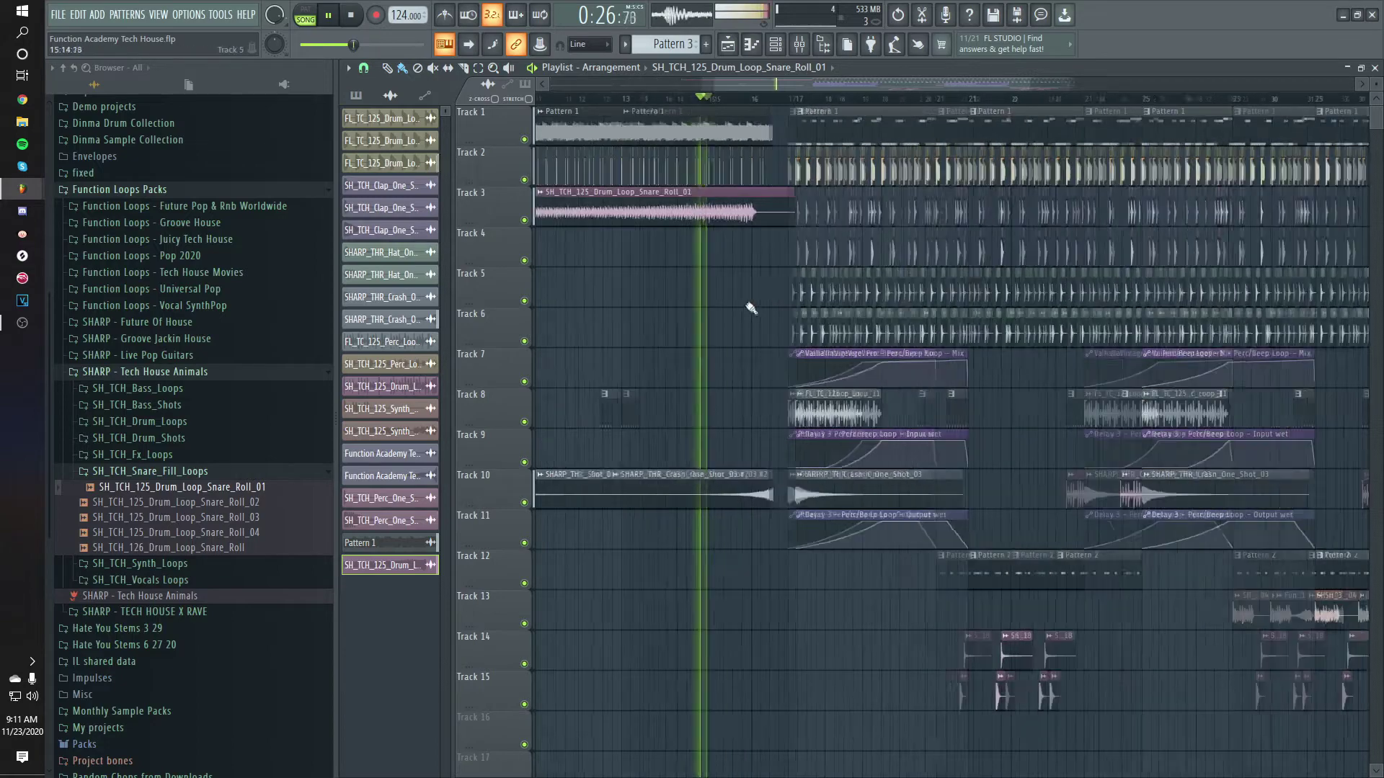
left_click_drag(792, 475, 758, 477)
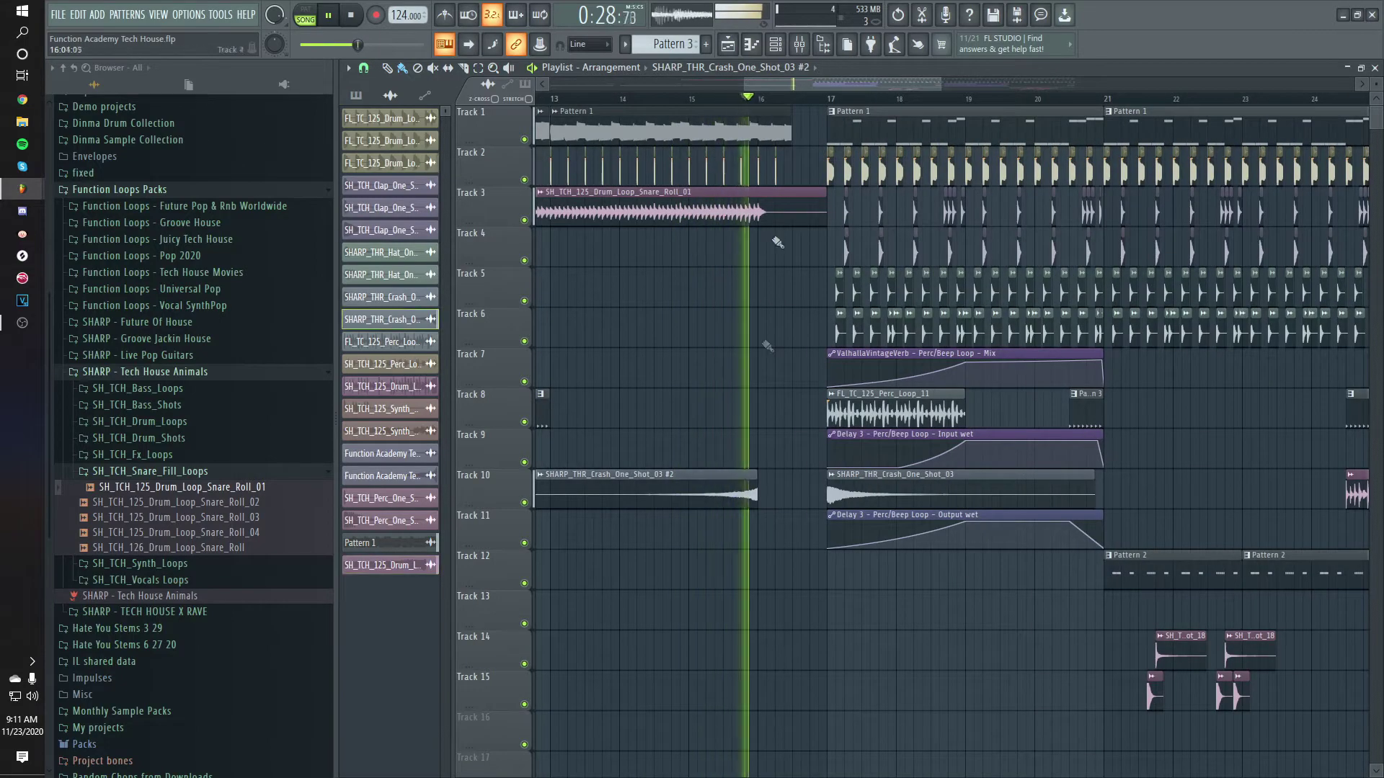
Route the snare roll to mixer insert 22 and lower its volume slightly.
key("space")
scroll(731, 184, "down", 5, "ctrl")
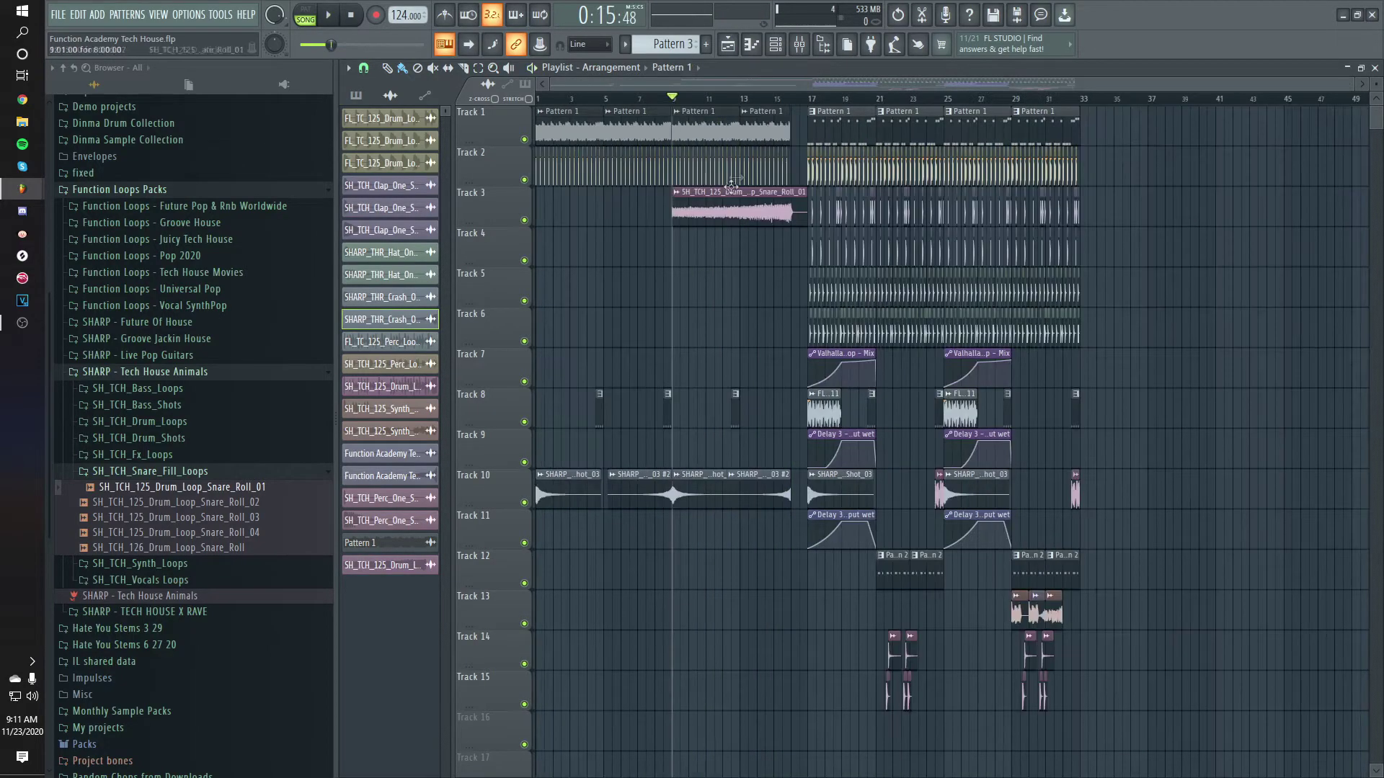
double_click(727, 209)
left_click(807, 247)
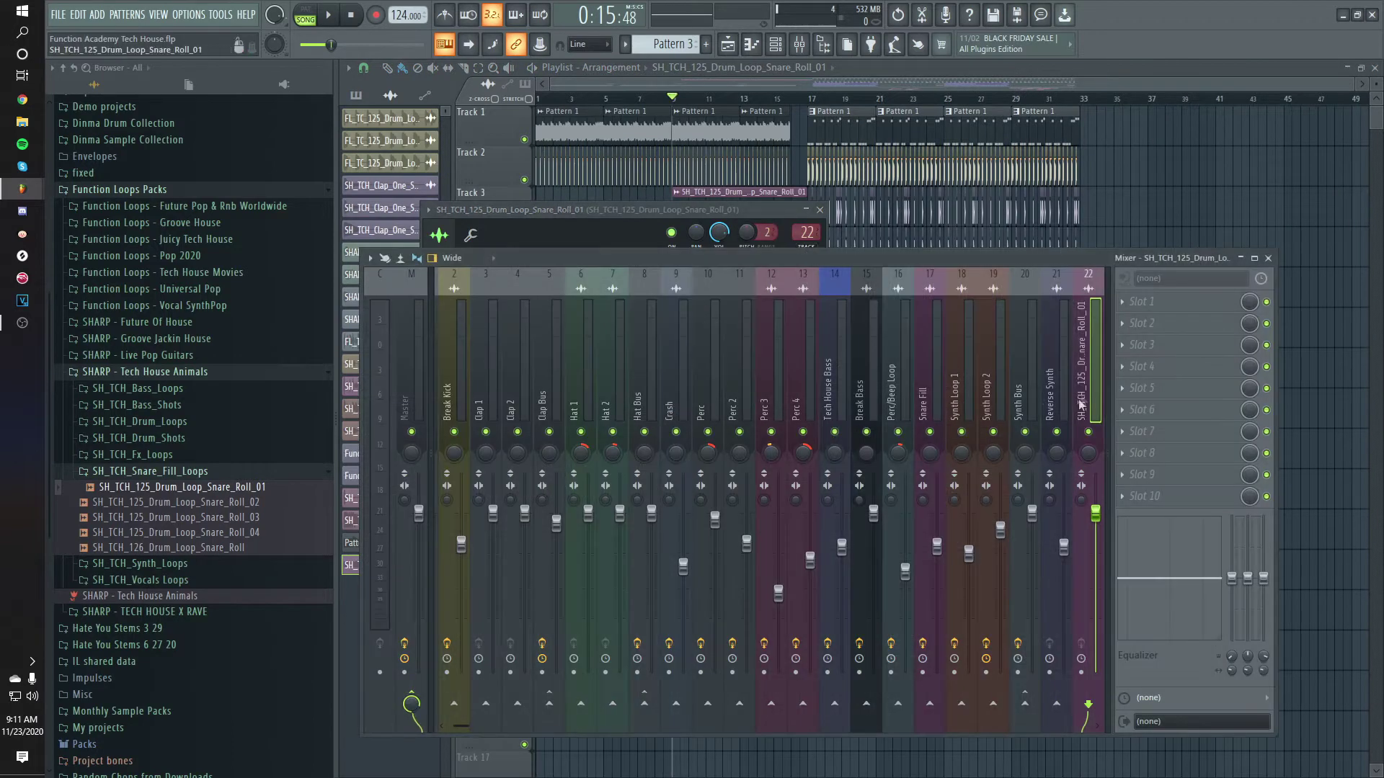
key("space")
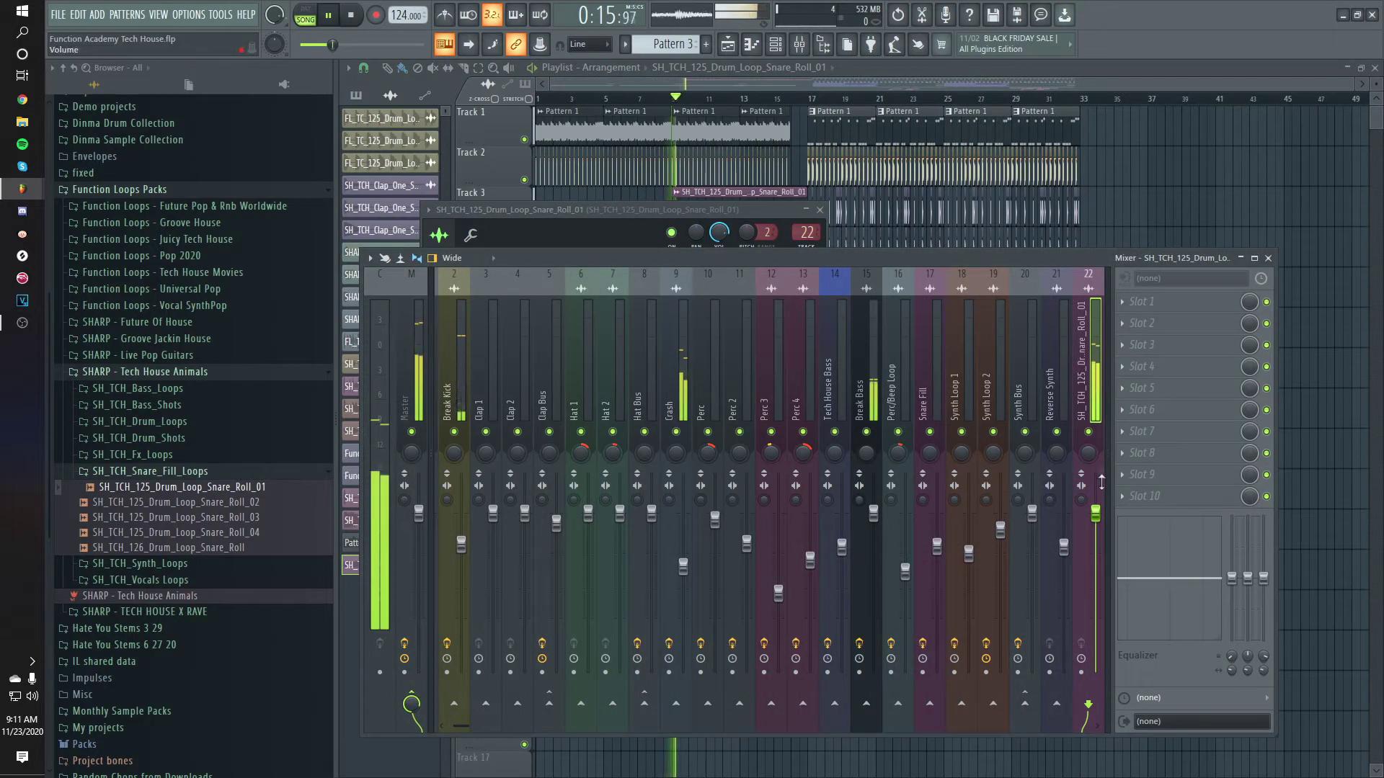
key("space")
left_click_drag(1096, 513, 1095, 518)
key("space")
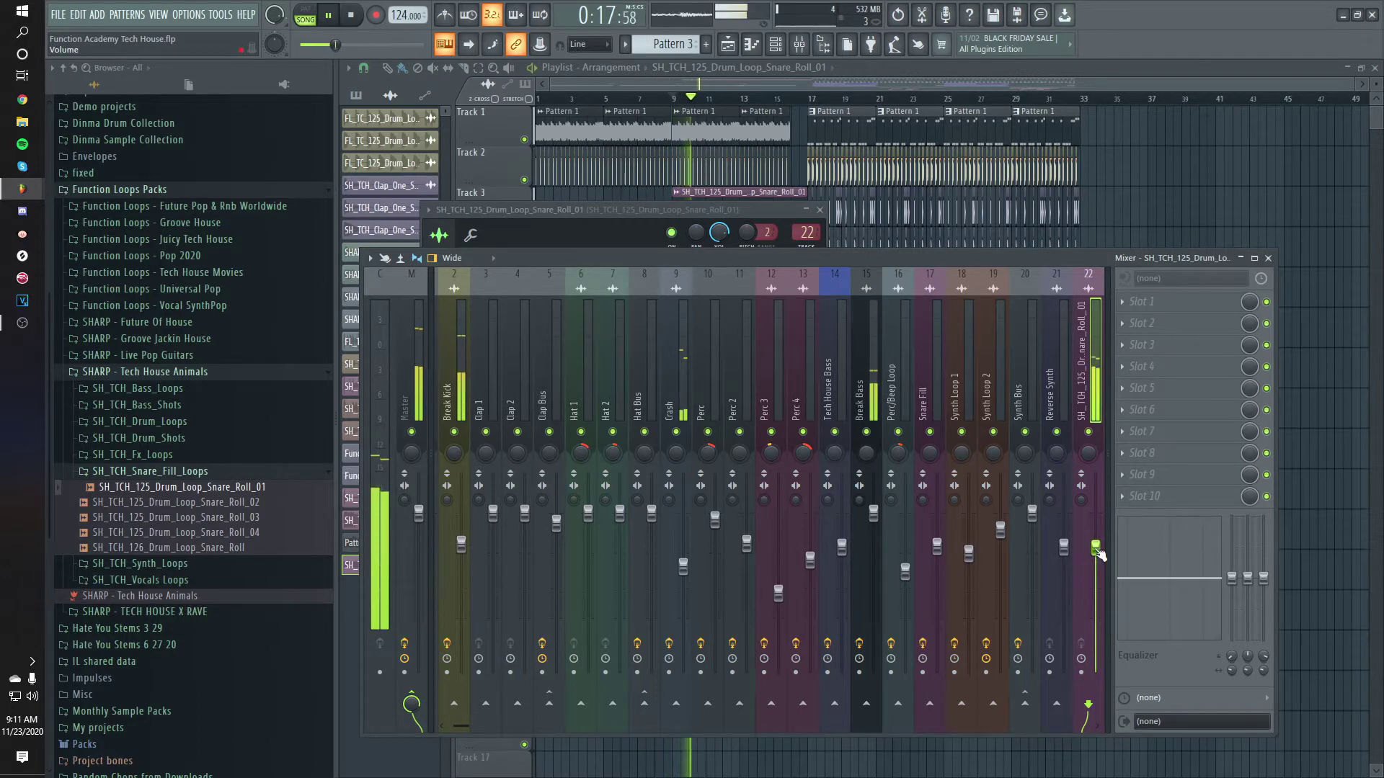
Load Sonalksis Creative Filter Stereo on insert 22 and pull its cutoff down to about 62 Hz.
left_click(1141, 309)
mouse_move(1153, 321)
left_click(927, 34)
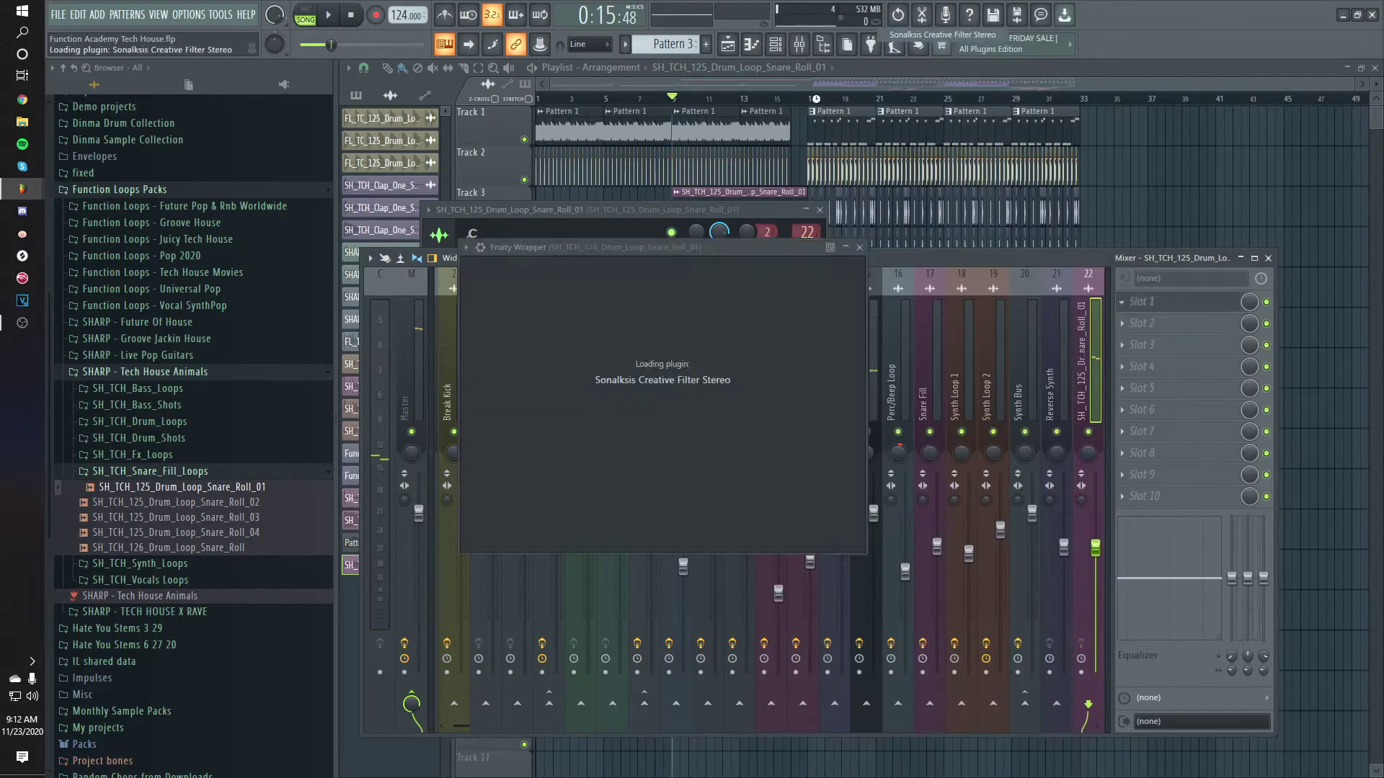
left_click_drag(581, 401, 557, 444)
left_click_drag(582, 353, 583, 354)
left_click_drag(678, 95, 791, 99)
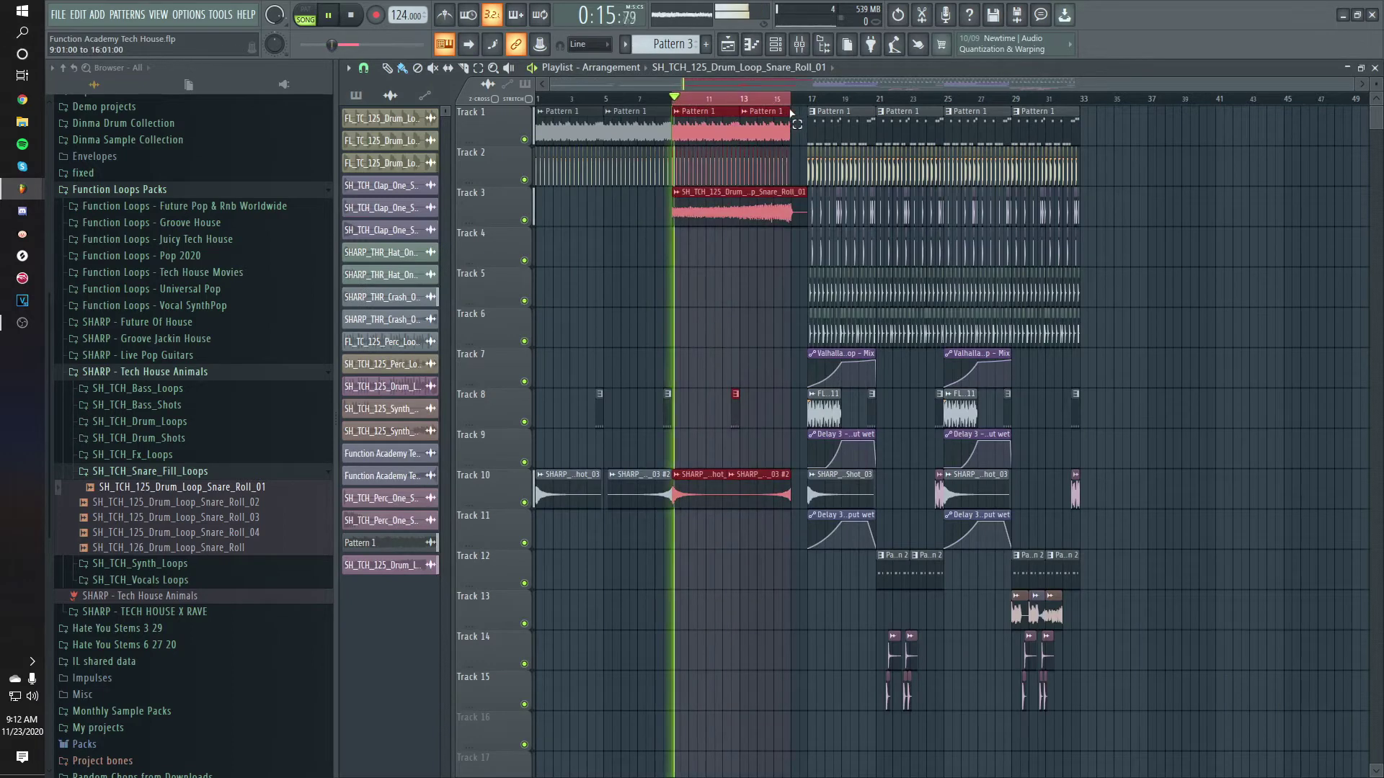
left_click(217, 14)
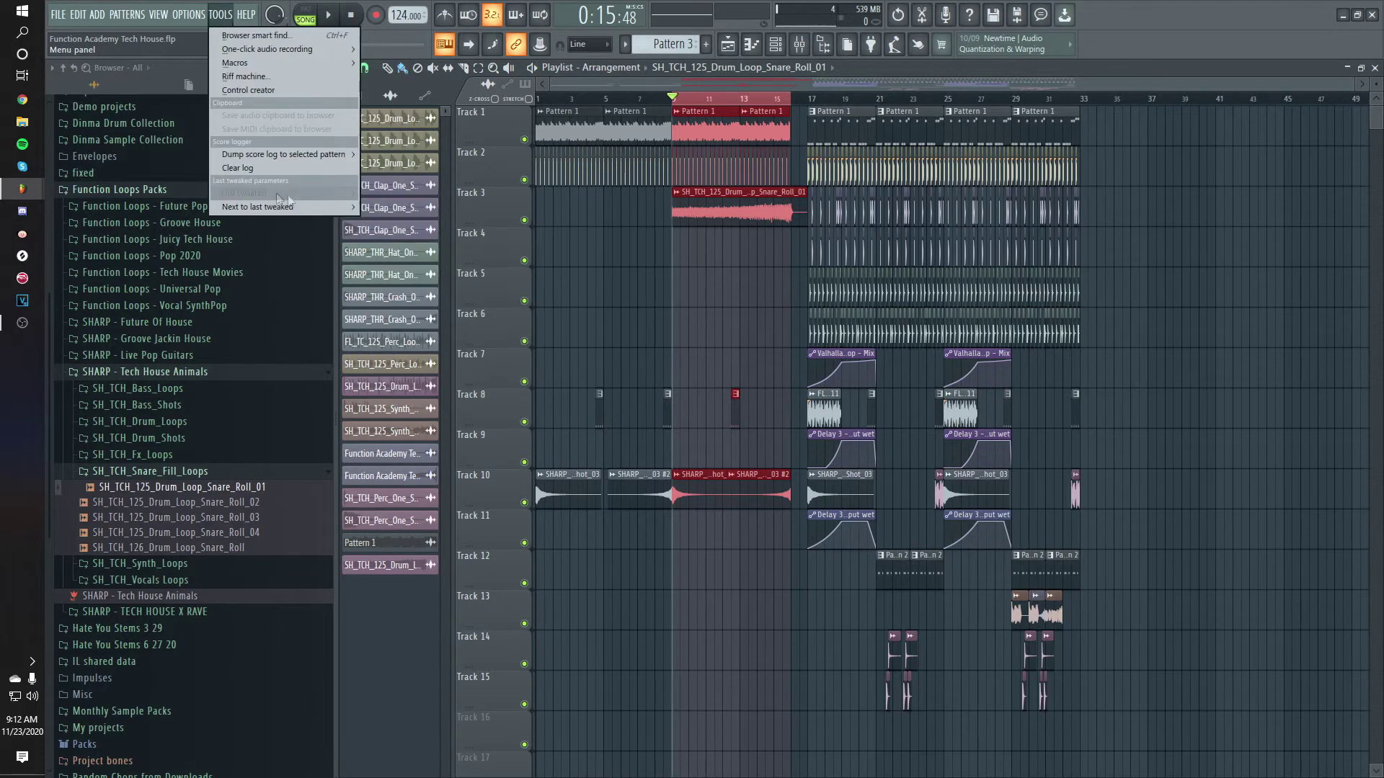
Create a filter Frequency automation clip on Track 4, rising across bars 9–16 with a slight curve.
mouse_move(295, 196)
left_click(420, 278)
scroll(750, 312, "up", 3)
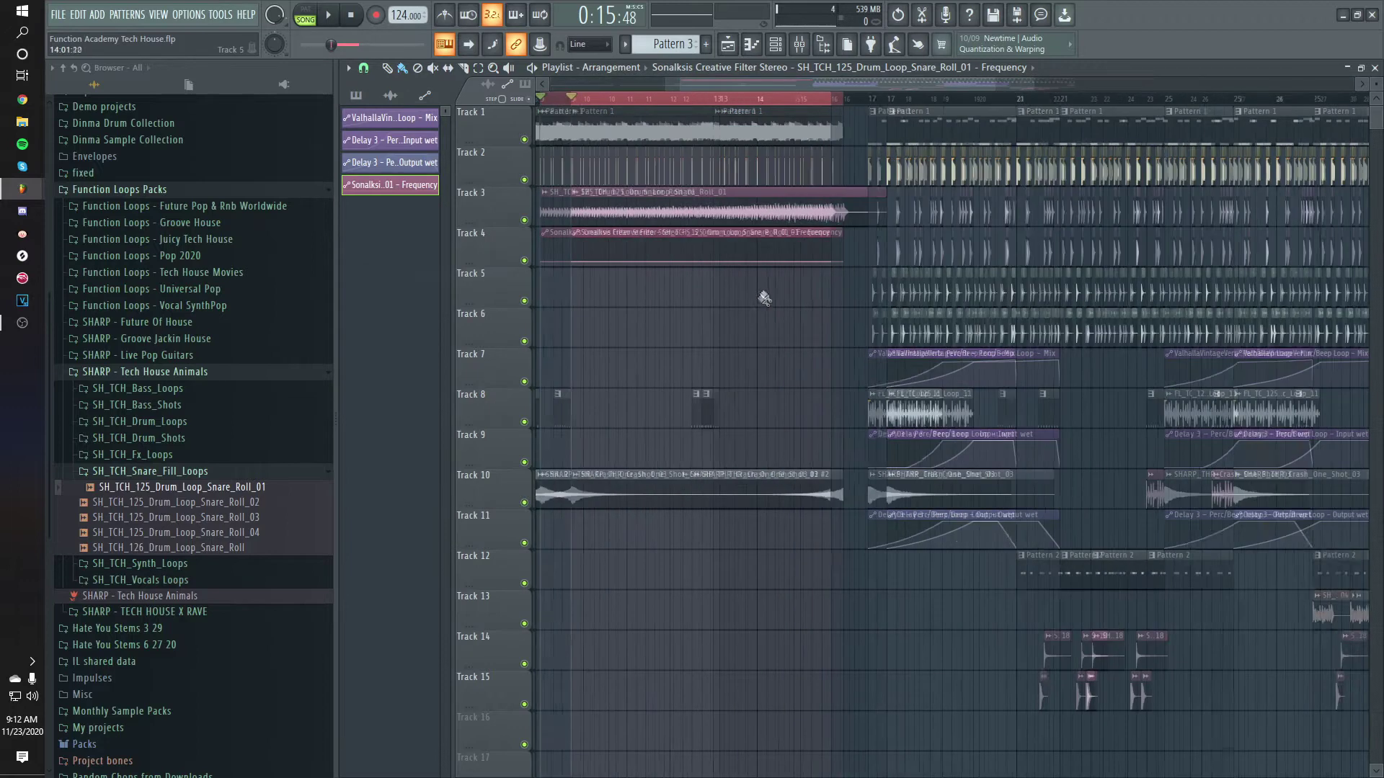
key("space")
left_click_drag(692, 254, 692, 256)
left_click(638, 100)
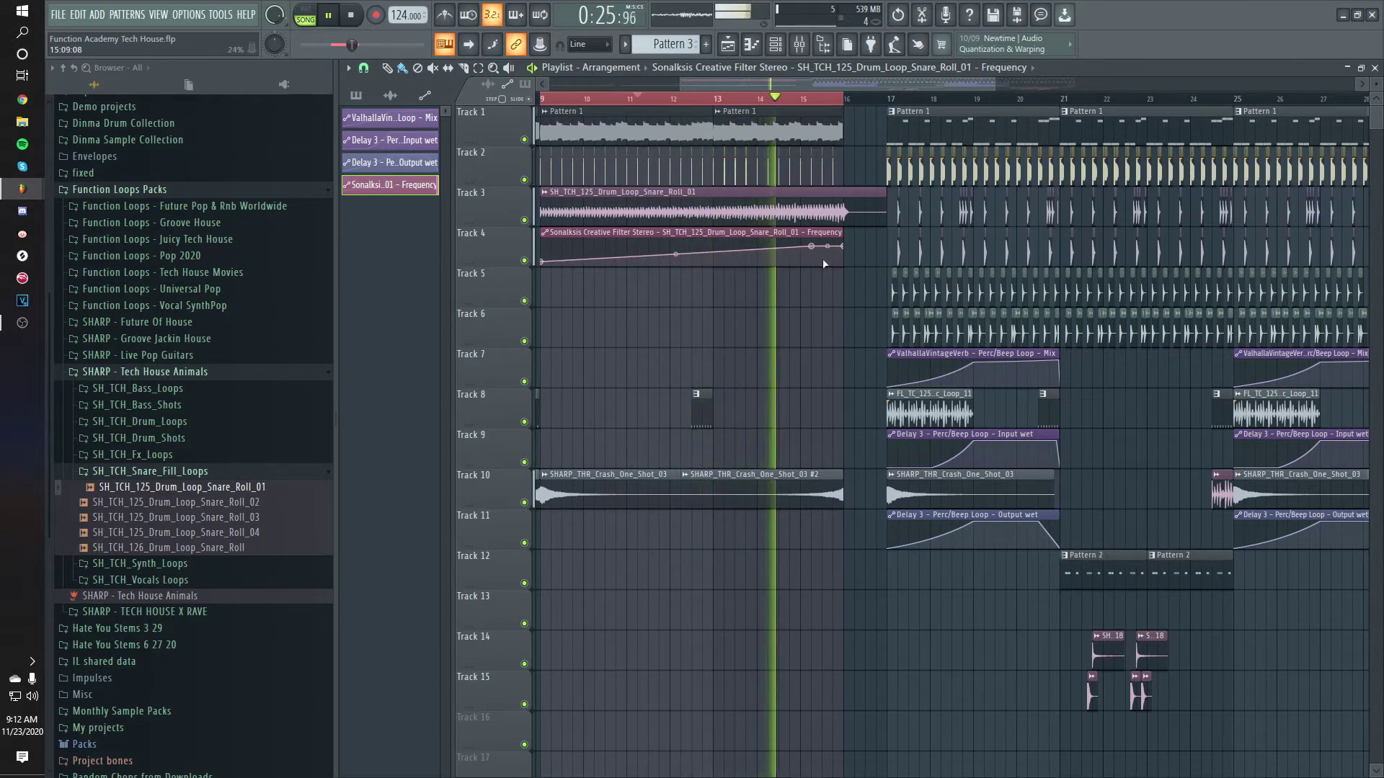
scroll(860, 335, "down", 1)
scroll(860, 335, "down", 2)
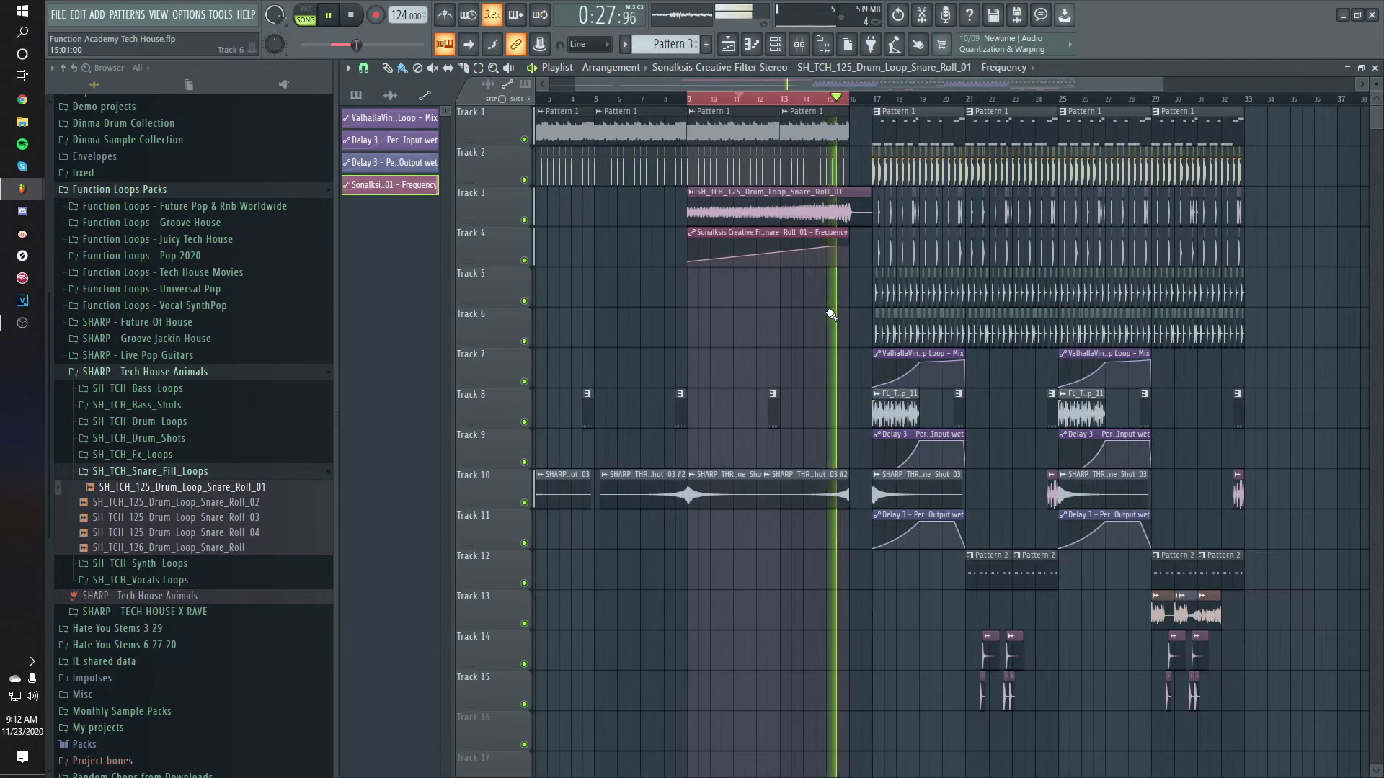
left_click(740, 99)
Add ValhallaVintageVerb after the snare filter: 2.06 s decay, 18% mix, 610 Hz low cut.
left_click(822, 47)
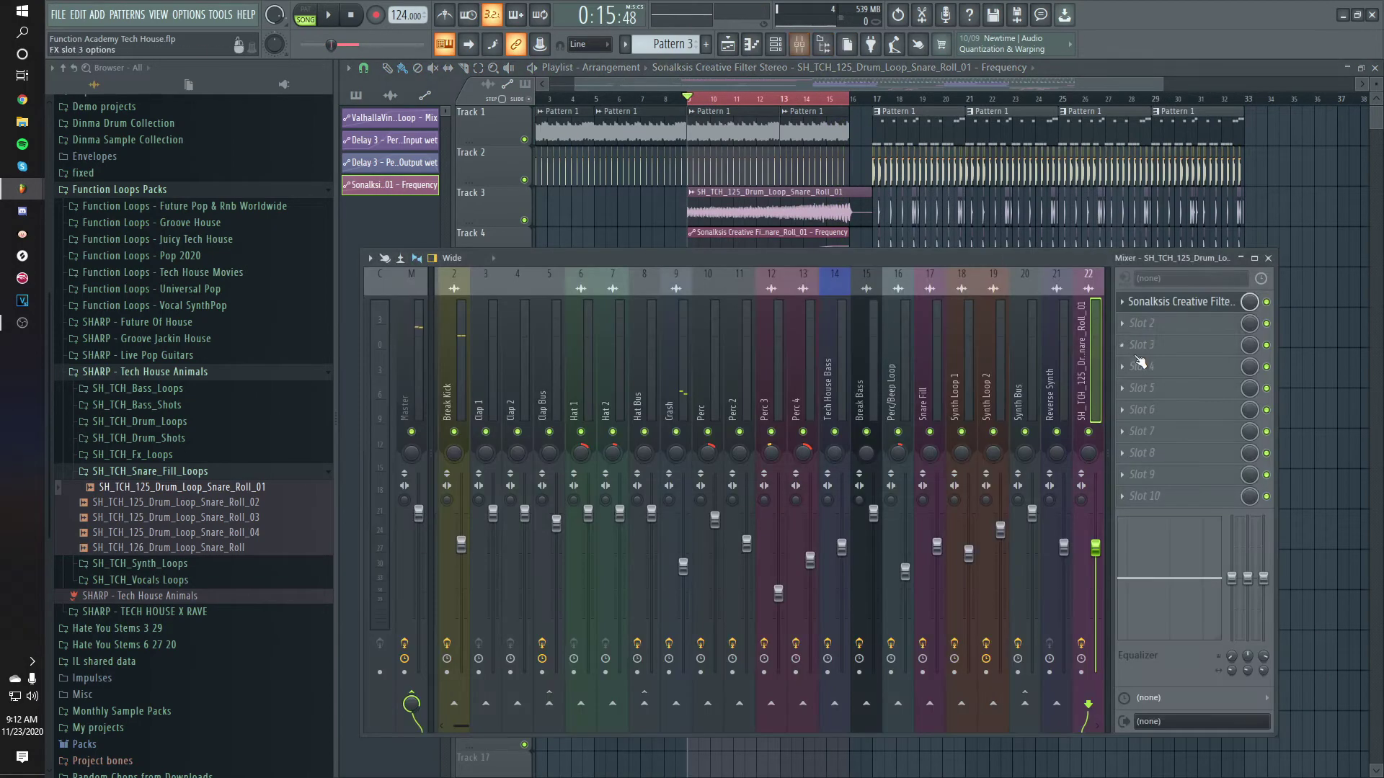
left_click(1141, 328)
left_click(925, 104)
key("space")
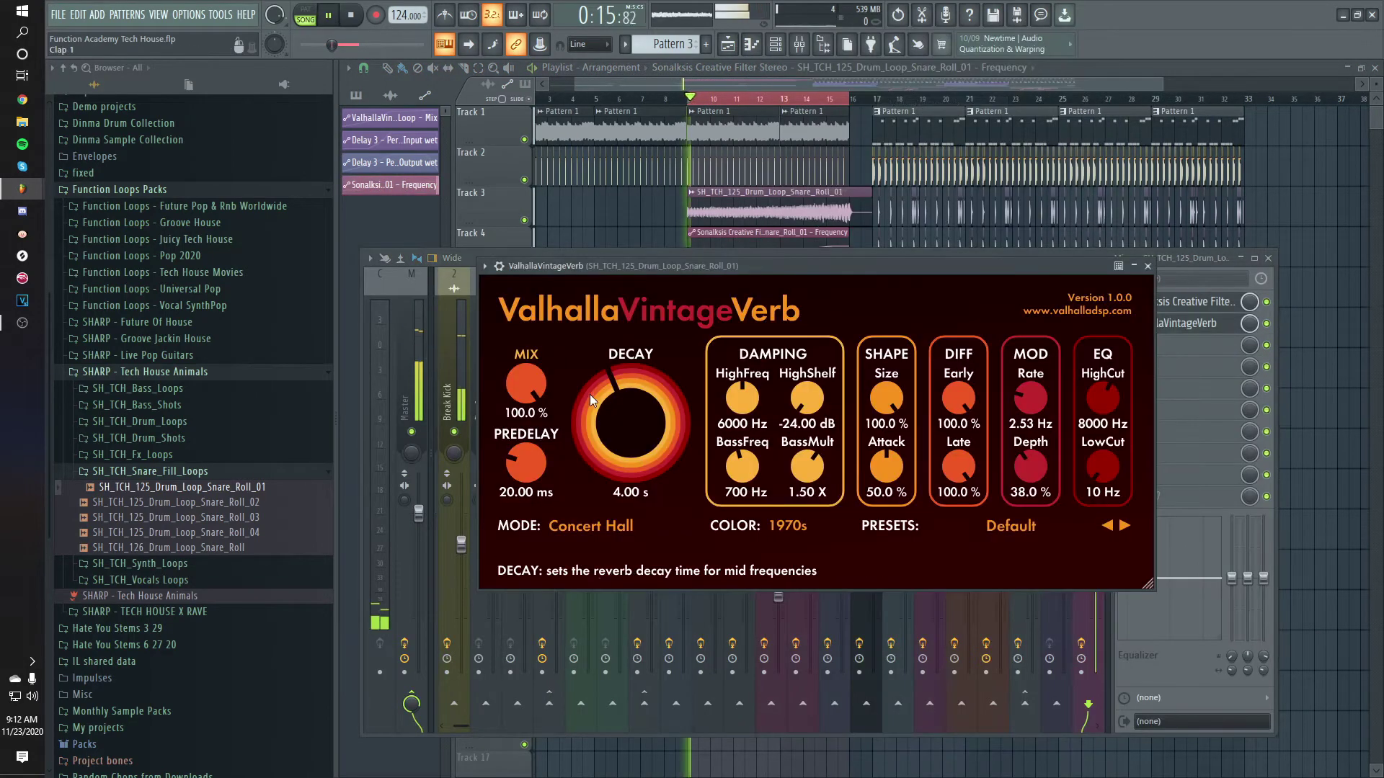
left_click_drag(584, 415, 560, 393)
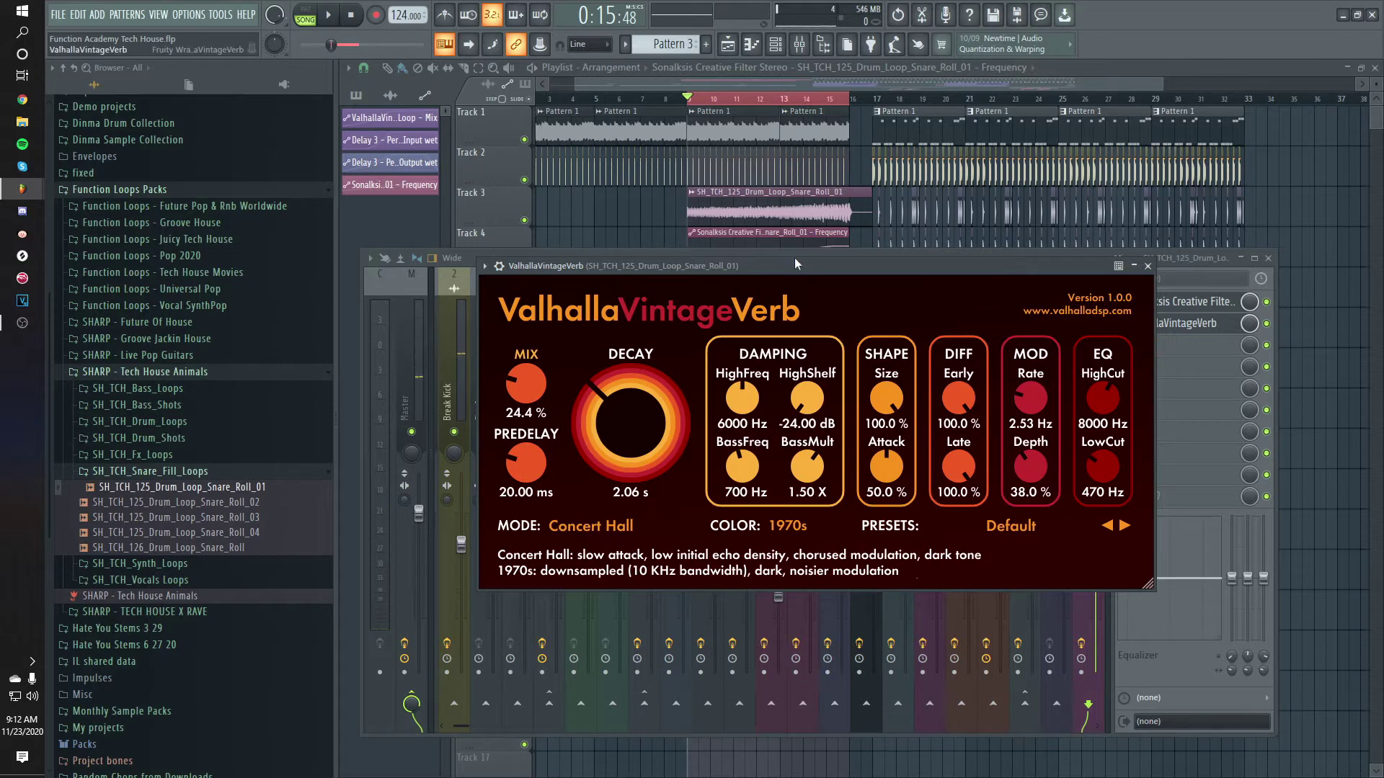
left_click_drag(533, 391, 534, 398)
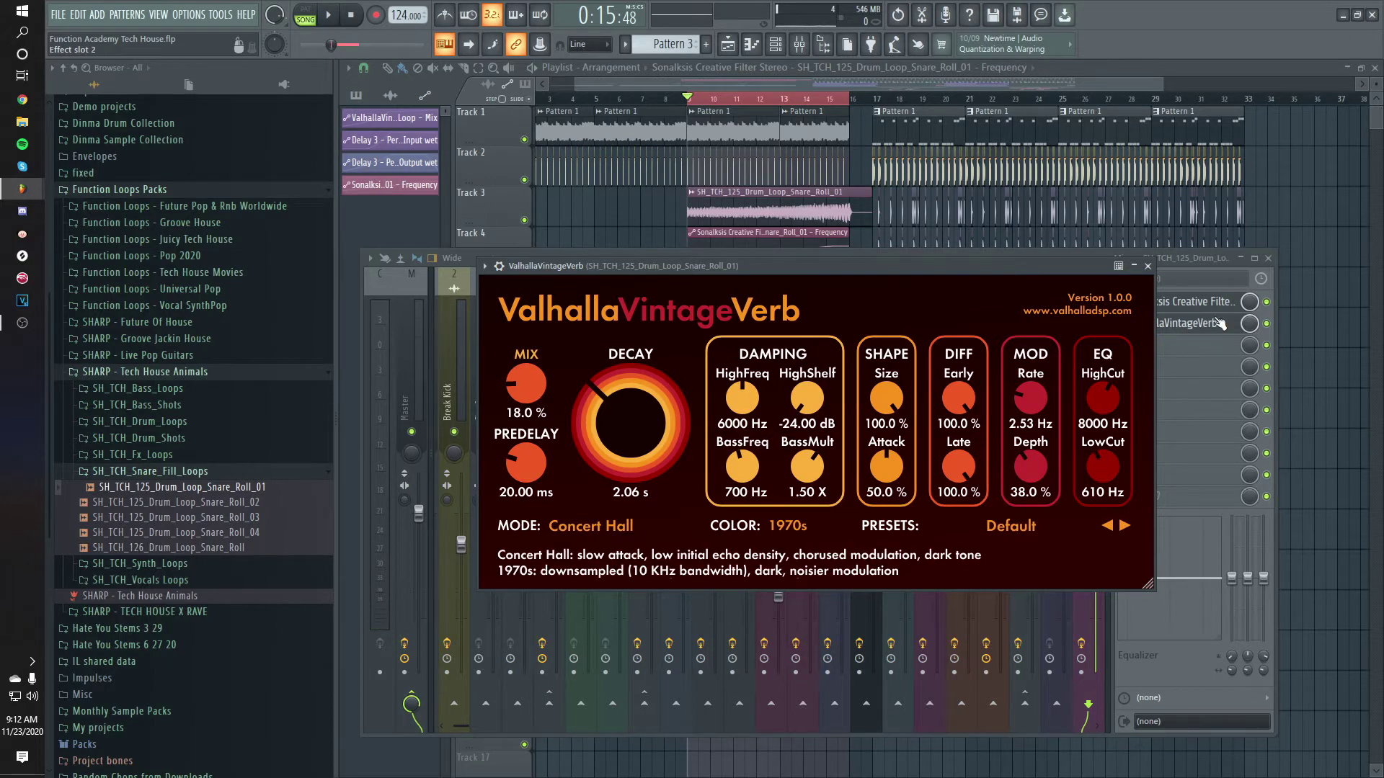
left_click(1310, 300)
key("space")
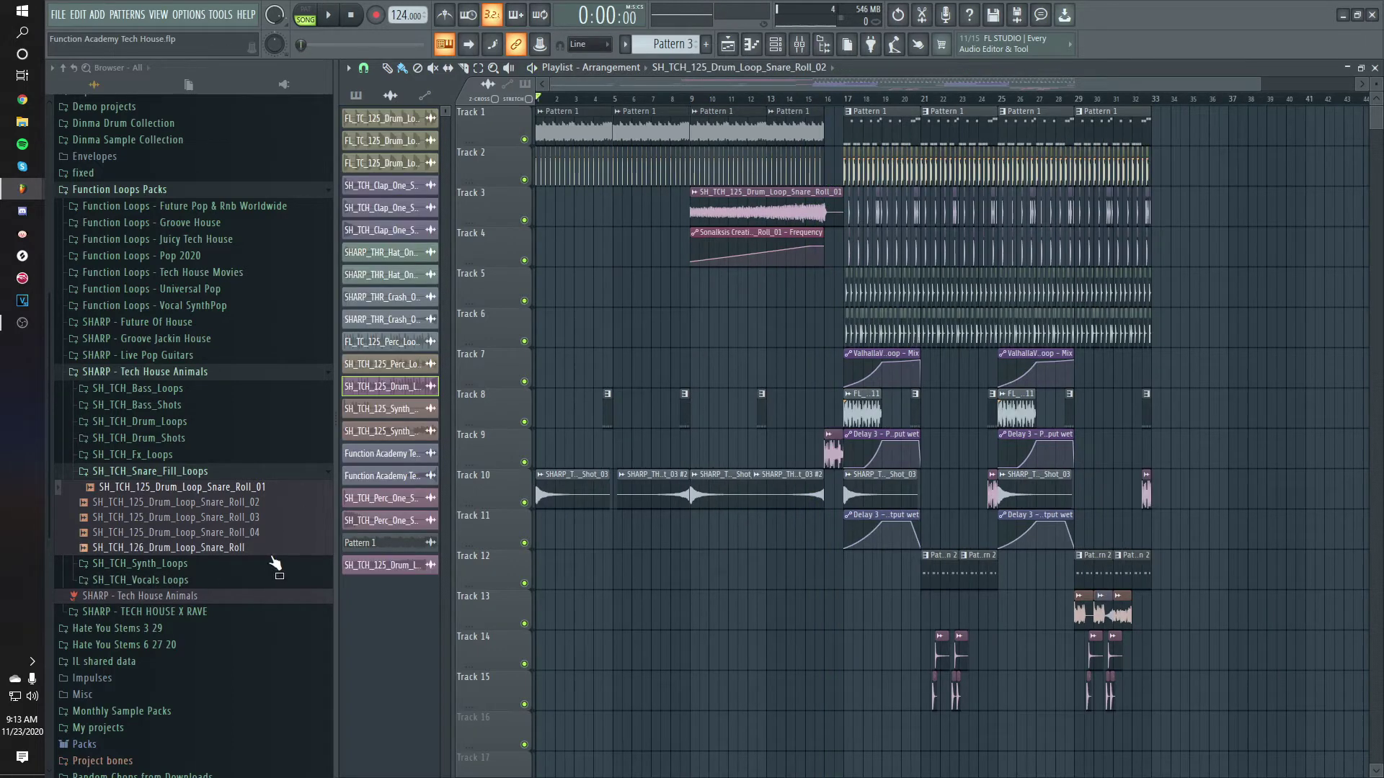
Place FL_JTH_Synth_Loop_125_F#m_01 on Track 12 starting at bar 1.
left_click_drag(1265, 88, 1063, 84)
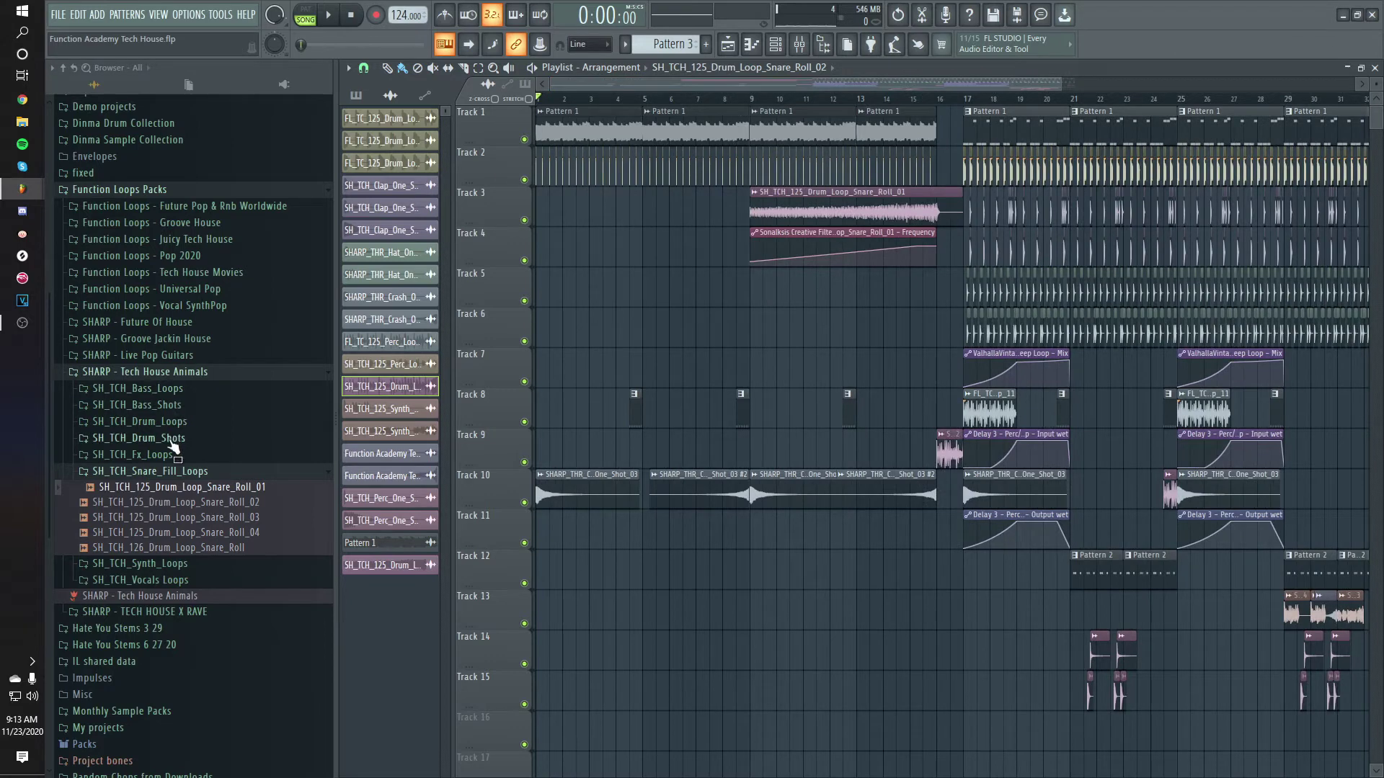
left_click(152, 566)
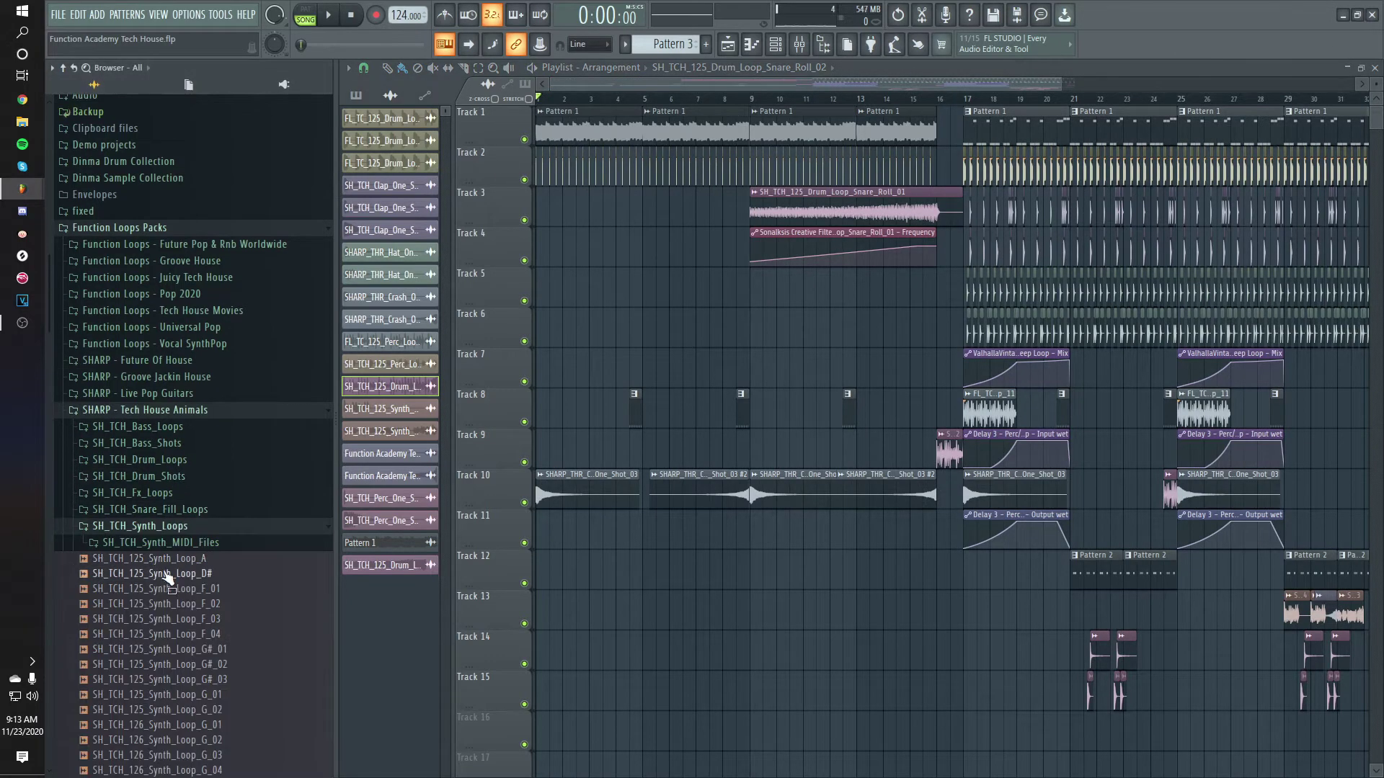
scroll(173, 577, "down", 4)
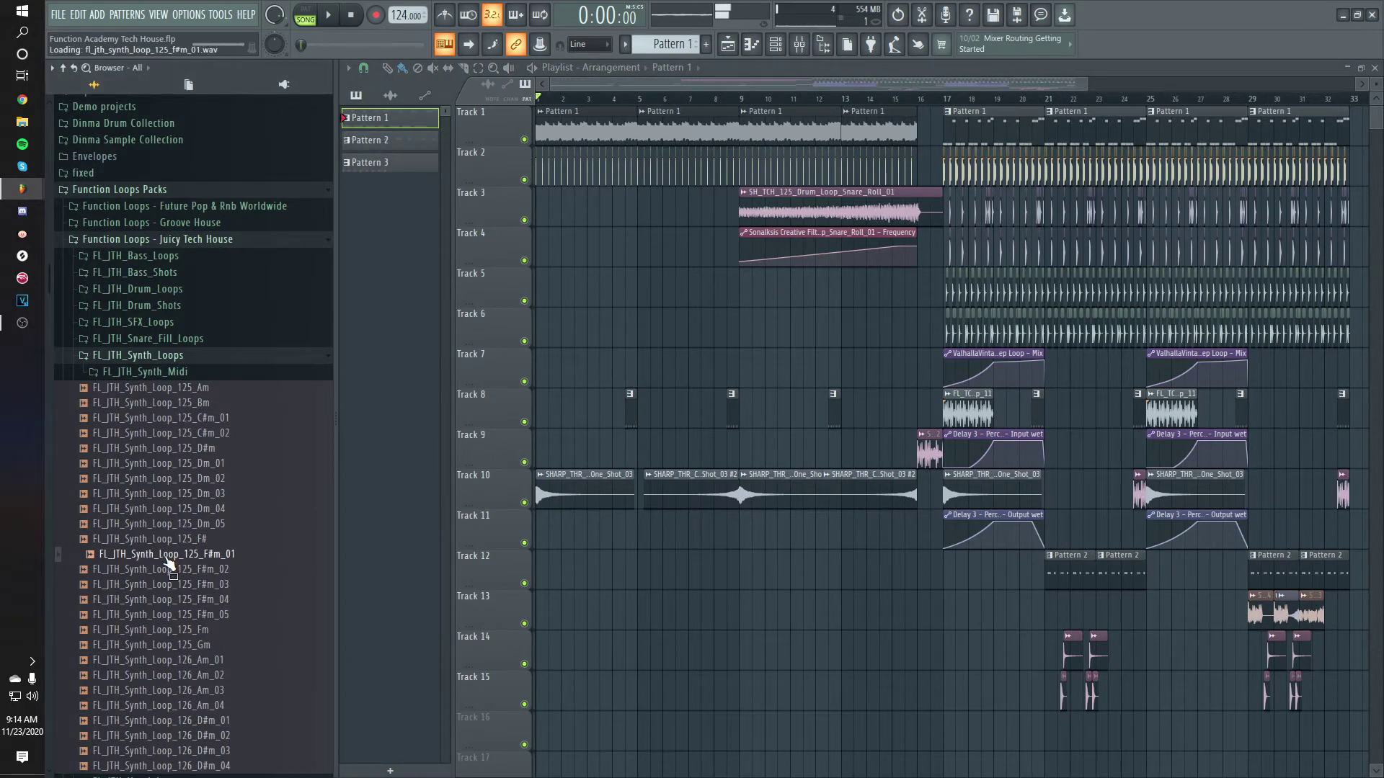
left_click_drag(168, 558, 905, 569)
left_click_drag(812, 570, 425, 588)
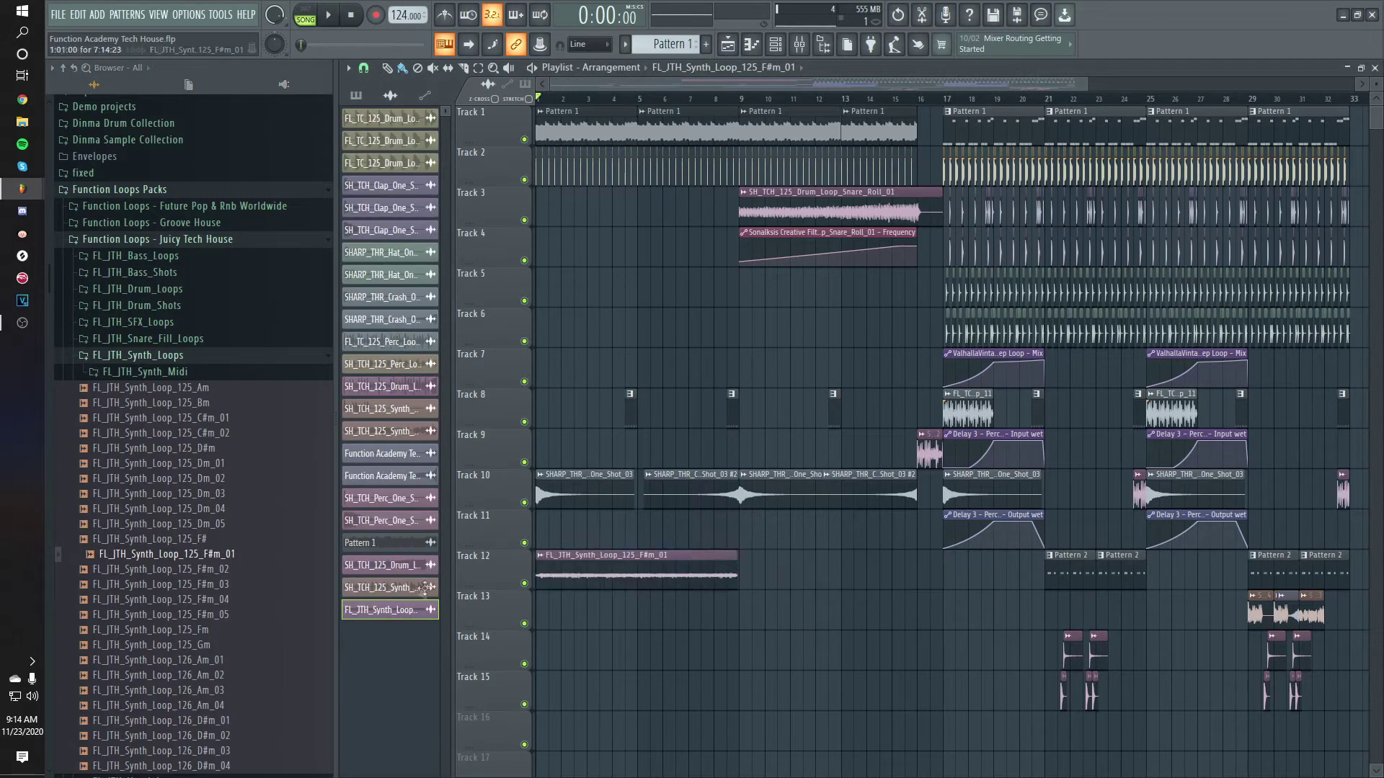
Fit the synth loop clip to the project tempo and audition it in its sample settings.
right_click(547, 563)
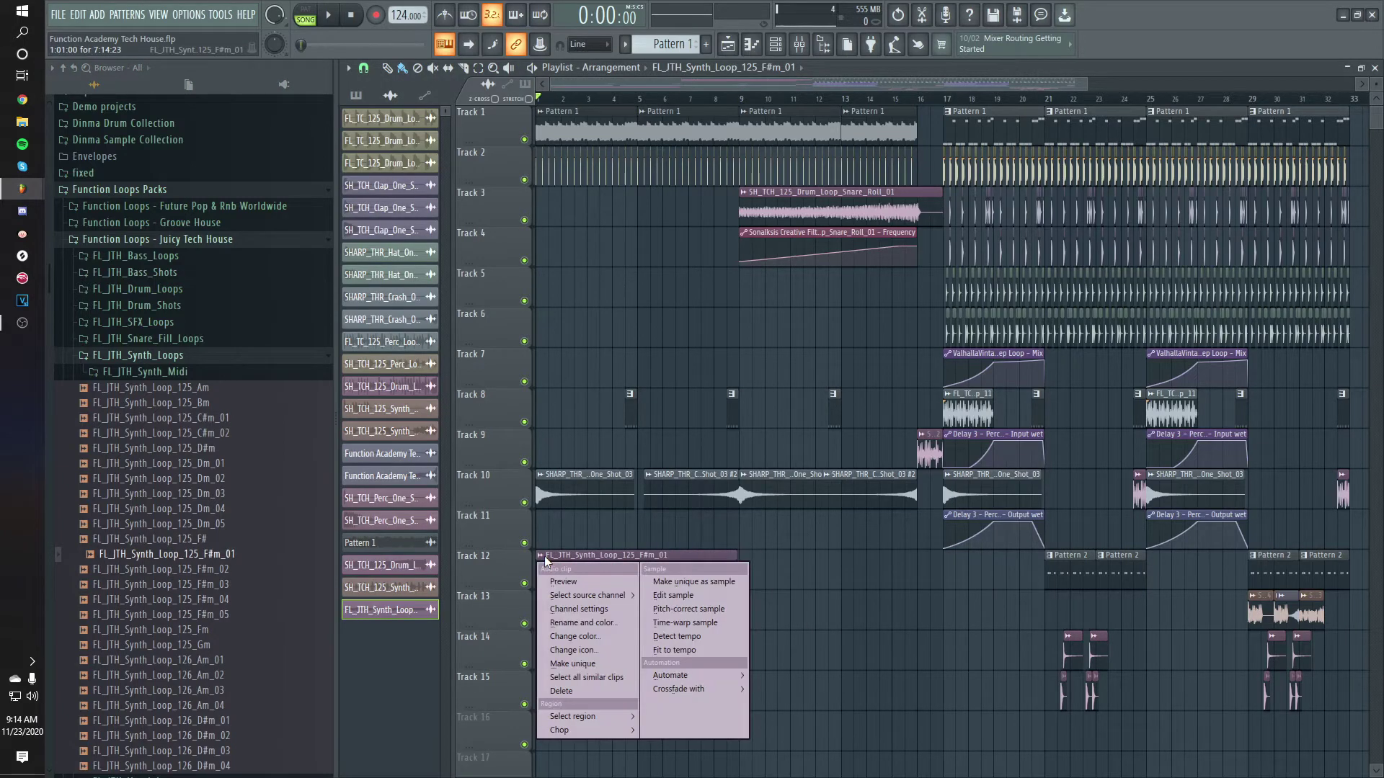
left_click(694, 651)
left_click(689, 536)
double_click(637, 583)
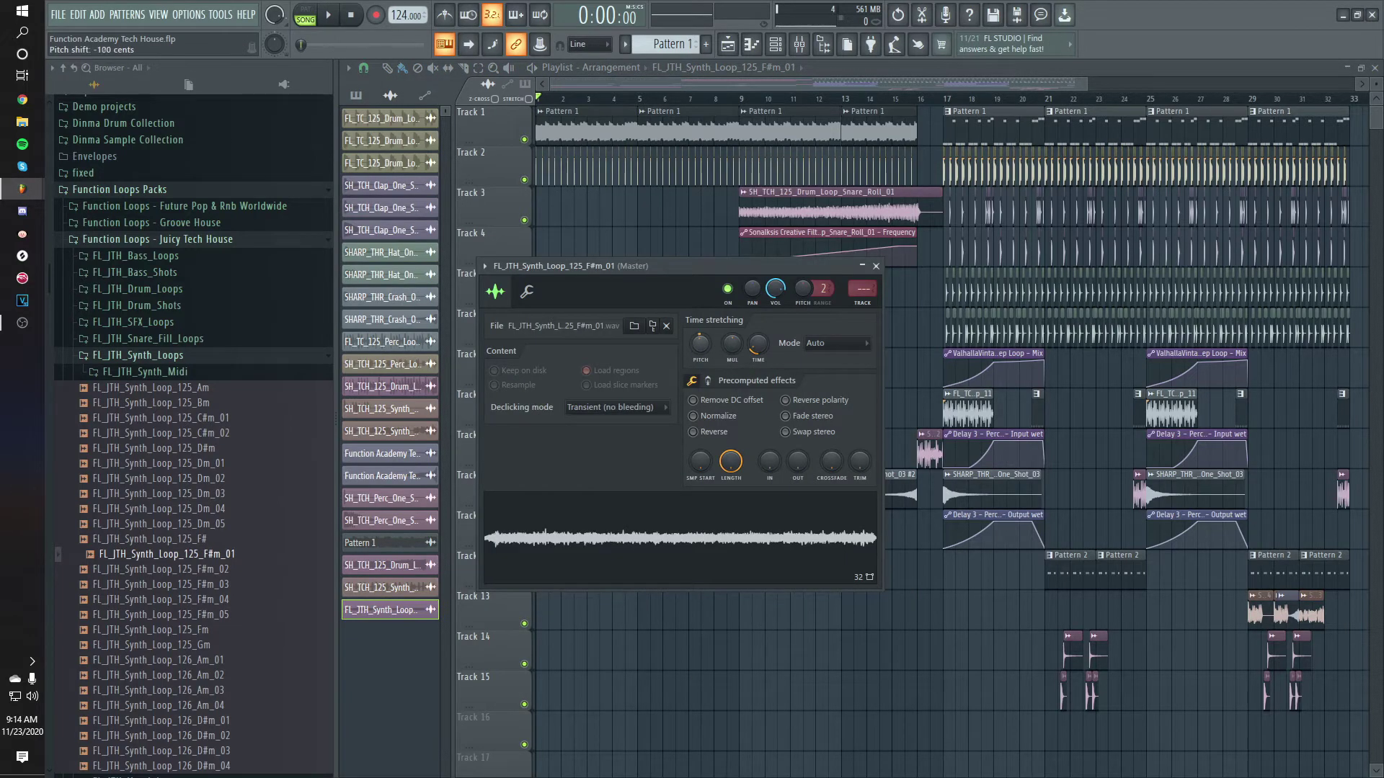
left_click(876, 266)
key("space")
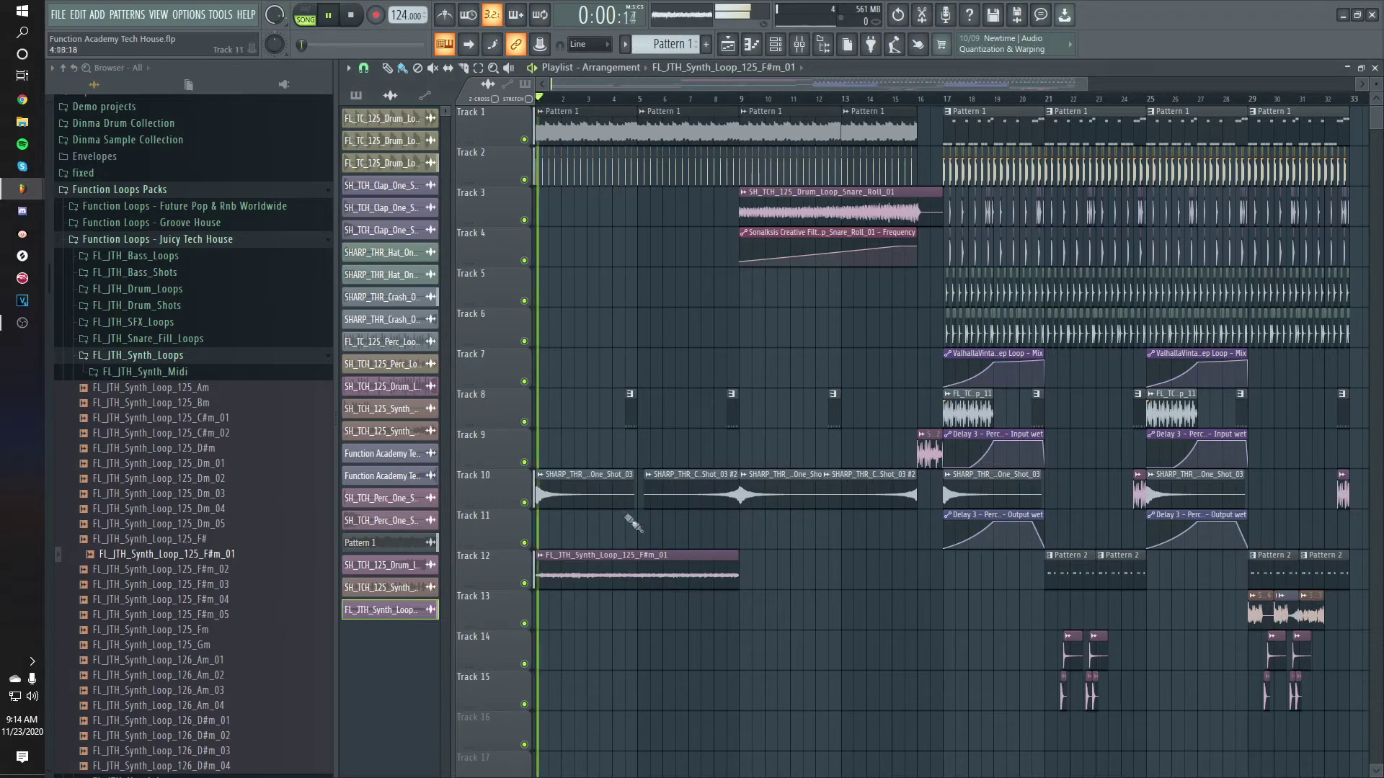
double_click(672, 568)
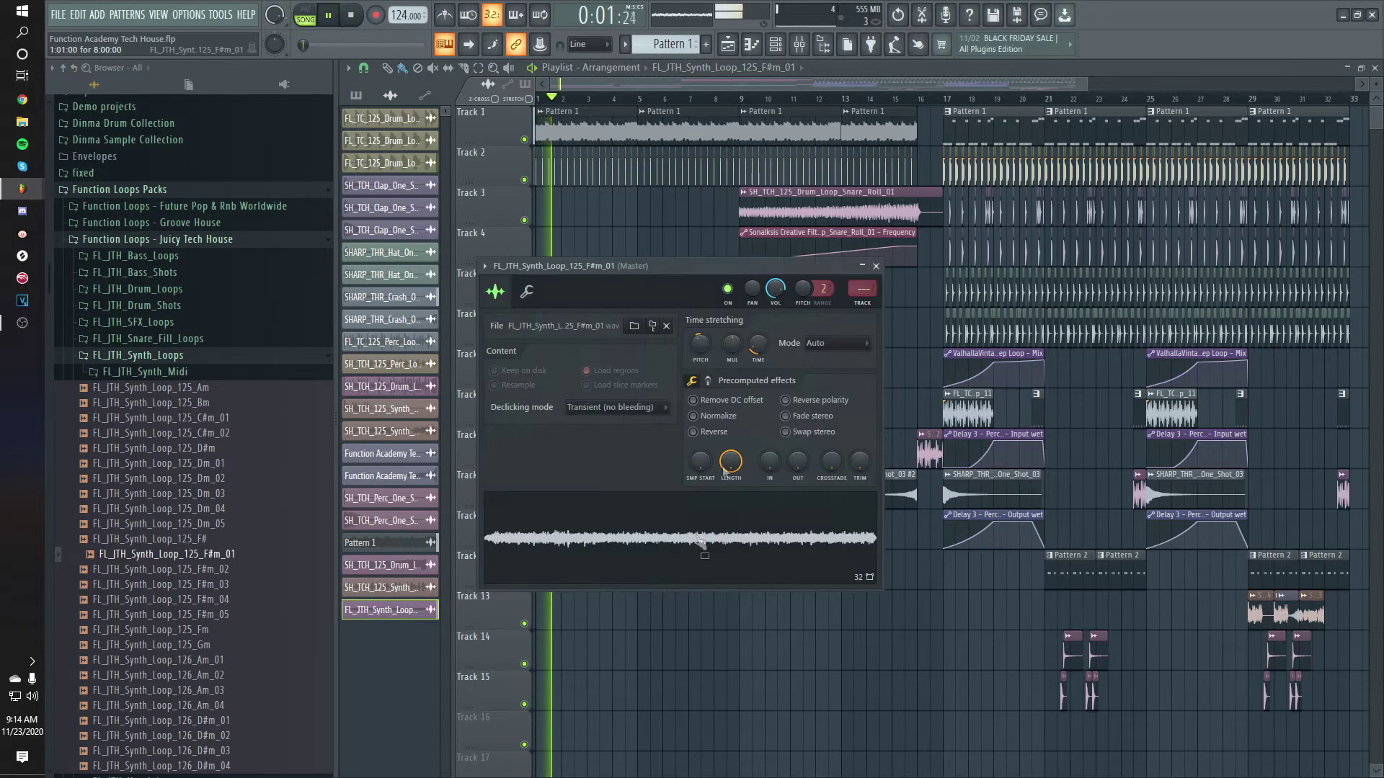
Route the synth loop to free mixer insert 23 and solo that insert.
left_click(864, 302)
key("space")
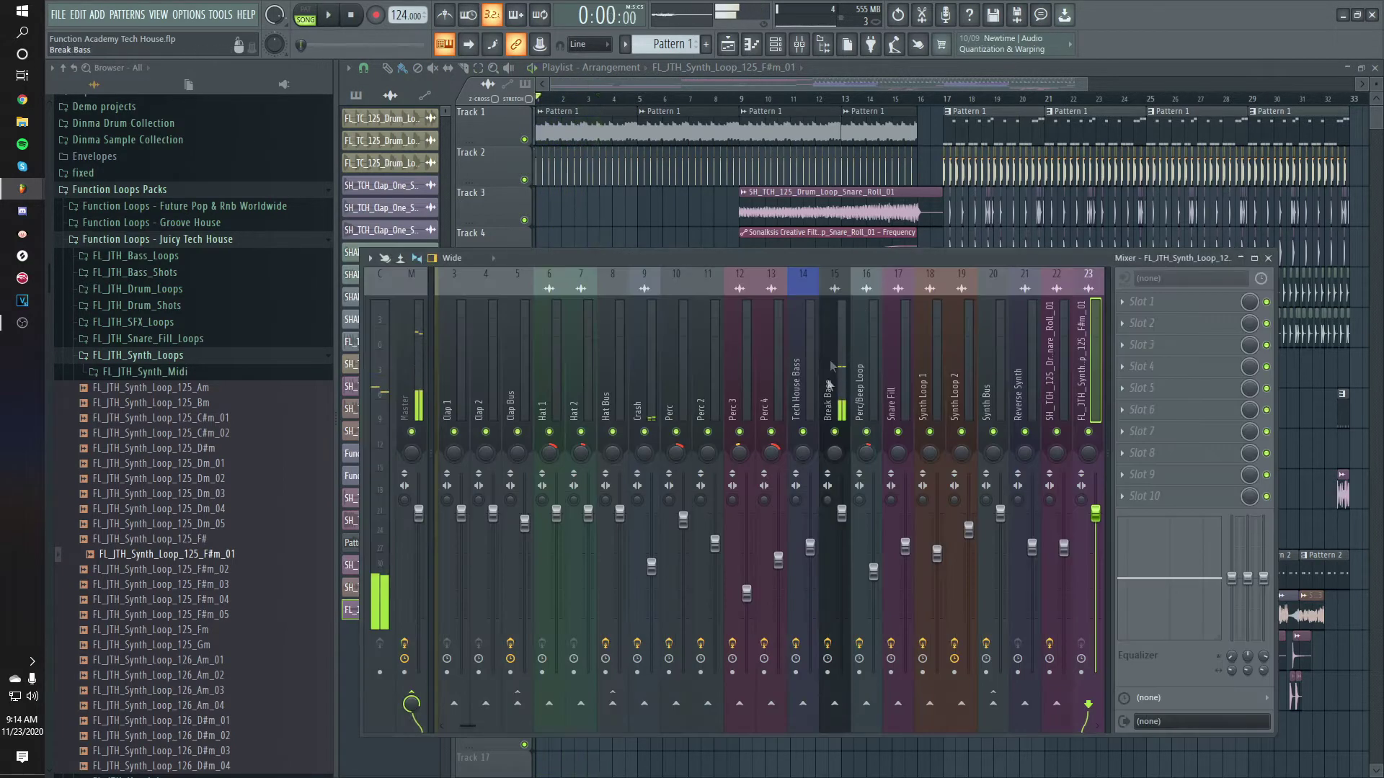
right_click(1089, 432)
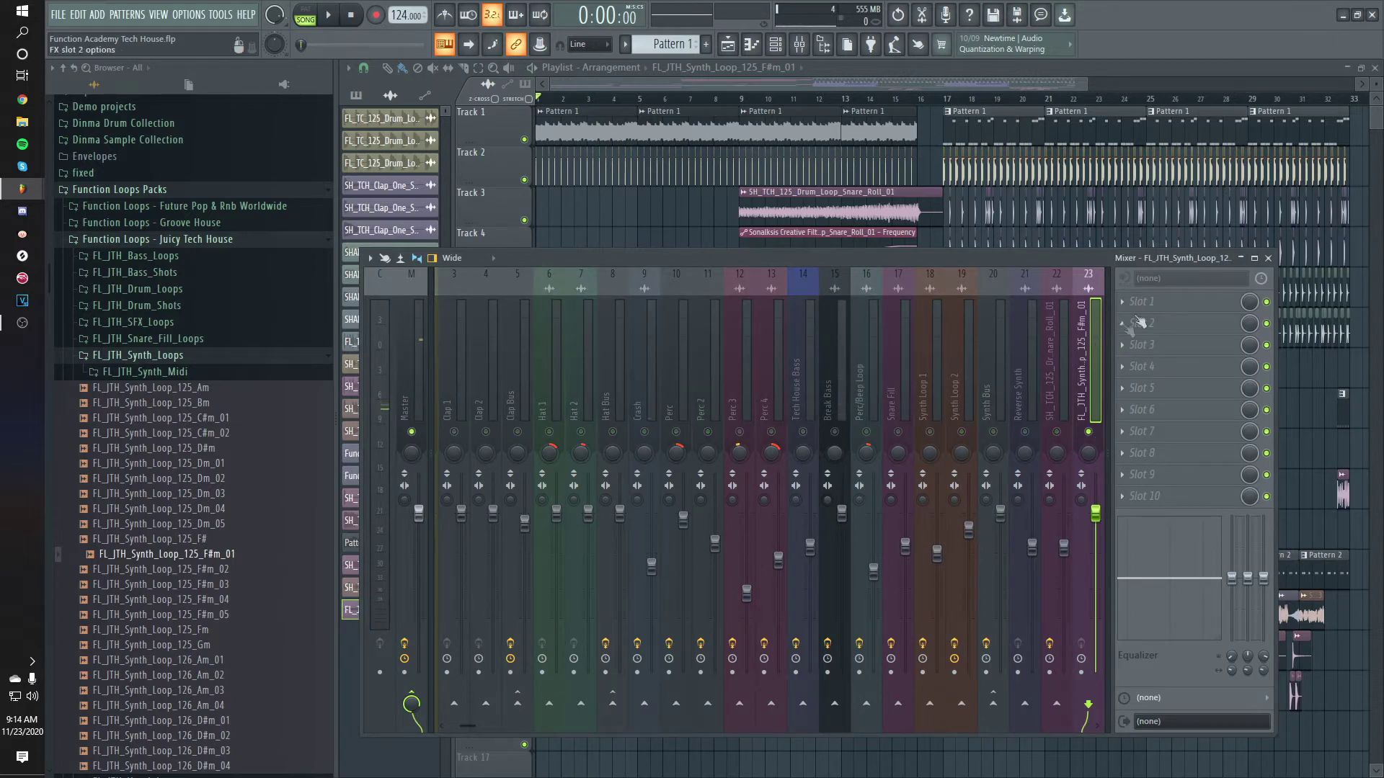
key("space")
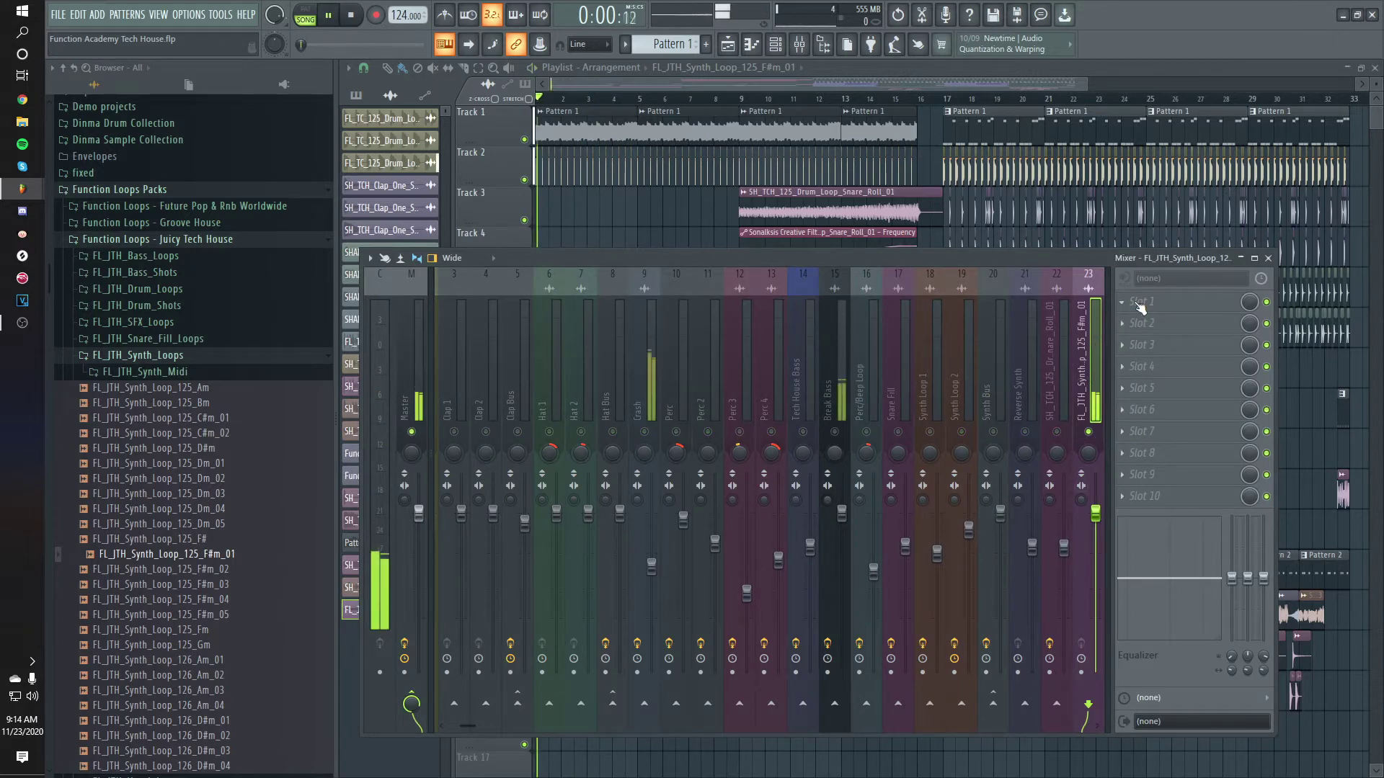
Add Fruity Parametric EQ 2 with its lowest band as a high pass around 711 Hz.
left_click(1142, 307)
left_click(927, 586)
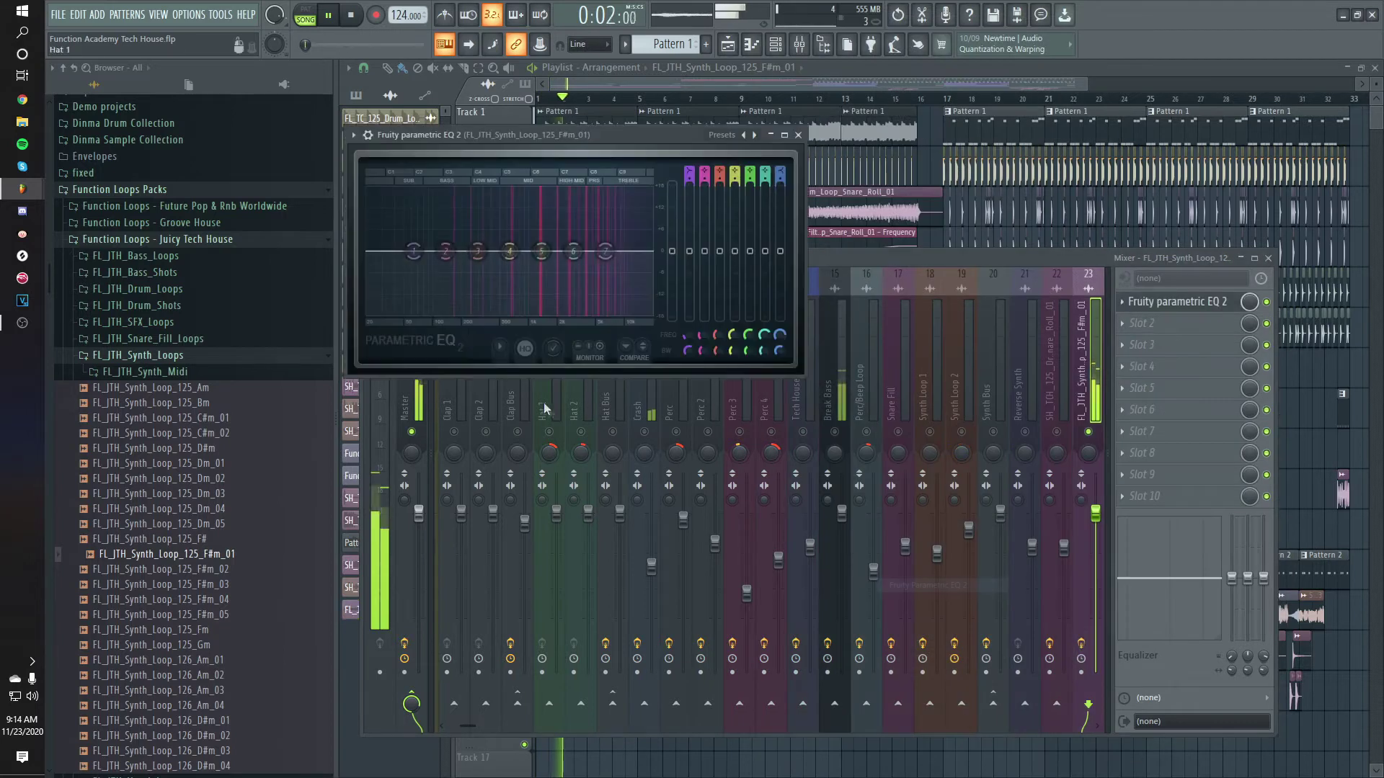
left_click_drag(428, 261, 514, 312)
key("space")
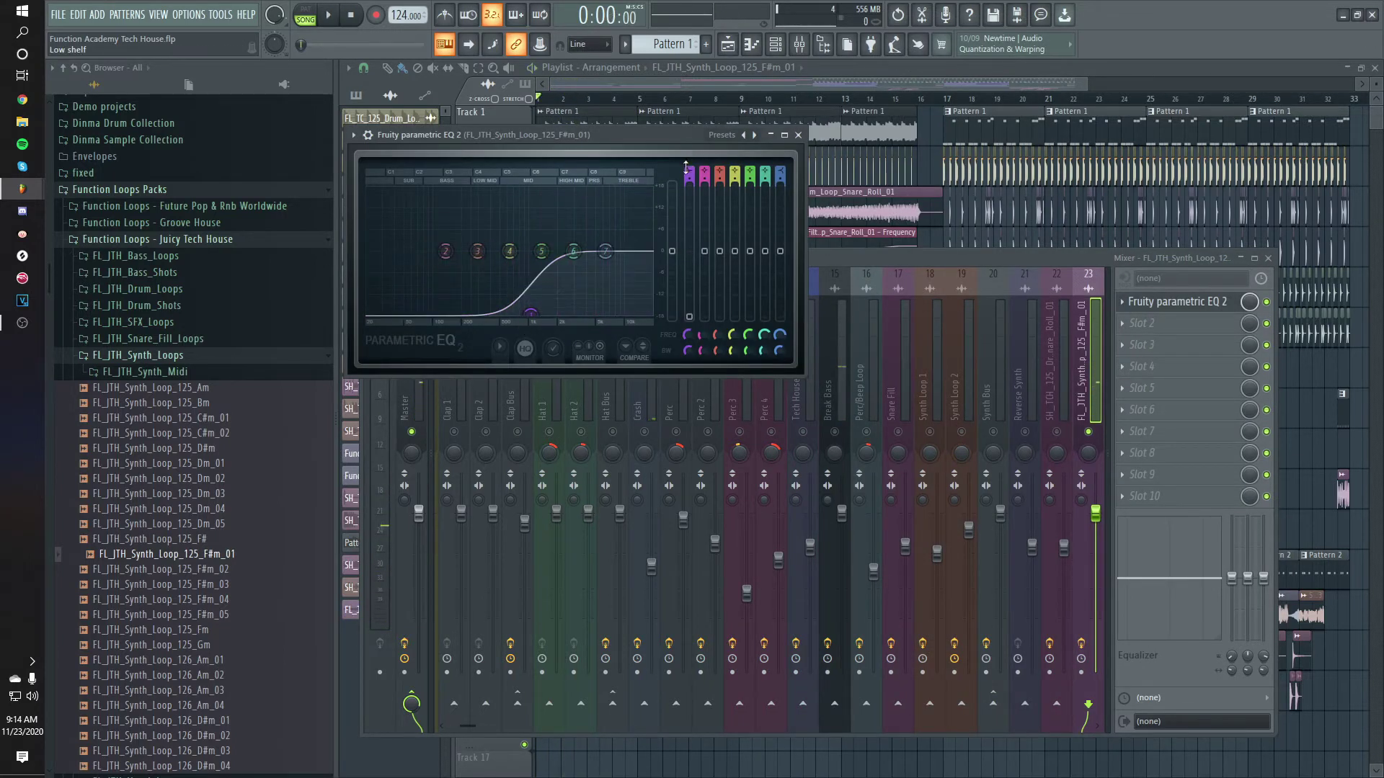
left_click_drag(686, 167, 686, 188)
key("space")
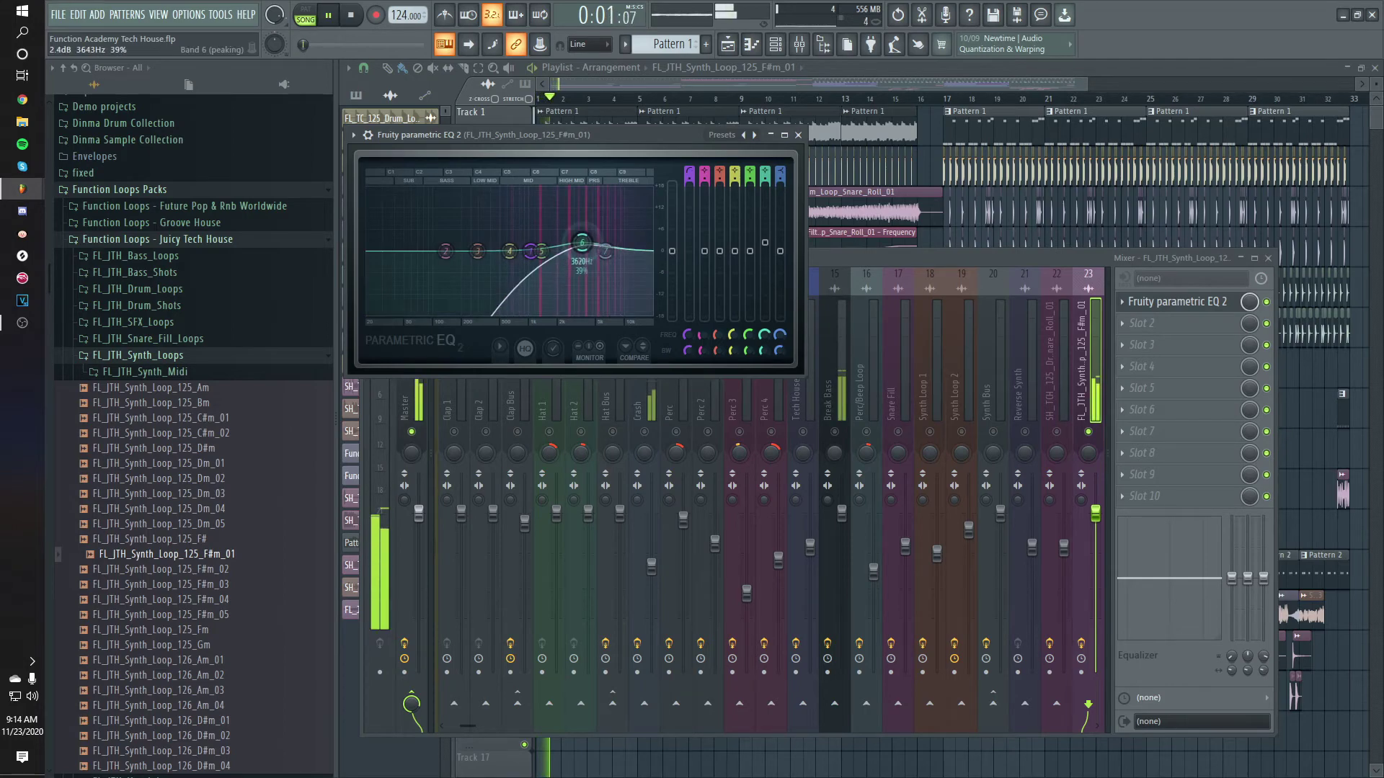
key("space")
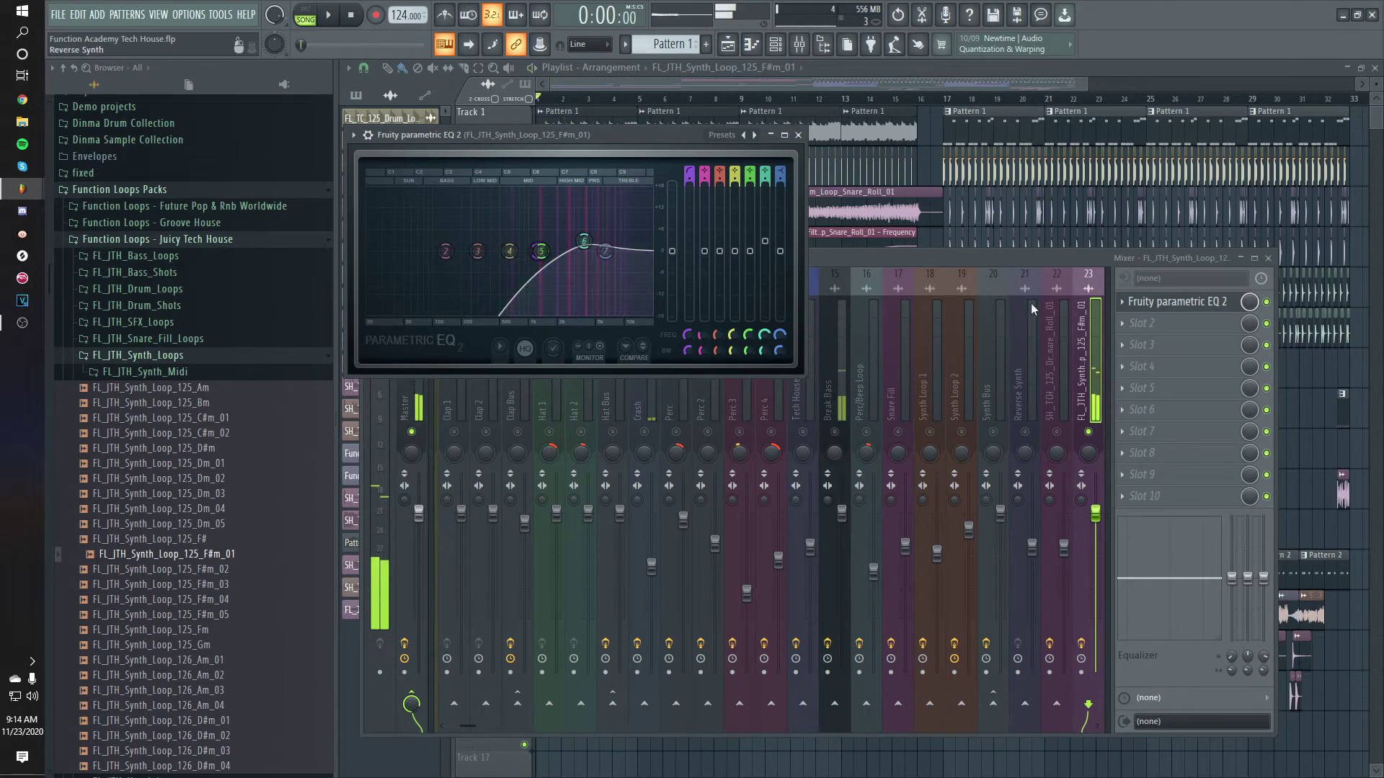
Add ValhallaVintageVerb to insert 23 with 3.31 s decay, 68.4% mix and 780 Hz low cut.
left_click(1153, 323)
left_click(930, 103)
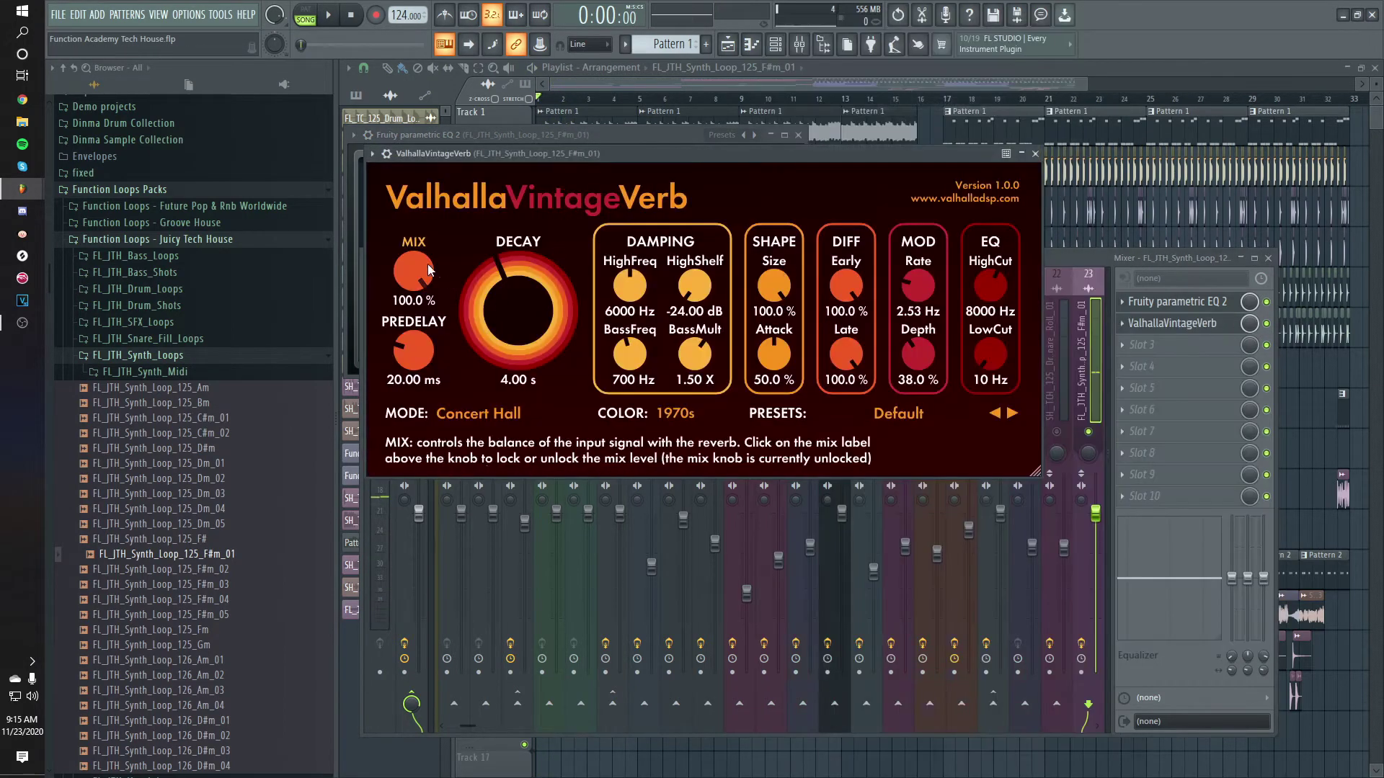
key("space")
left_click_drag(496, 268, 499, 284)
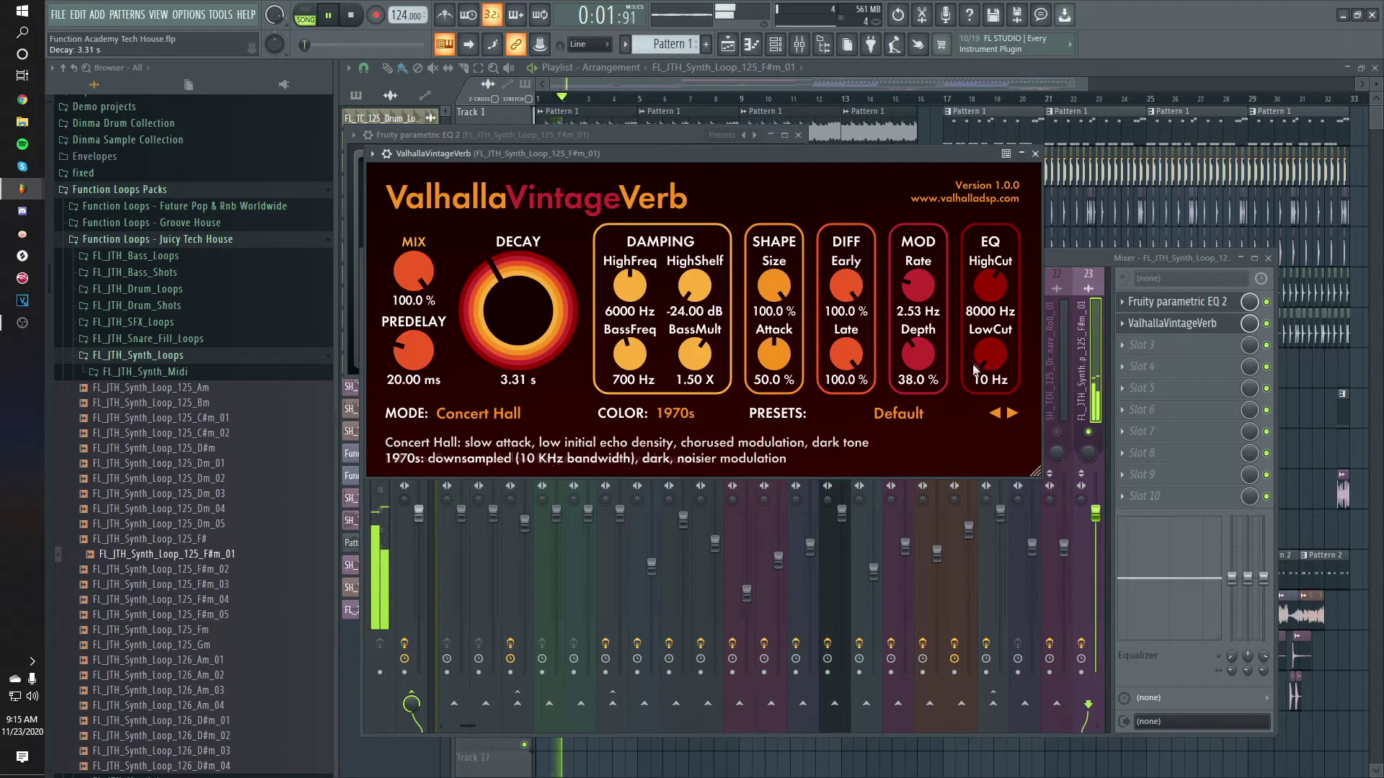
left_click_drag(978, 357, 955, 268)
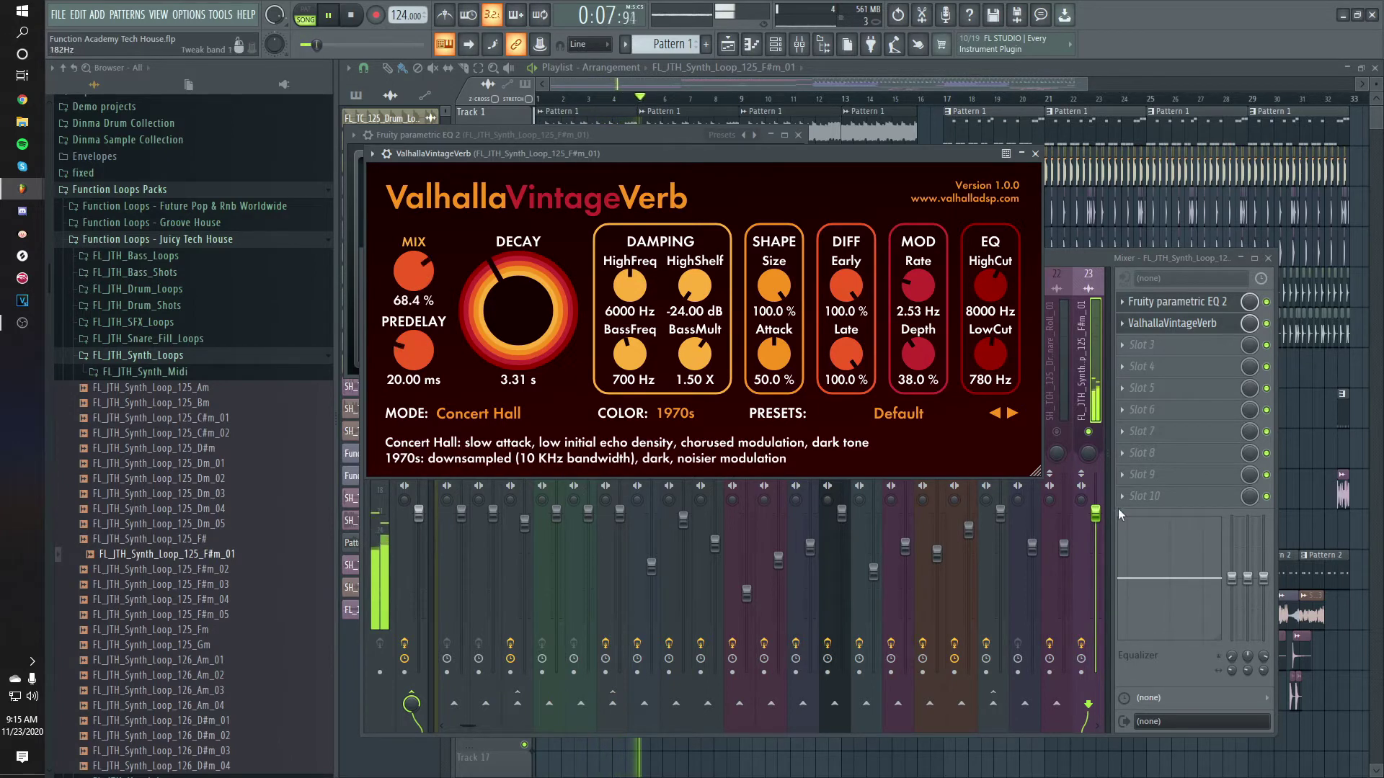
Lower the synth insert's fader and unsolo it.
left_click_drag(1097, 513, 1097, 534)
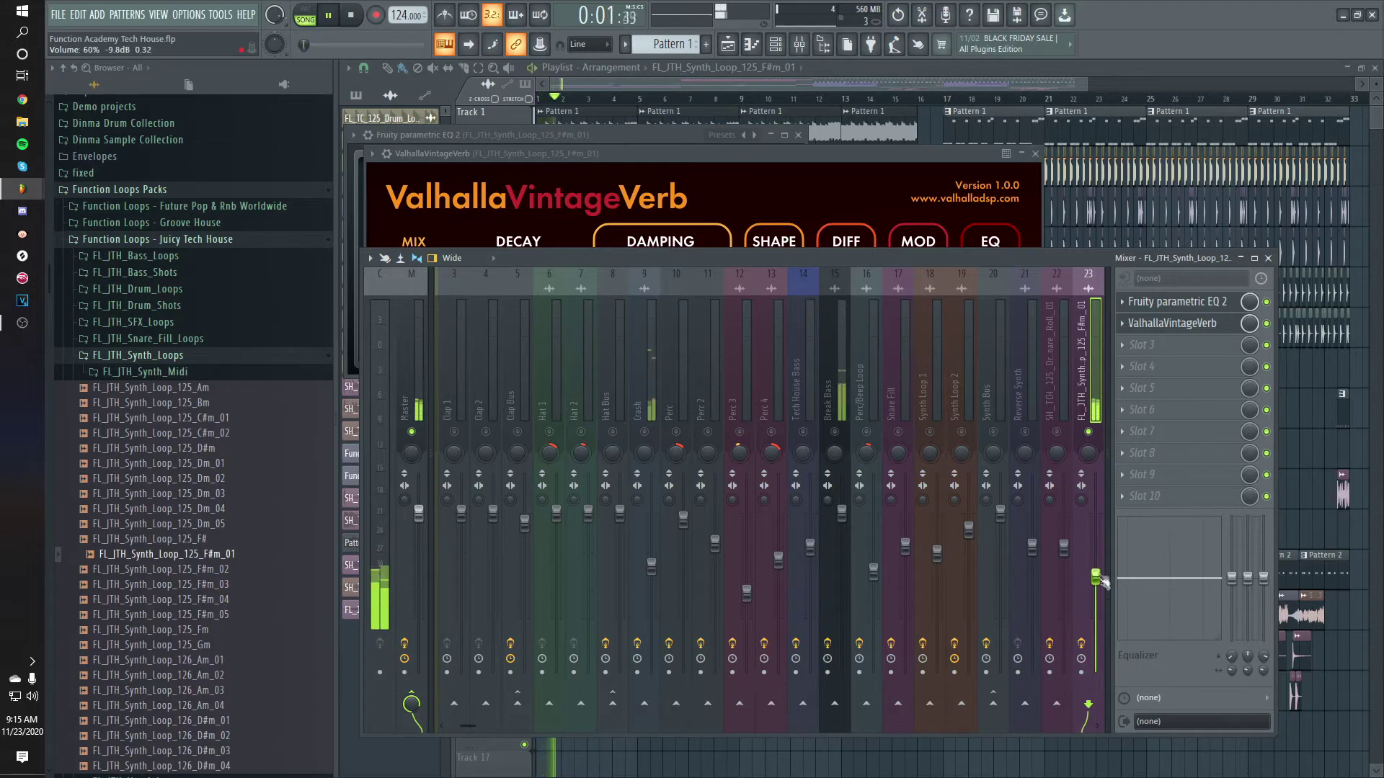
right_click(1090, 432)
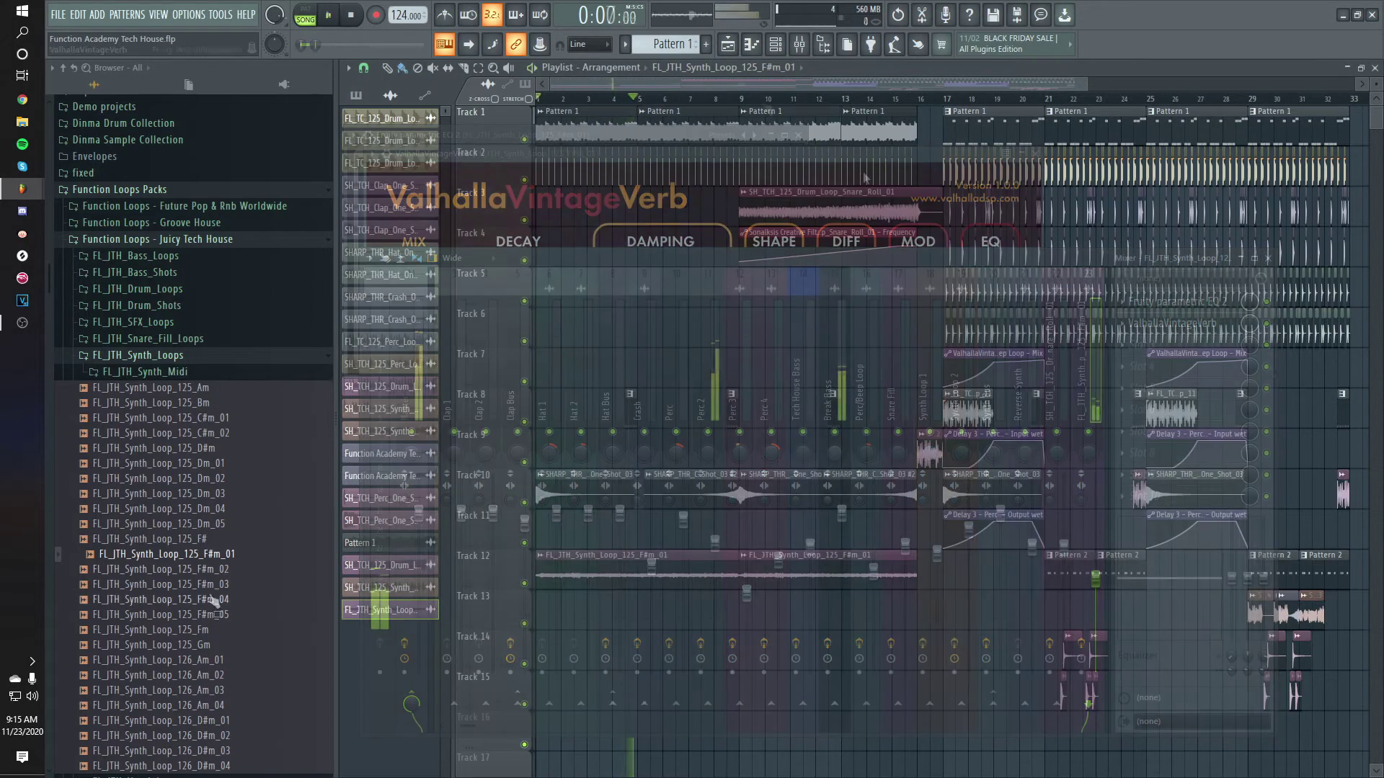
left_click(219, 573)
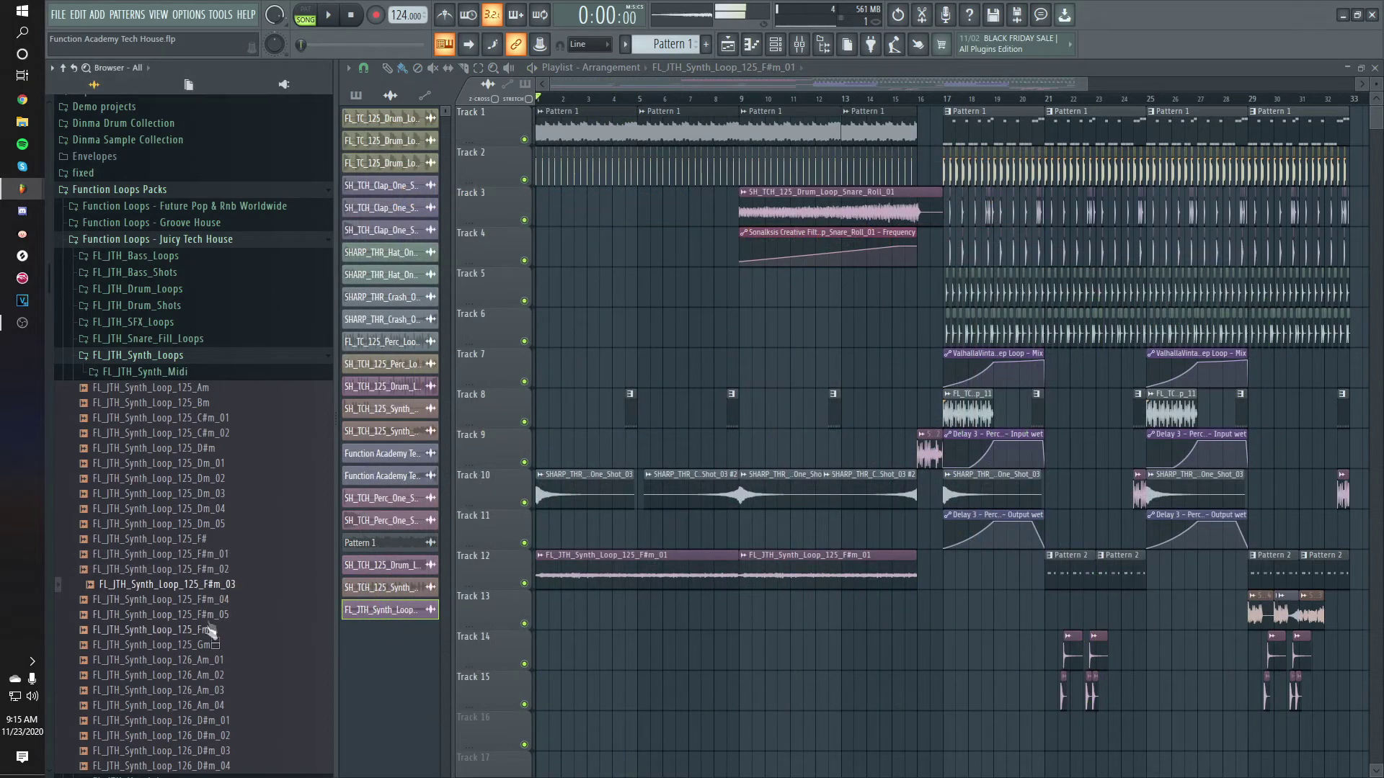
Audition the loop samples, then open the FX loop's sample in the Edison audio editor.
left_click(210, 630)
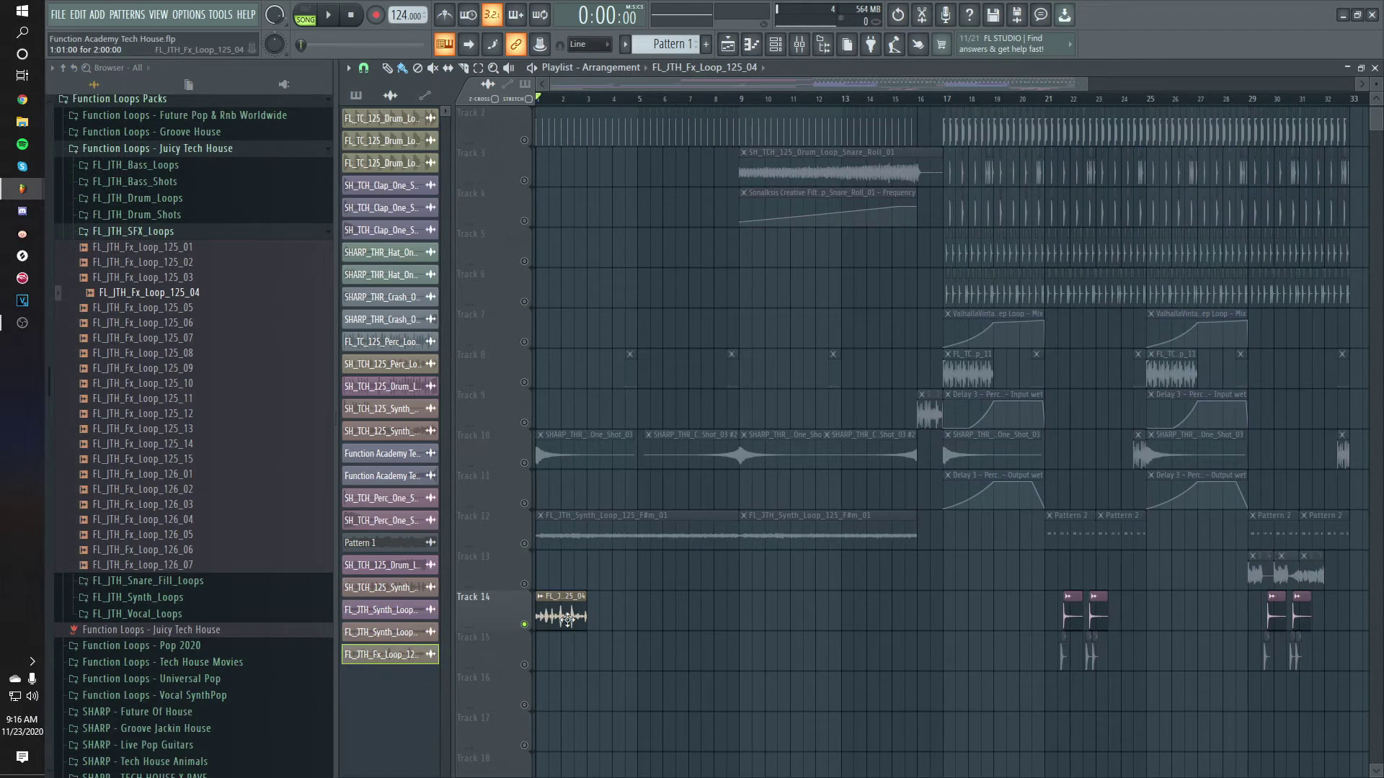
key("space")
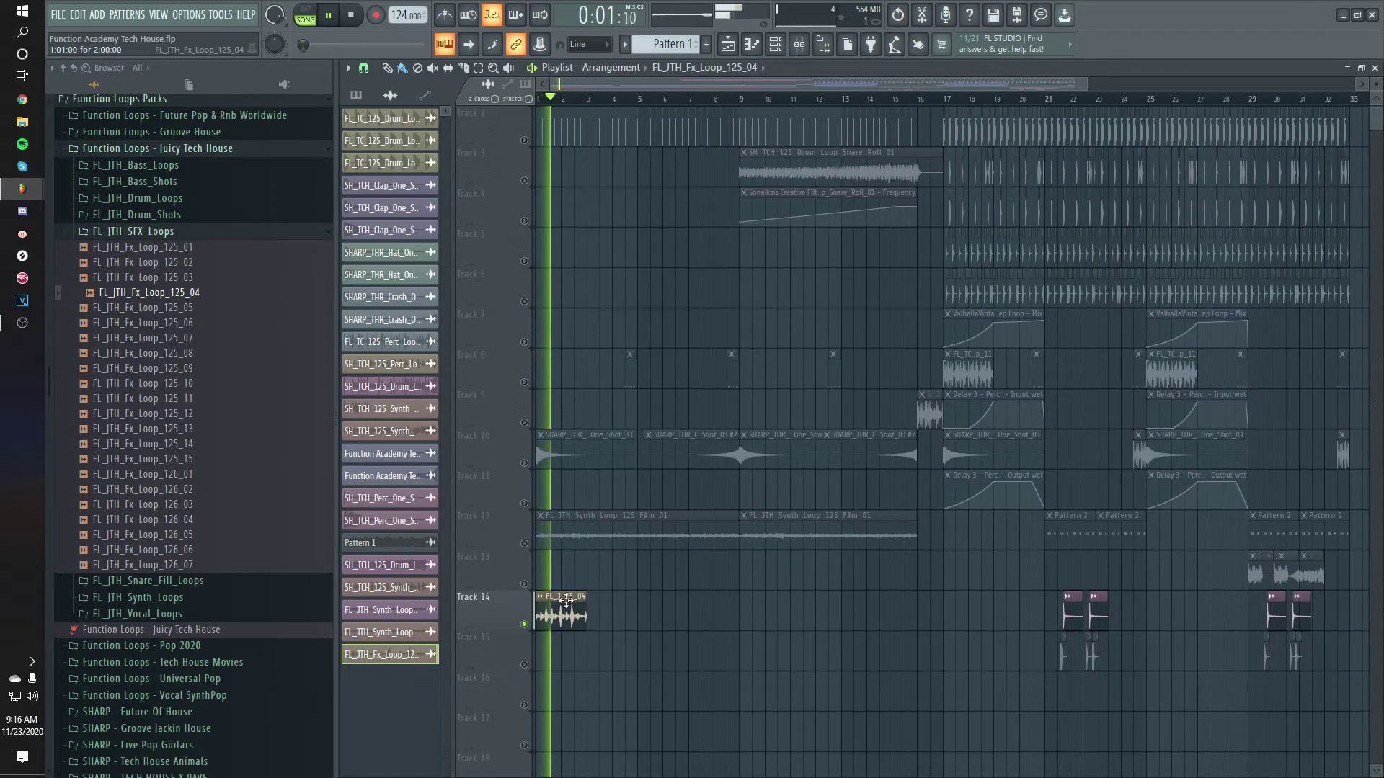
key("space")
double_click(577, 594)
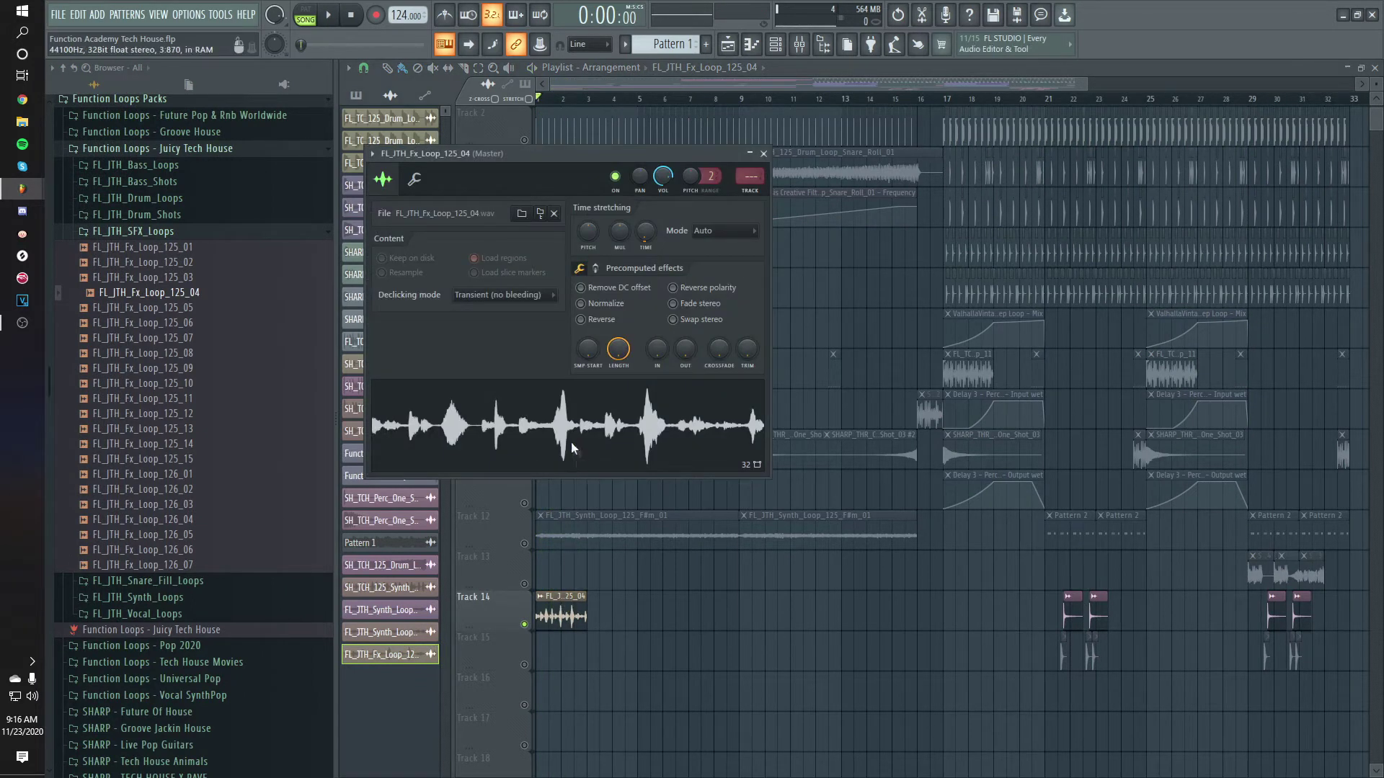
right_click(572, 442)
right_click(564, 426)
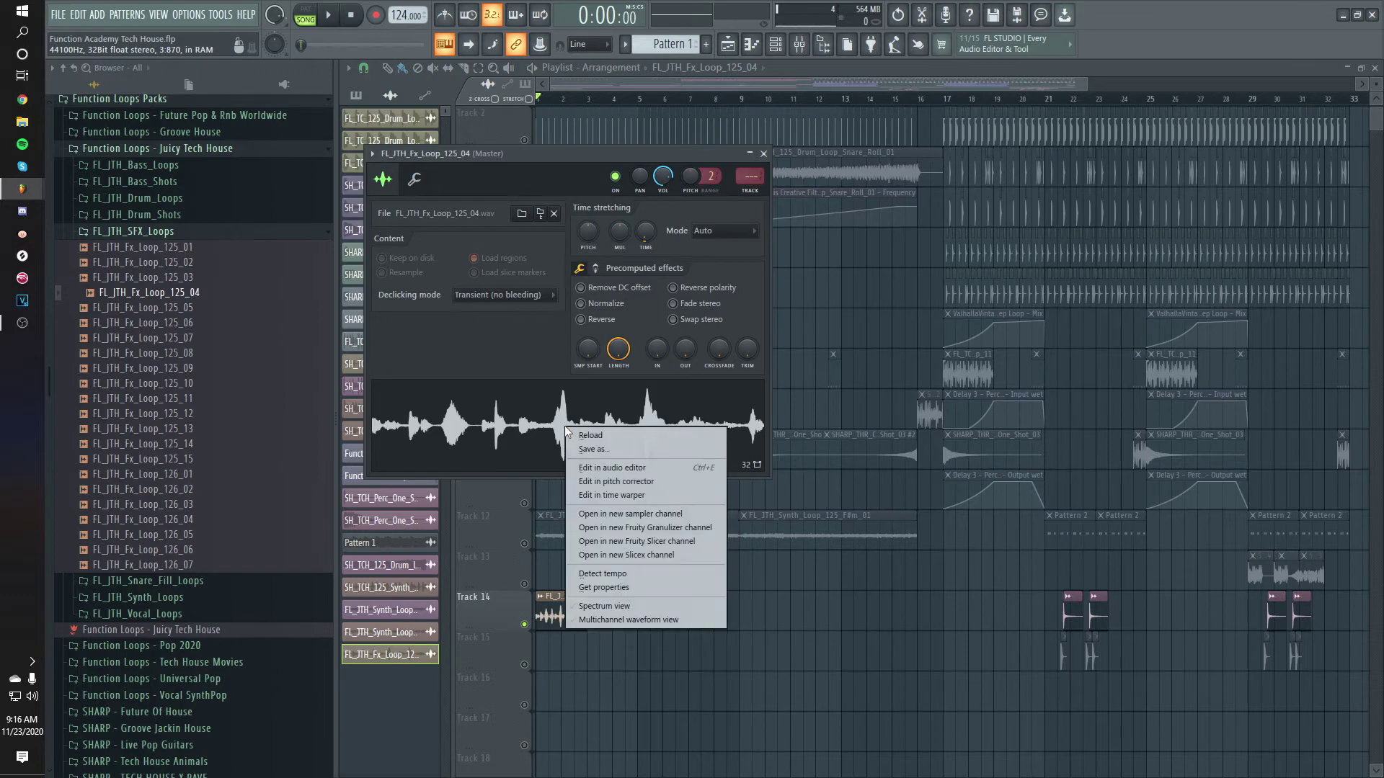
left_click(611, 468)
Detect pitch regions across the FX loop in Edison, then close the editor.
right_click(633, 432)
mouse_move(654, 500)
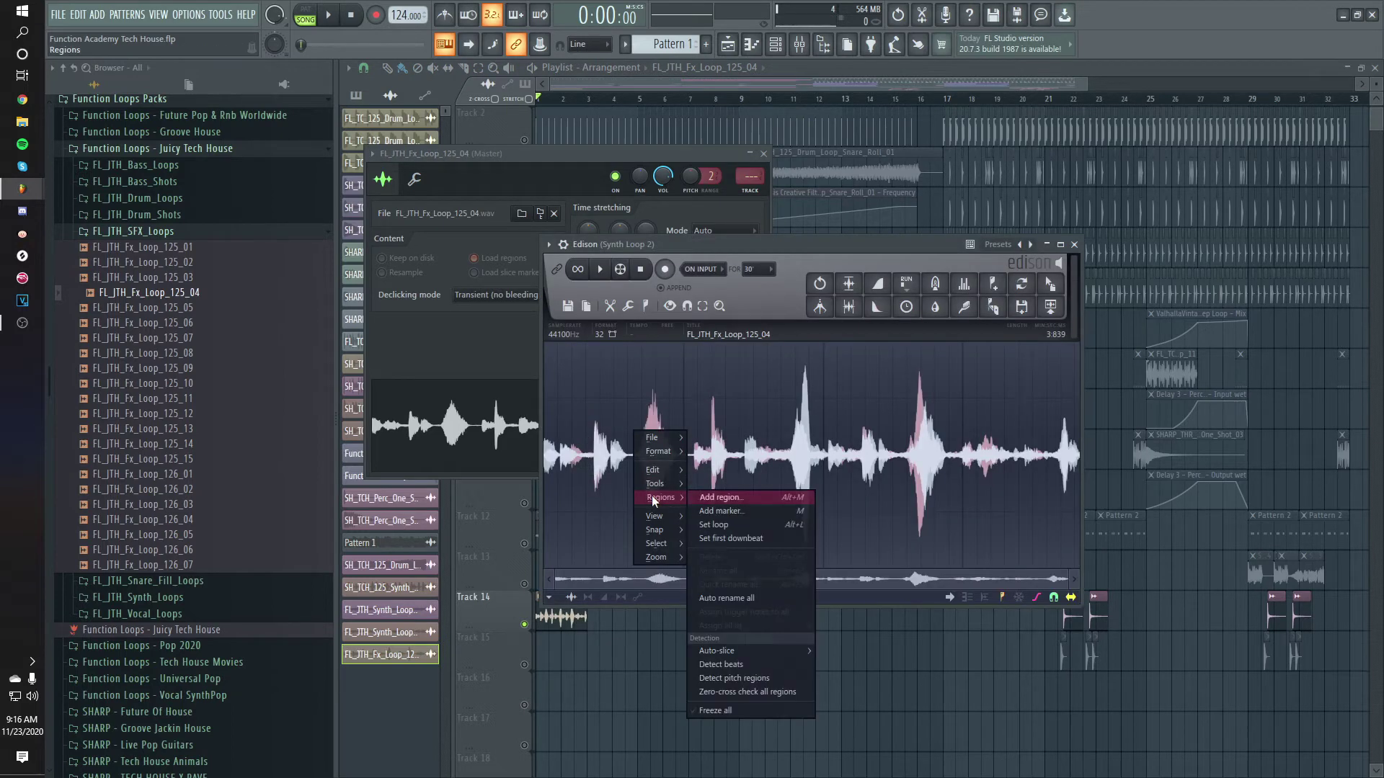
left_click(730, 678)
scroll(633, 416, "up", 1)
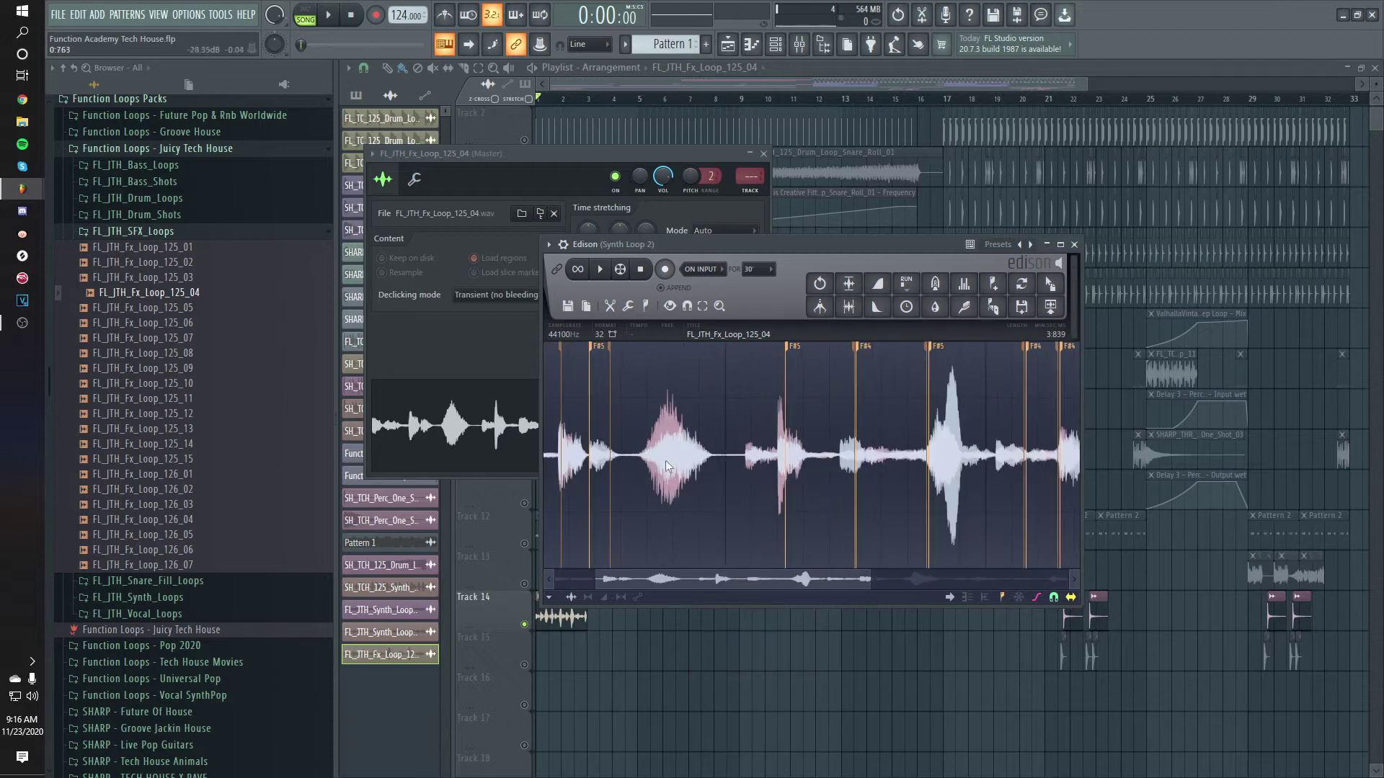
scroll(721, 483, "up", 1)
scroll(954, 494, "up", 4)
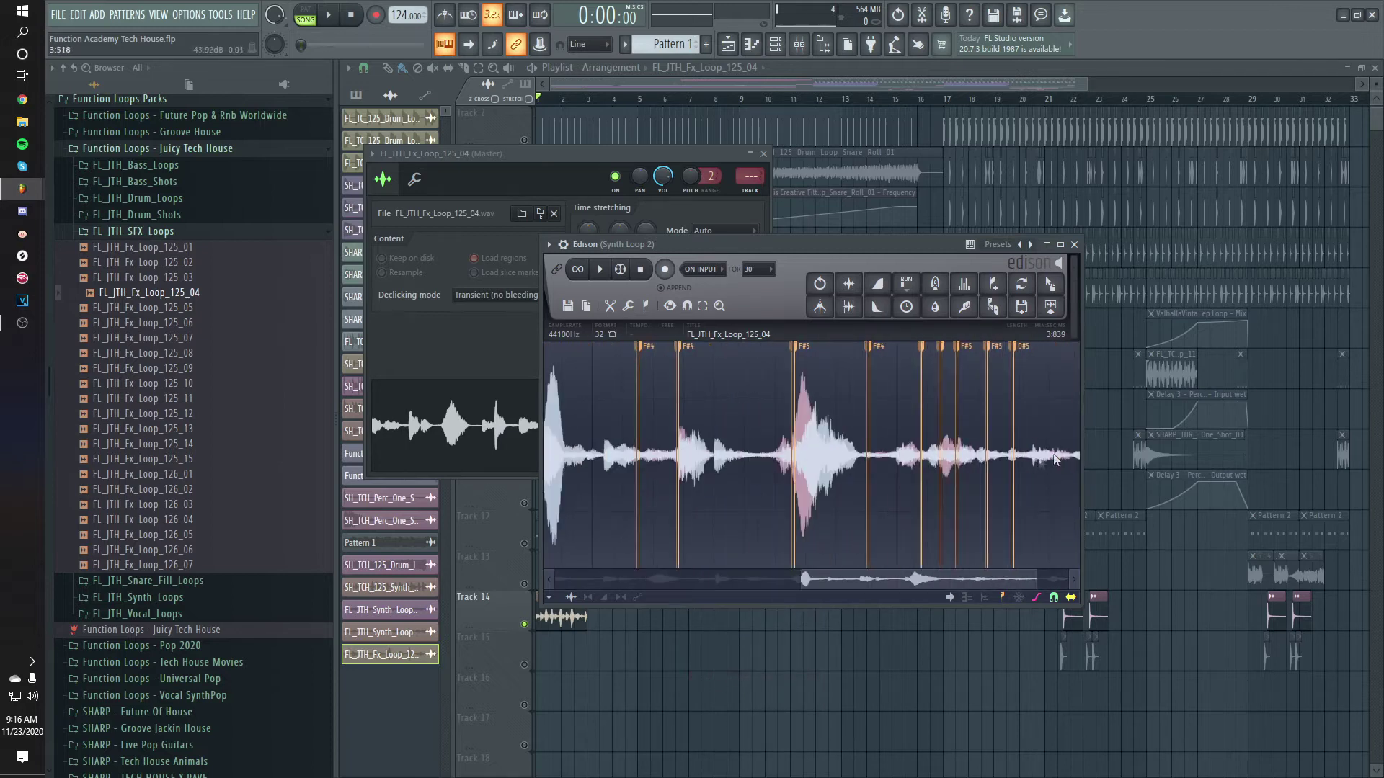
scroll(994, 440, "down", 5)
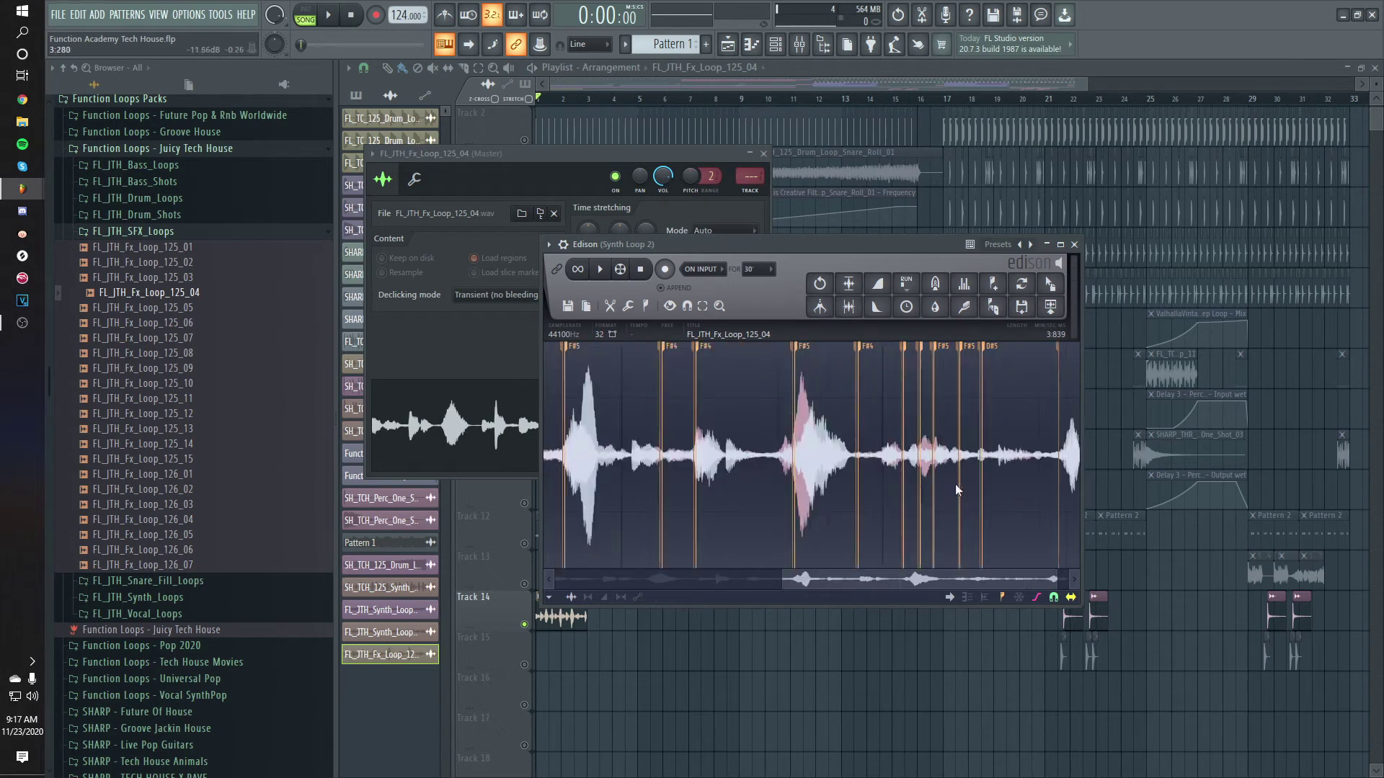
left_click(1074, 245)
Repeat the FL_JTH_Fx_Loop_125_04 clip back-to-back along Track 14 up to bar 17.
key("space")
key("F5")
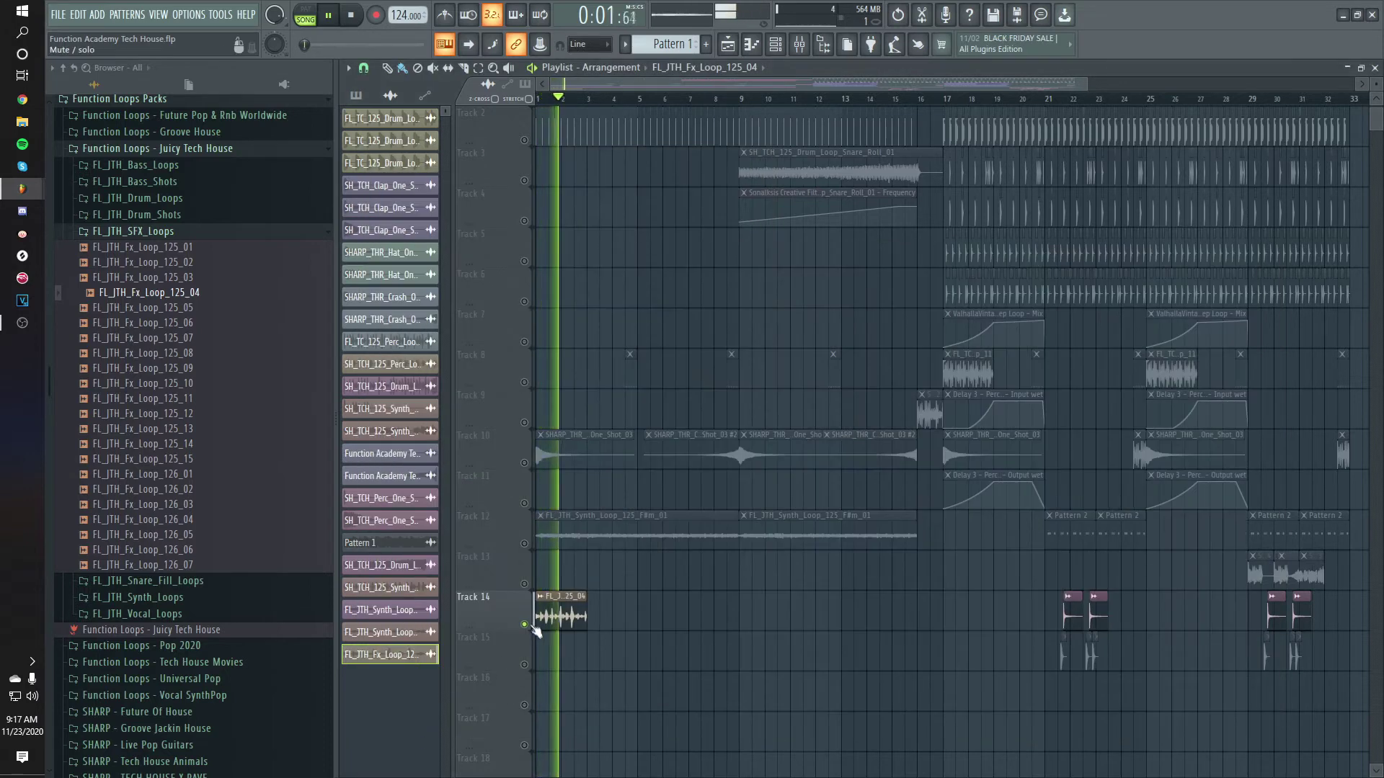
mouse_move(536, 631)
left_mouse_down()
mouse_move(941, 611)
mouse_move(912, 608)
left_mouse_up()
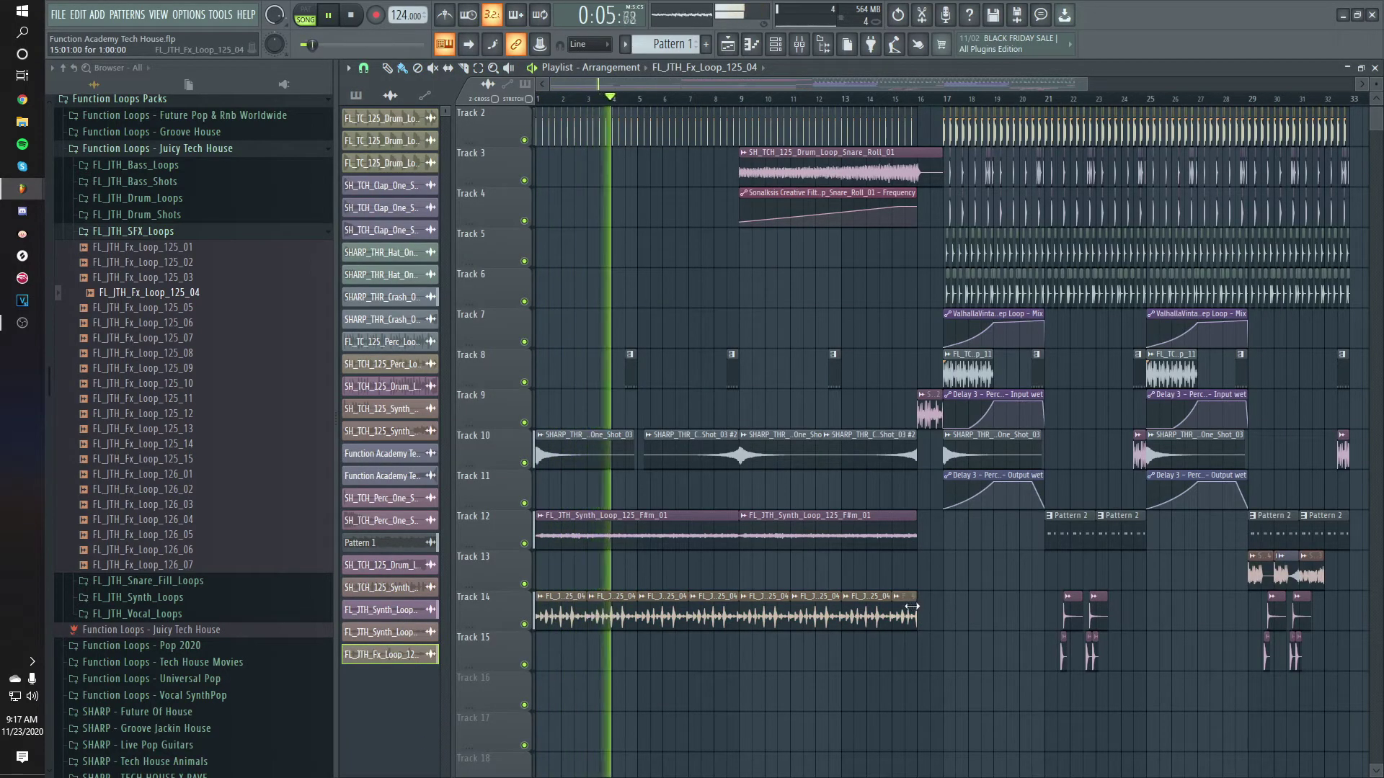
double_click(912, 607)
key("space")
Route the FX loop channel to new mixer insert 24, named FX Loop.
key("ctrl+l")
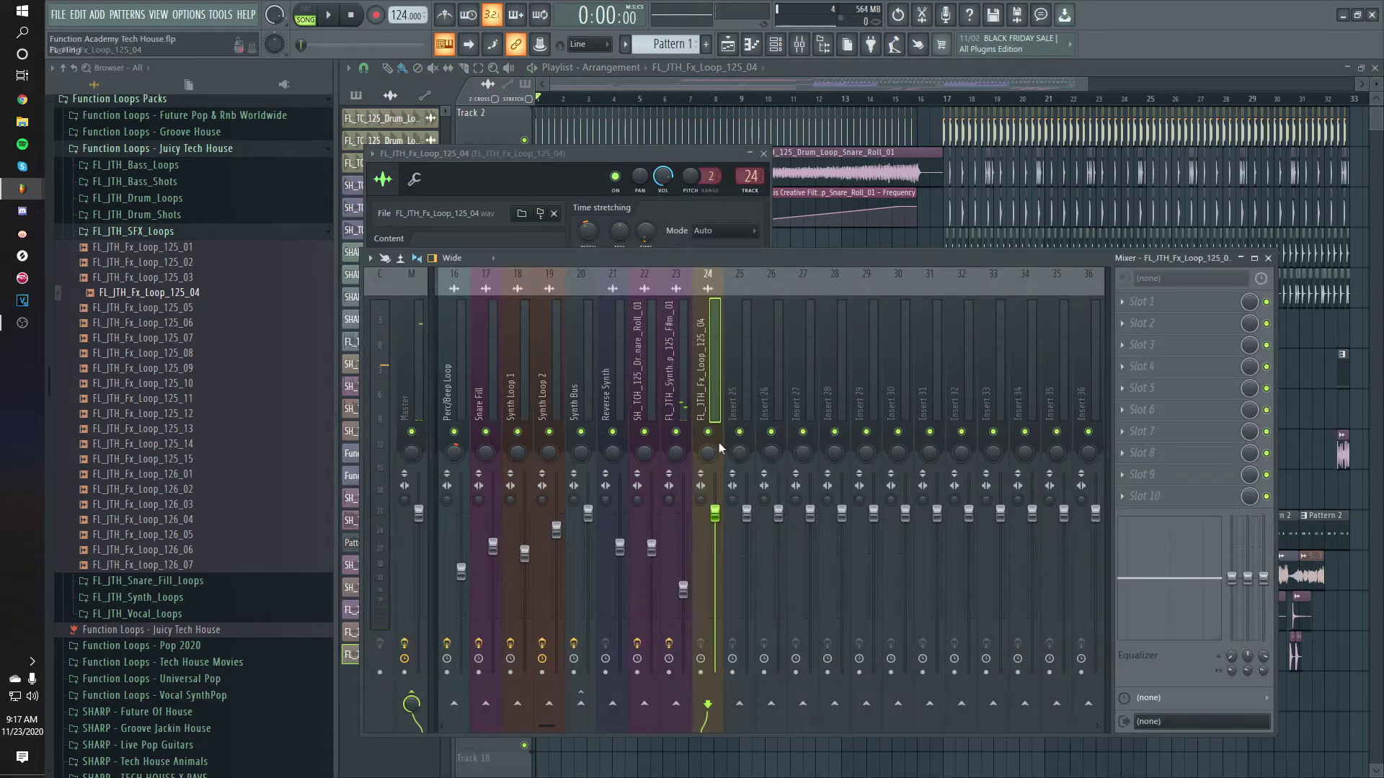
right_click(706, 405)
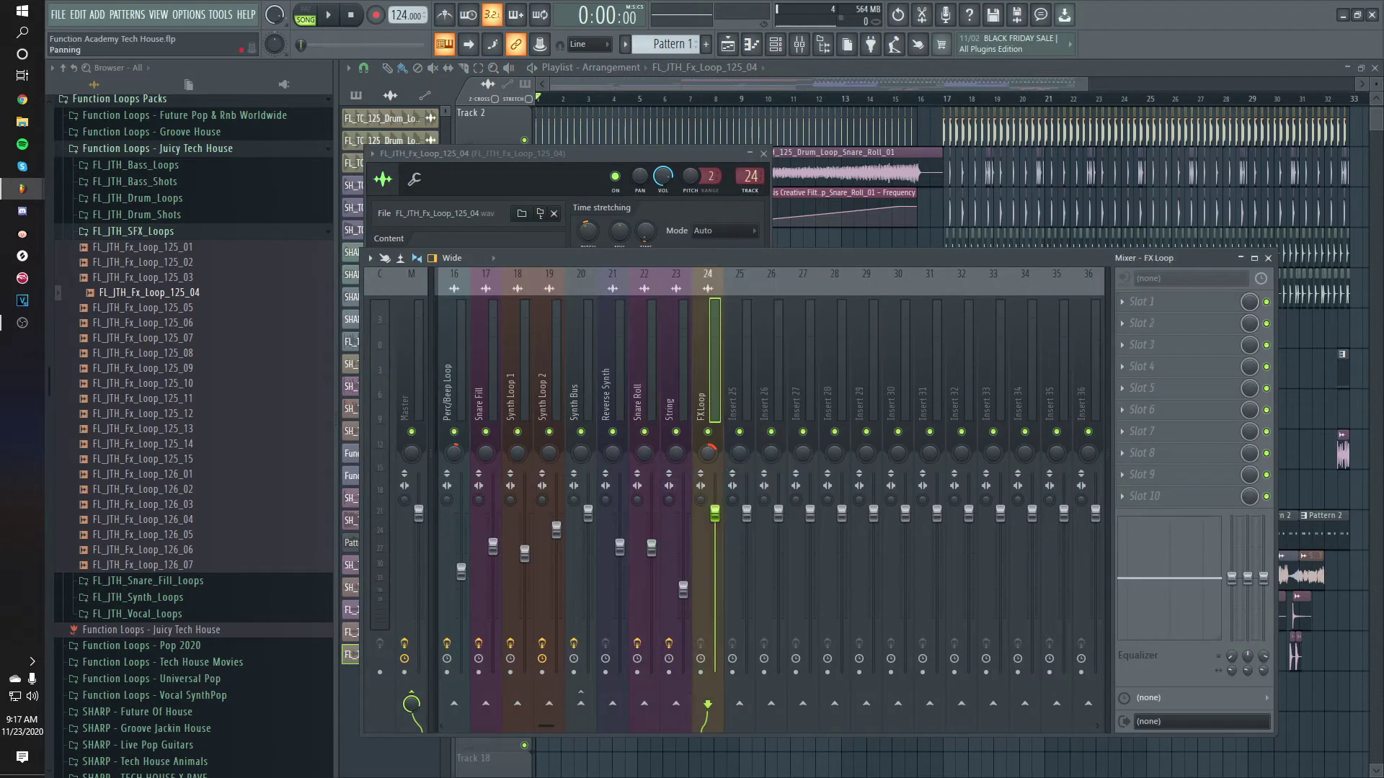
key("space")
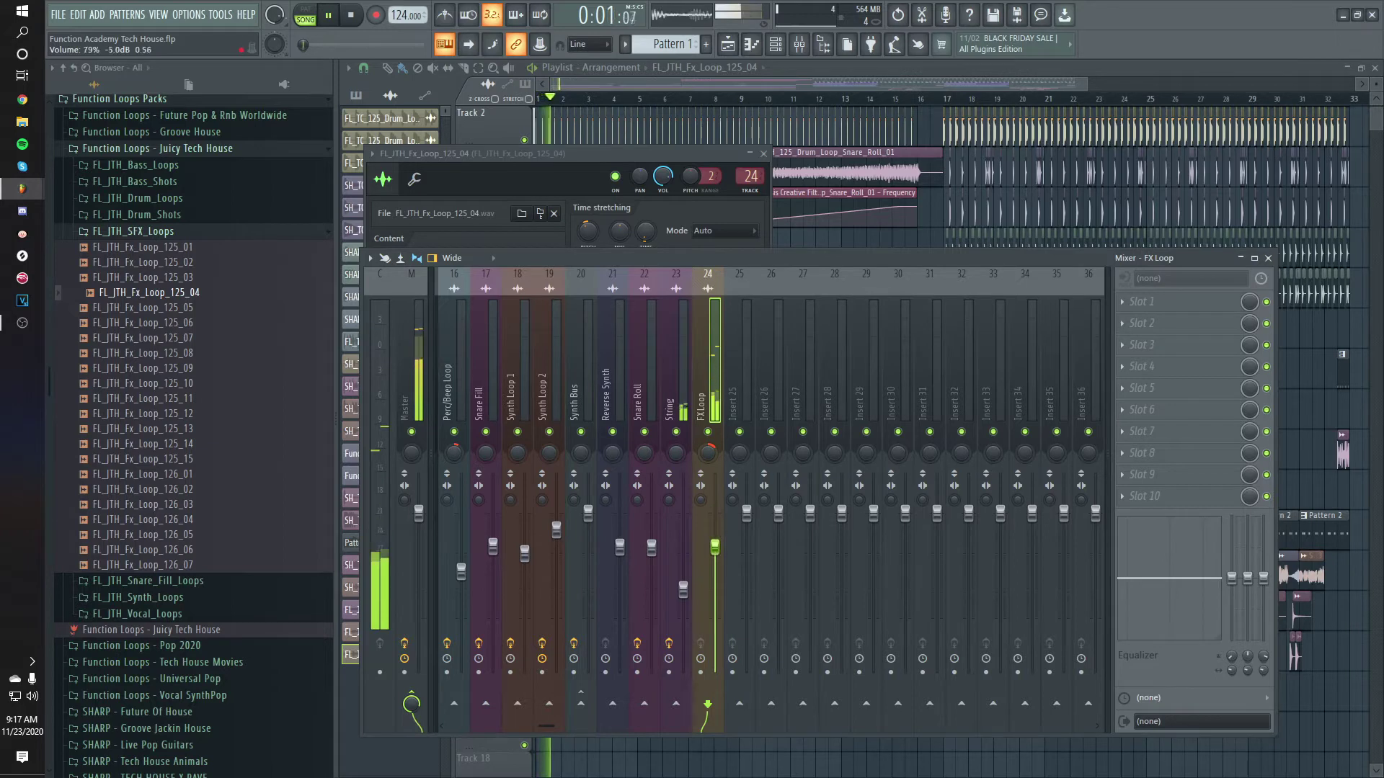
Load ValhallaVintageVerb on the FX Loop insert and raise its low cut.
left_click(1211, 307)
mouse_move(1171, 319)
left_click(937, 103)
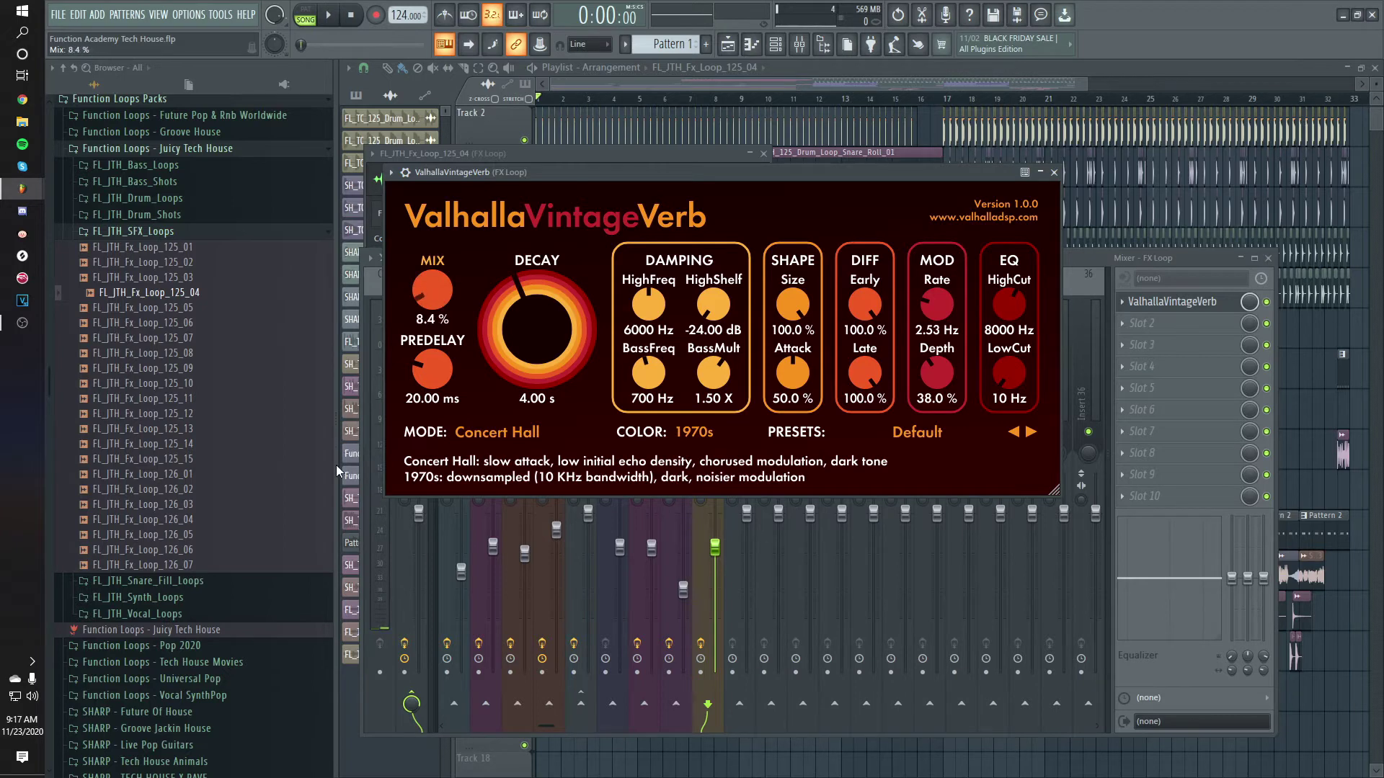
left_click_drag(1010, 373, 993, 339)
key("space")
left_click(821, 82)
left_click(221, 14)
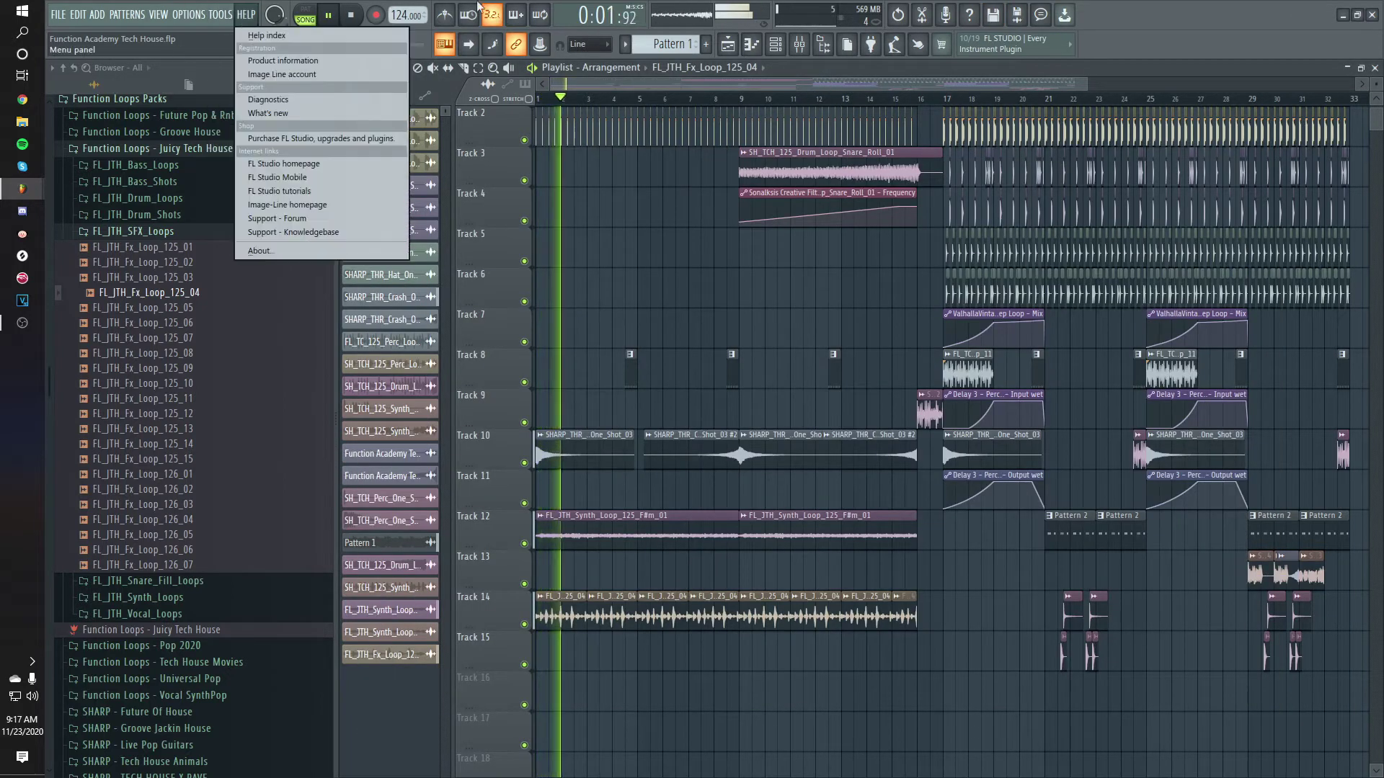
Raise the ValhallaVintageVerb mix on the FX Loop insert to about 10%.
left_click(800, 46)
left_click(801, 46)
left_click(801, 46)
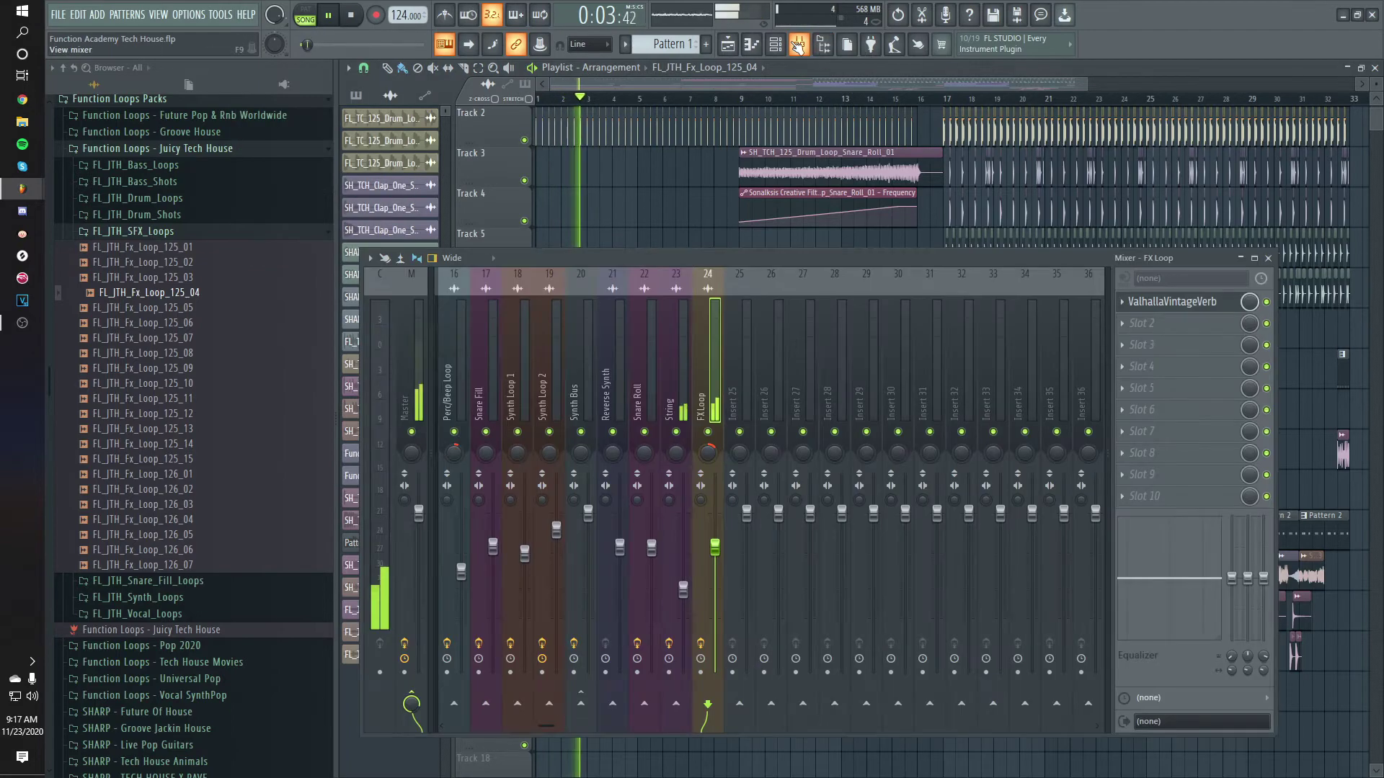
left_click(1151, 310)
left_click_drag(434, 292, 437, 284)
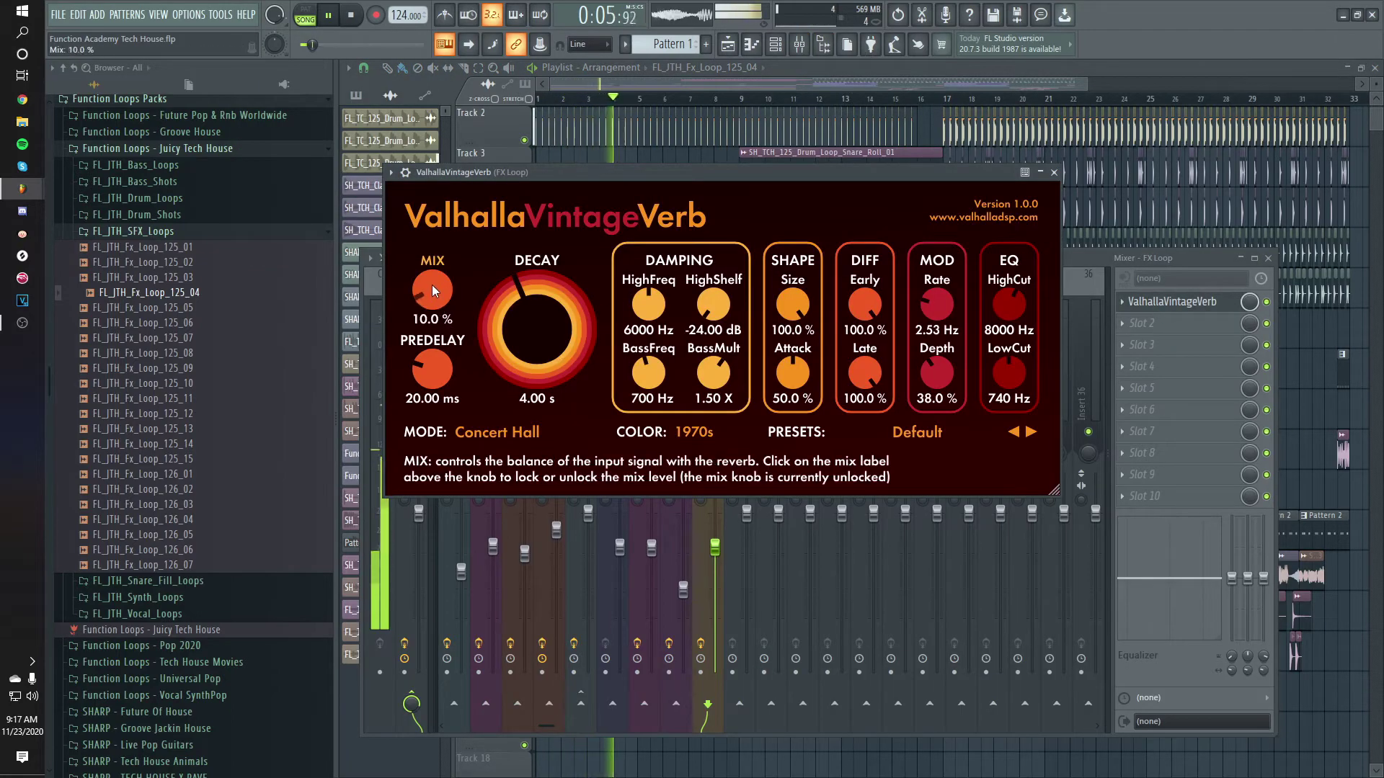
key("F12")
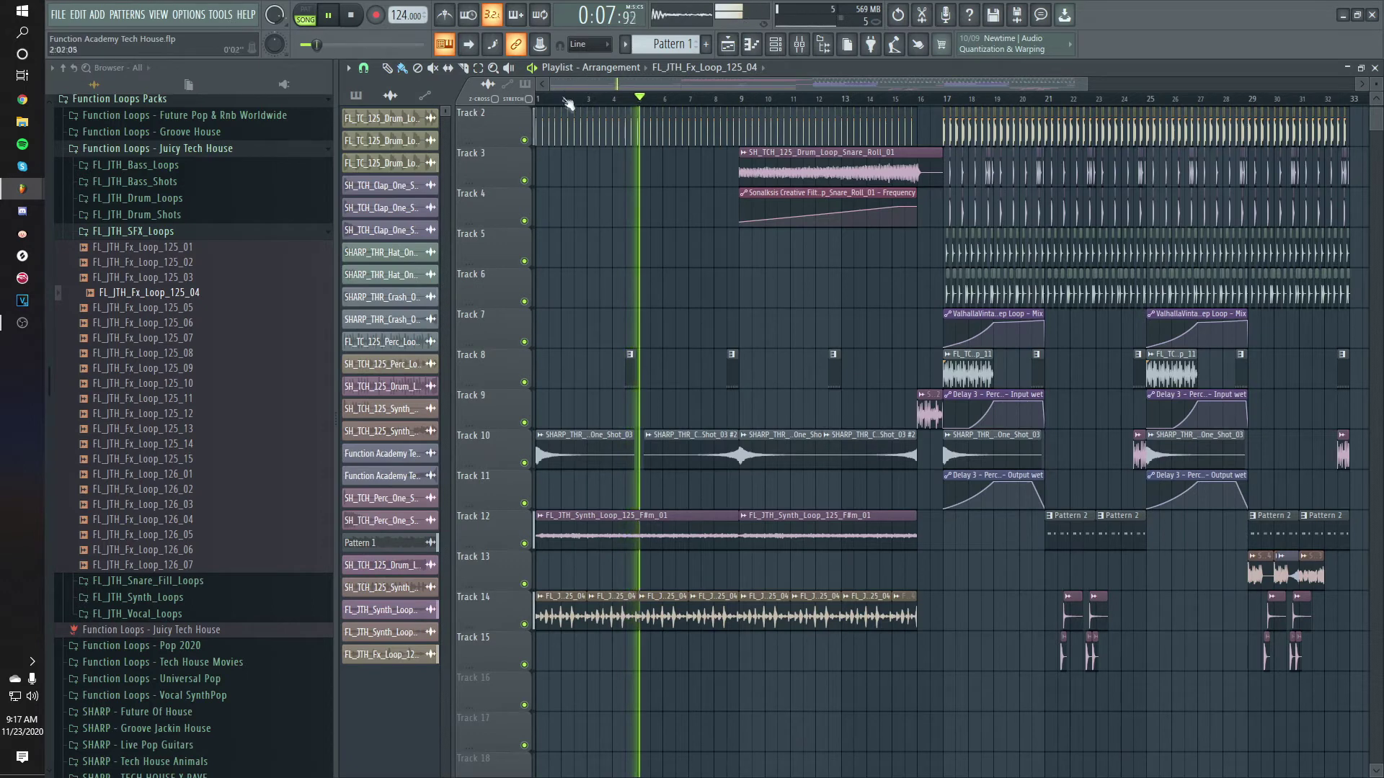
Create a reverb Mix automation clip on Track 15 over bars 1–16, climbing after bar 9.
left_click_drag(539, 99, 923, 157)
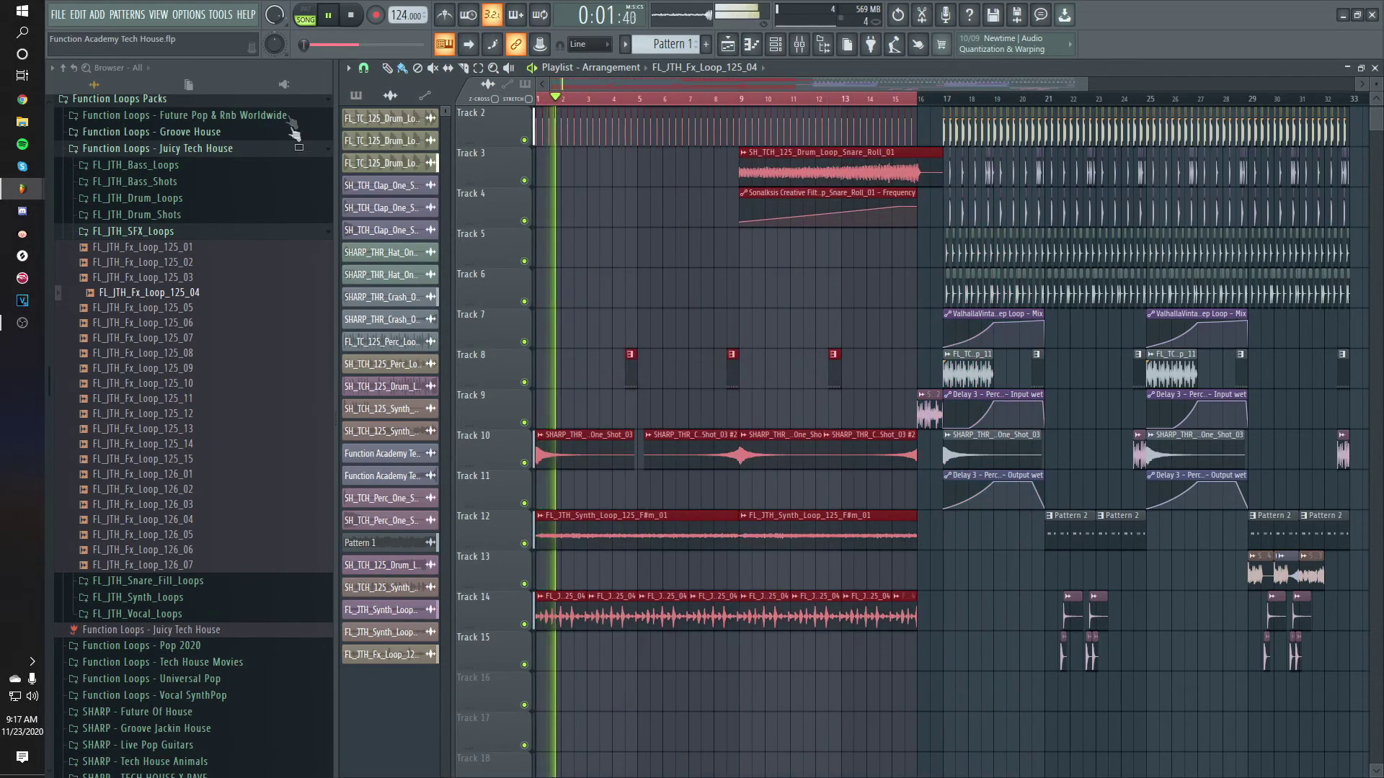
left_click(220, 14)
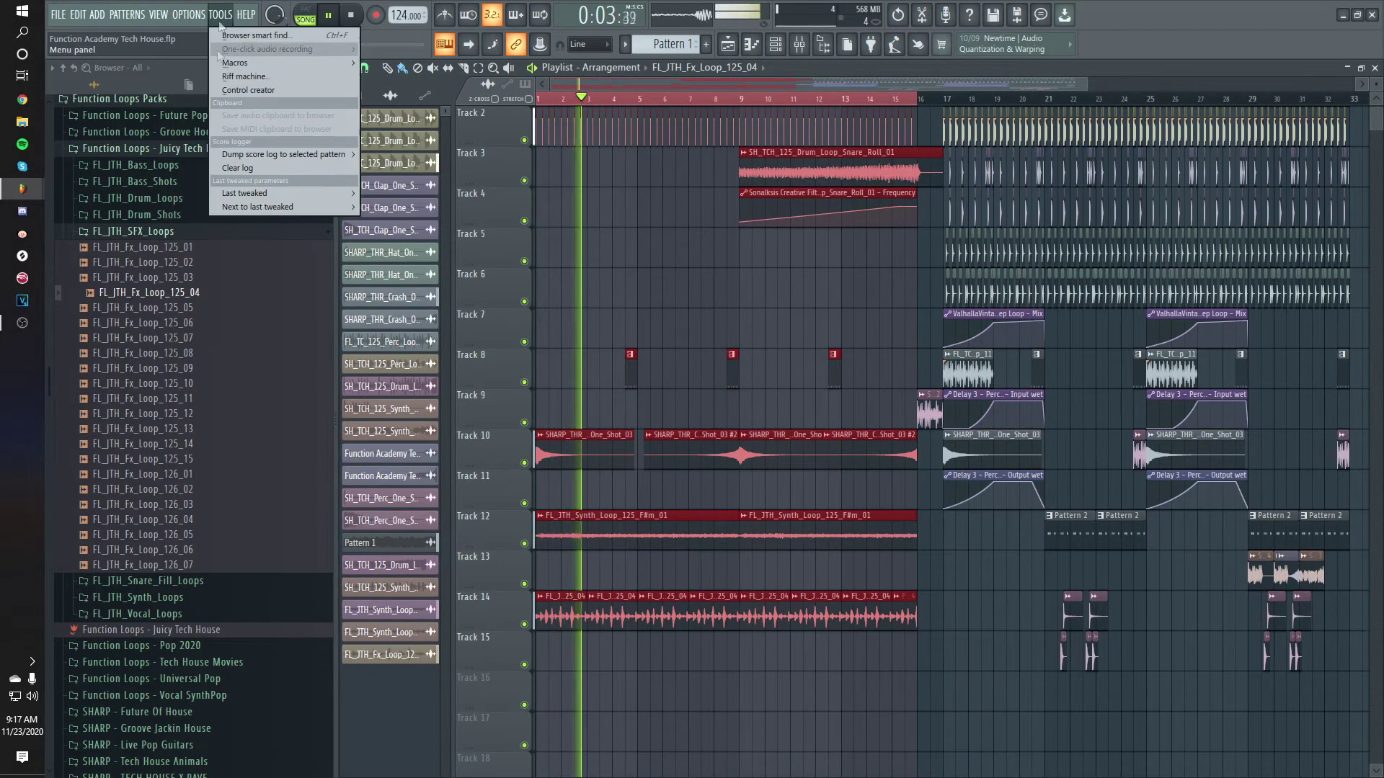
mouse_move(253, 195)
left_click(422, 255)
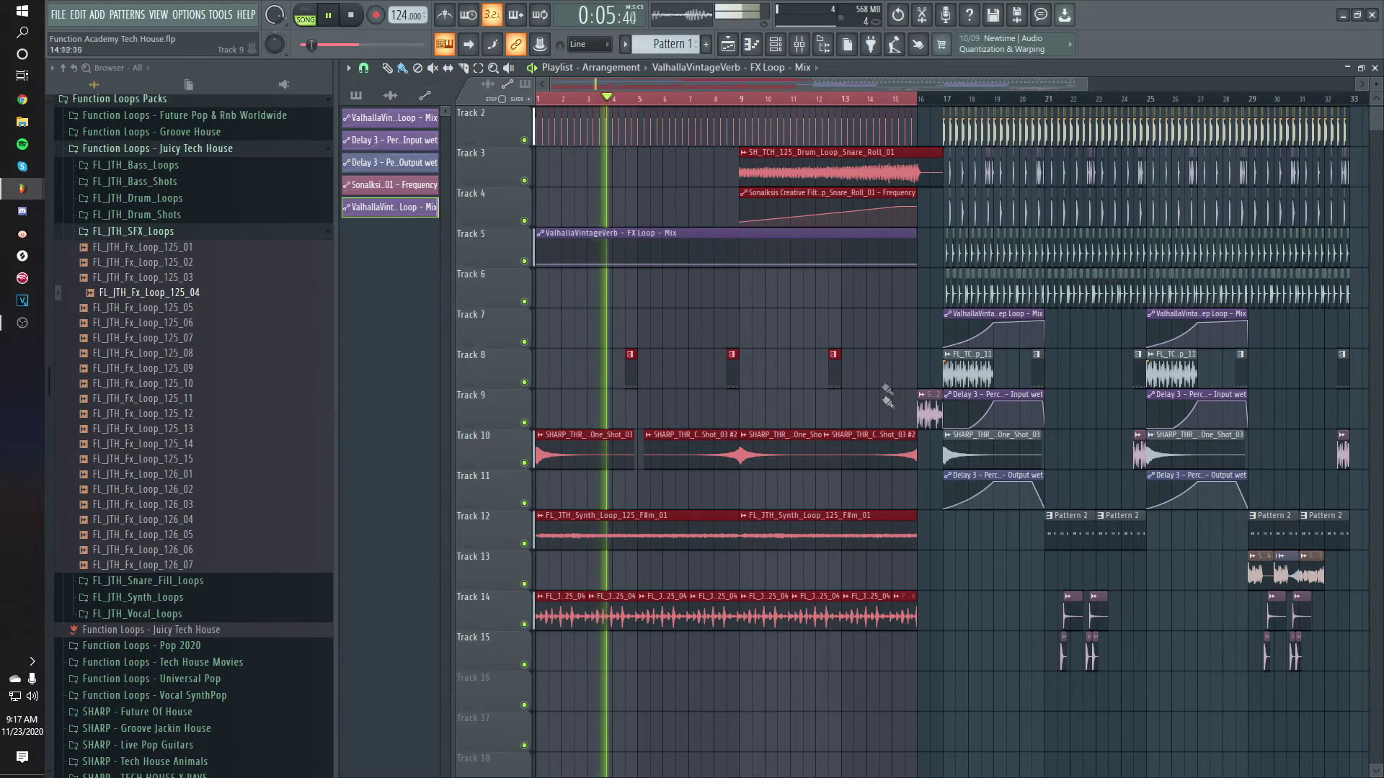
right_click(739, 263)
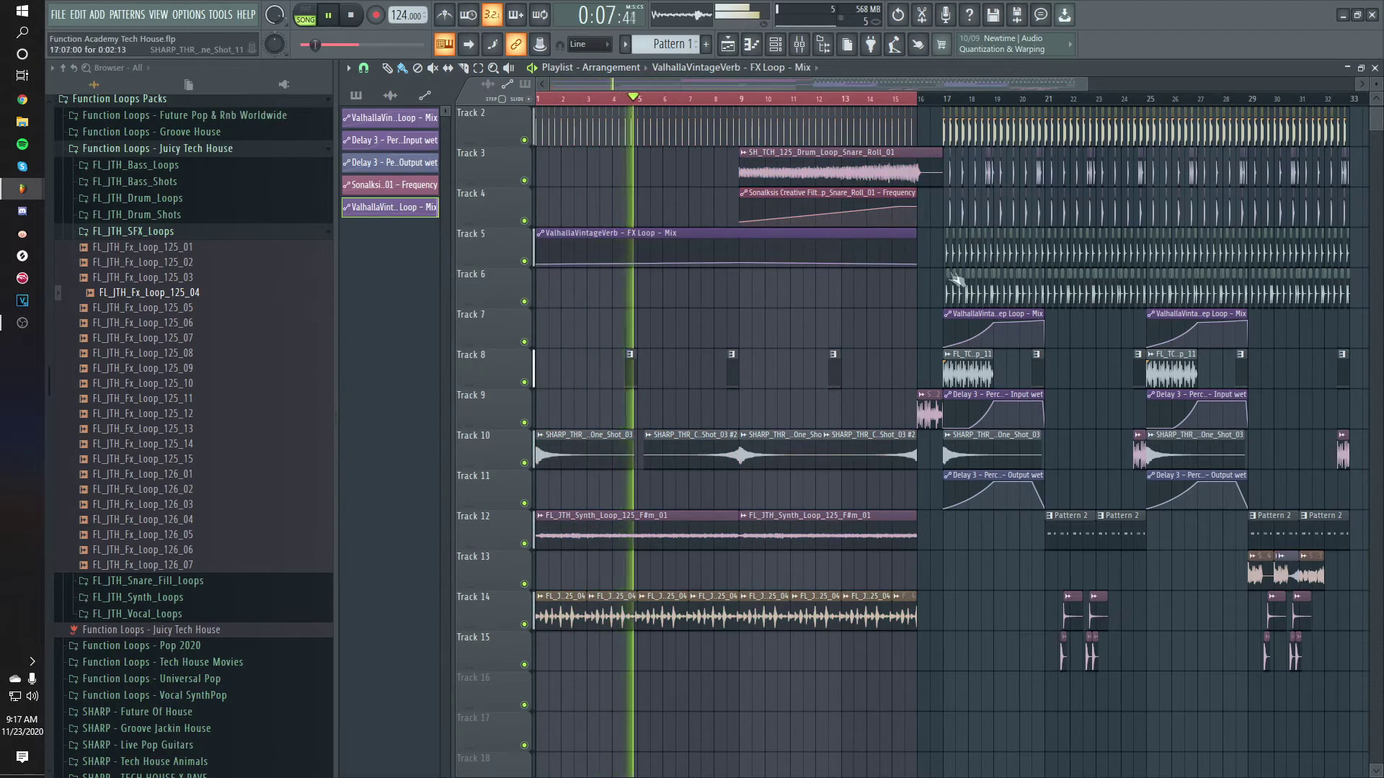
left_click_drag(915, 264, 660, 641)
Set the FX loop's time stretching mode to Stretch.
key("space")
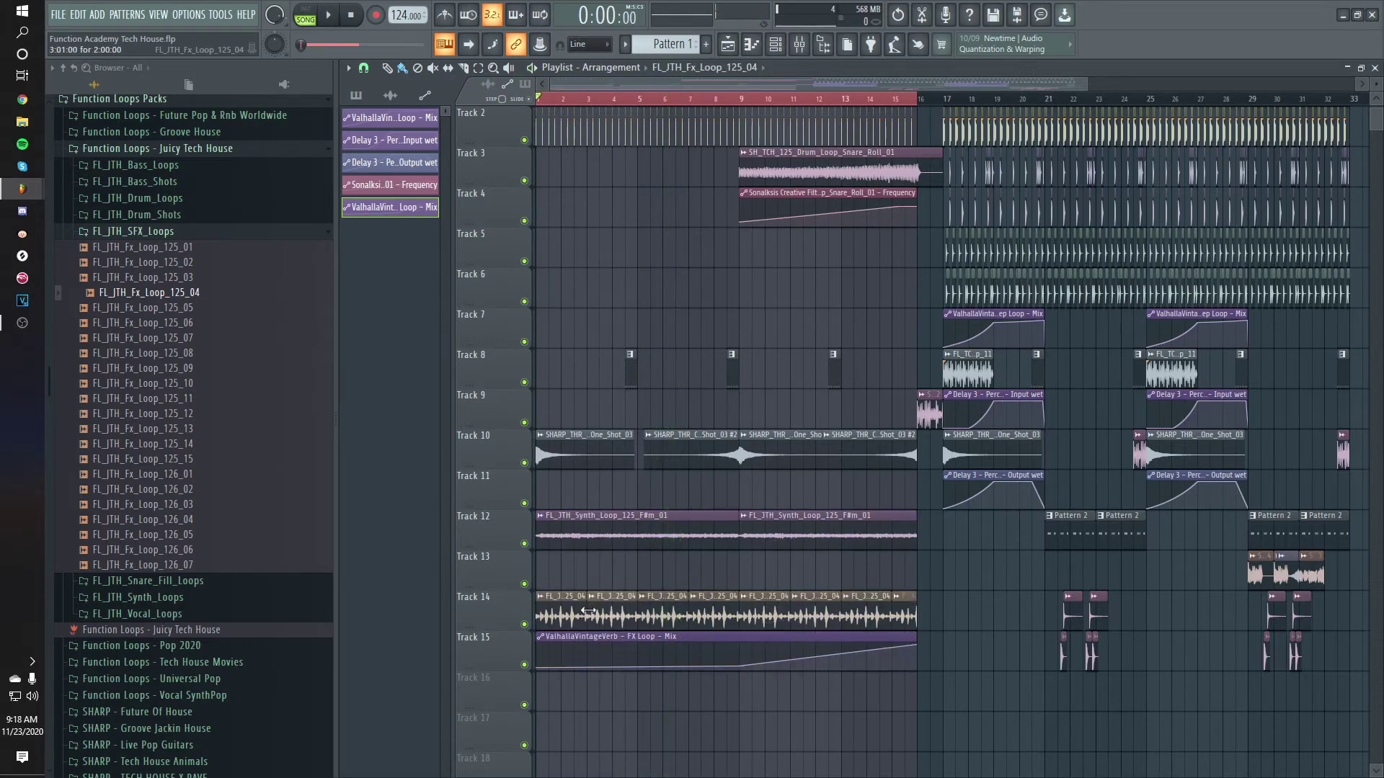
double_click(587, 612)
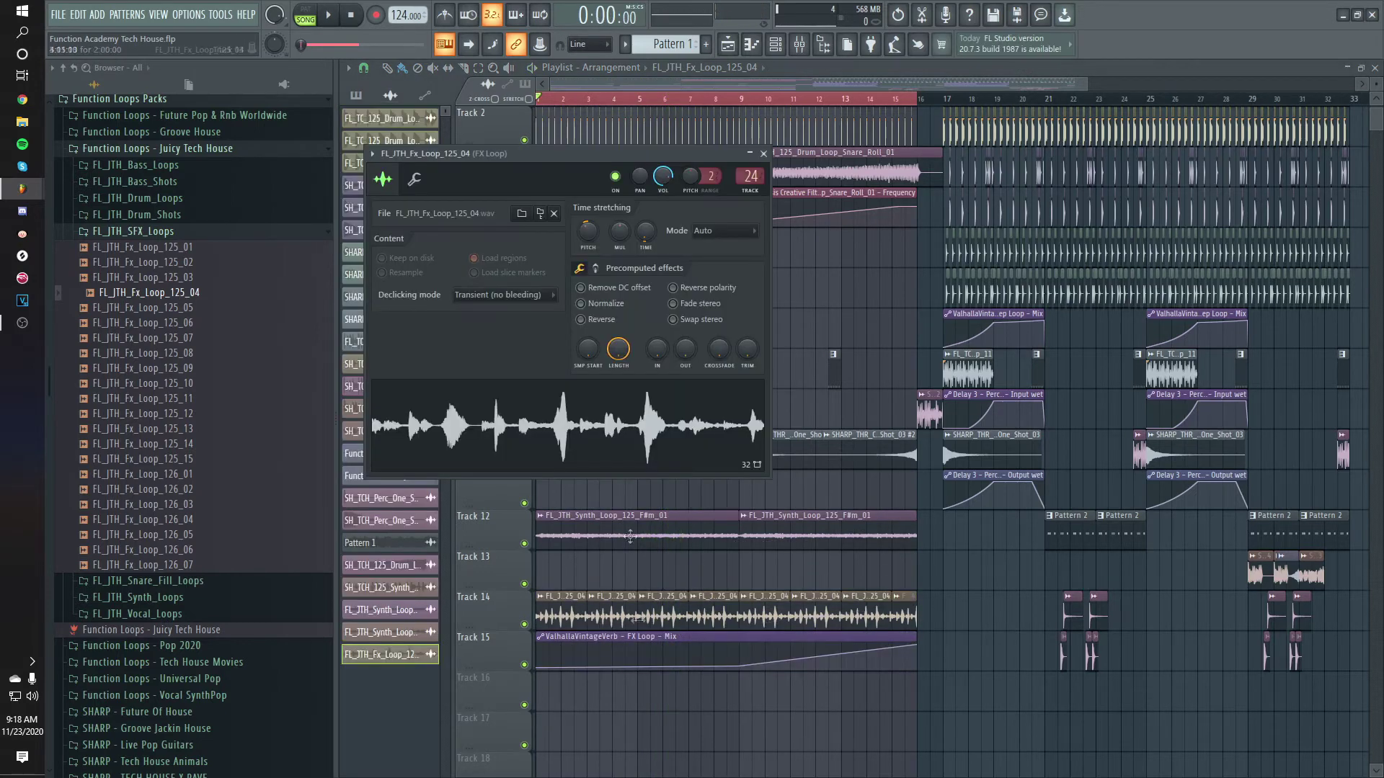
left_click(727, 233)
left_click(710, 272)
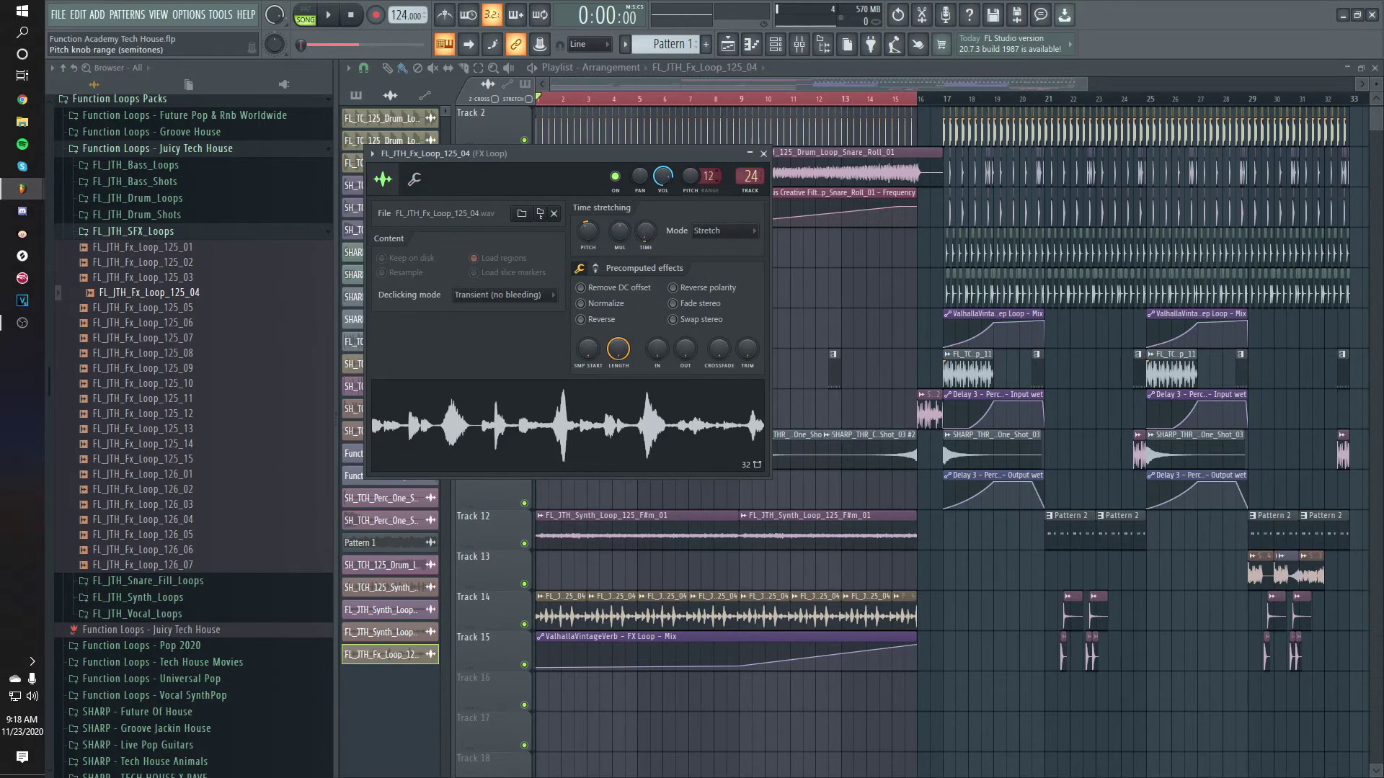
Create a Channel pitch automation clip for the FX loop.
right_click(692, 181)
left_click(746, 276)
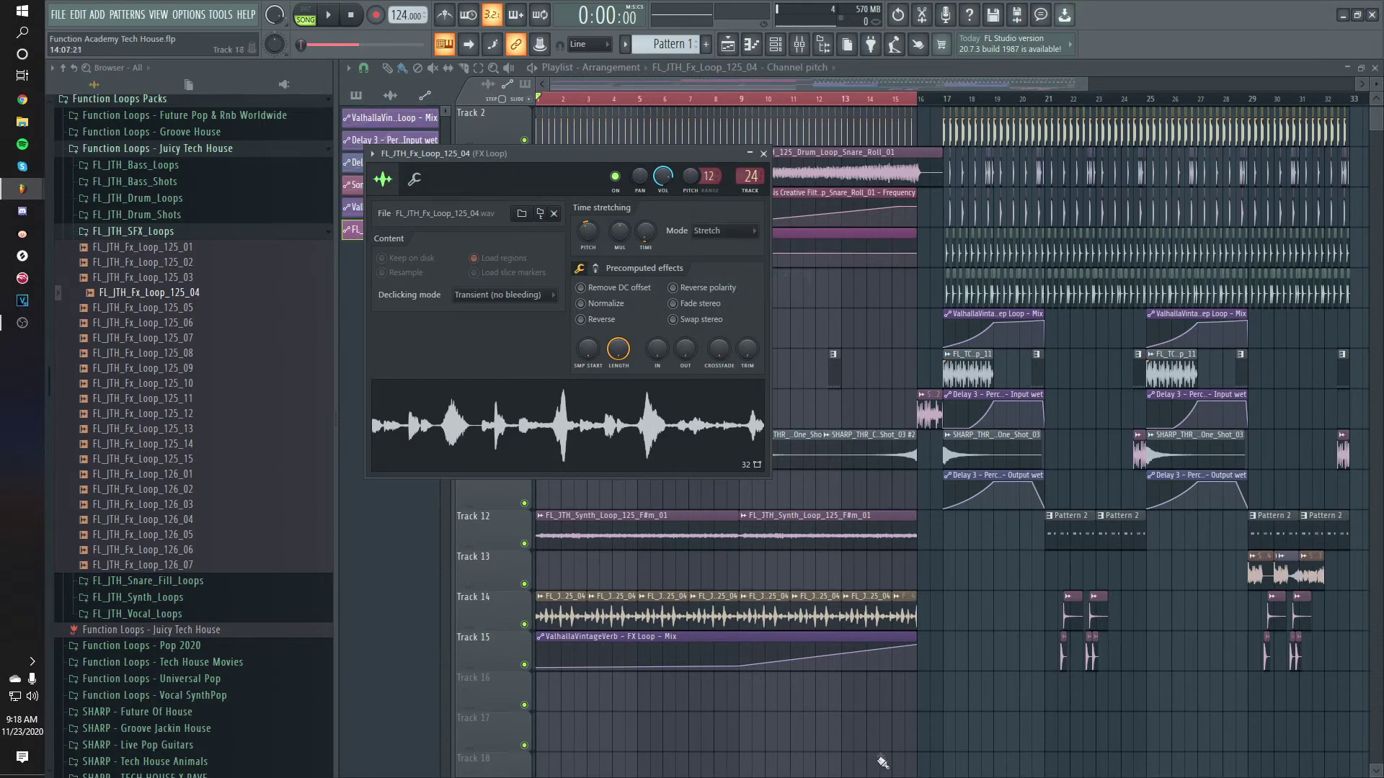
key("Escape")
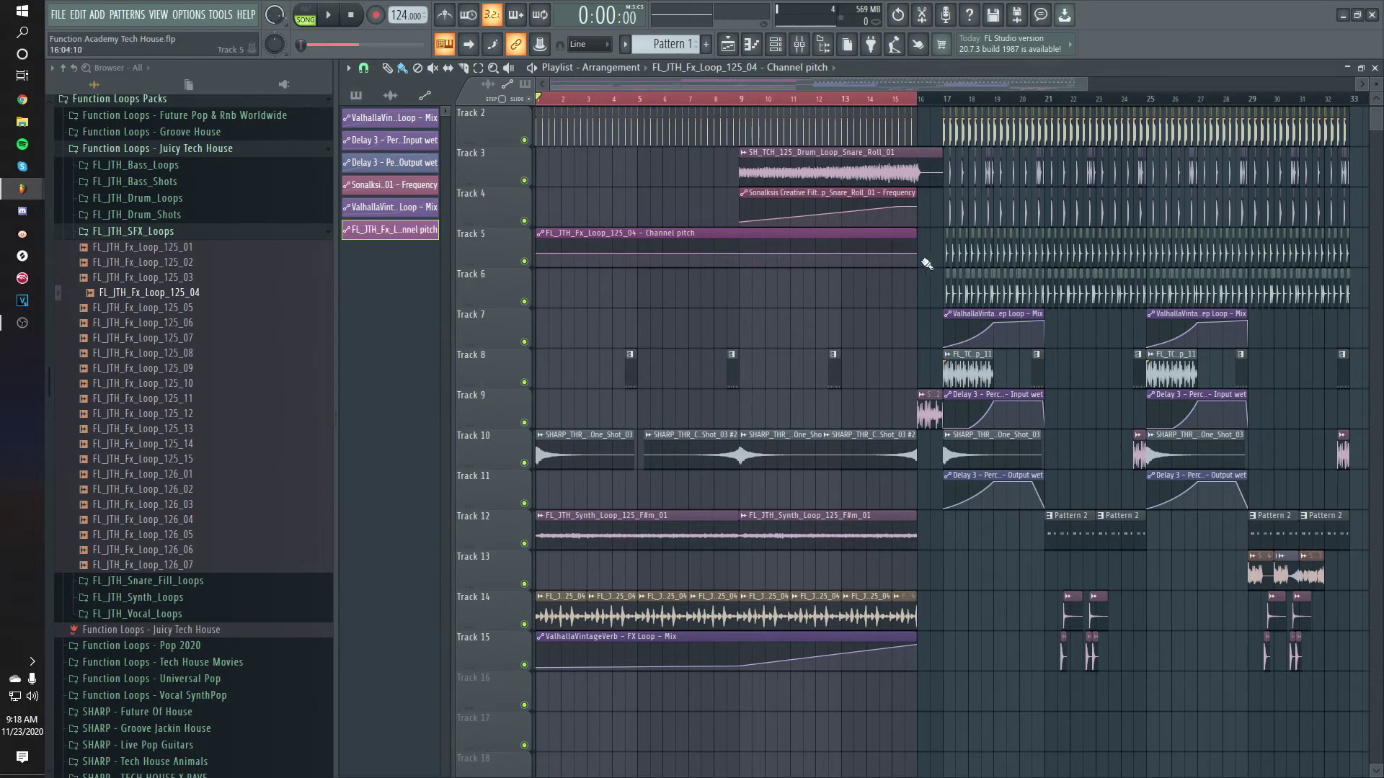
Raise the pitch clip's end point and curve the ramp upward, then audition the build.
left_click_drag(918, 253, 918, 240)
left_click_drag(829, 247, 829, 253)
right_click(537, 253)
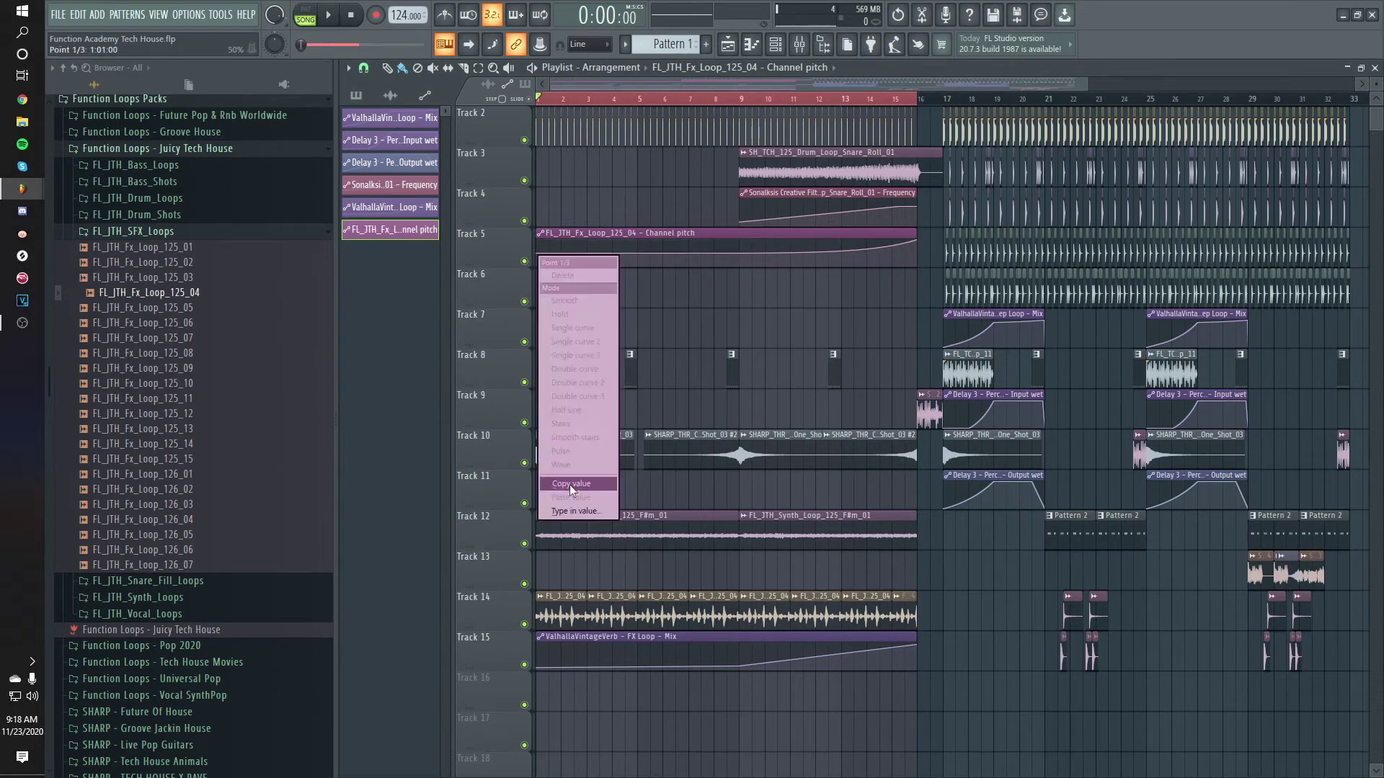
left_click(569, 484)
right_click(740, 254)
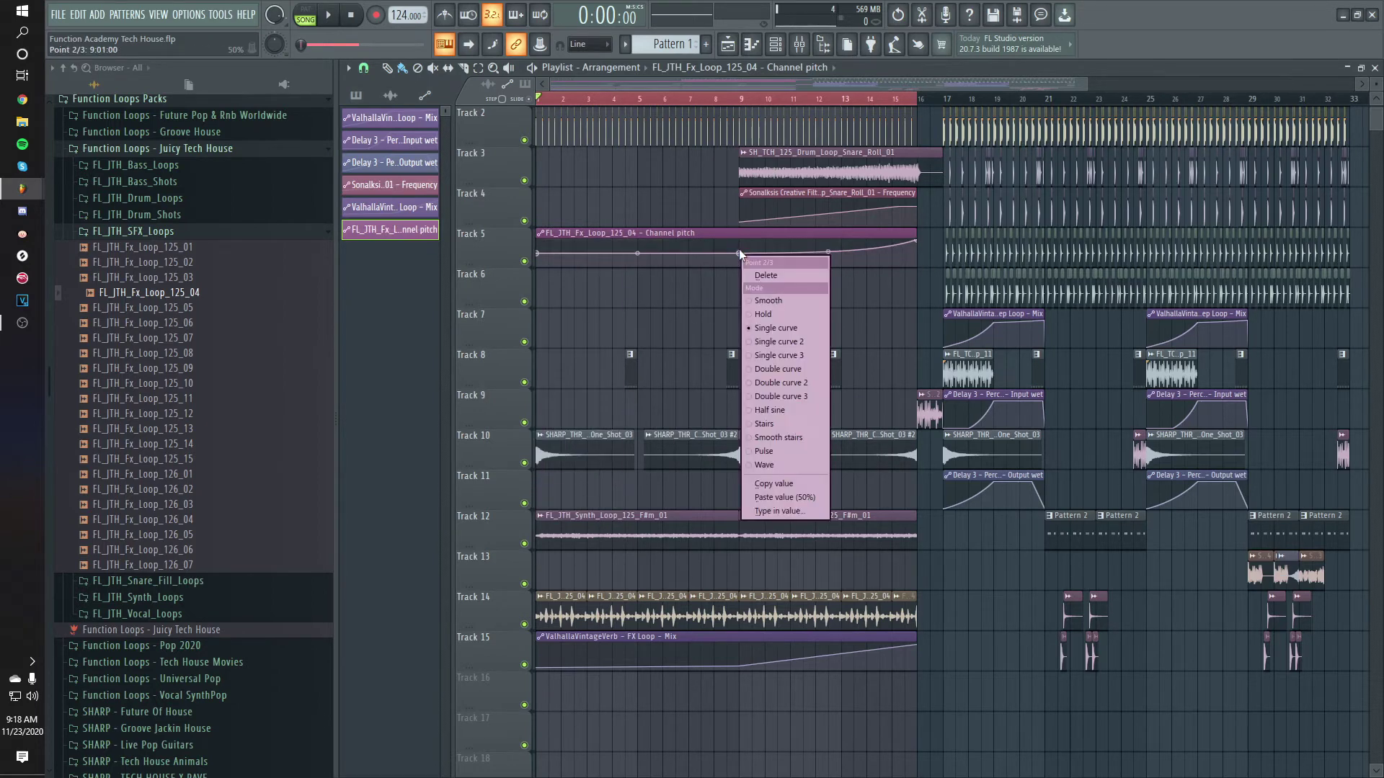
left_click(780, 478)
key("space")
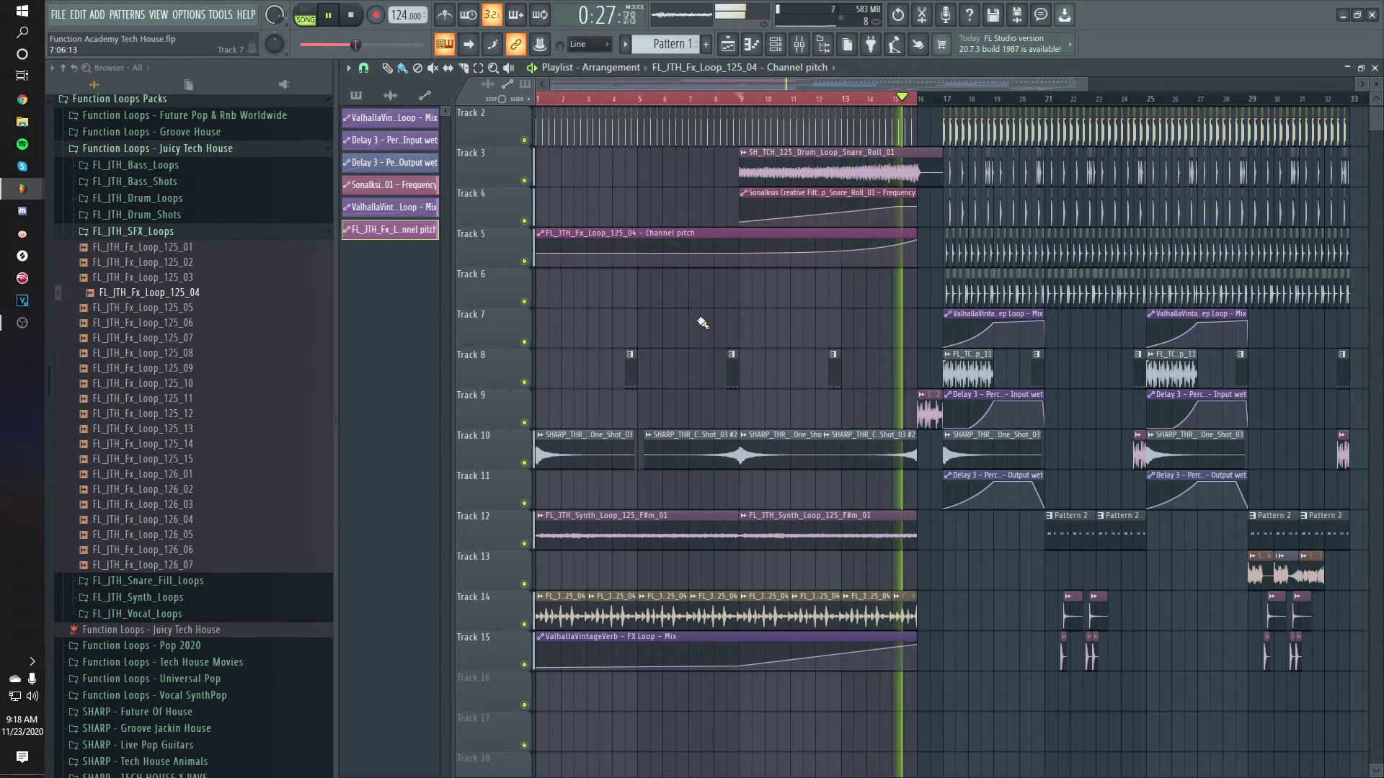
key("space")
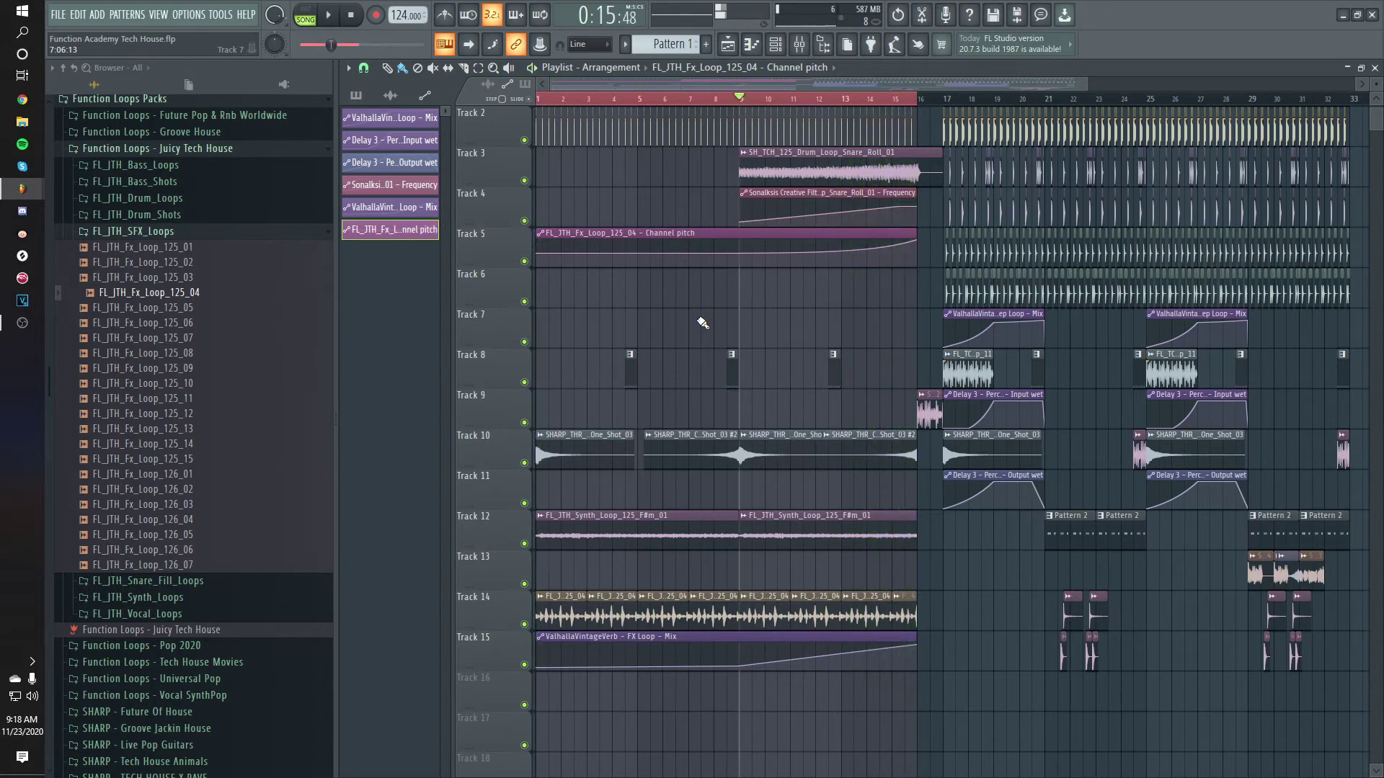
Move the FX loop's pitch automation clip down to Track 16.
left_click_drag(695, 228, 432, 681)
key("space")
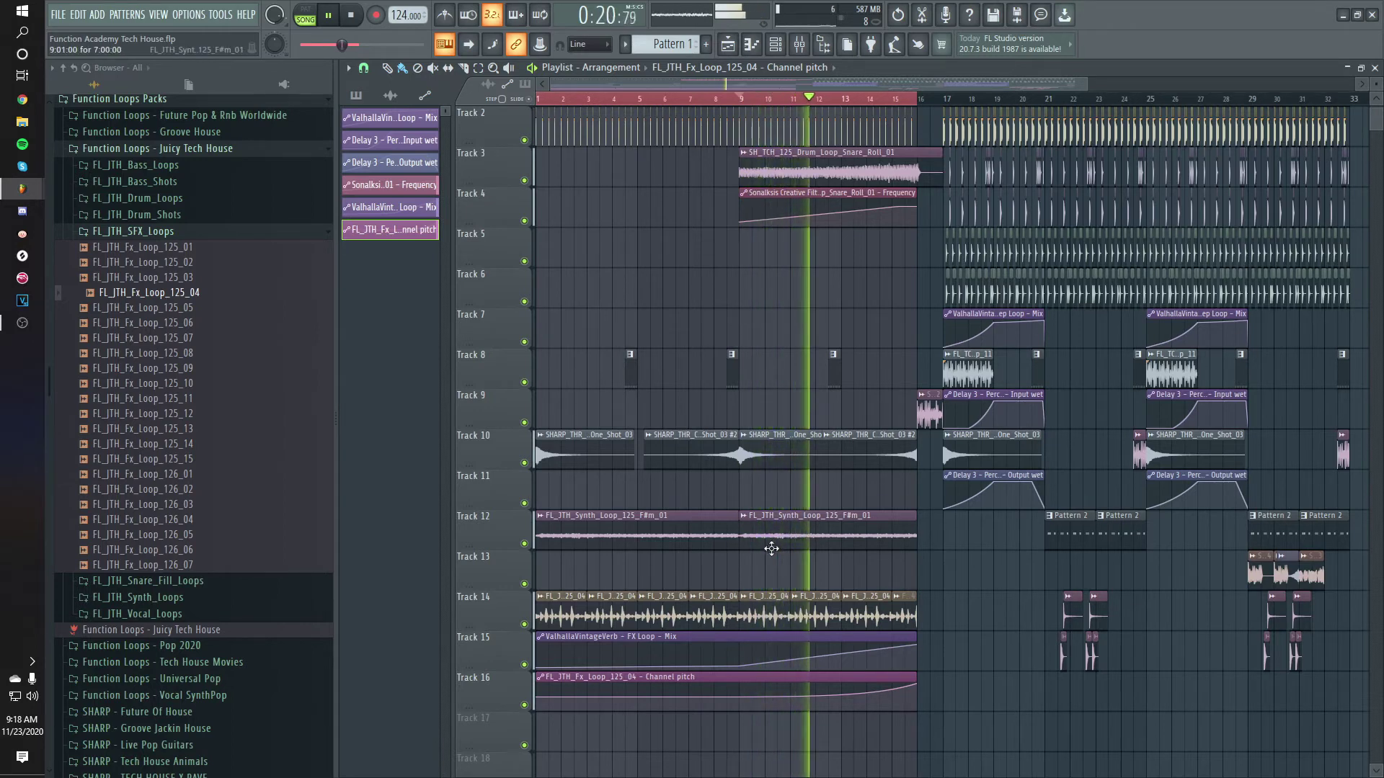
key("space")
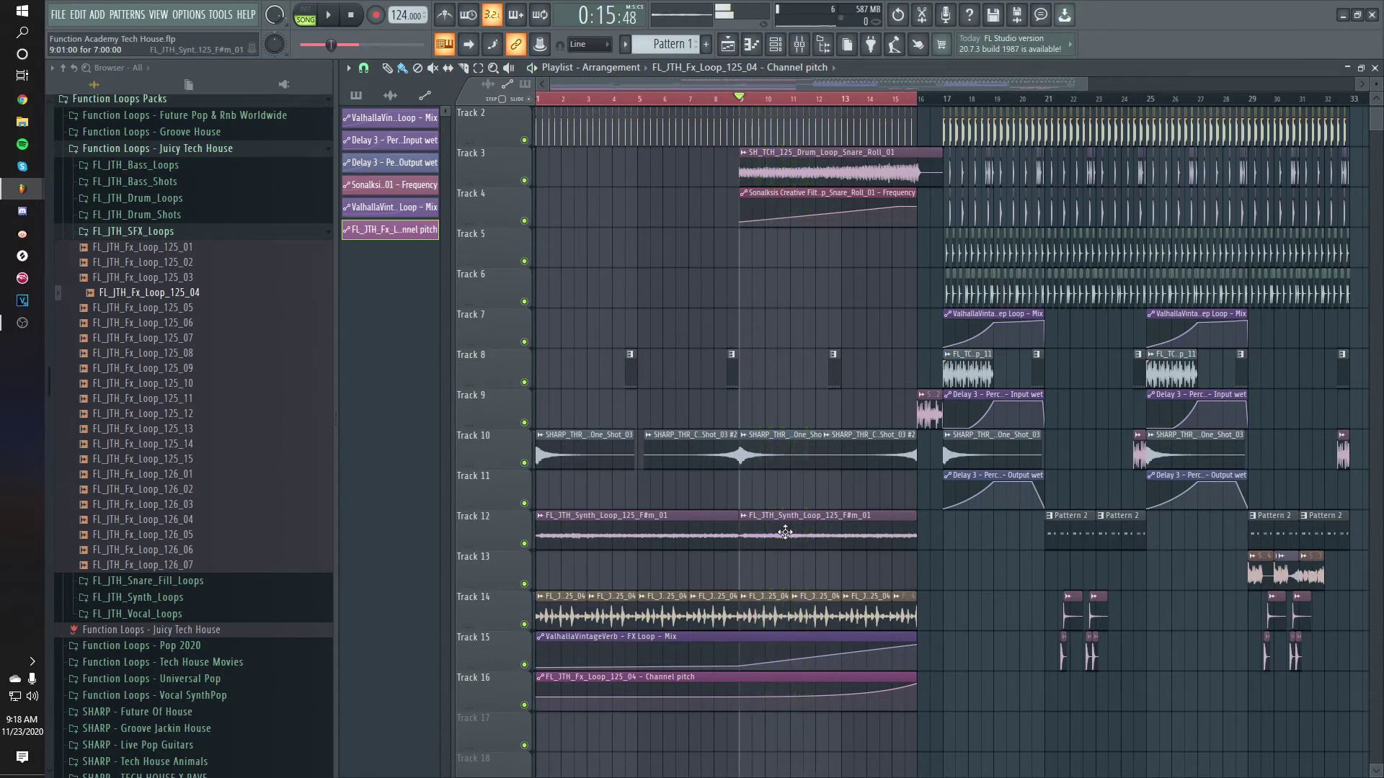
Set FL_JTH_Synth_Loop_125_F#m_01 to Stretch mode and create its Channel pitch automation clip.
double_click(785, 533)
left_click(827, 351)
left_click(827, 386)
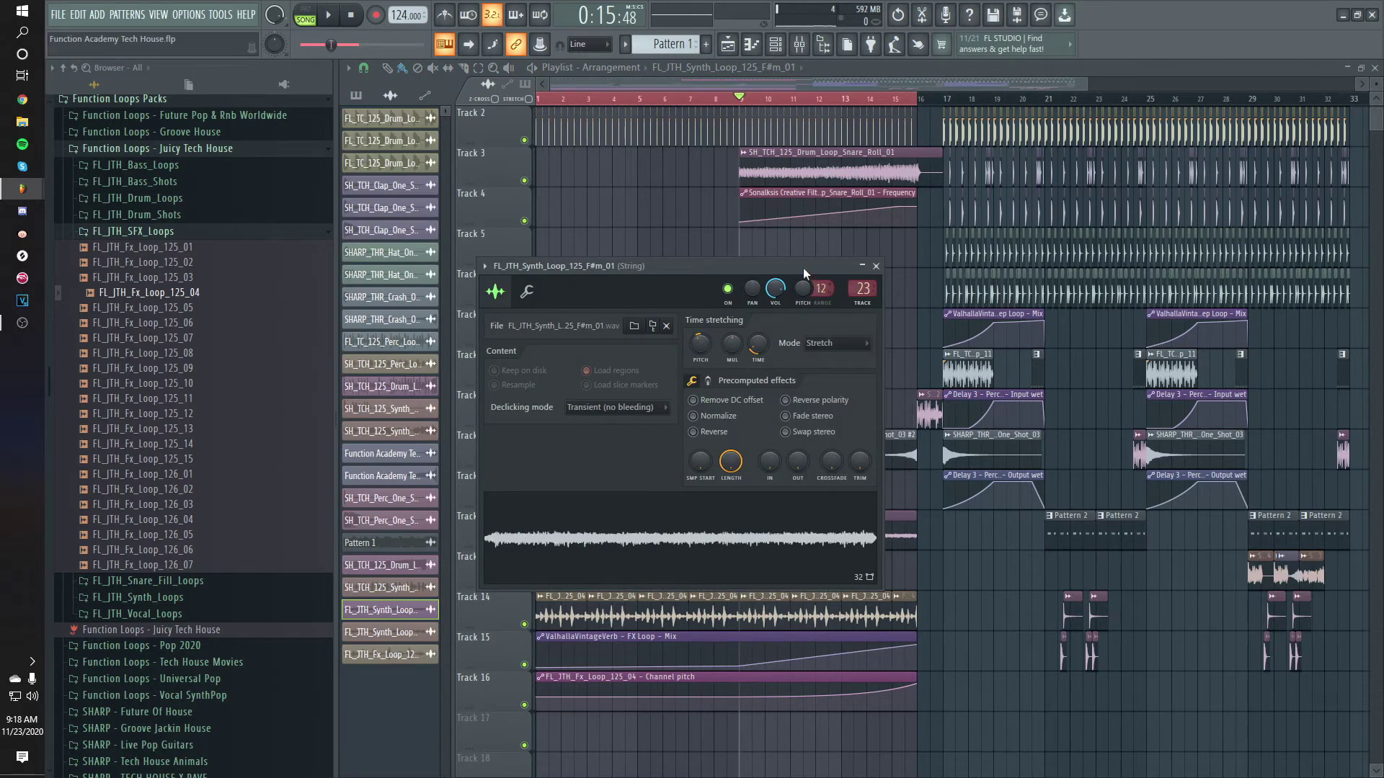
left_click_drag(805, 272, 775, 184)
right_click(774, 200)
left_click(768, 197)
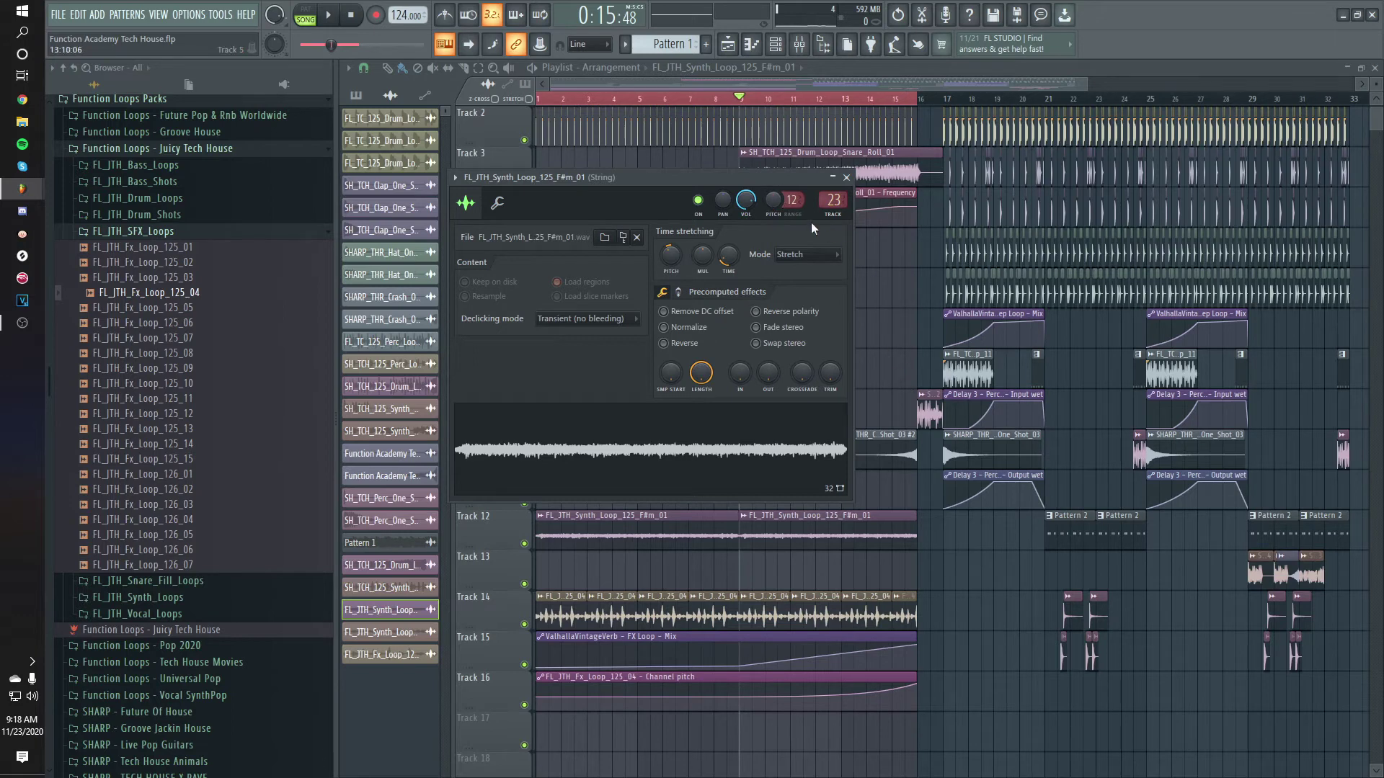
right_click(774, 200)
left_click(792, 316)
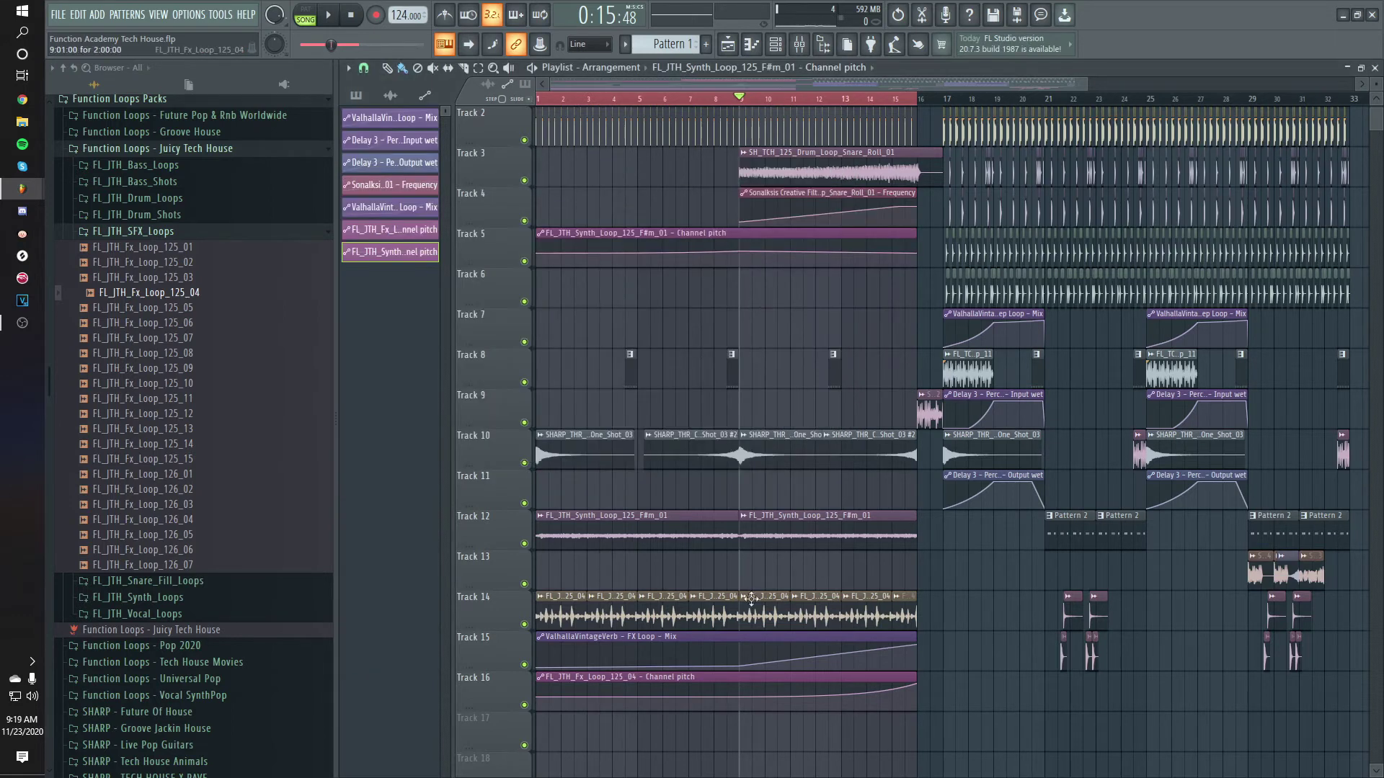
Move the synth pitch automation clip to Track 13 and audition bars 11–16.
right_click(743, 696)
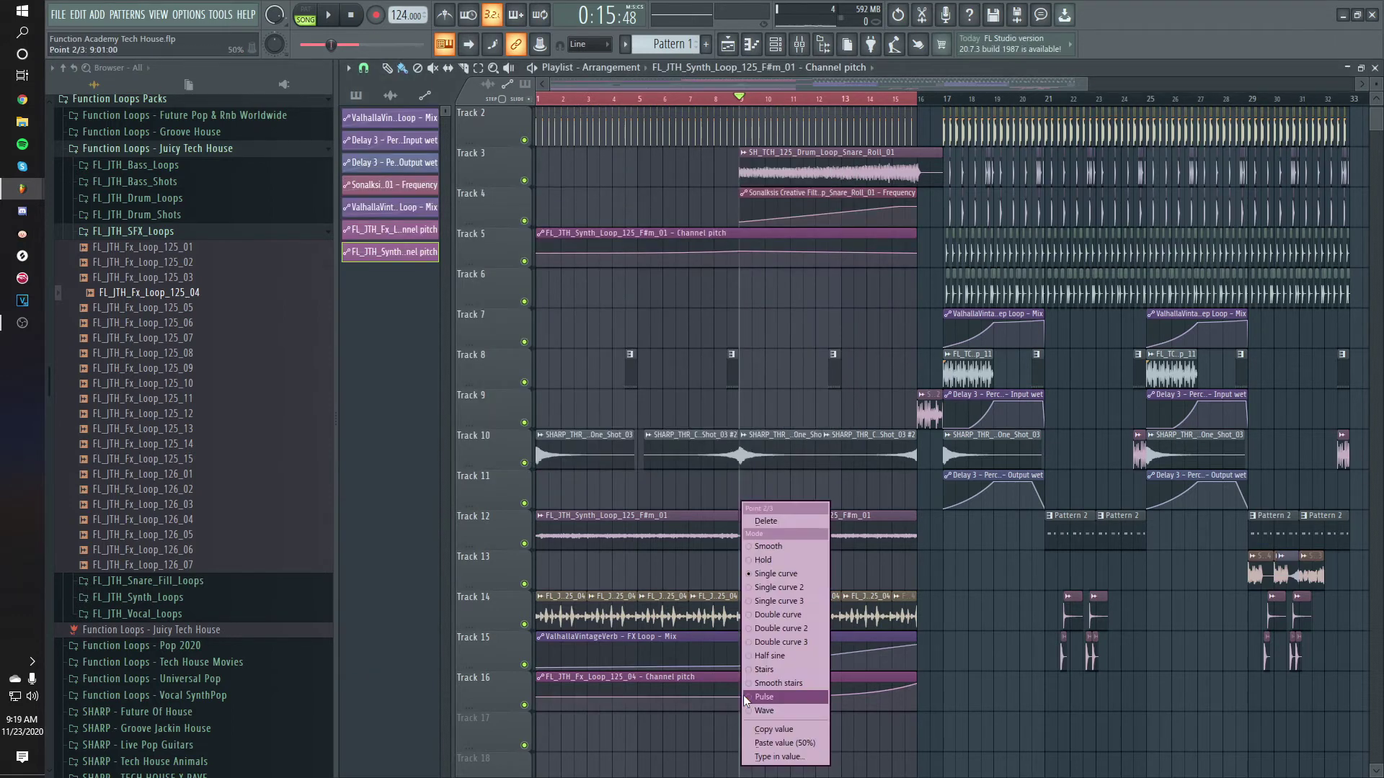
left_click(783, 728)
key("space")
left_click(868, 101)
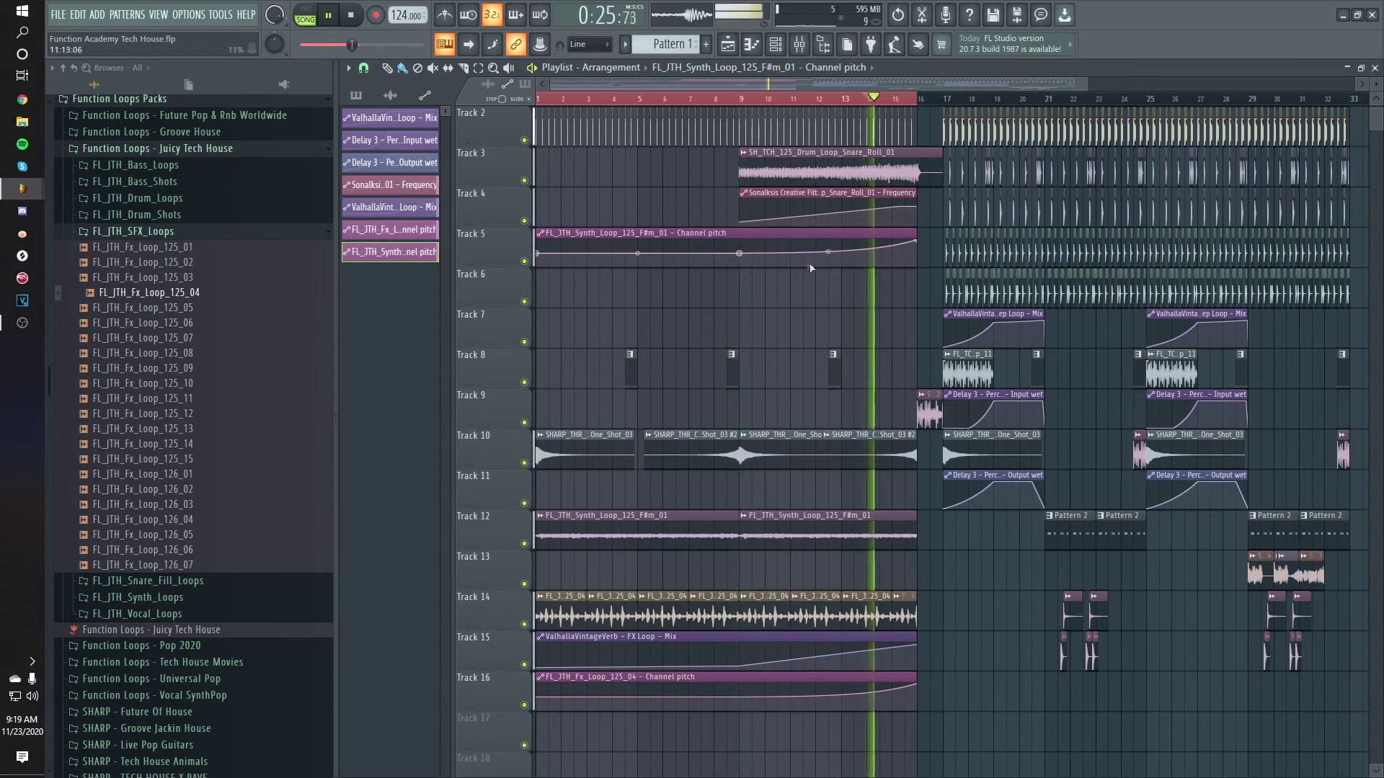
left_click_drag(690, 251, 690, 574)
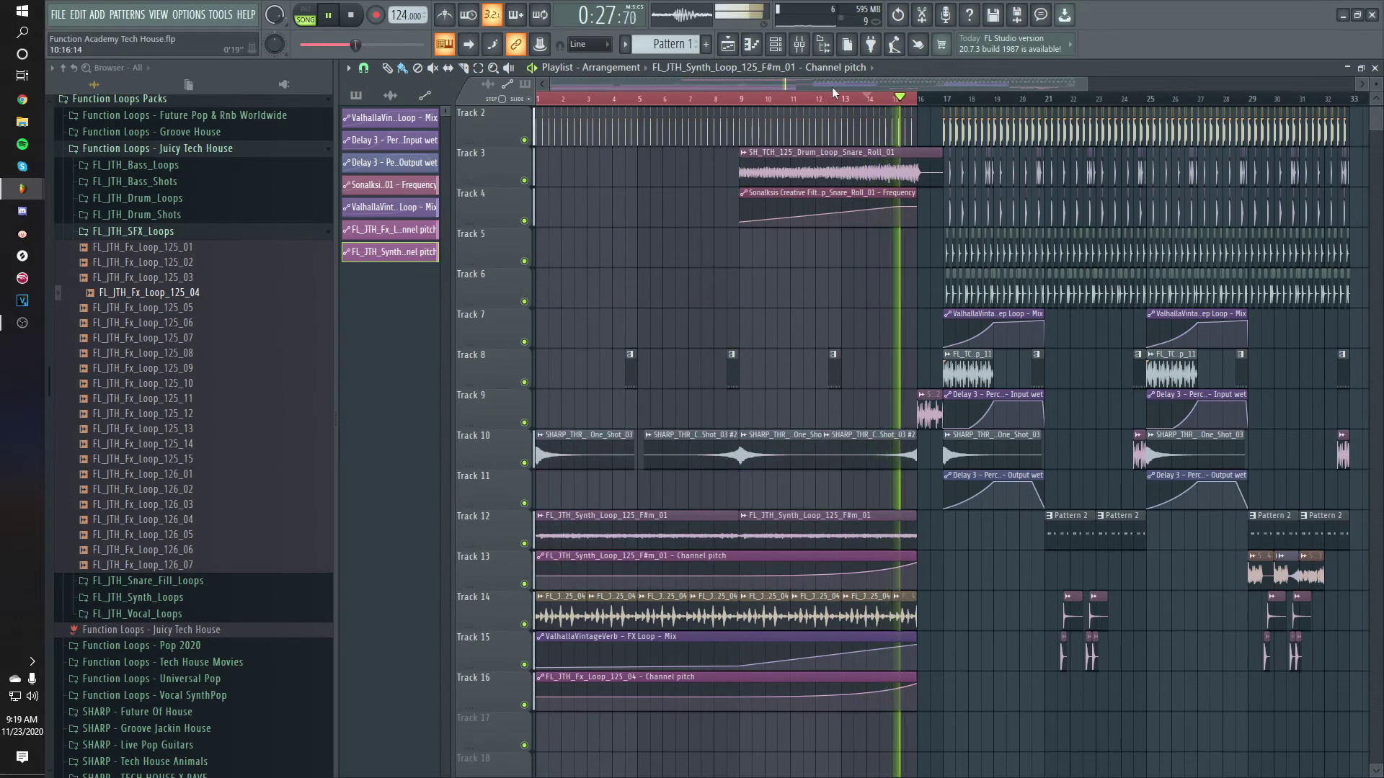
left_click(797, 101)
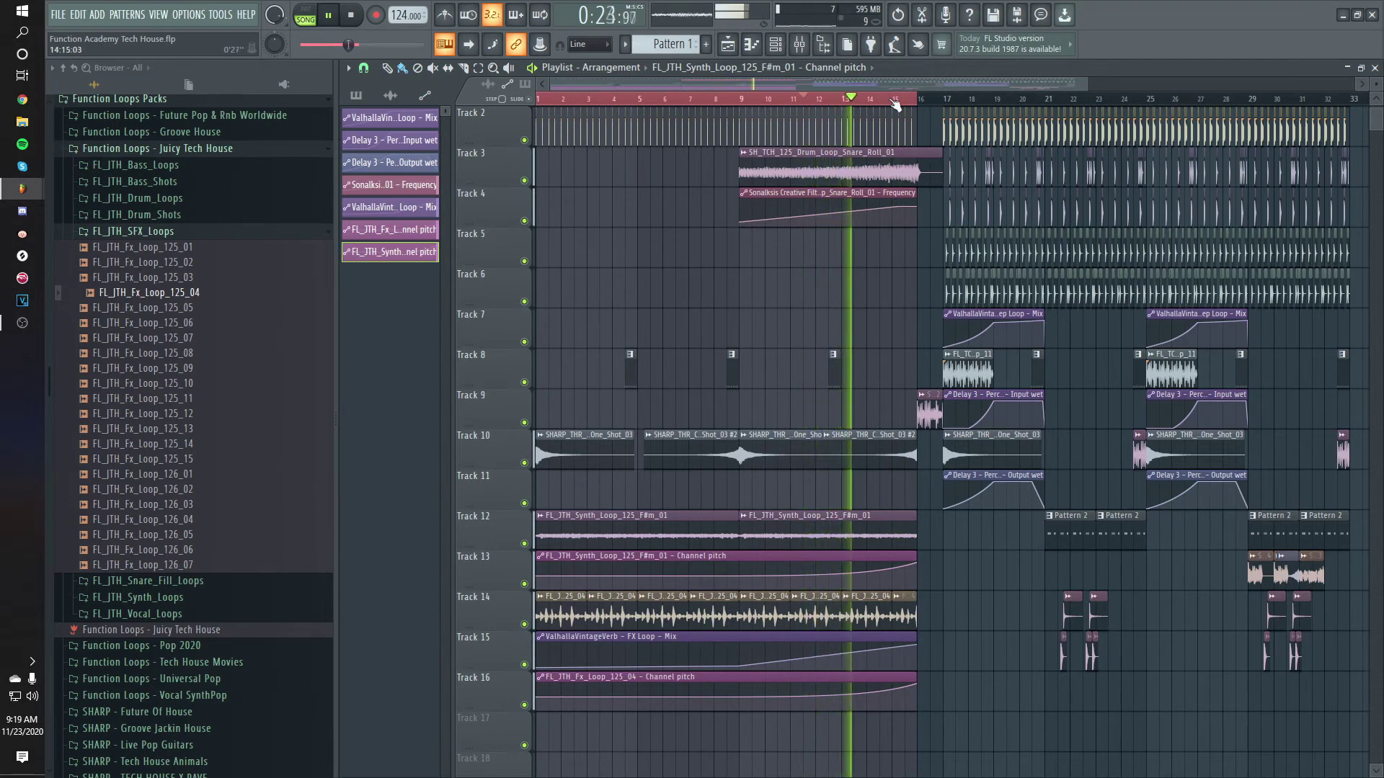
left_click(845, 100)
double_click(868, 99)
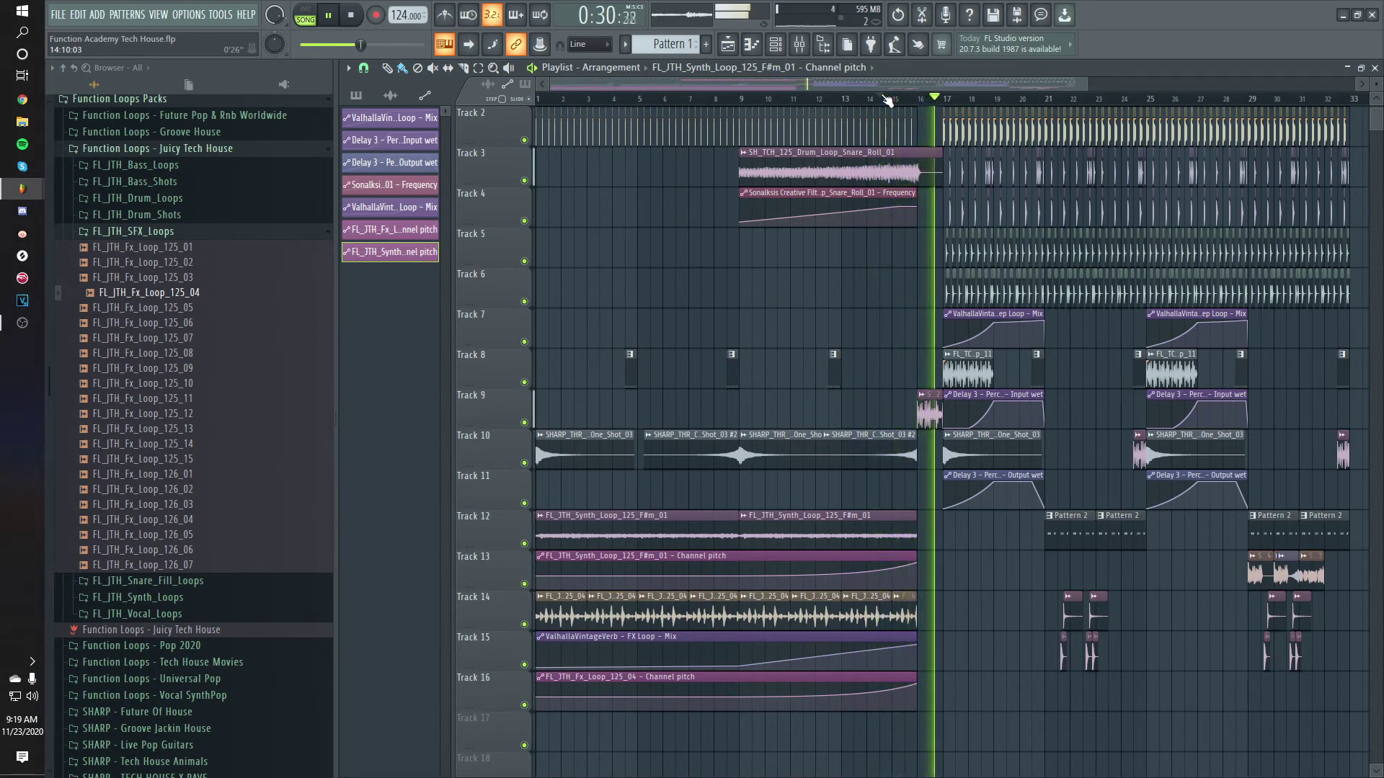
key("space")
left_click(170, 232)
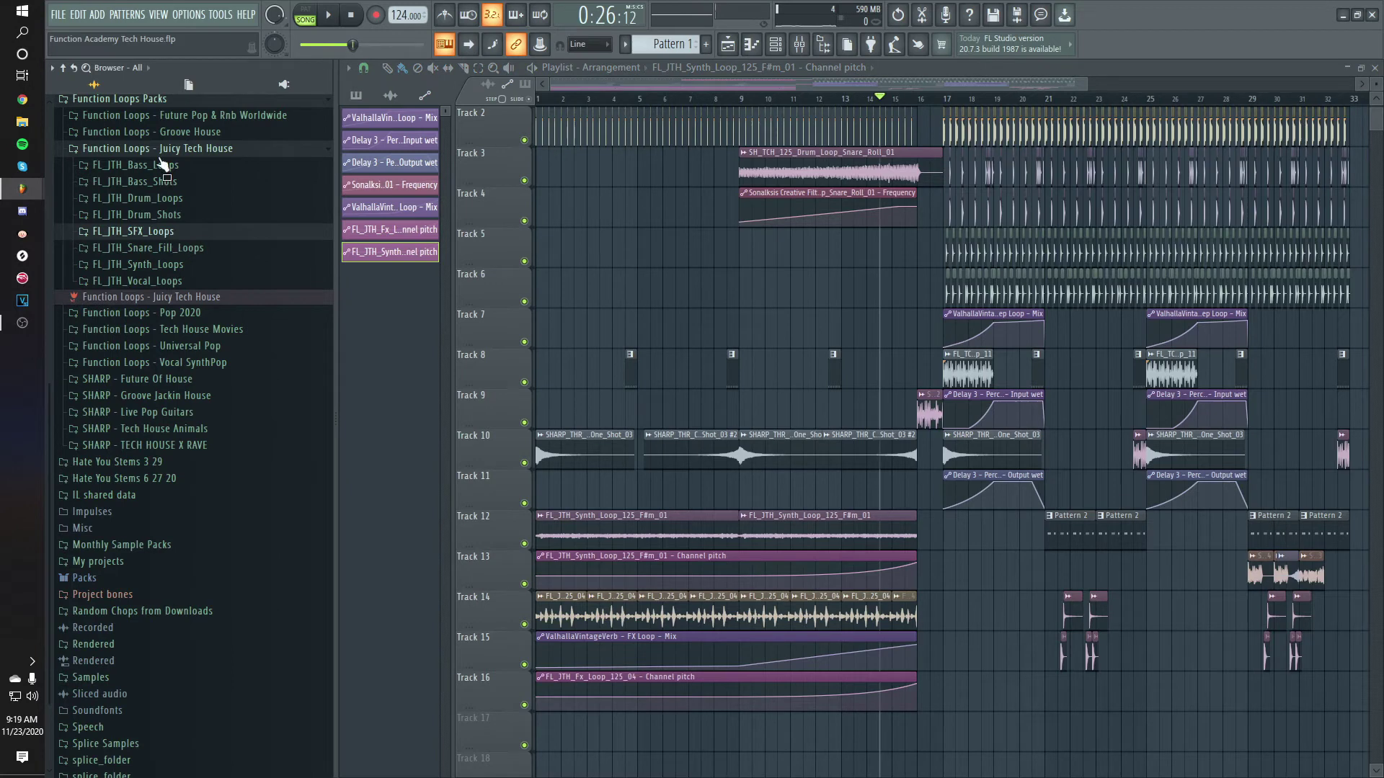
Place FL_GH_126_SFX_Loop_08 from the Groove House SFX loops on Track 17 at bar 1 and solo it.
left_click(159, 154)
left_click(197, 222)
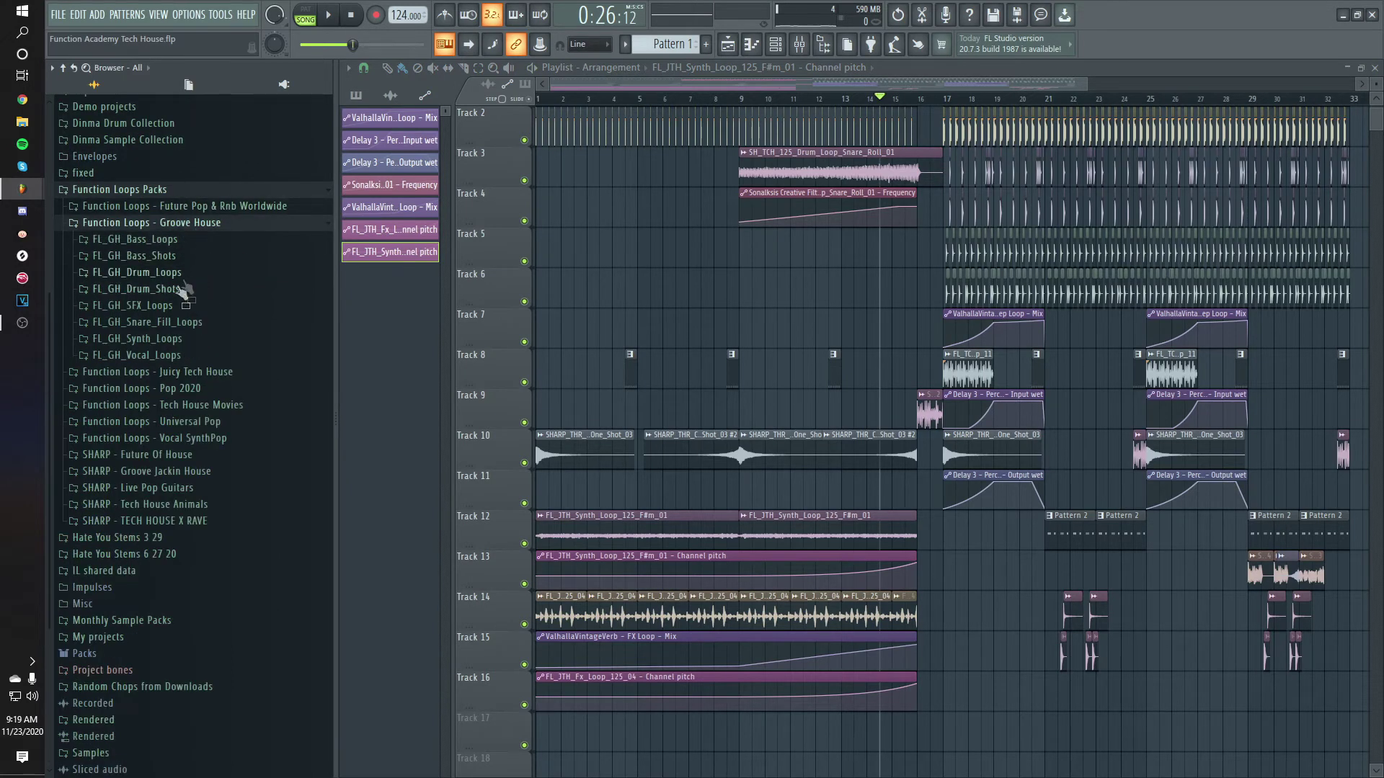
left_click(174, 307)
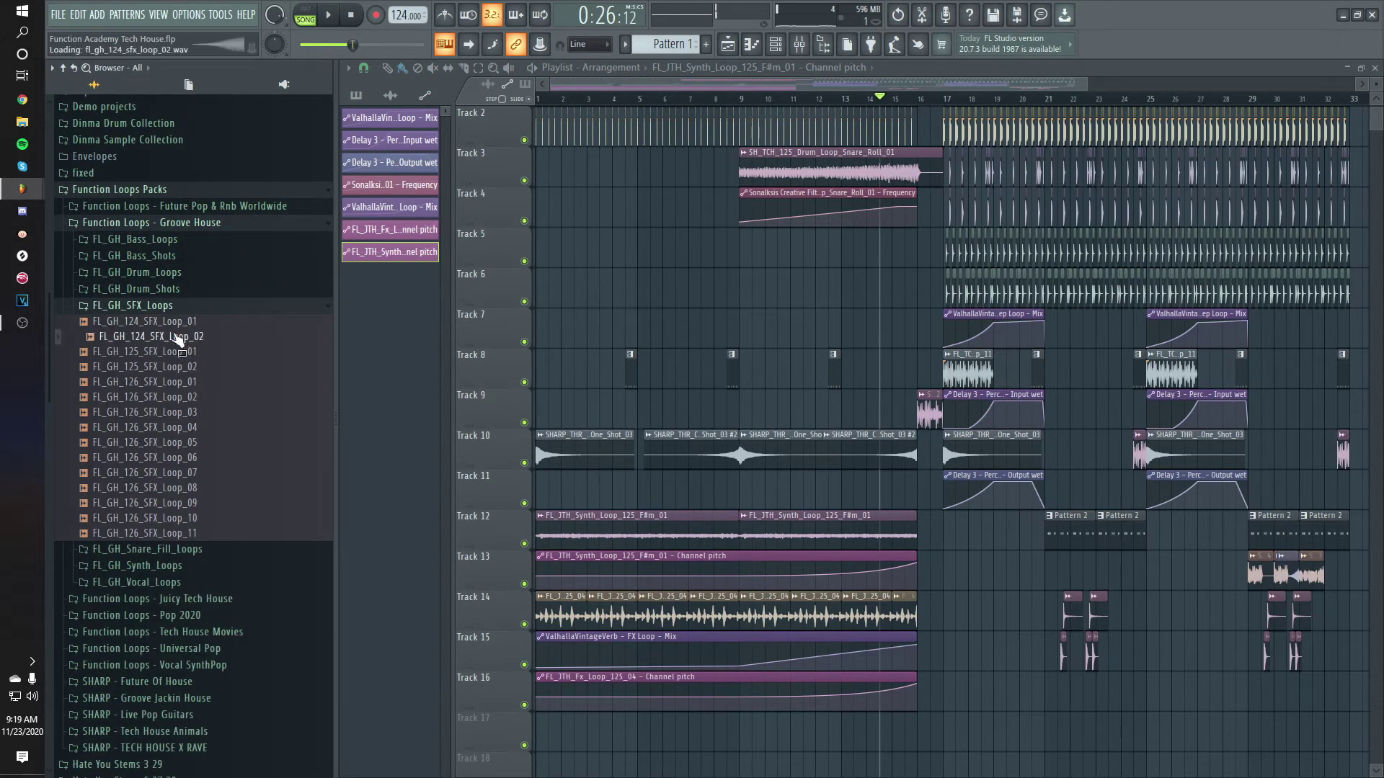
left_click_drag(152, 488, 482, 705)
key("space")
right_click(524, 740)
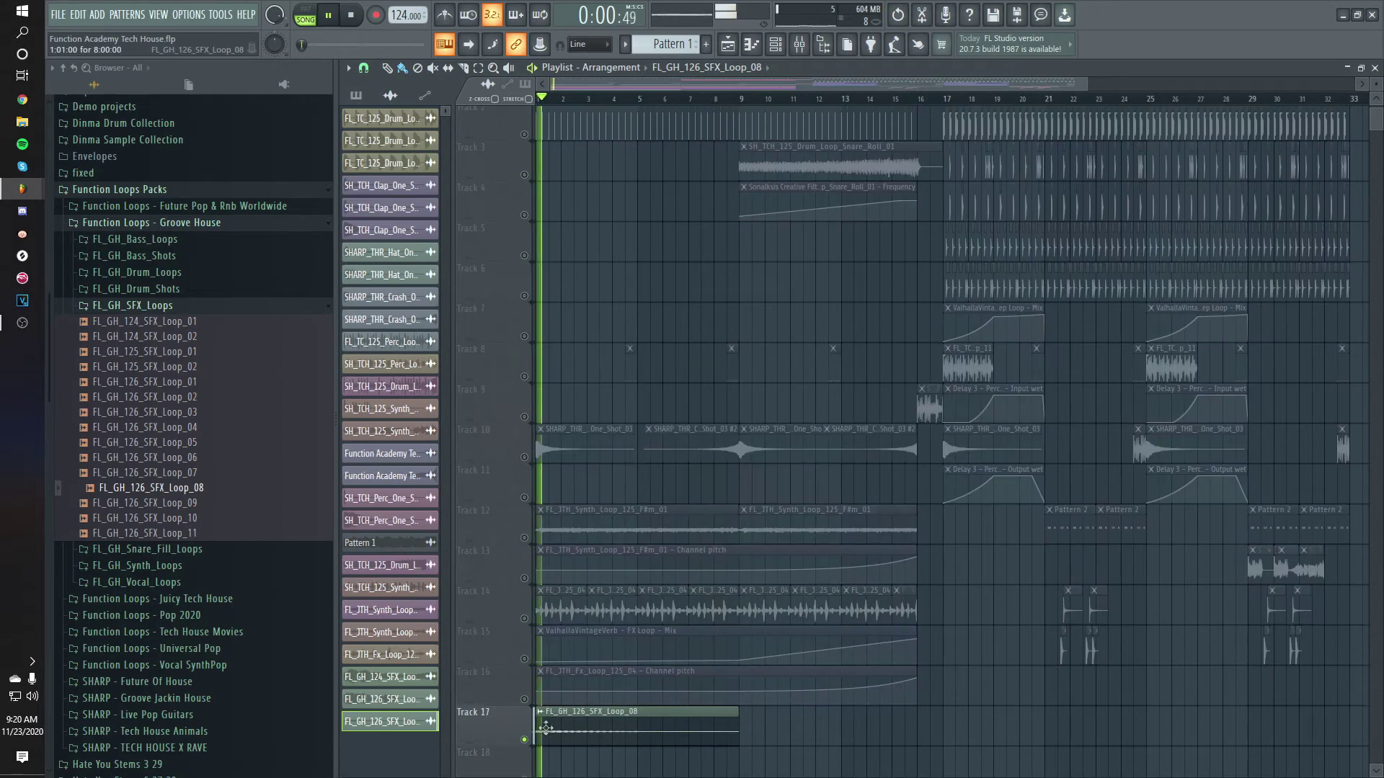
Add Dimension Expander and Fruity Parametric EQ 2 to the loop's insert, first EQ band at 168 Hz.
double_click(545, 729)
left_click(800, 149)
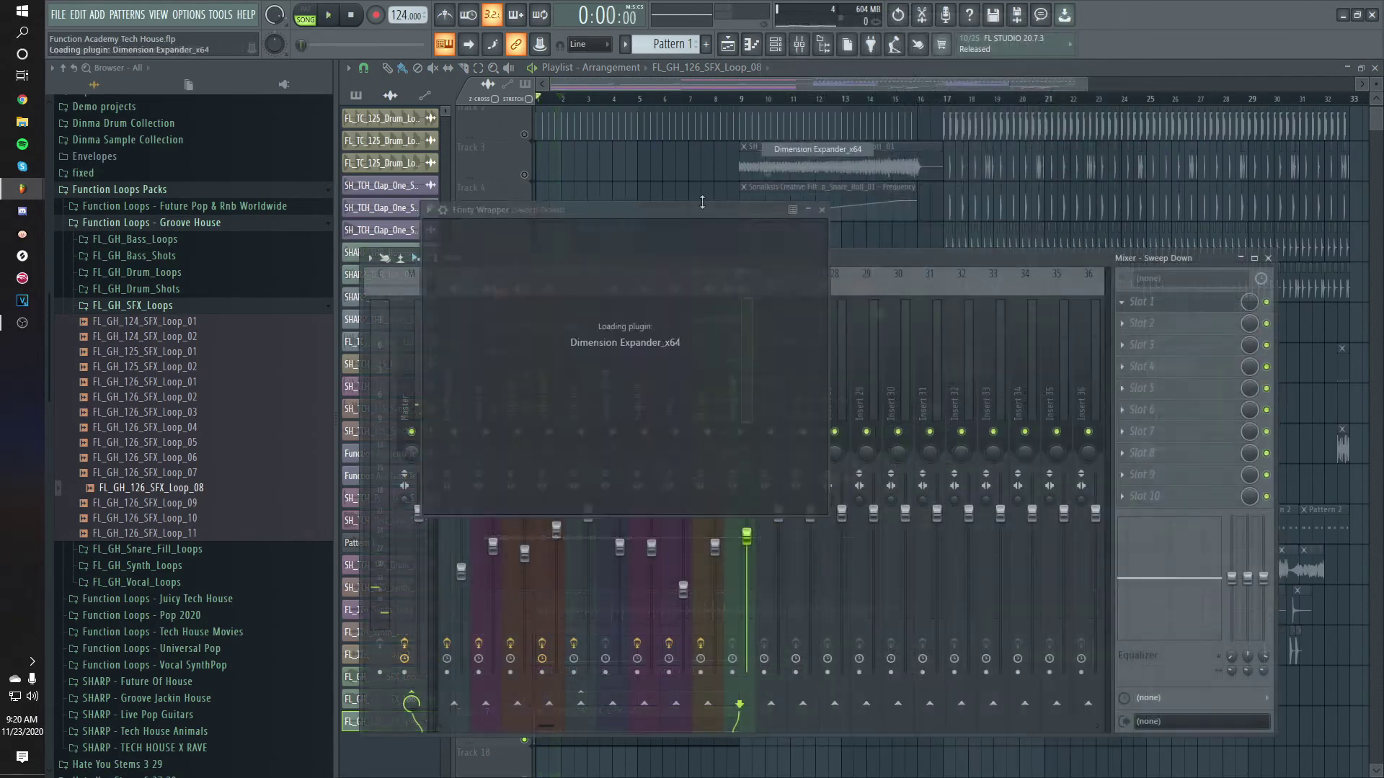
key("space")
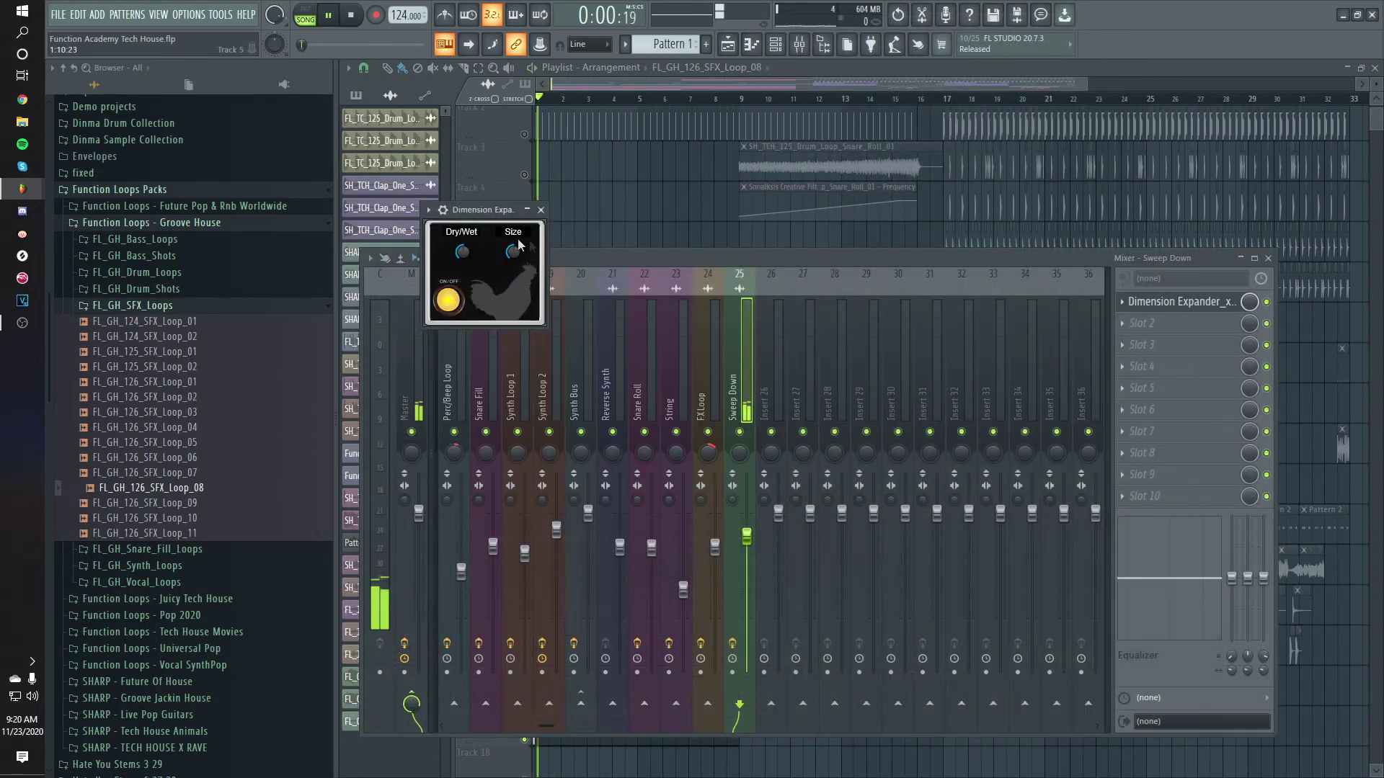
left_click(1182, 323)
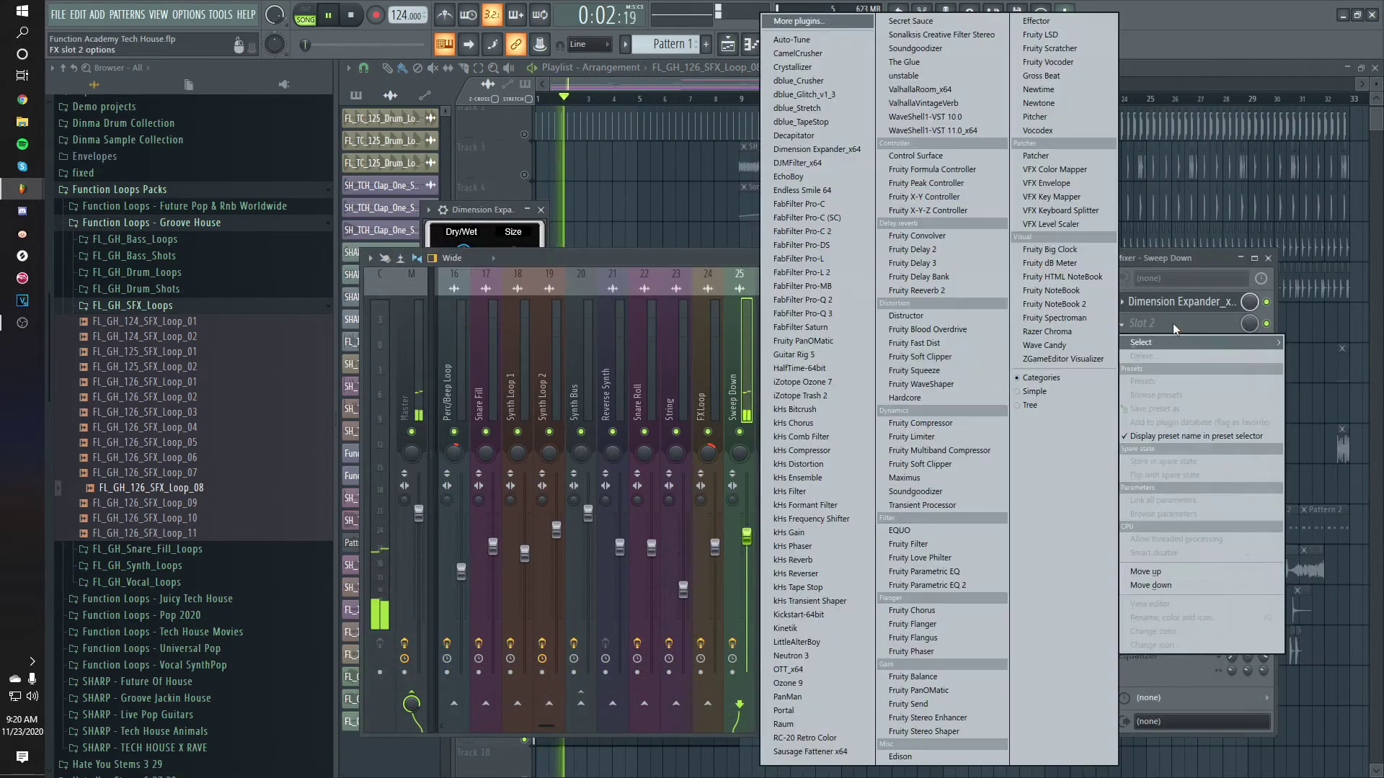
left_click(937, 588)
key("space")
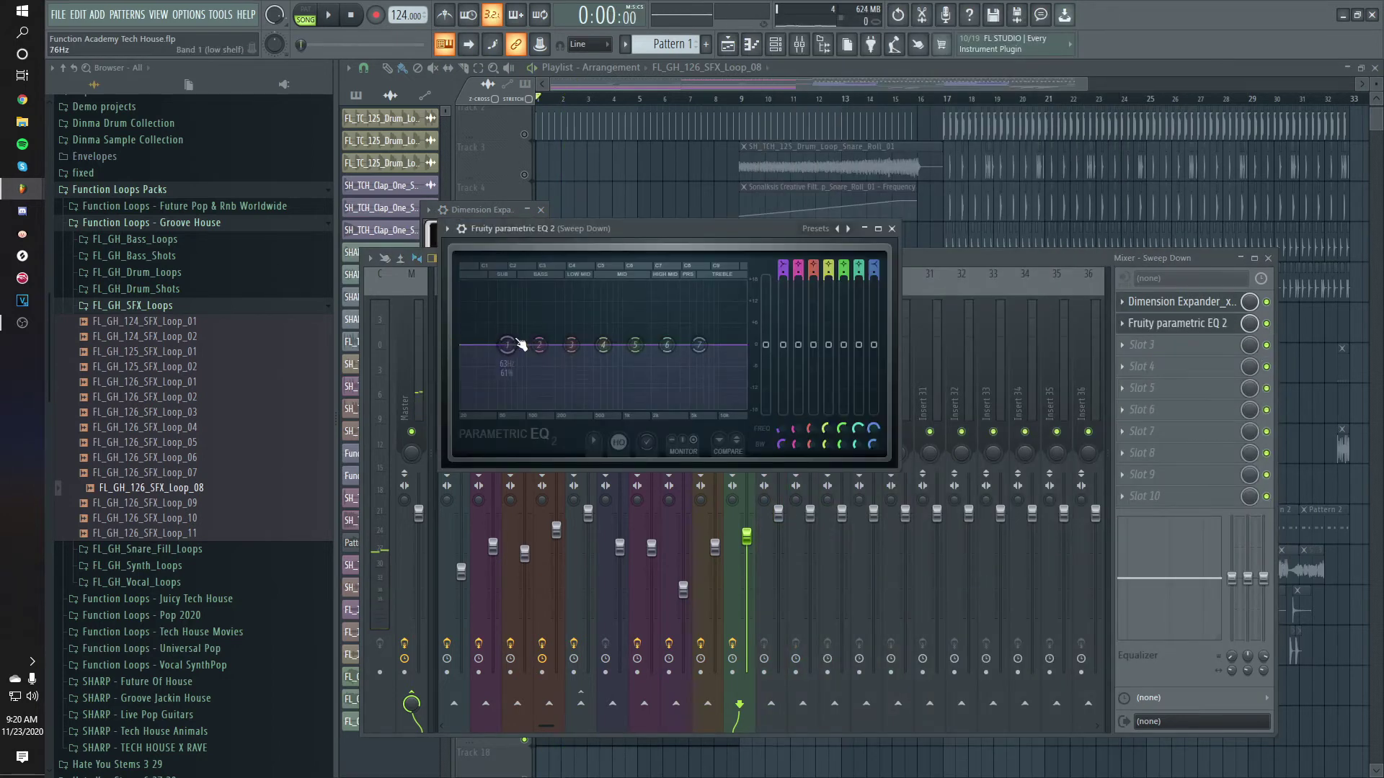
key("space")
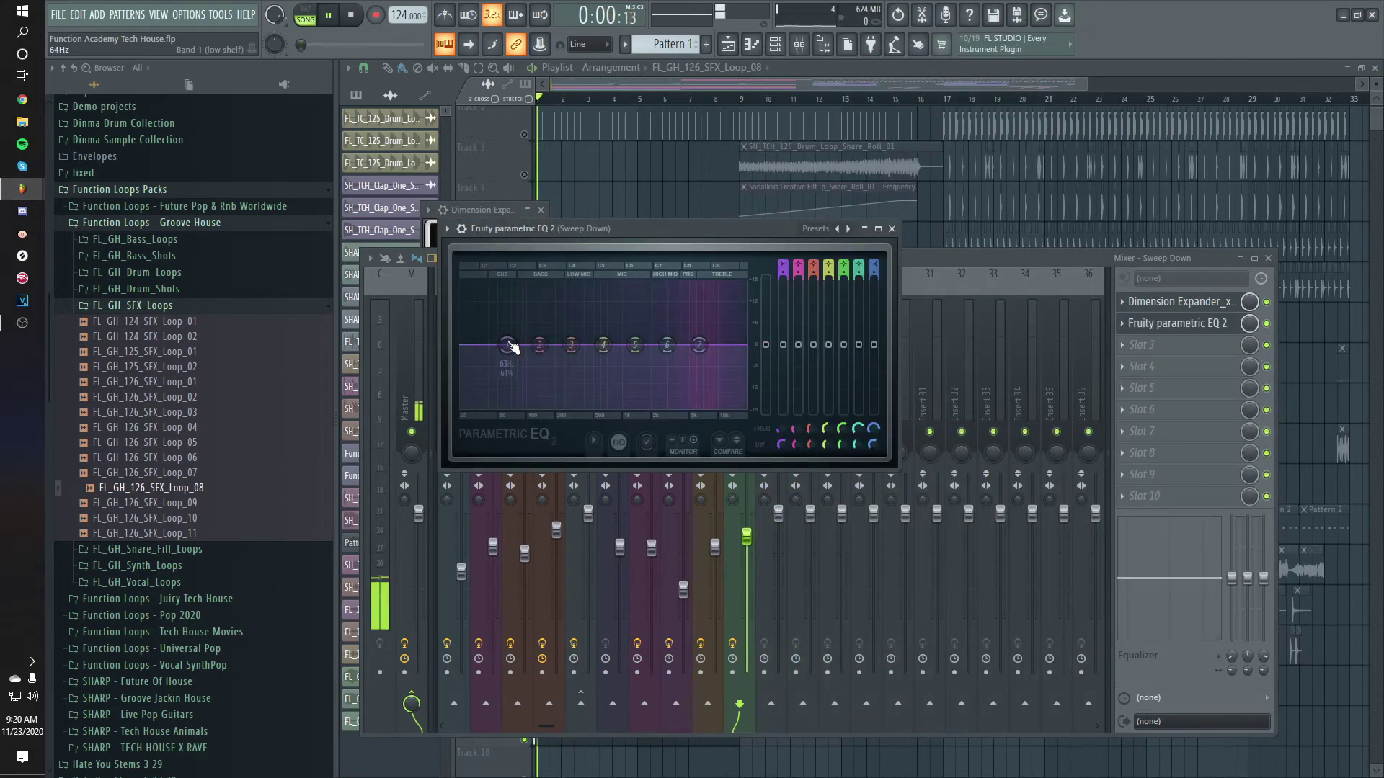
key("space")
left_click_drag(516, 319, 631, 406)
key("space")
key("space")
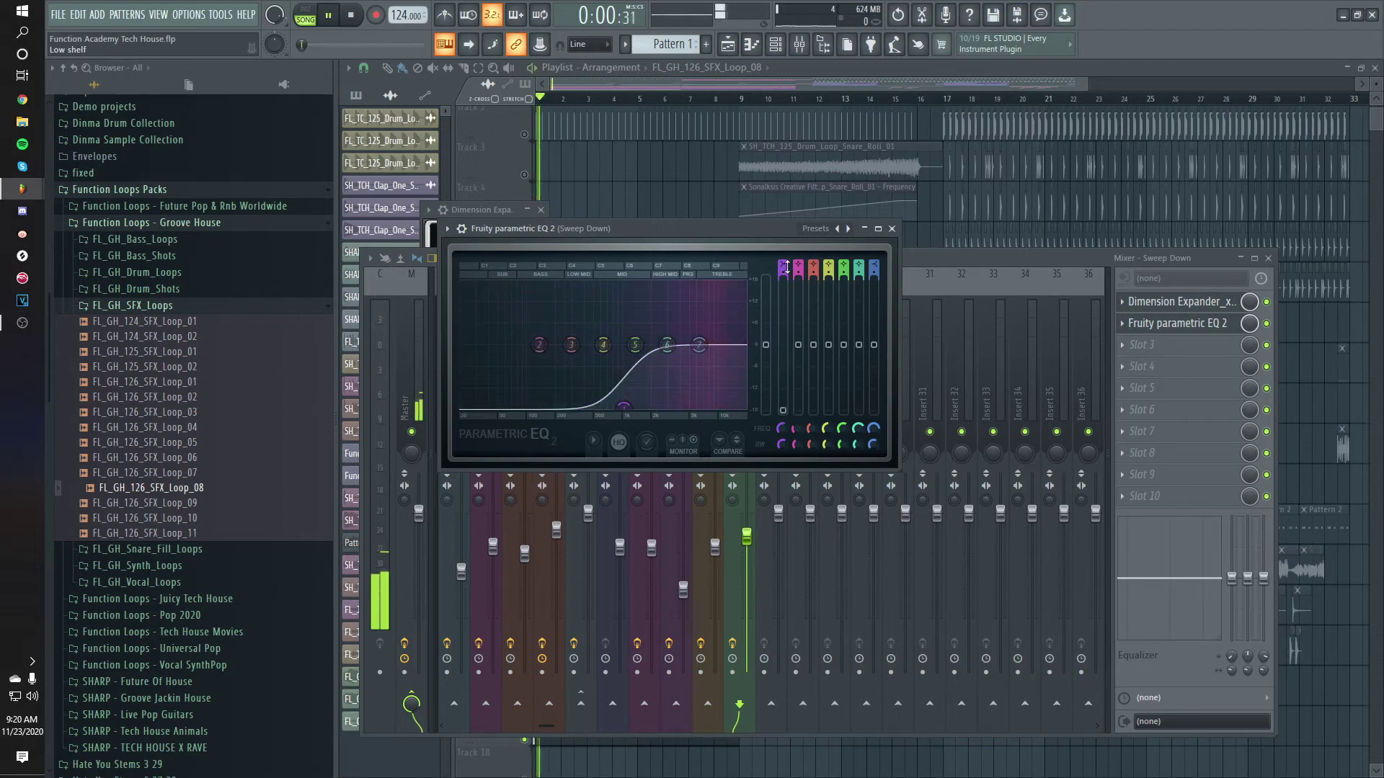
Add ValhallaVintageVerb with 1.72 s decay, lower mix and 420 Hz low cut.
scroll(783, 266, "down", 3)
scroll(783, 266, "up", 1)
left_click(948, 262)
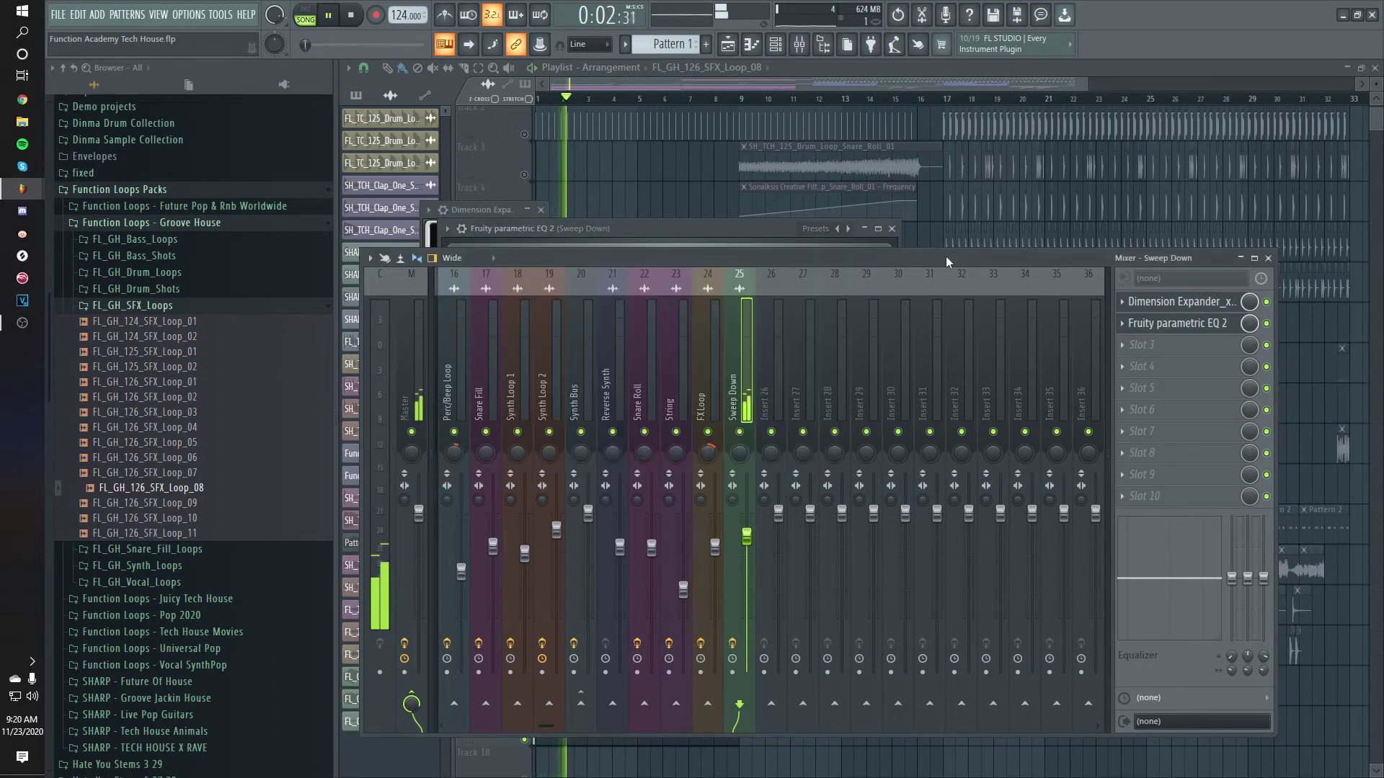
left_click(1188, 355)
key("space")
left_click_drag(603, 374, 596, 411)
left_click_drag(507, 367, 491, 503)
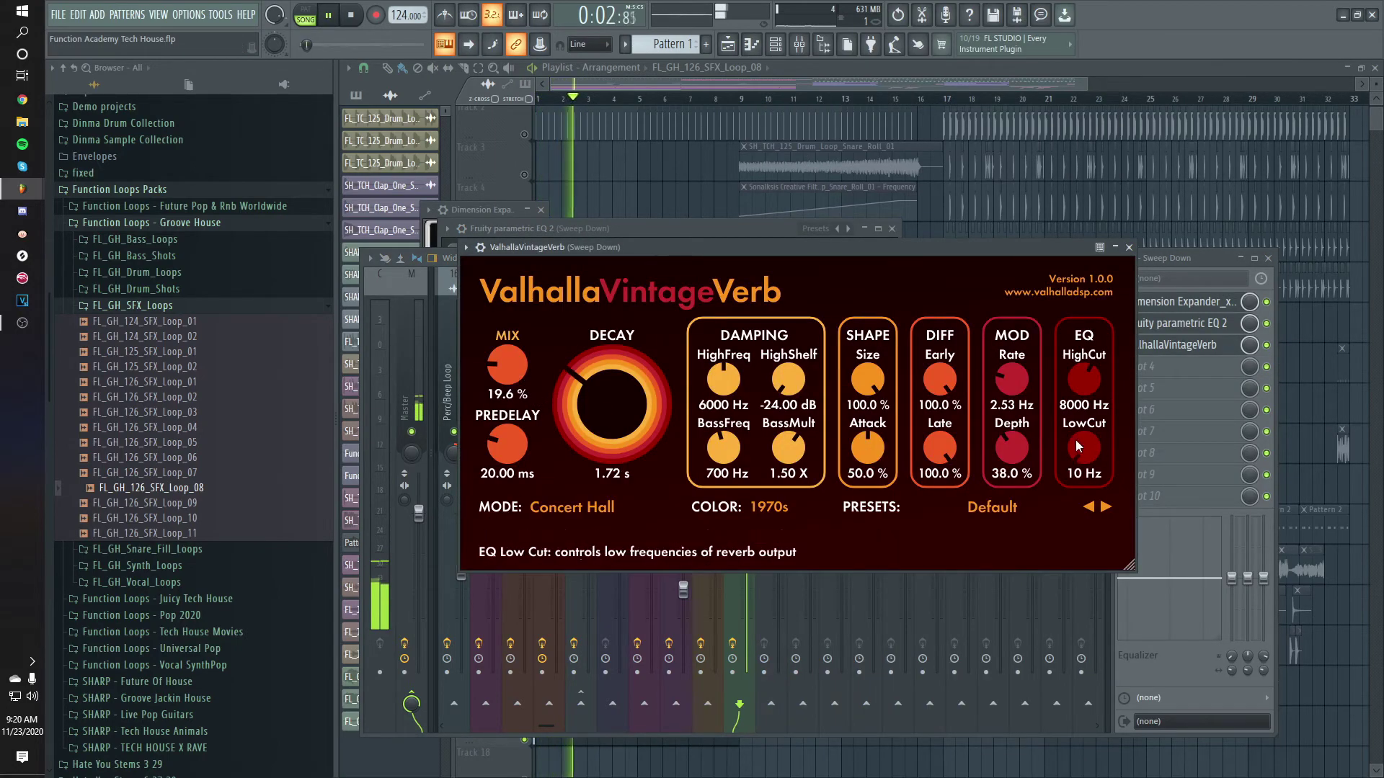
left_click_drag(1080, 450, 1079, 385)
left_click(743, 613)
key("space")
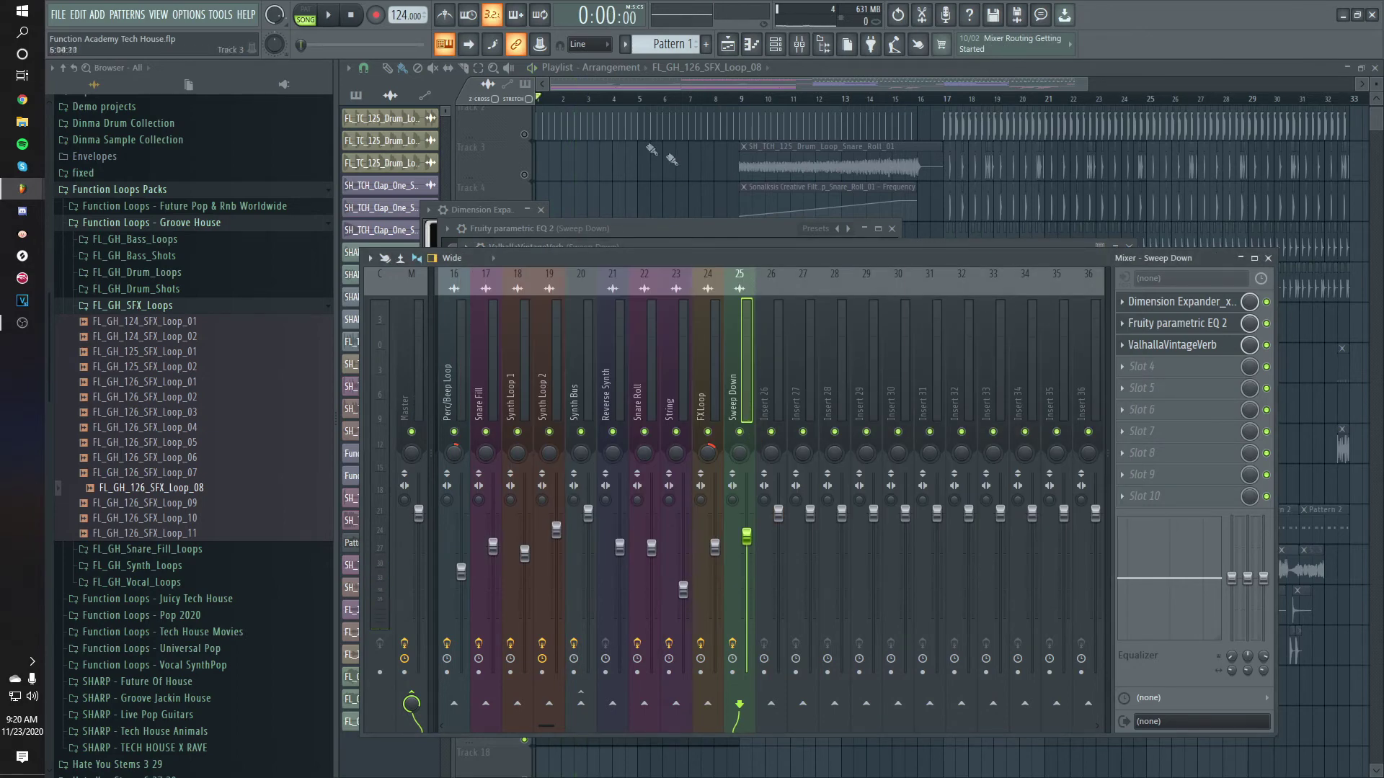
Copy the Track 17 loop to bar 17 and play it back from there.
key("F5")
key("space")
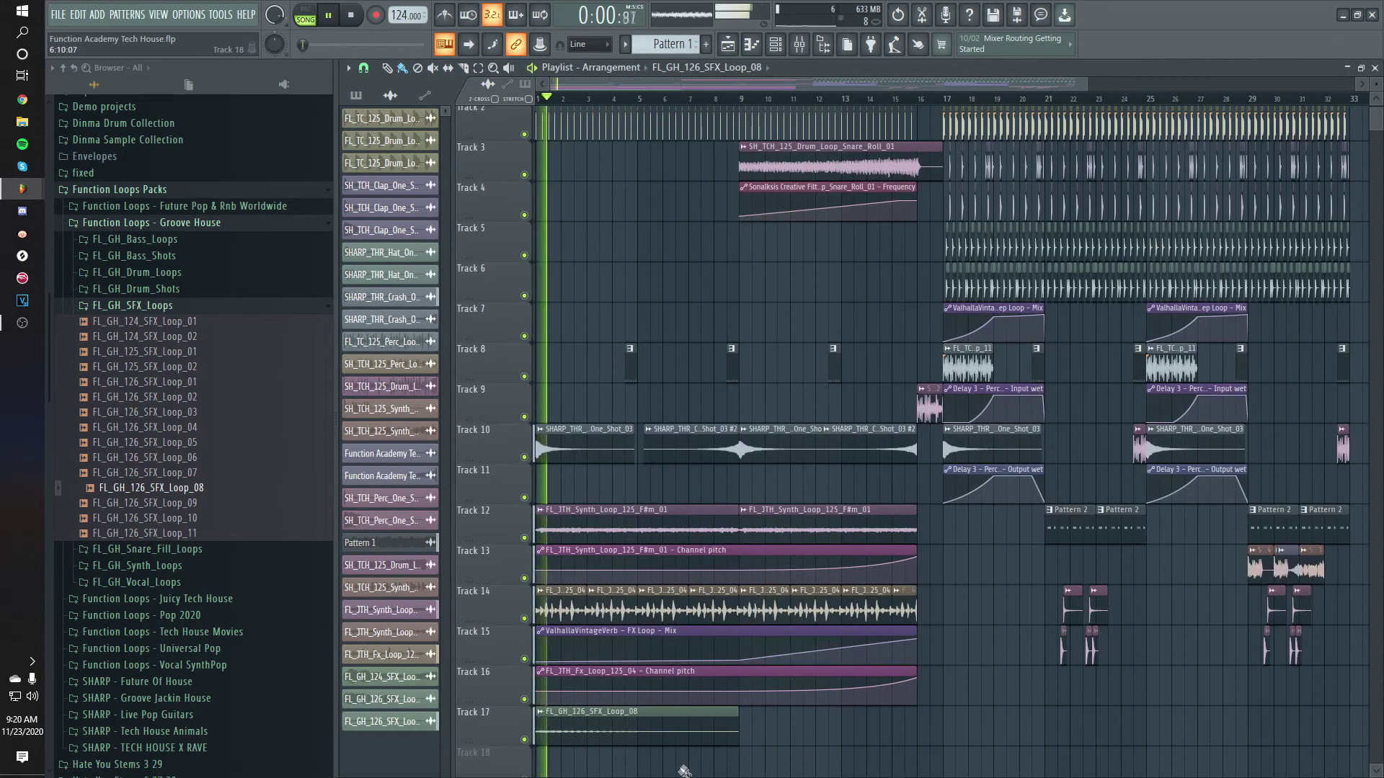
scroll(682, 771, "down", 1)
left_click_drag(599, 723, 870, 725)
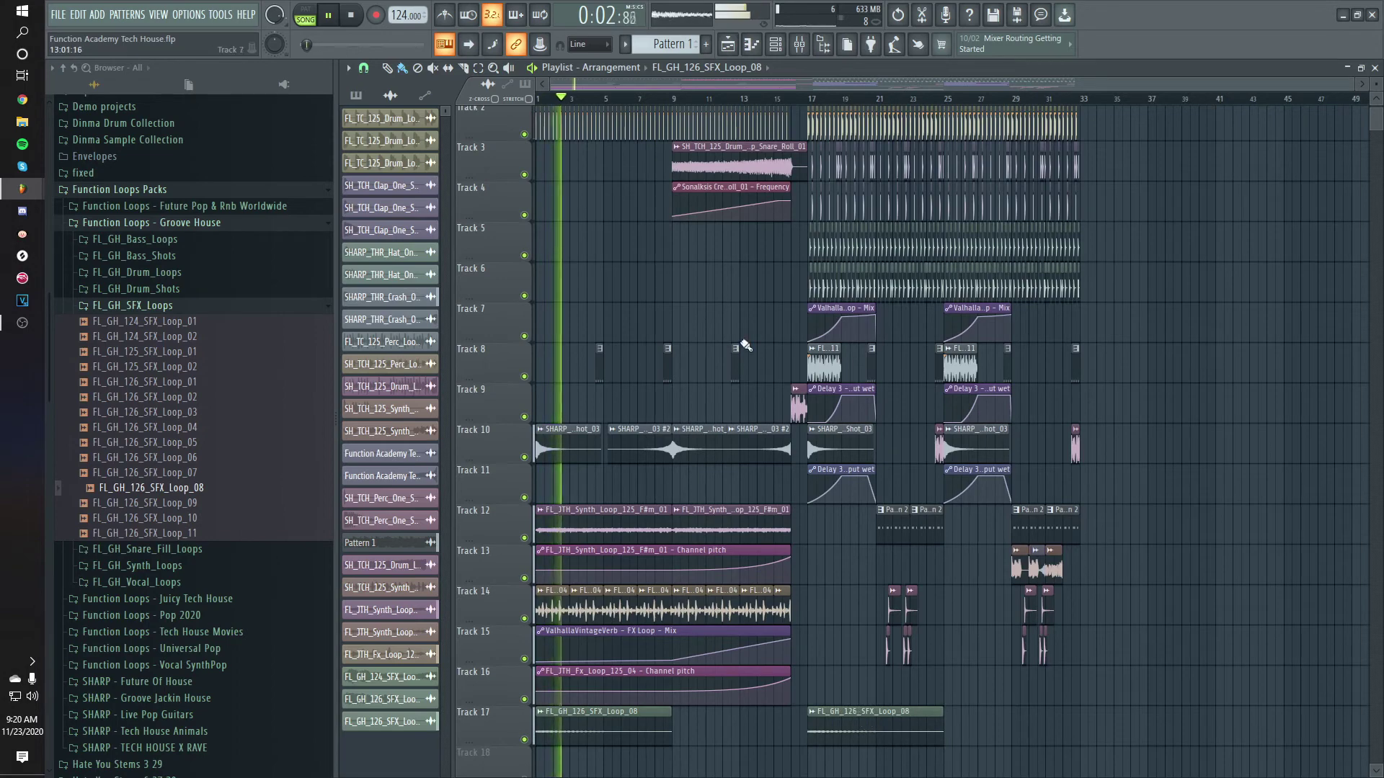
left_click(800, 44)
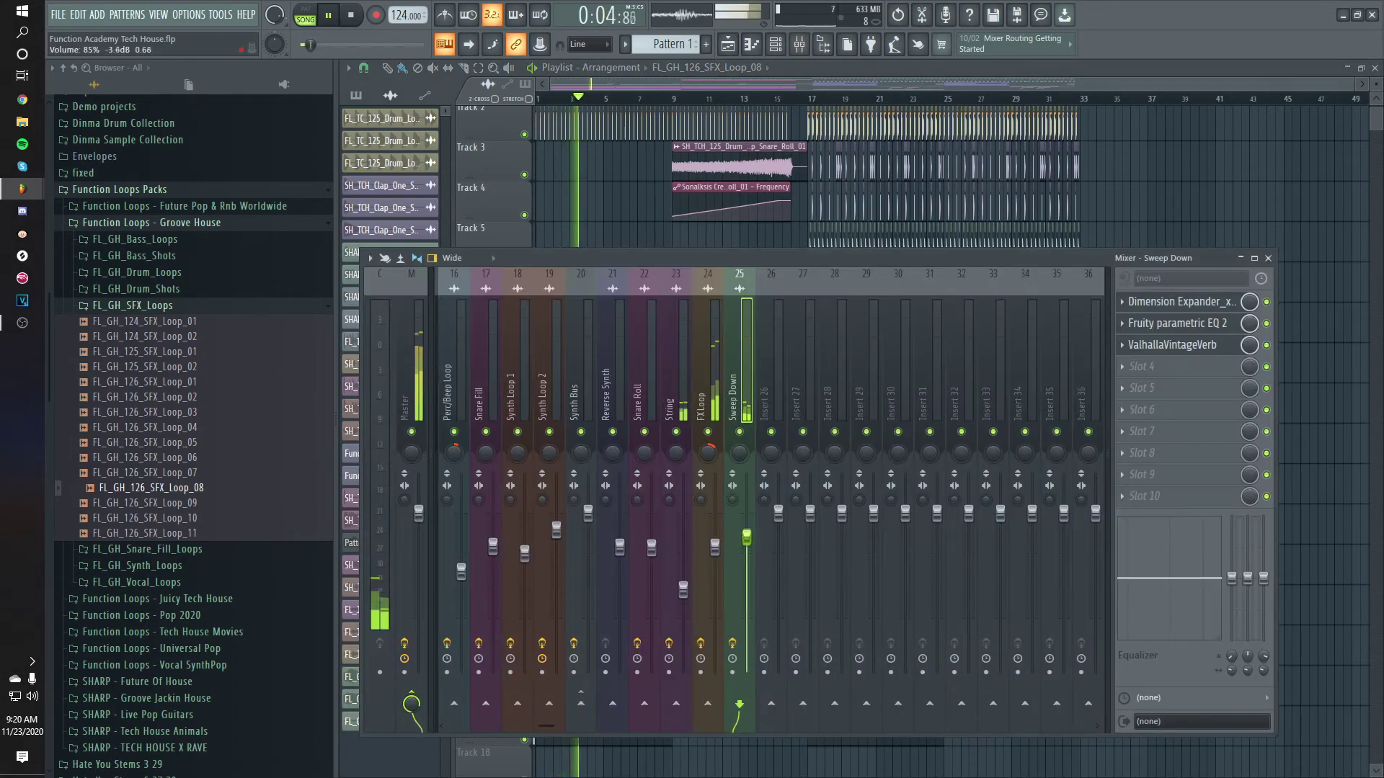
left_click(809, 98)
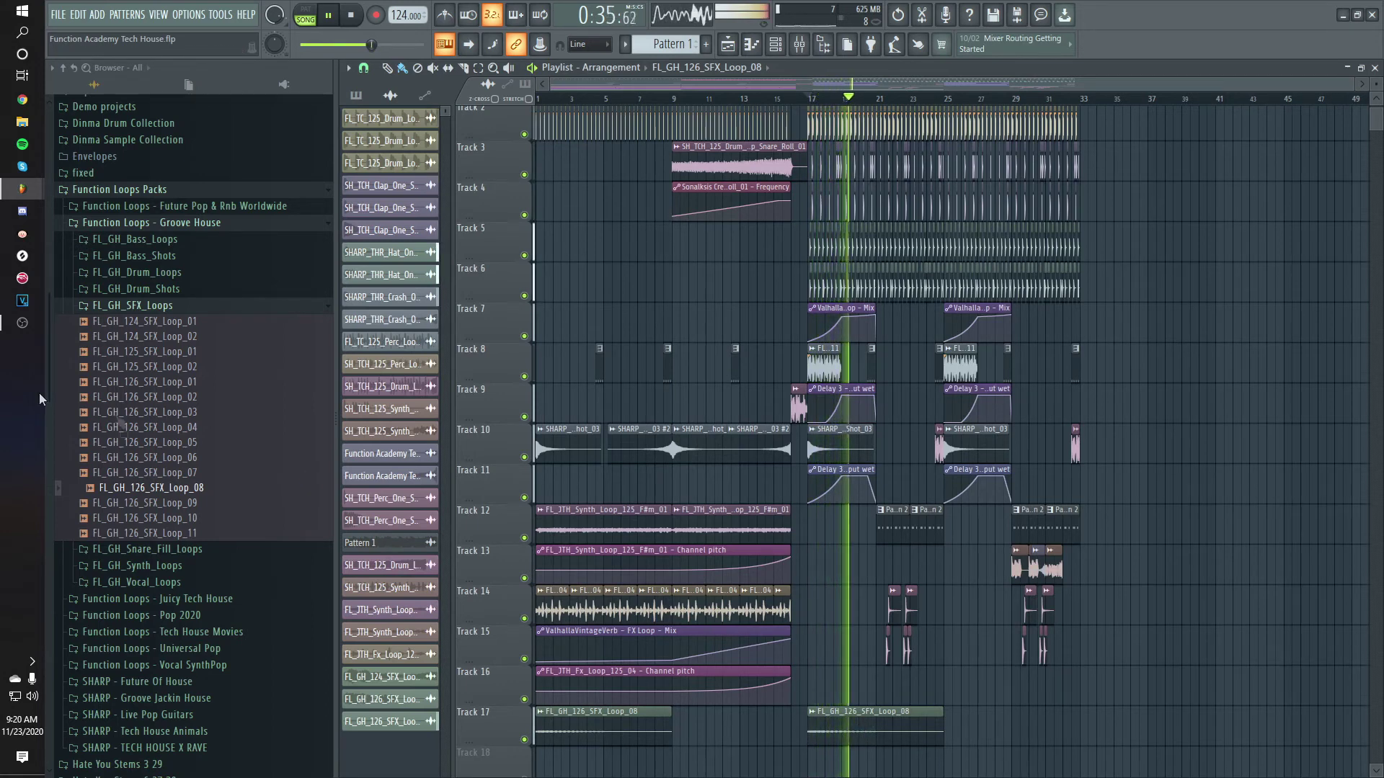
key("space")
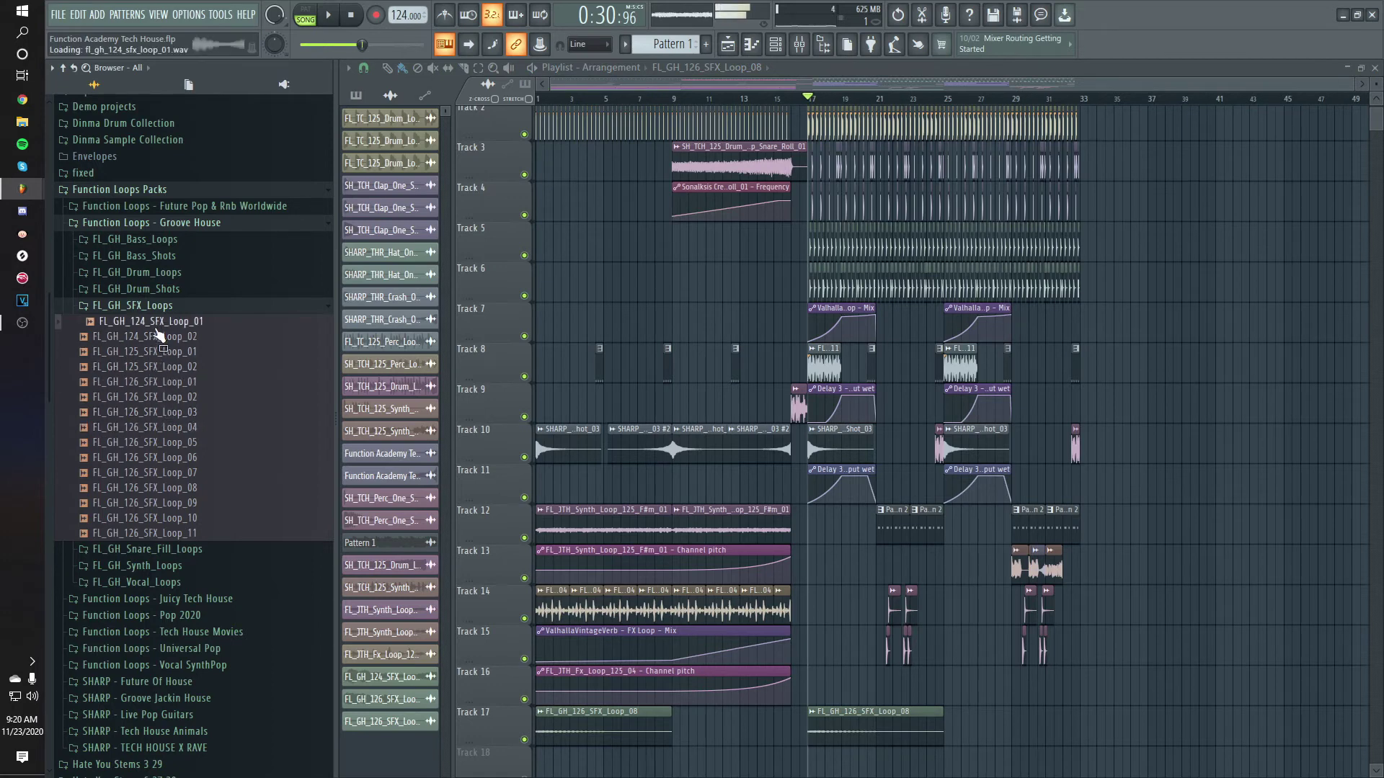
Place FL_GH_124_SFX_Loop_02 on Track 6 and fit it to the project tempo.
left_click_drag(160, 349, 728, 287)
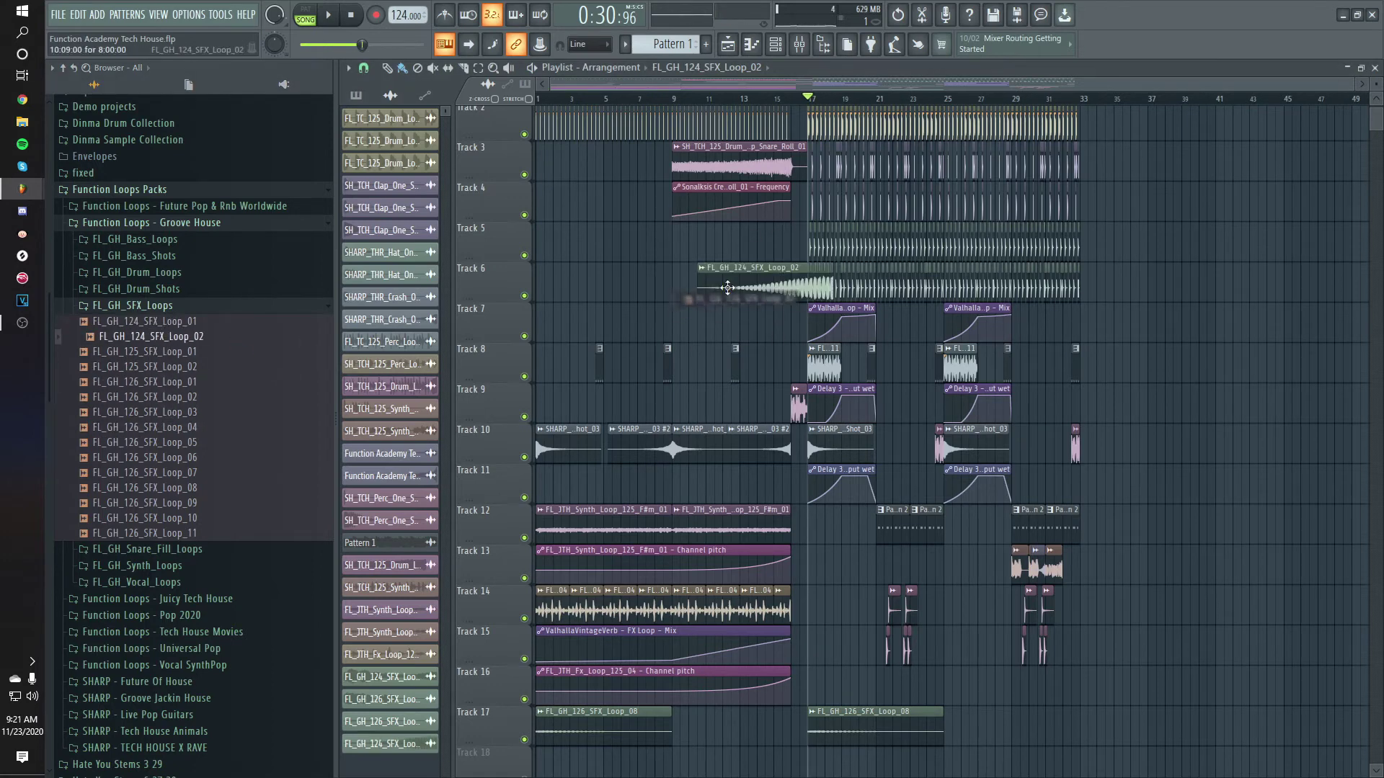
left_click(683, 268)
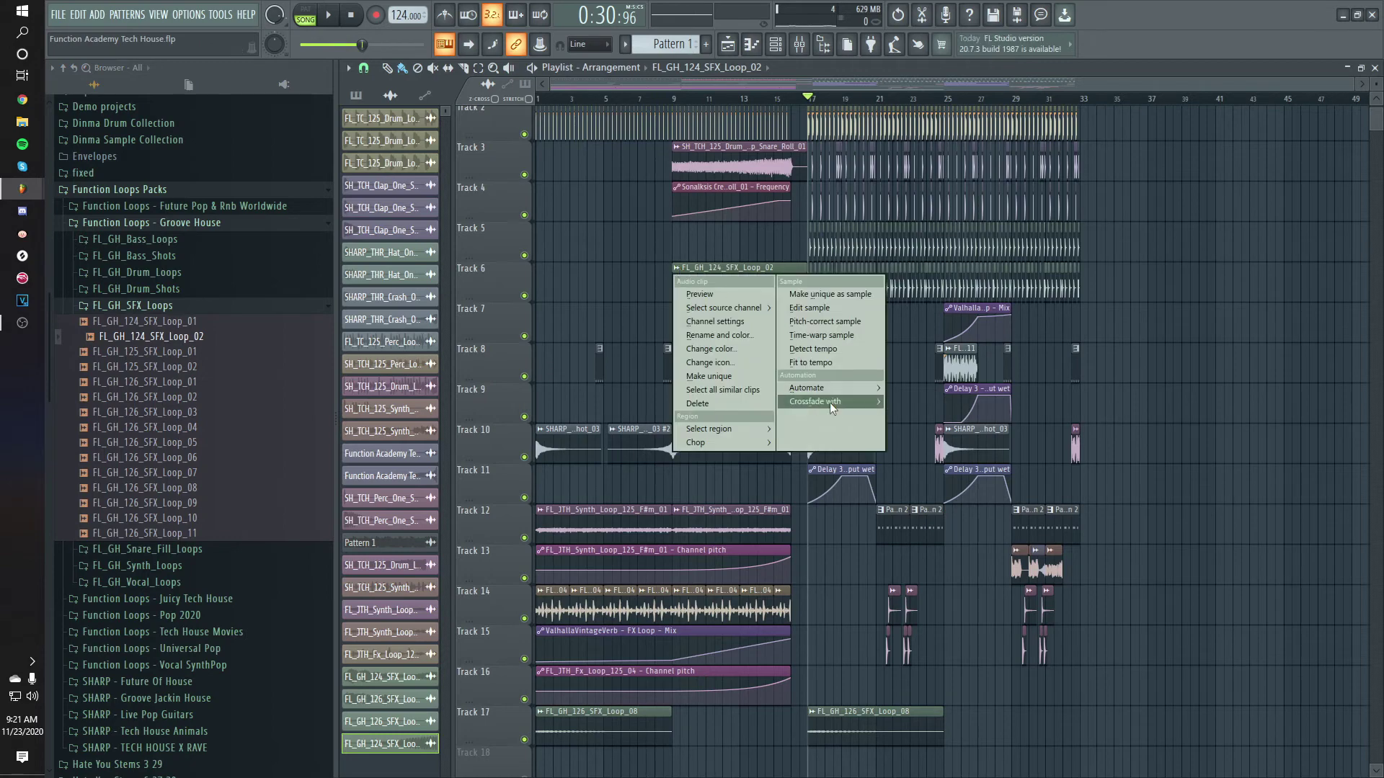
left_click(829, 365)
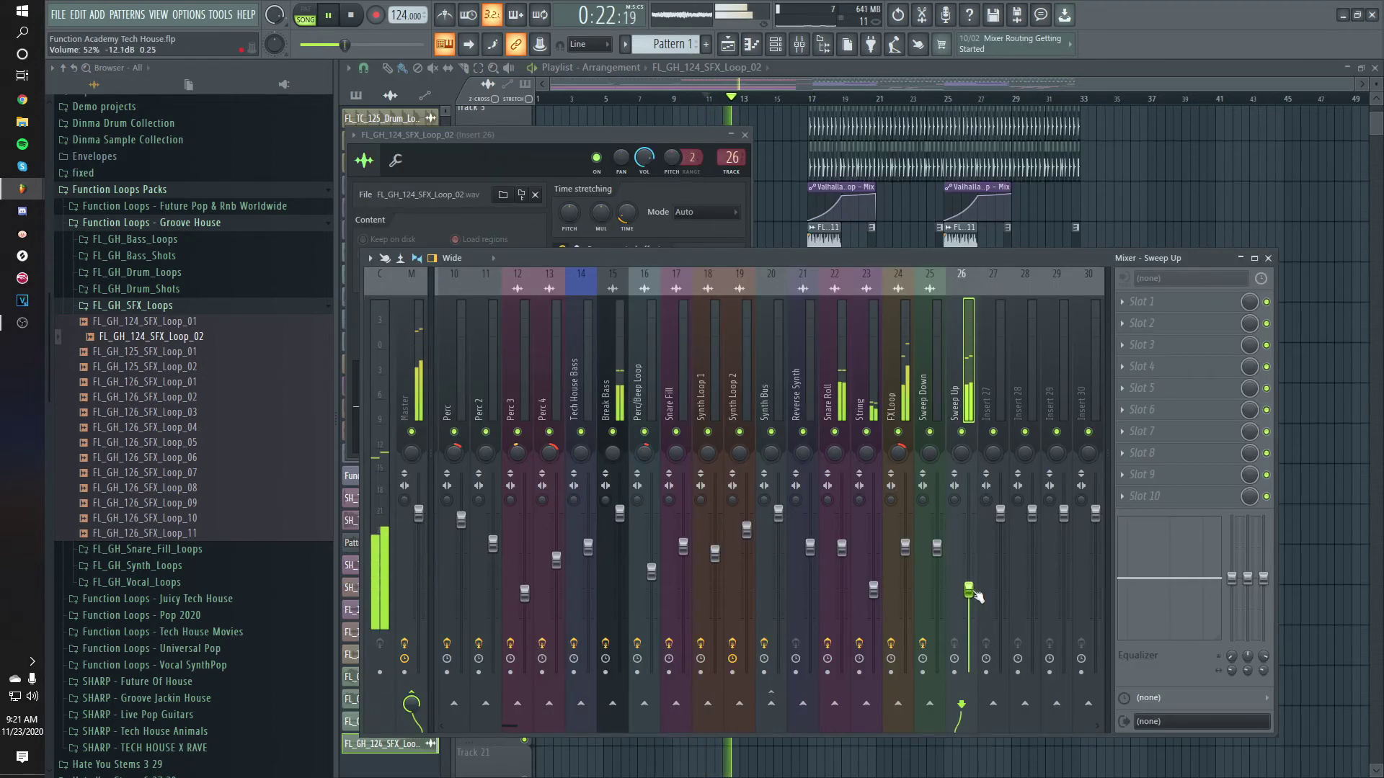
Load Dimension Expander and ValhallaVintageVerb on Sweep Up: 3.31 s decay, 28% mix, 560 Hz low cut.
left_click(1153, 302)
left_click(820, 150)
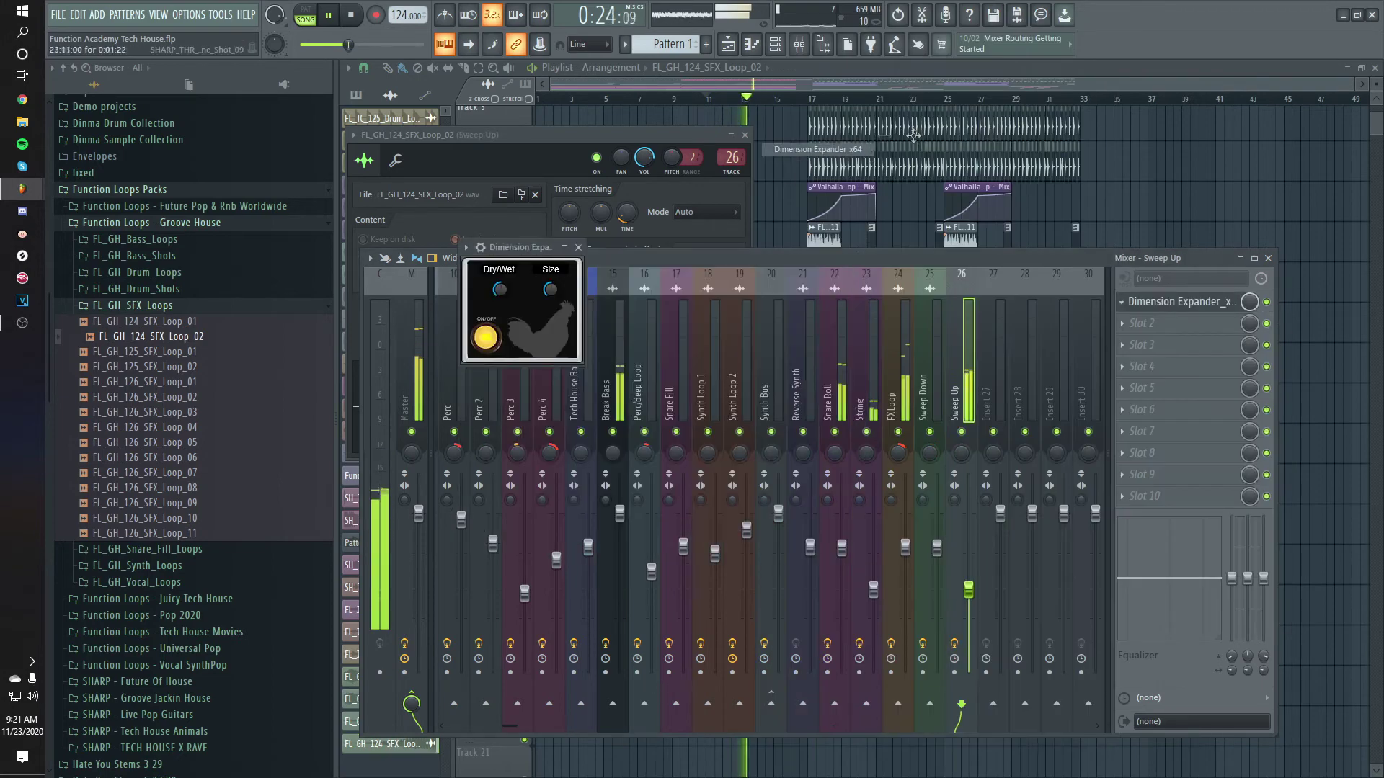
left_click(1161, 323)
left_click(937, 119)
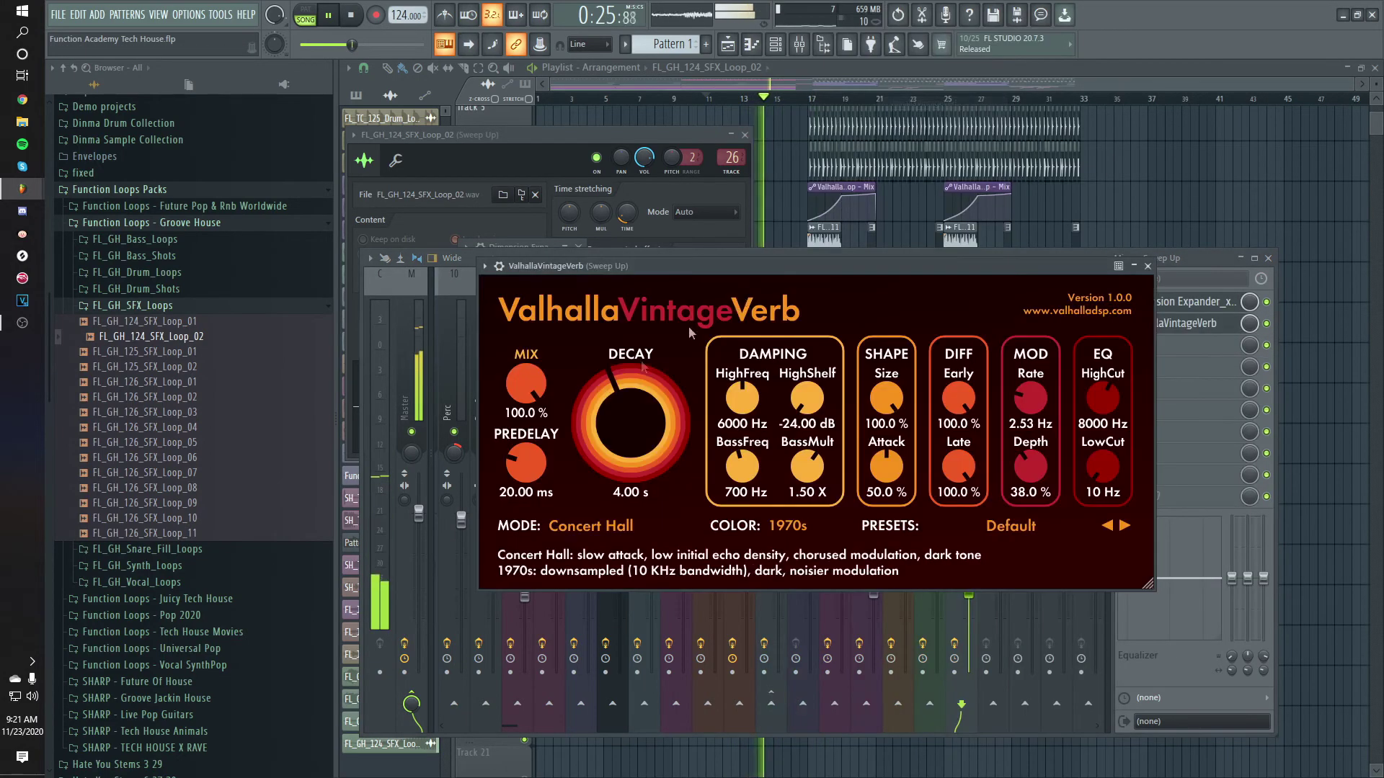
left_click_drag(600, 403, 599, 415)
left_click_drag(536, 393, 529, 504)
left_click_drag(1113, 459, 1117, 404)
left_click(1189, 262)
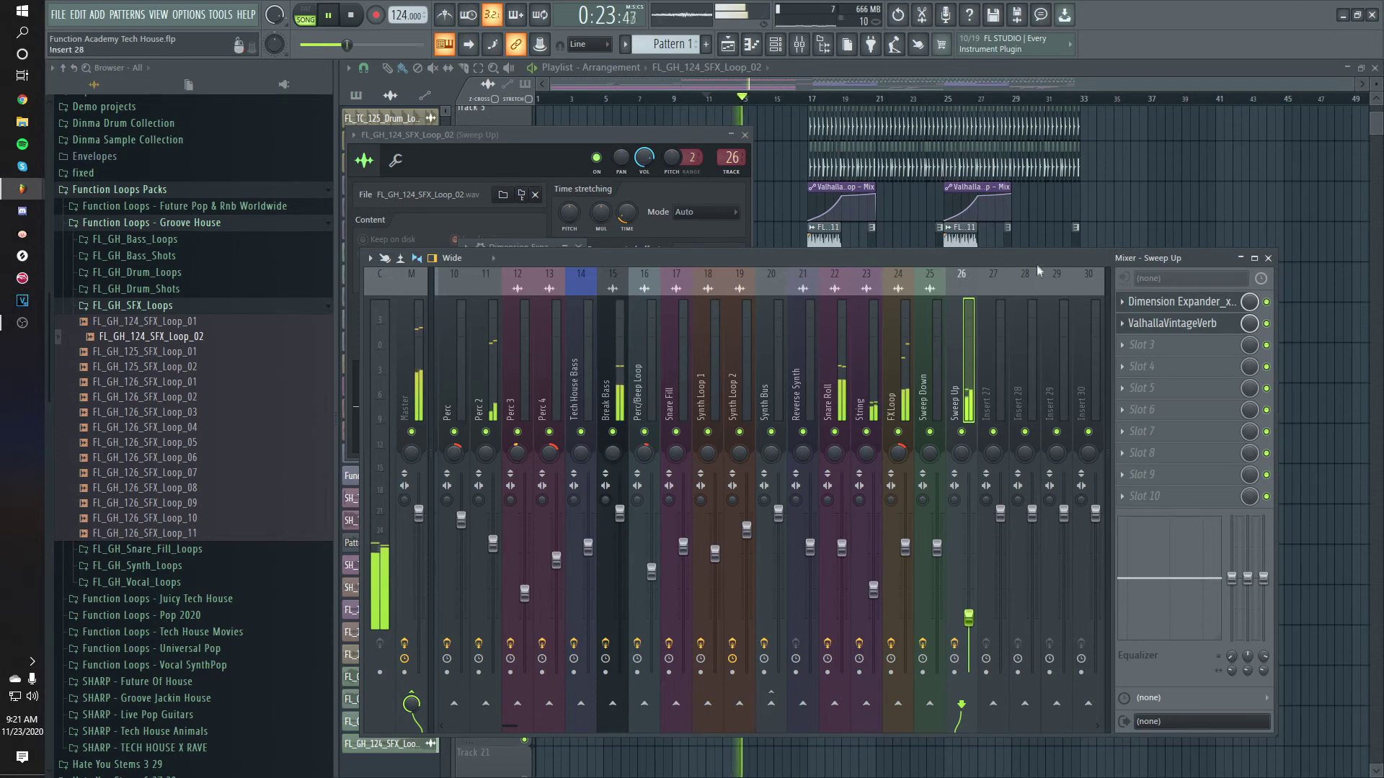
Create a channel volume automation clip for FL_GH_124_SFX_Loop_02 over bars 9–17 on Track 17.
left_click(683, 99)
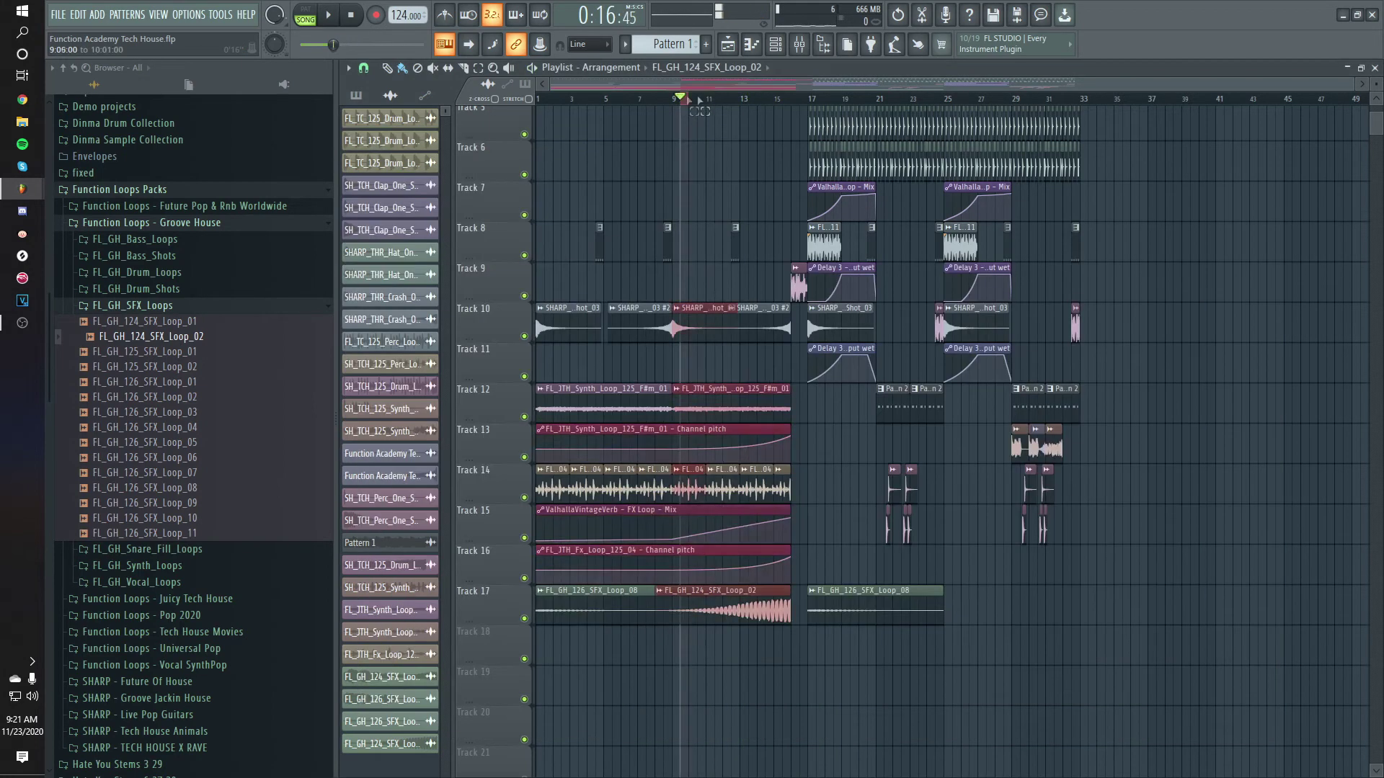
left_click_drag(683, 106, 794, 117)
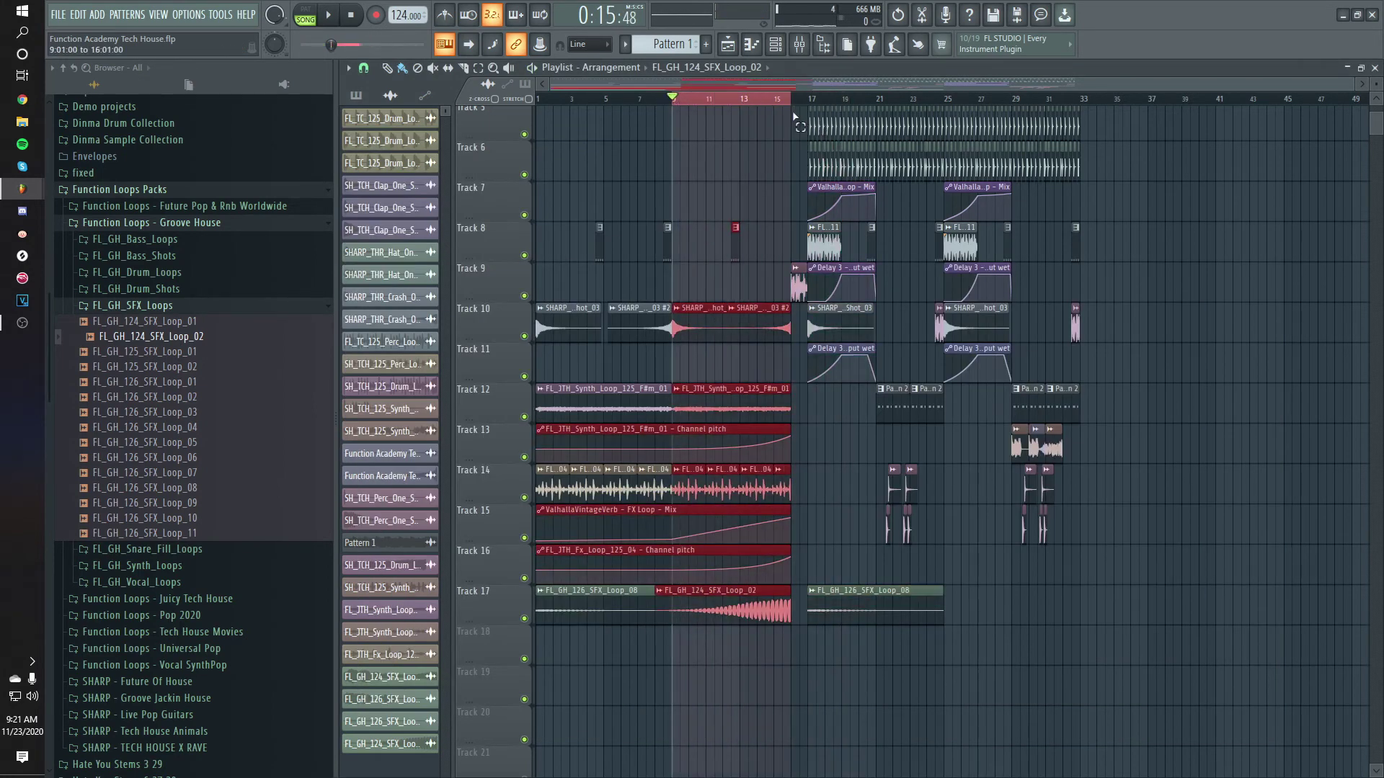
double_click(734, 596)
key("space")
right_click(645, 157)
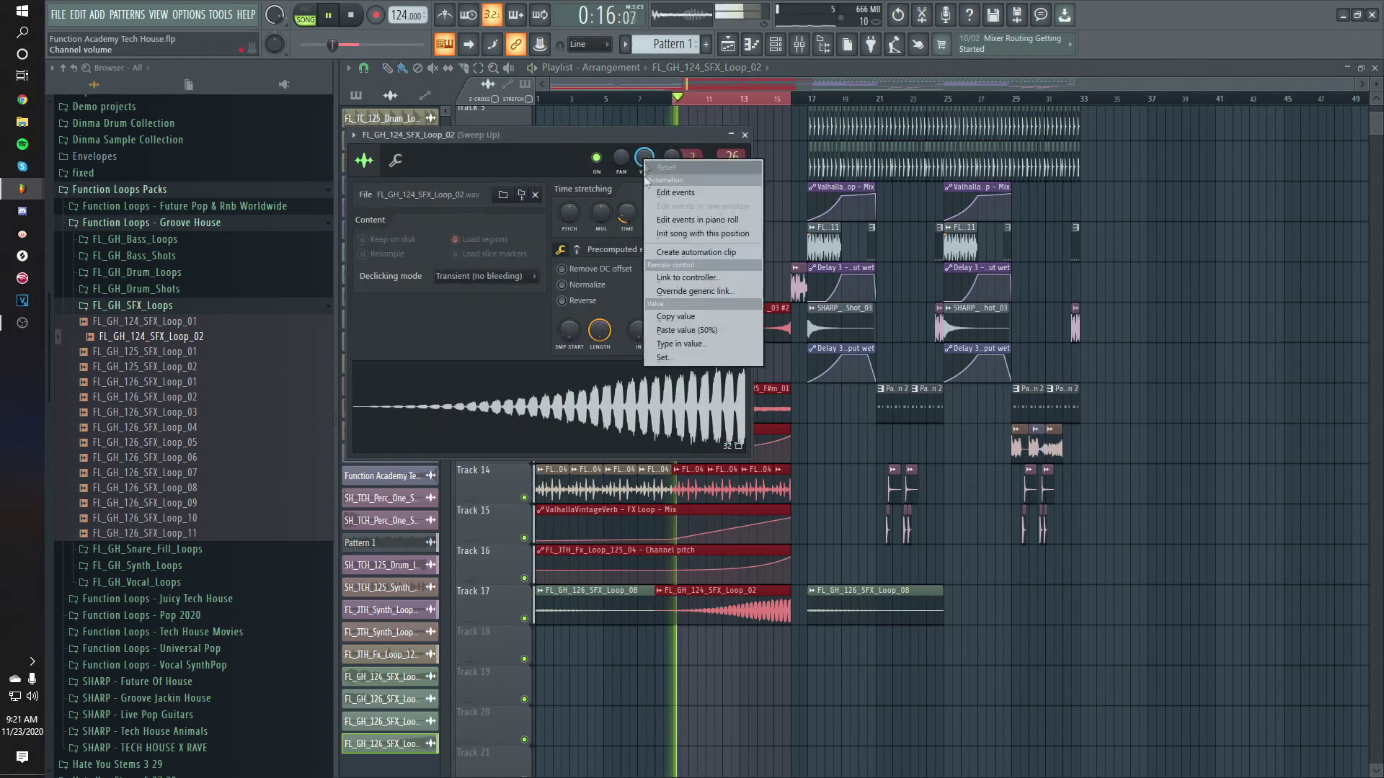
left_click(687, 253)
left_click(728, 721)
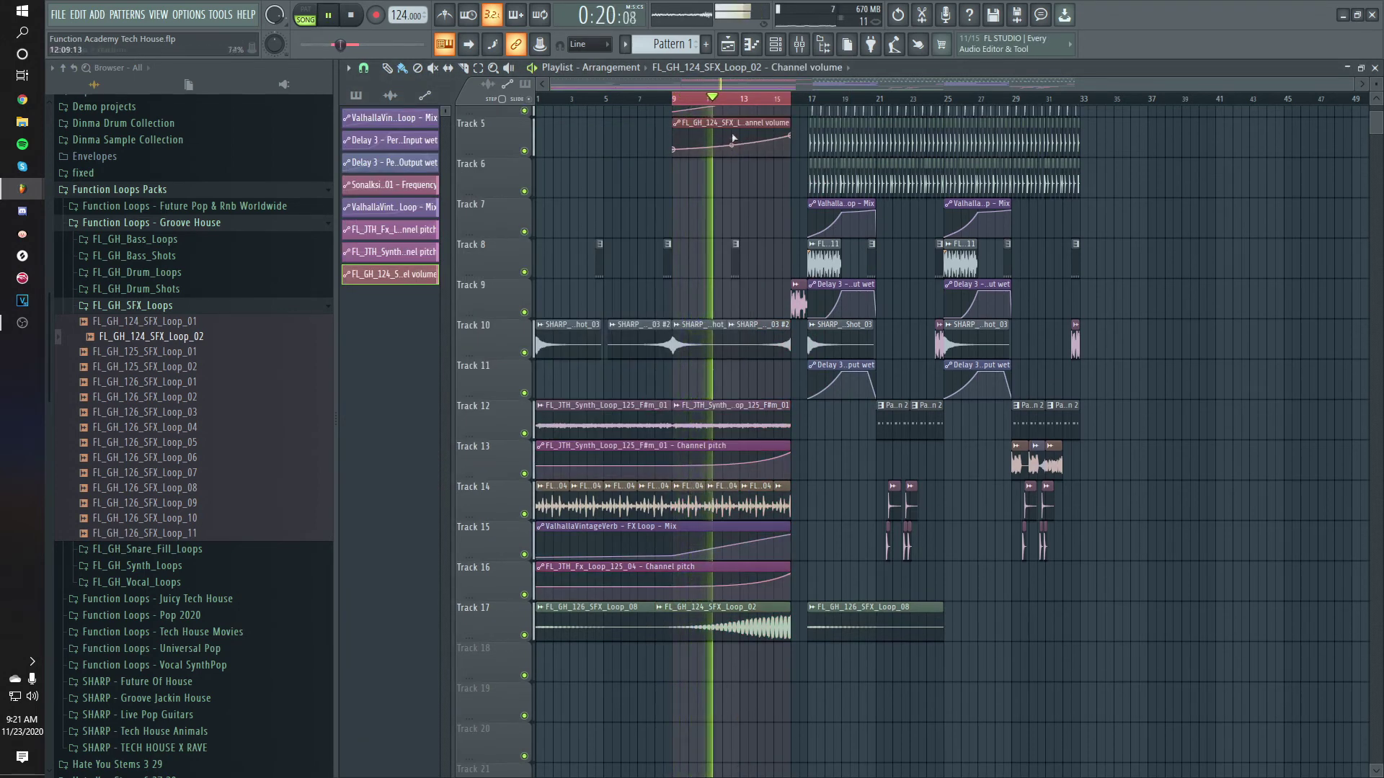
left_click_drag(734, 130, 733, 614)
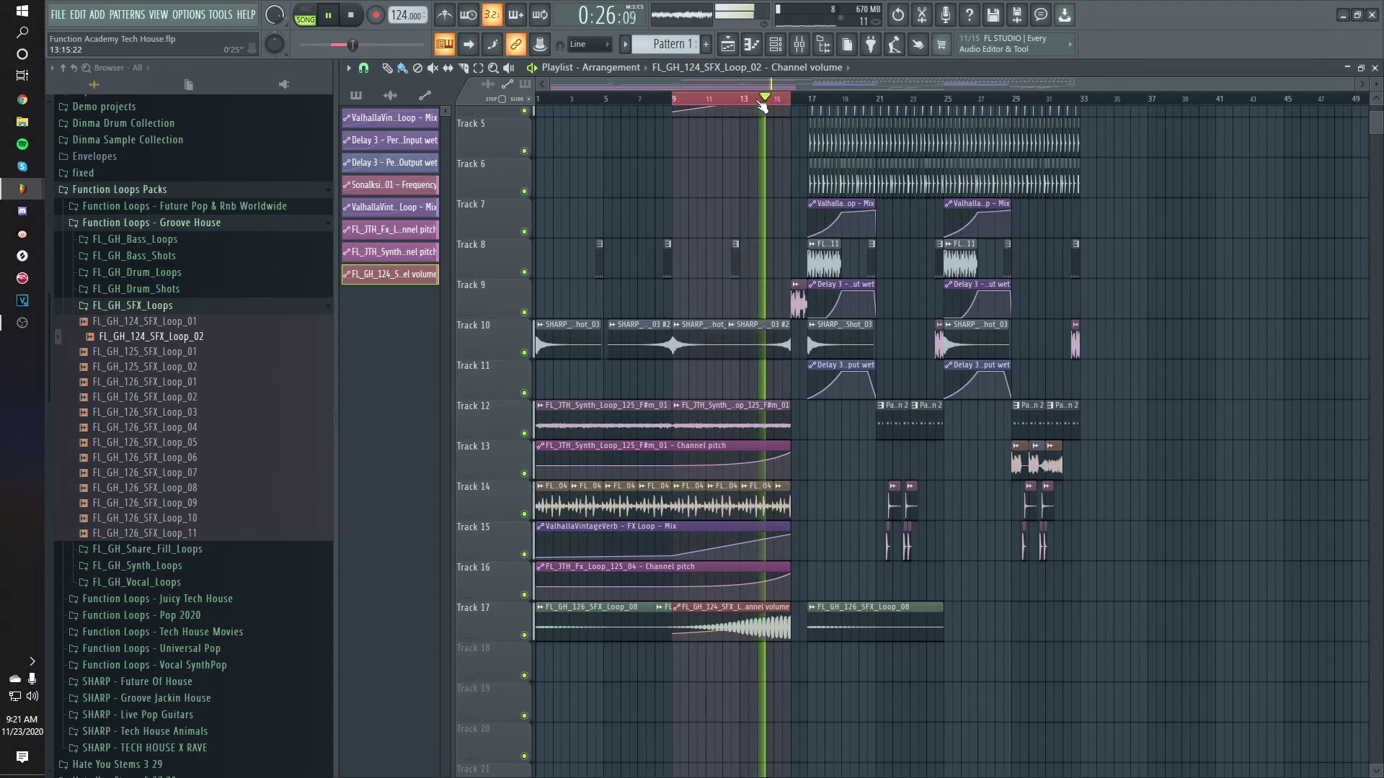
scroll(735, 278, "up", 4)
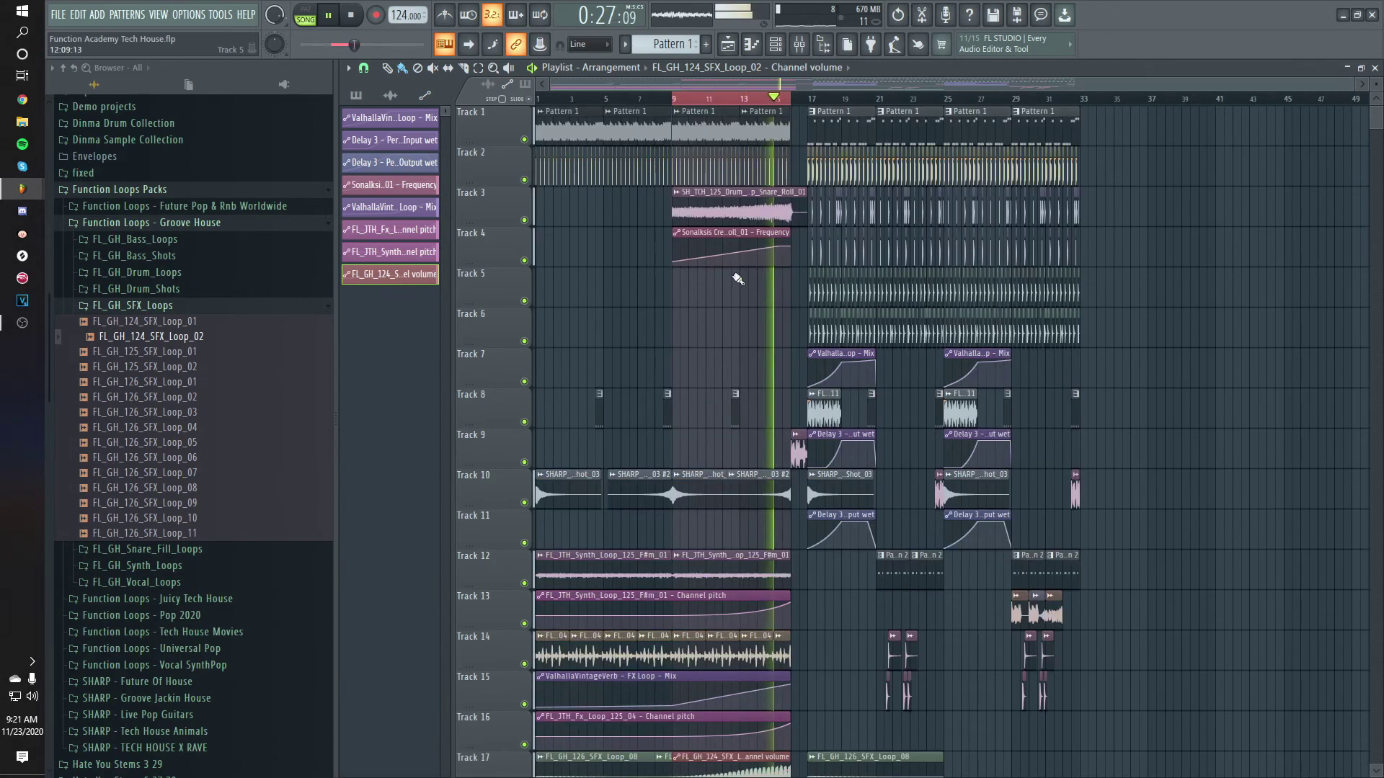
key("space")
double_click(704, 172)
Load ValhallaVintageVerb on the Break Kick insert and set its low cut to 890 Hz.
double_click(782, 214)
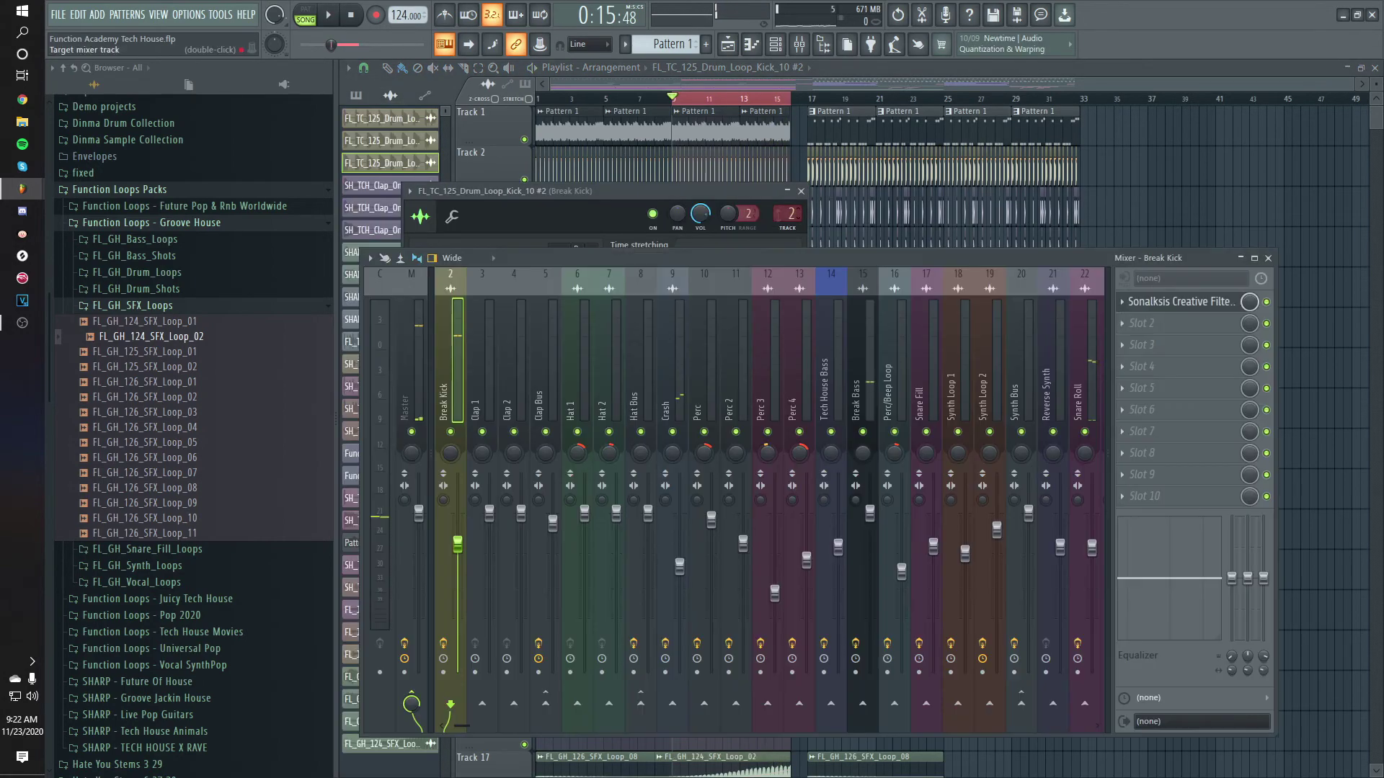
left_click(1146, 346)
mouse_move(1153, 343)
left_click(925, 103)
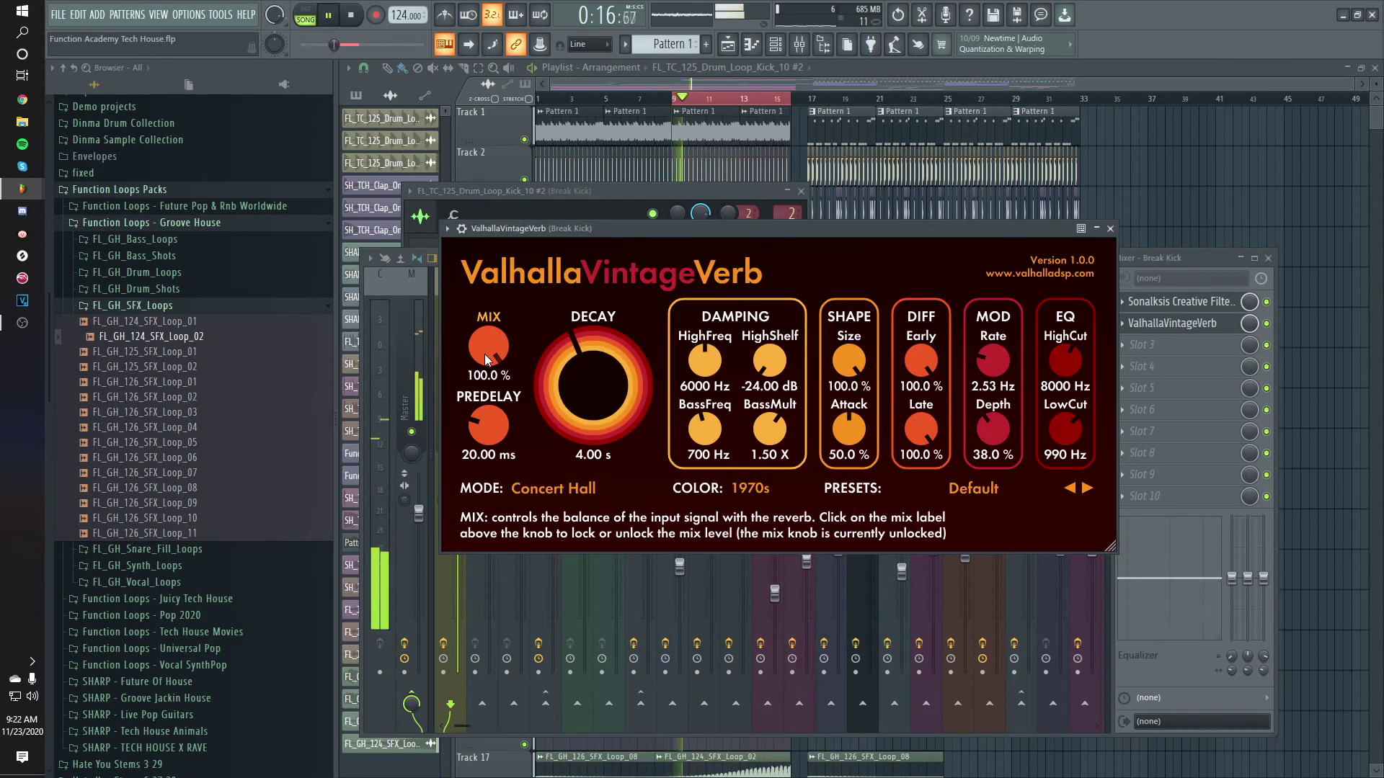
left_click_drag(1066, 427, 1065, 440)
key("space")
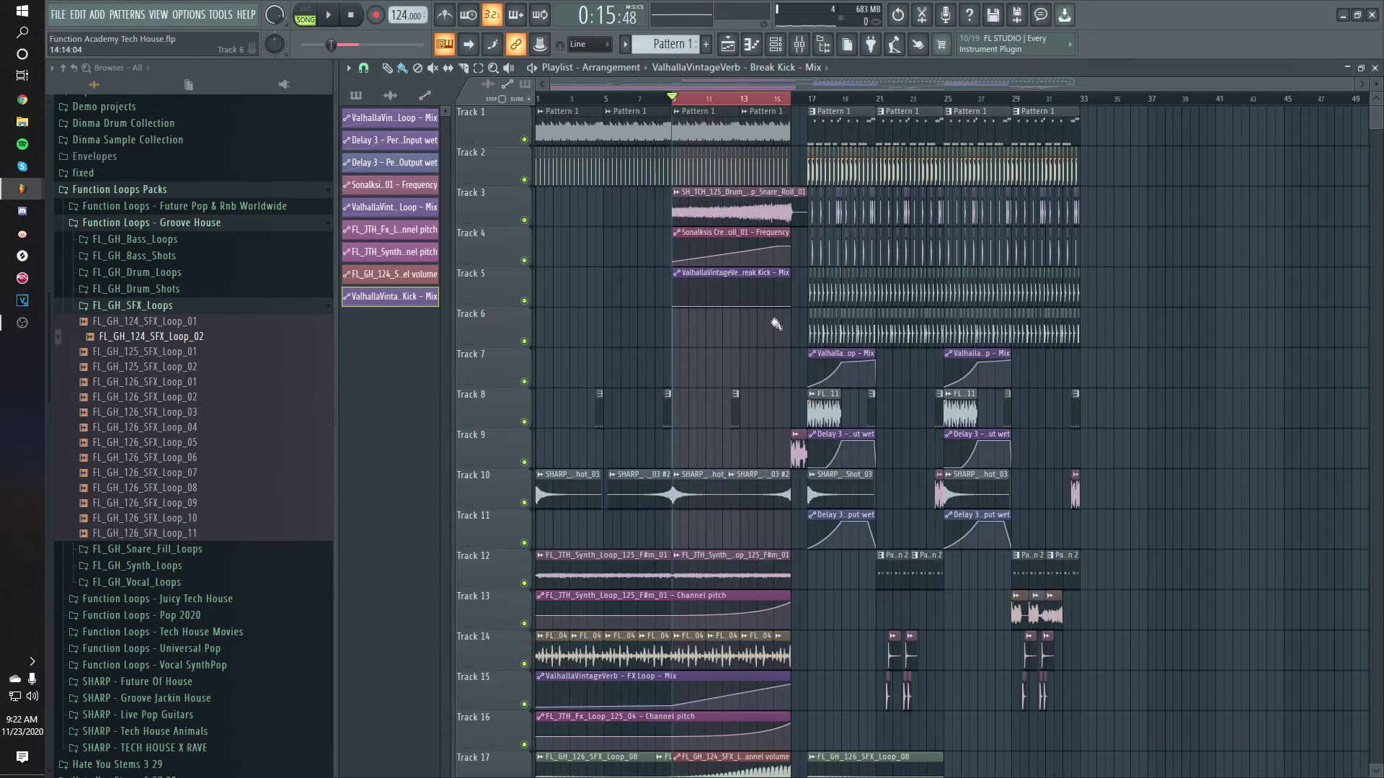
Shape the reverb Mix automation upward across bars 9–17 with an extra point at bar 13.
key("space")
right_click(741, 305)
left_click_drag(791, 306, 751, 305)
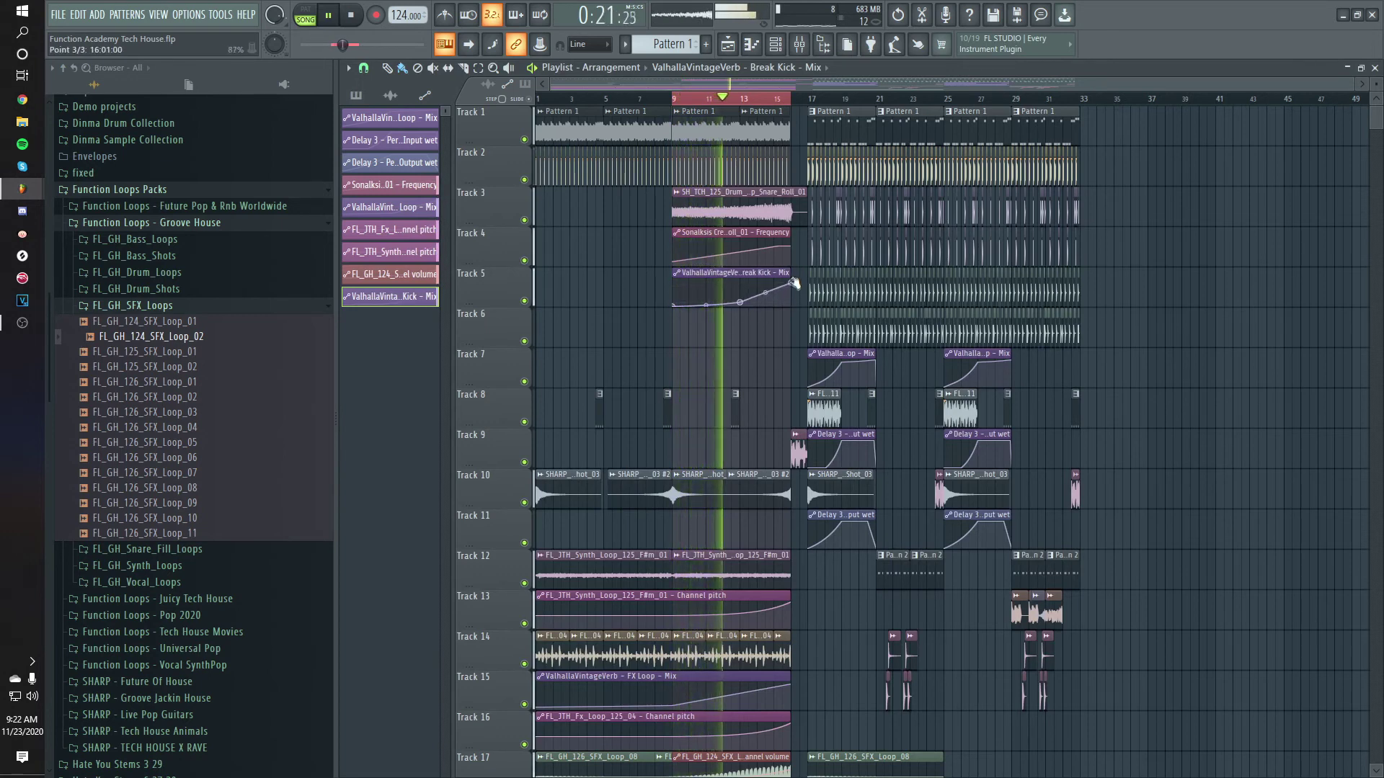
left_click(766, 99)
double_click(758, 100)
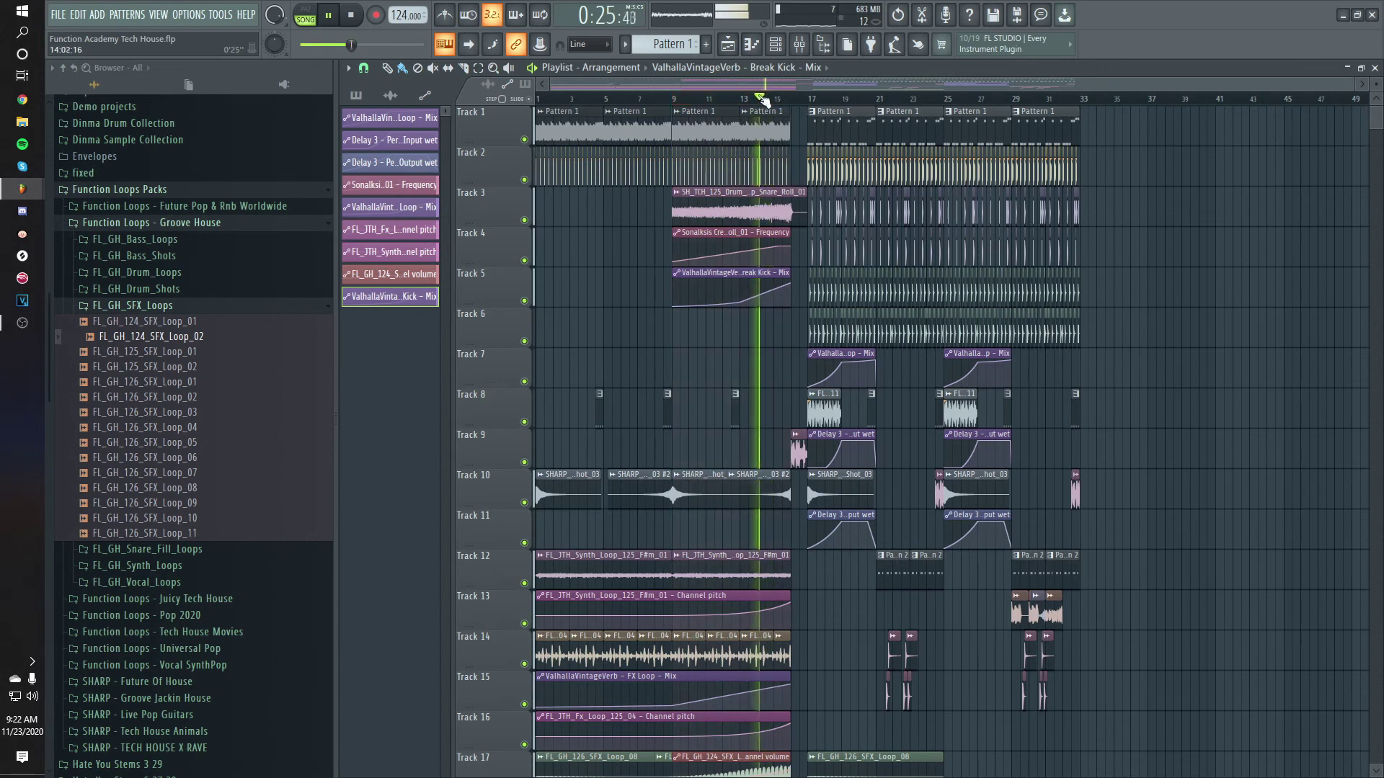
left_click(774, 98)
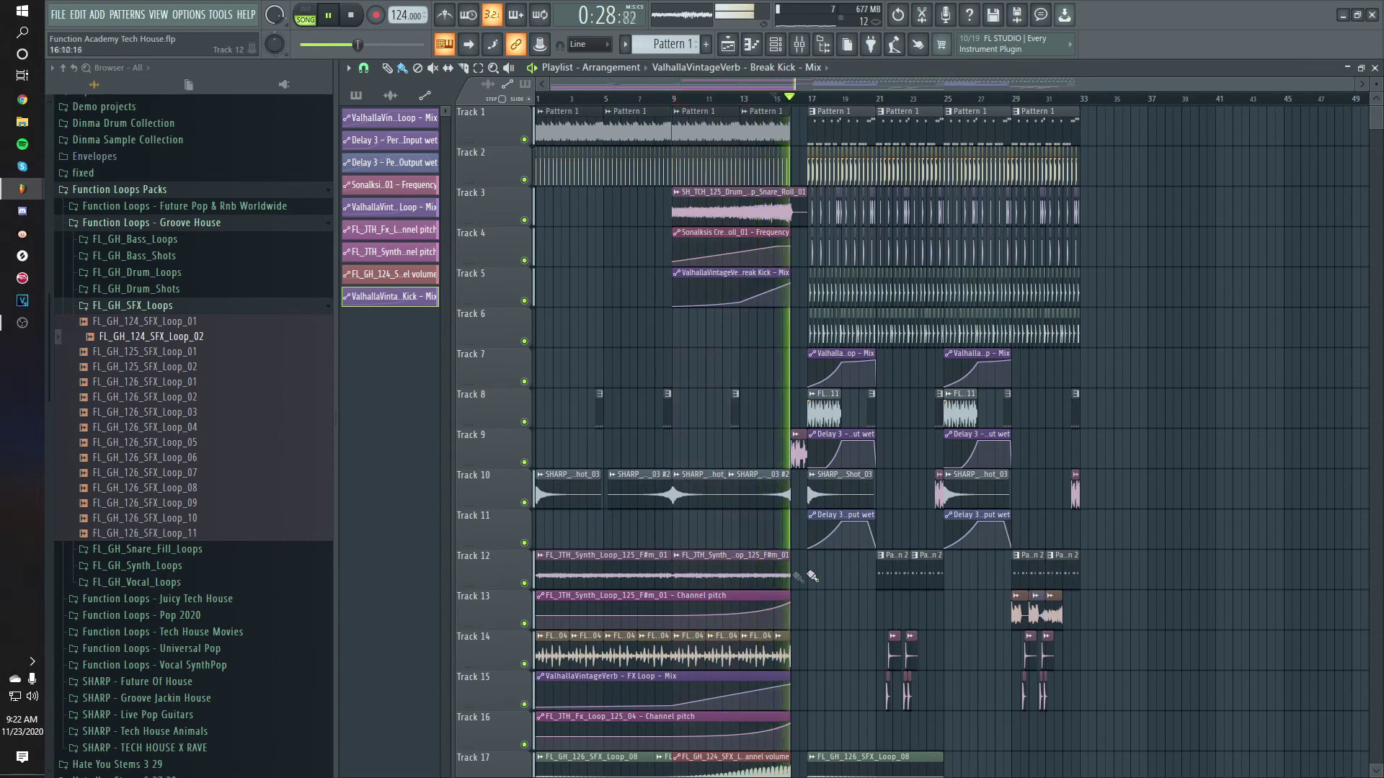
scroll(841, 586, "down", 5)
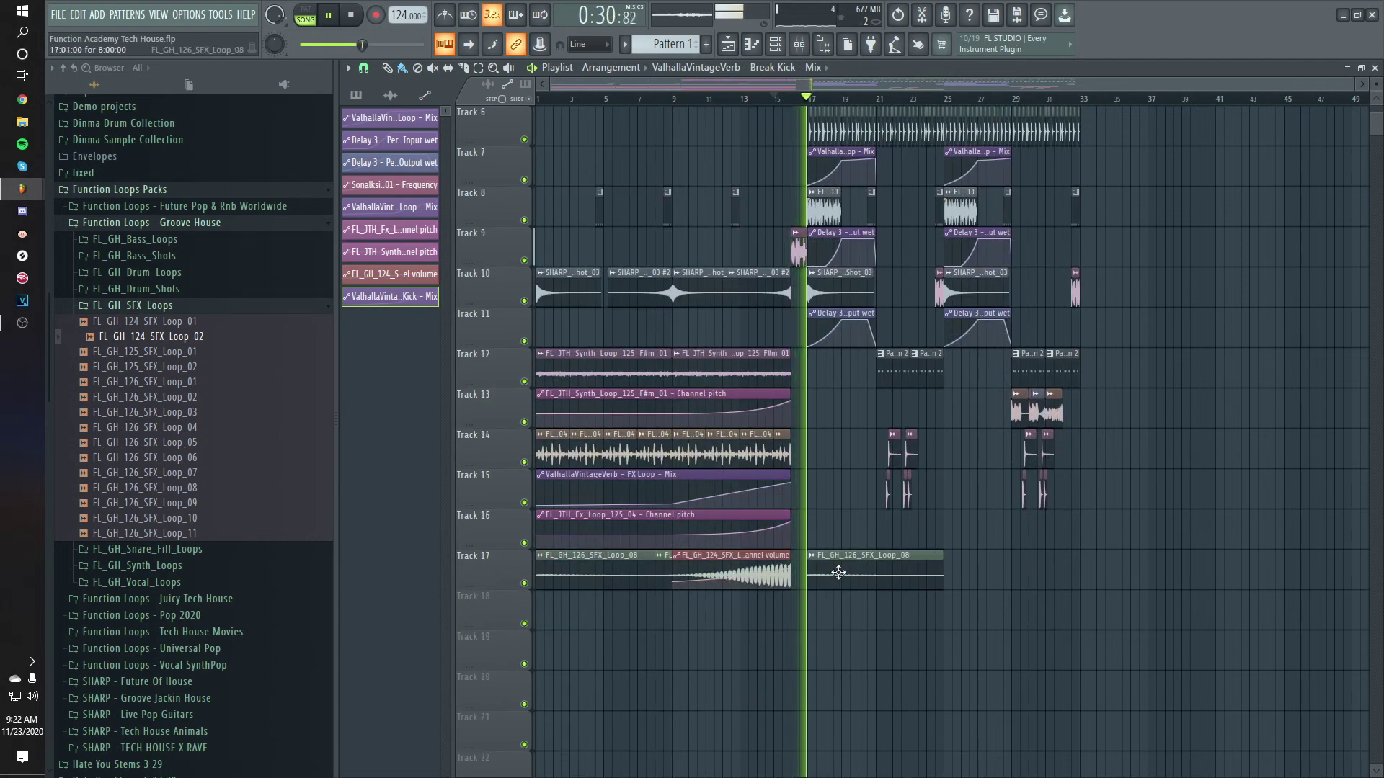
scroll(838, 563, "up", 5)
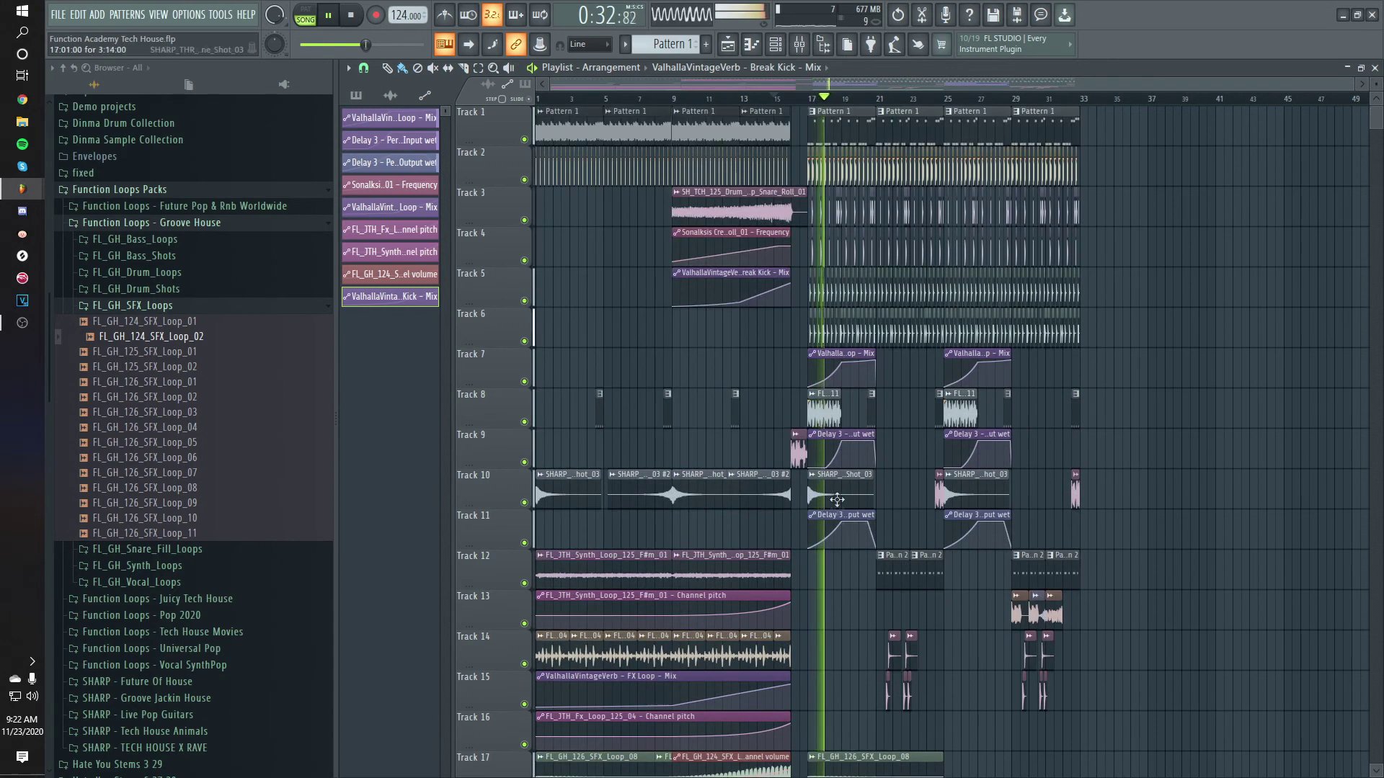
left_click(821, 405)
key("space")
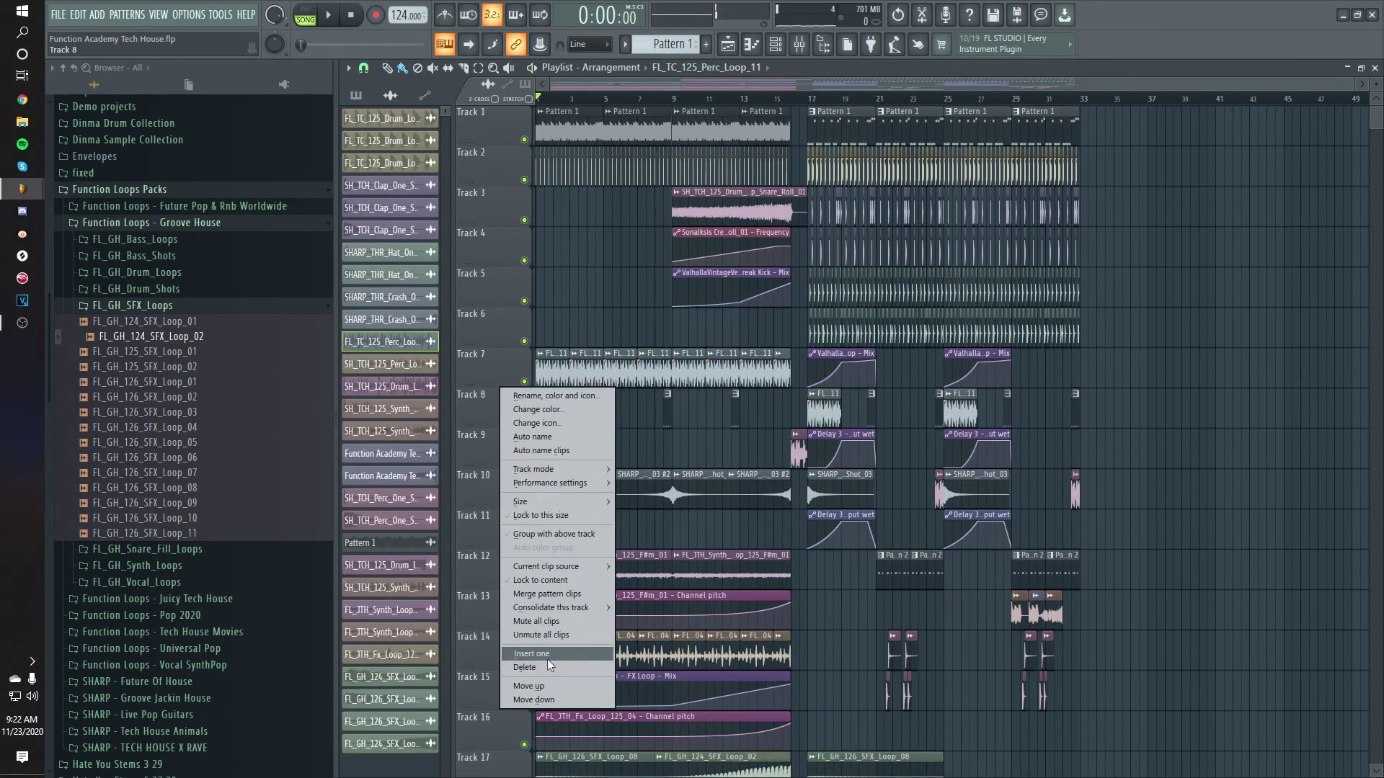
Insert an empty Track 8 and move the percussion loop clips onto it.
left_click(547, 659)
left_click_drag(809, 373, 417, 348)
left_click_drag(625, 409, 626, 411)
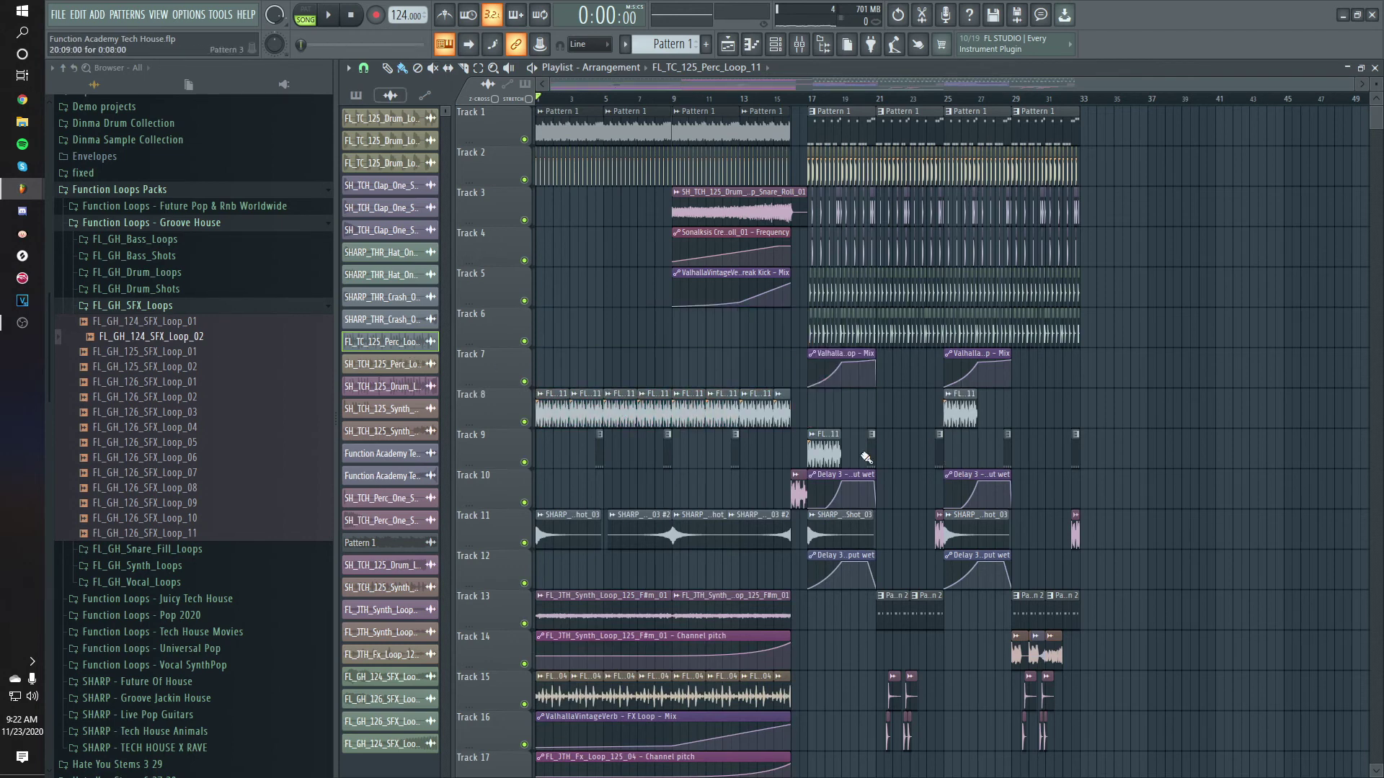
left_click_drag(828, 447, 829, 404)
key("space")
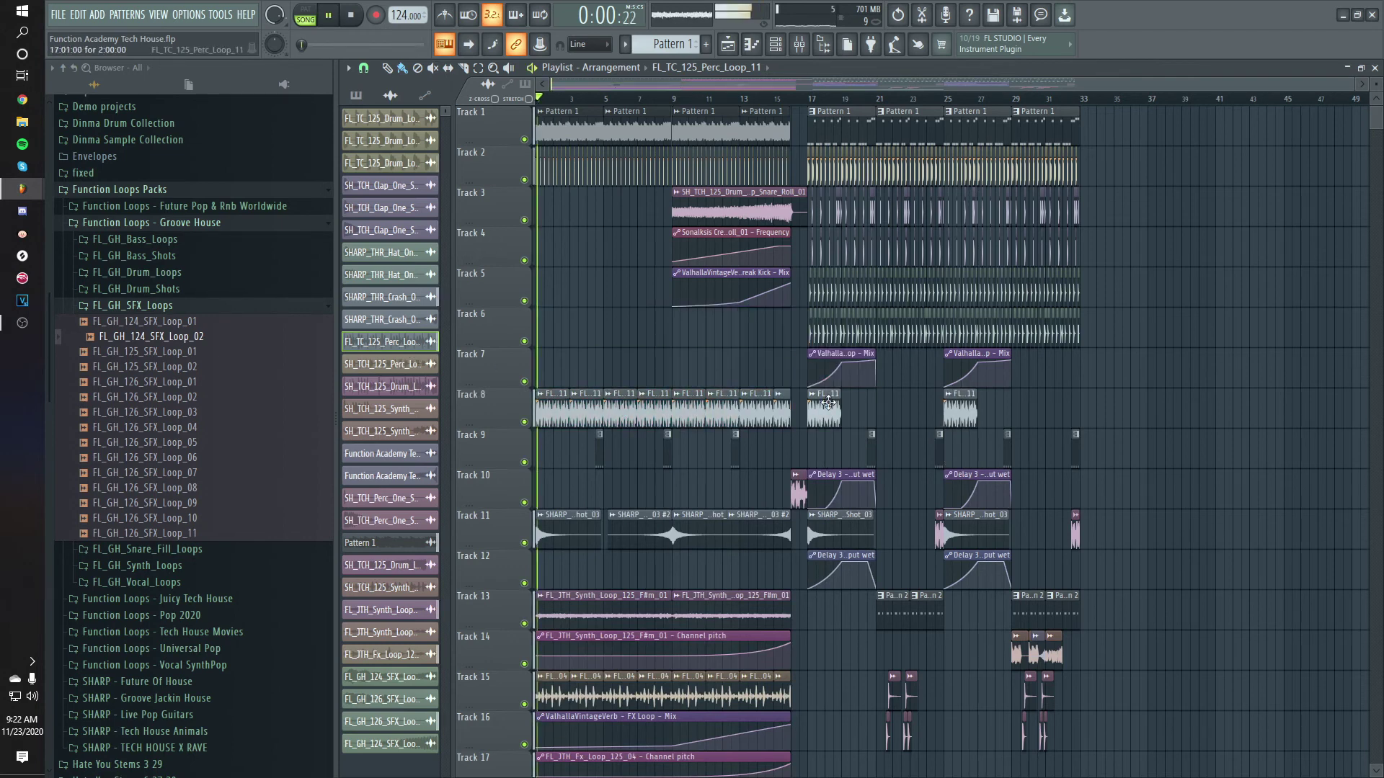
Copy the Tracks 7, 10 and 12 automation clips to just before bar 17 and shorten them.
left_click(838, 560, "ctrl+shift")
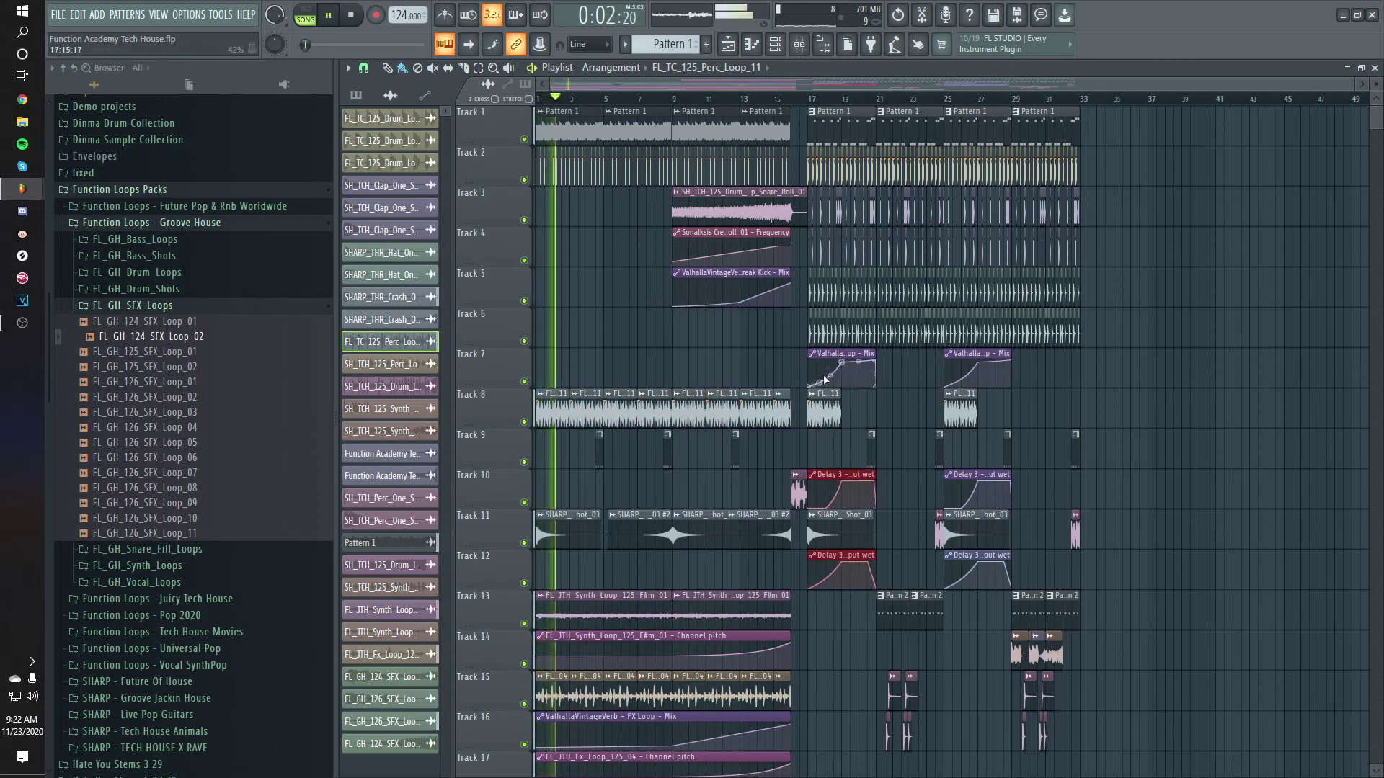
left_click(841, 355, "ctrl+shift")
left_click_drag(840, 355, 774, 353)
left_click(768, 99)
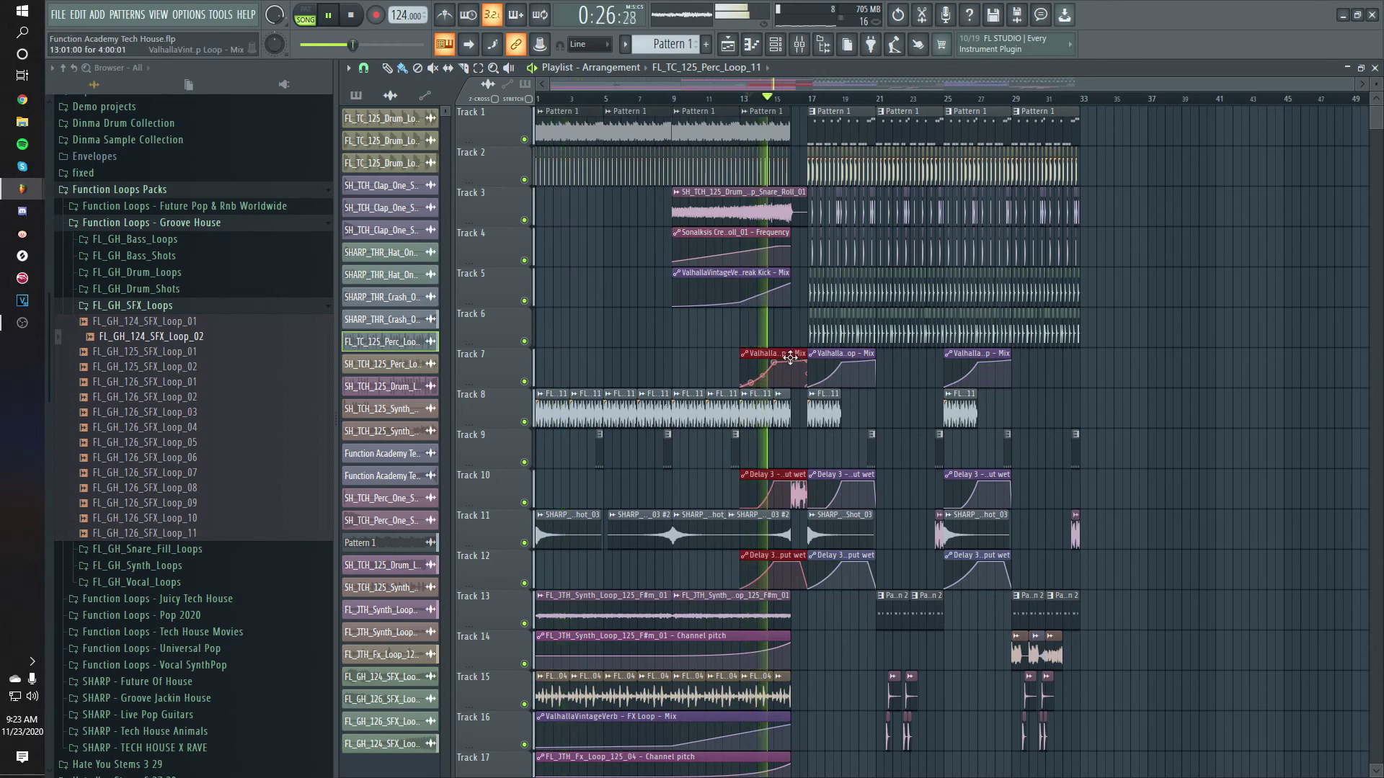
left_click_drag(785, 350, 797, 348)
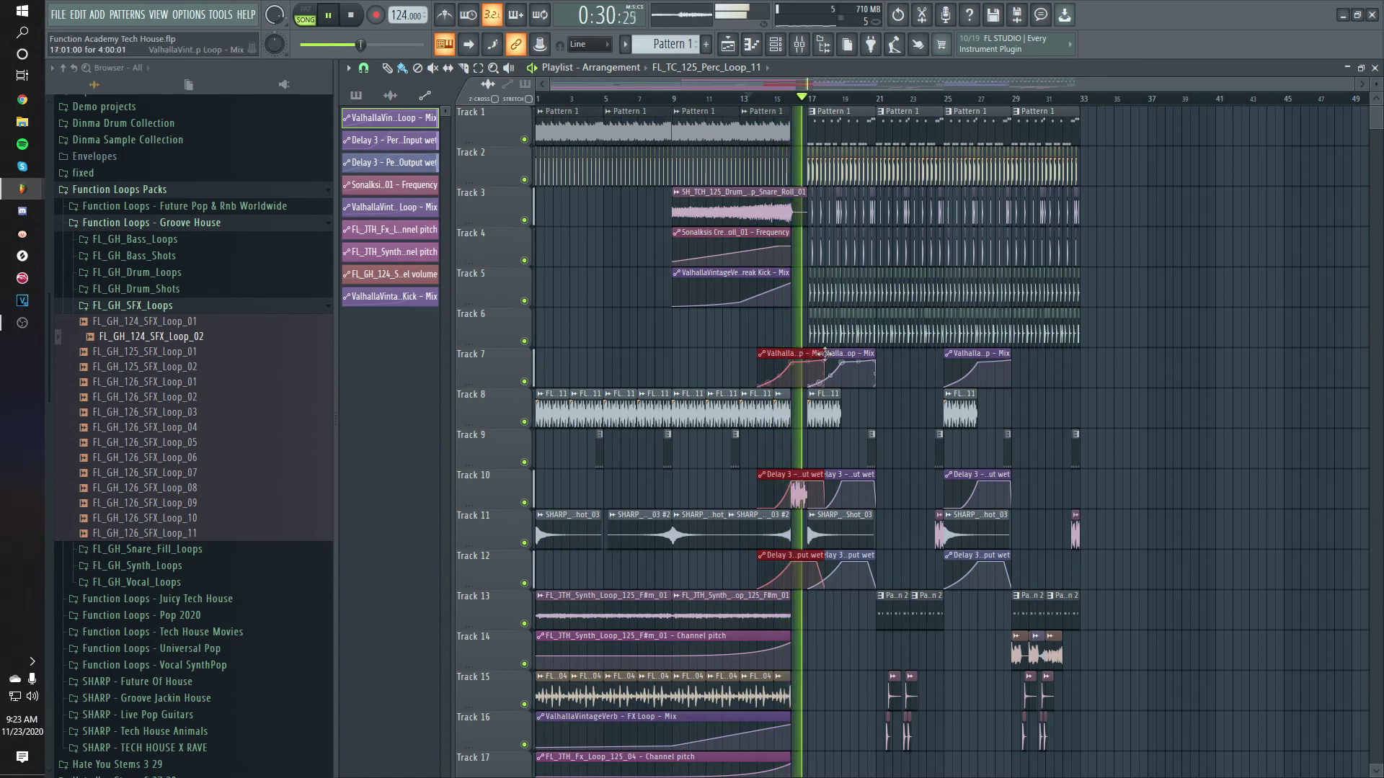
left_click_drag(815, 353, 790, 354)
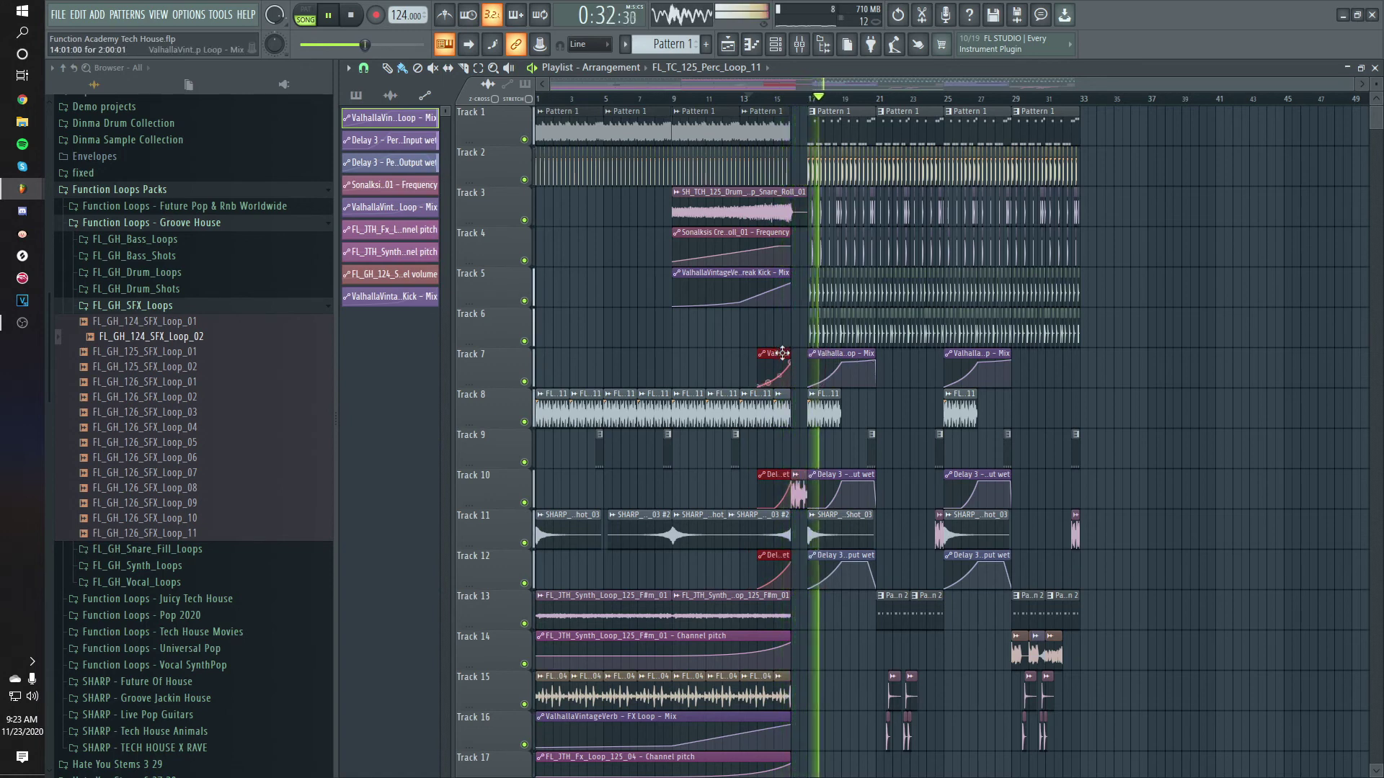
left_click(751, 95)
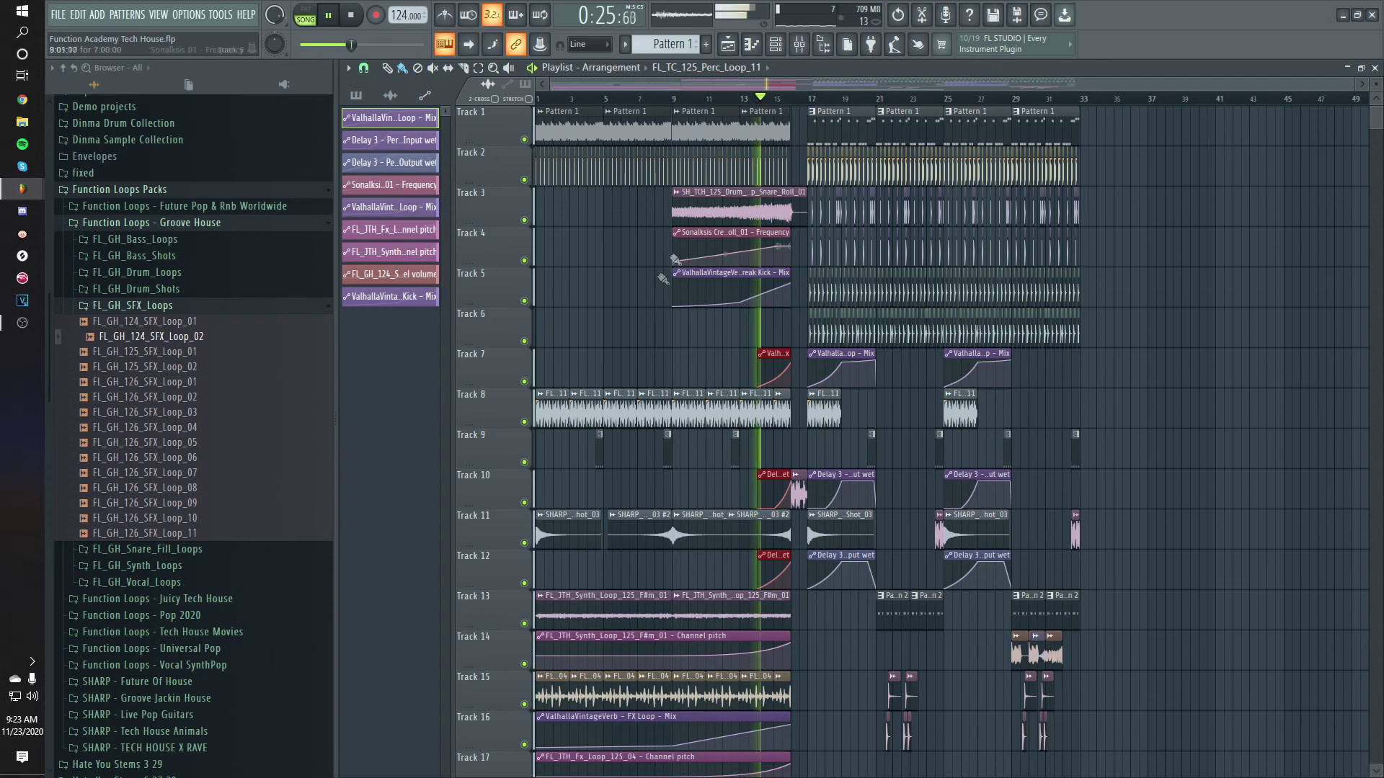
key("space")
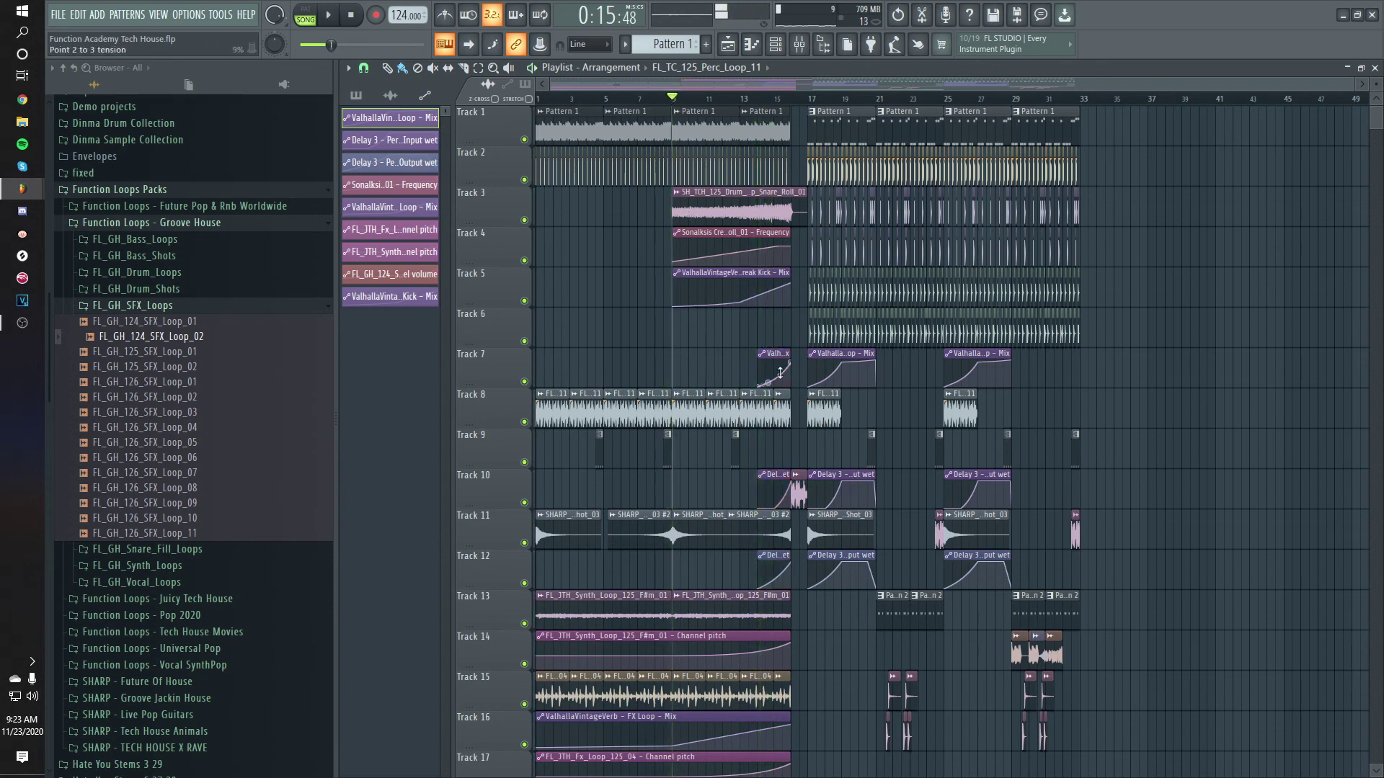
Make the Track 7 reverb and Track 10 delay automation copies unique.
left_click(678, 354)
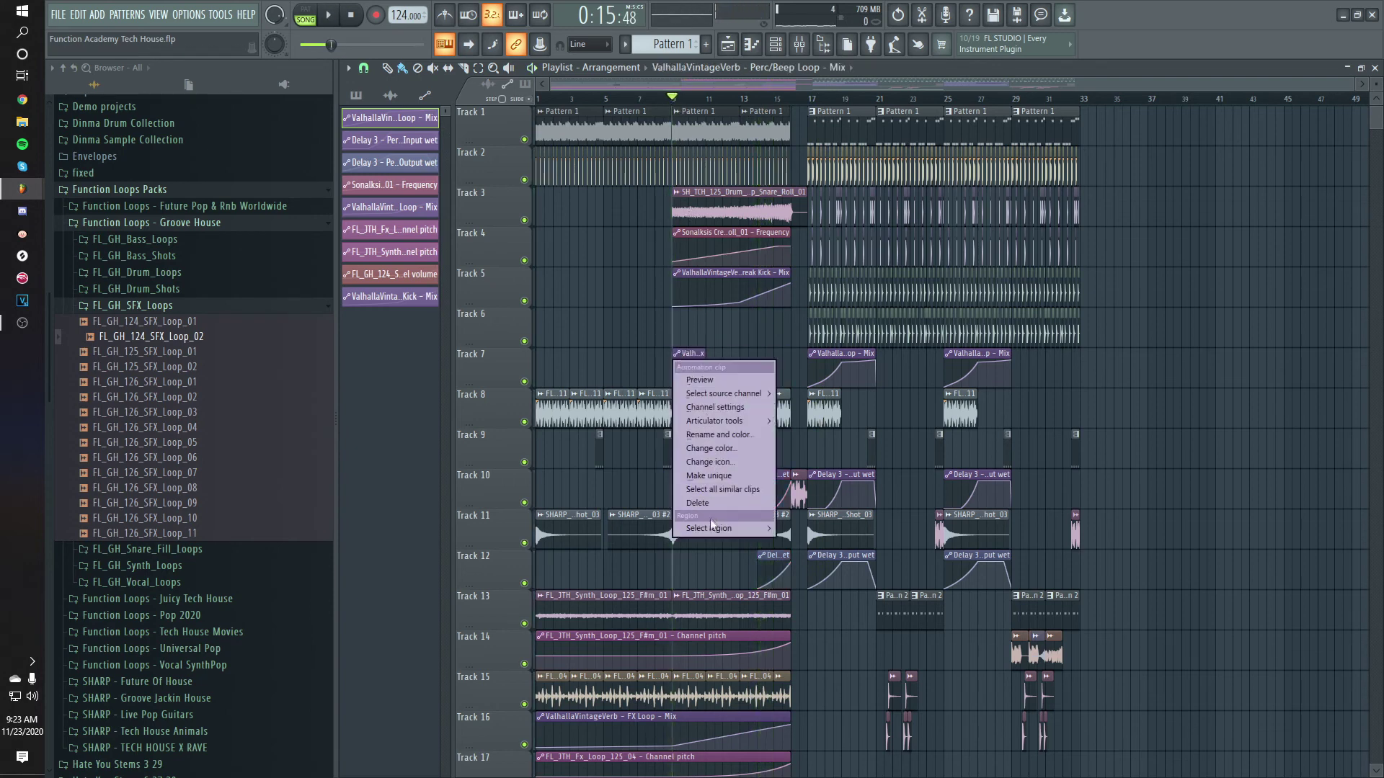
left_click(710, 476)
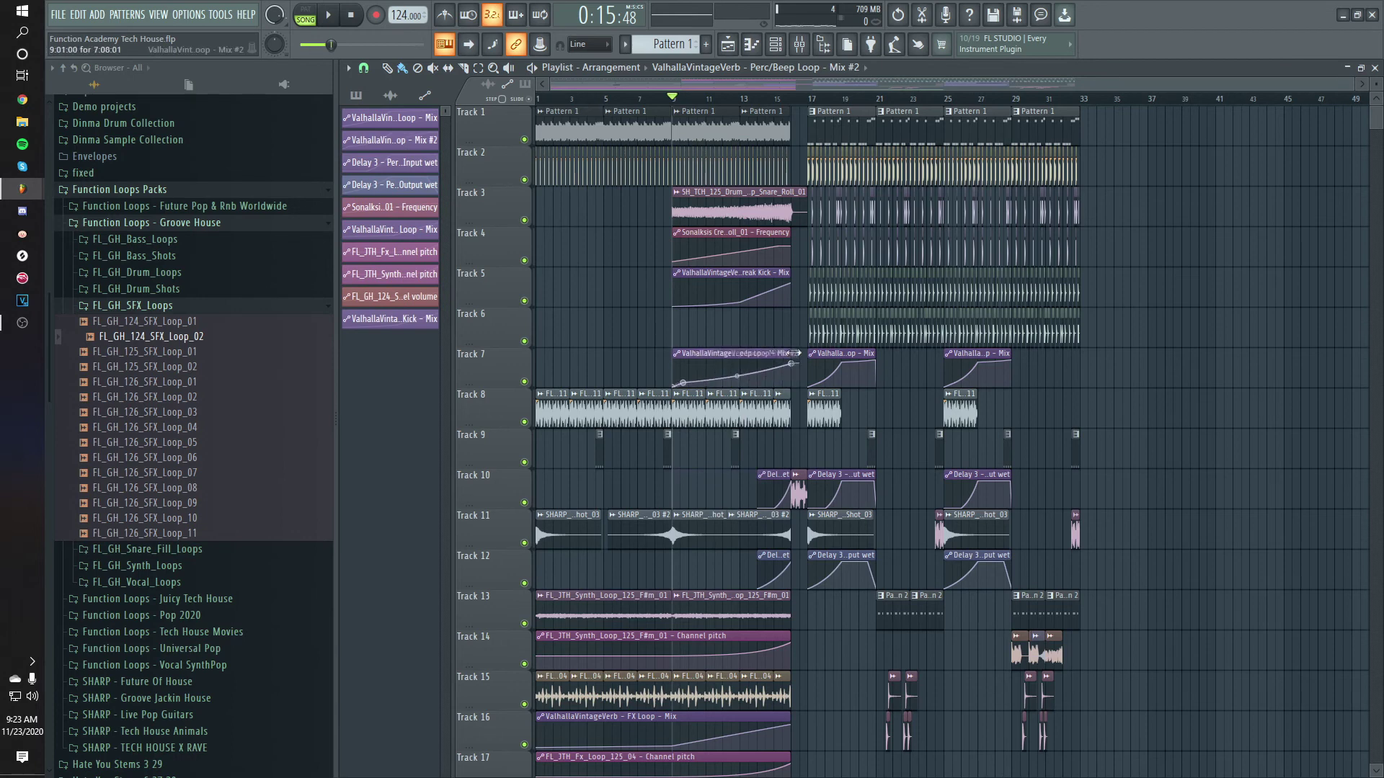
key("space")
left_click(765, 475)
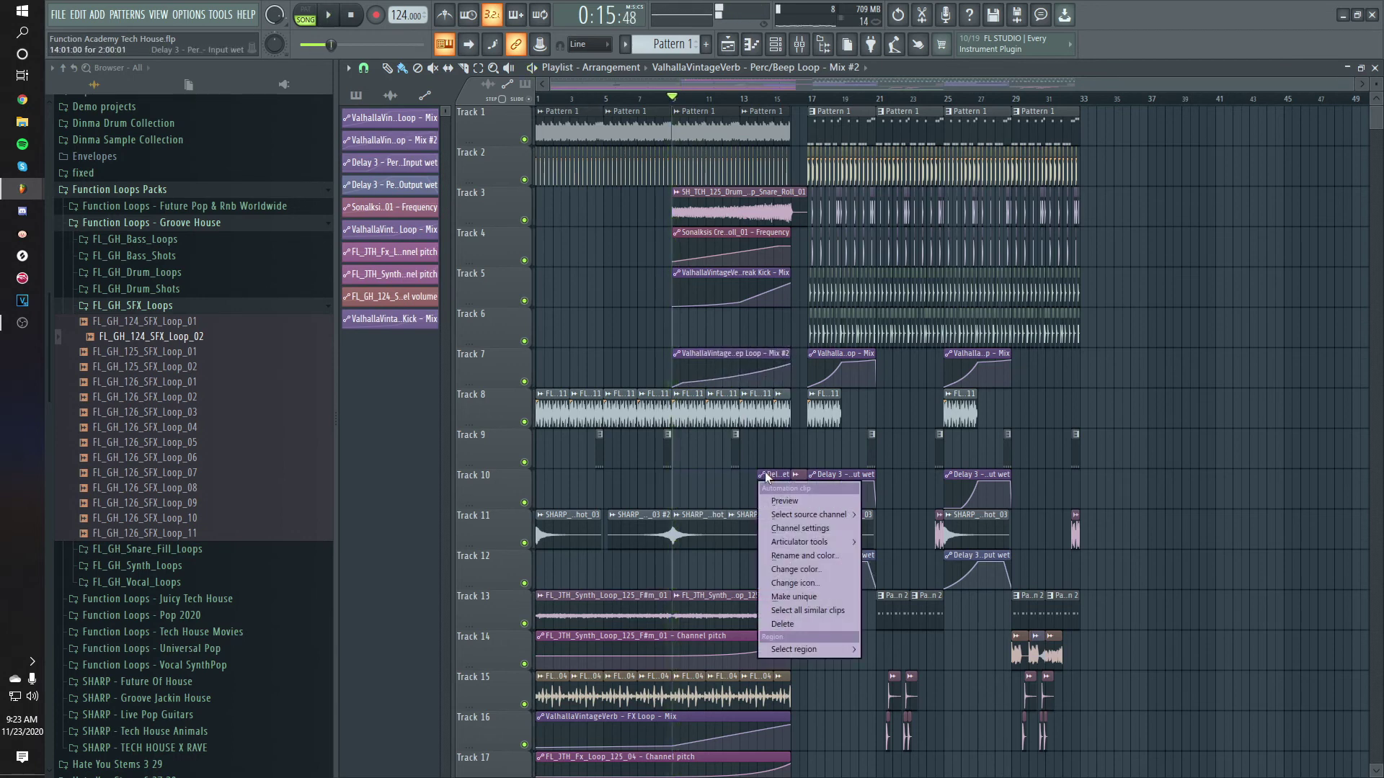
left_click(792, 597)
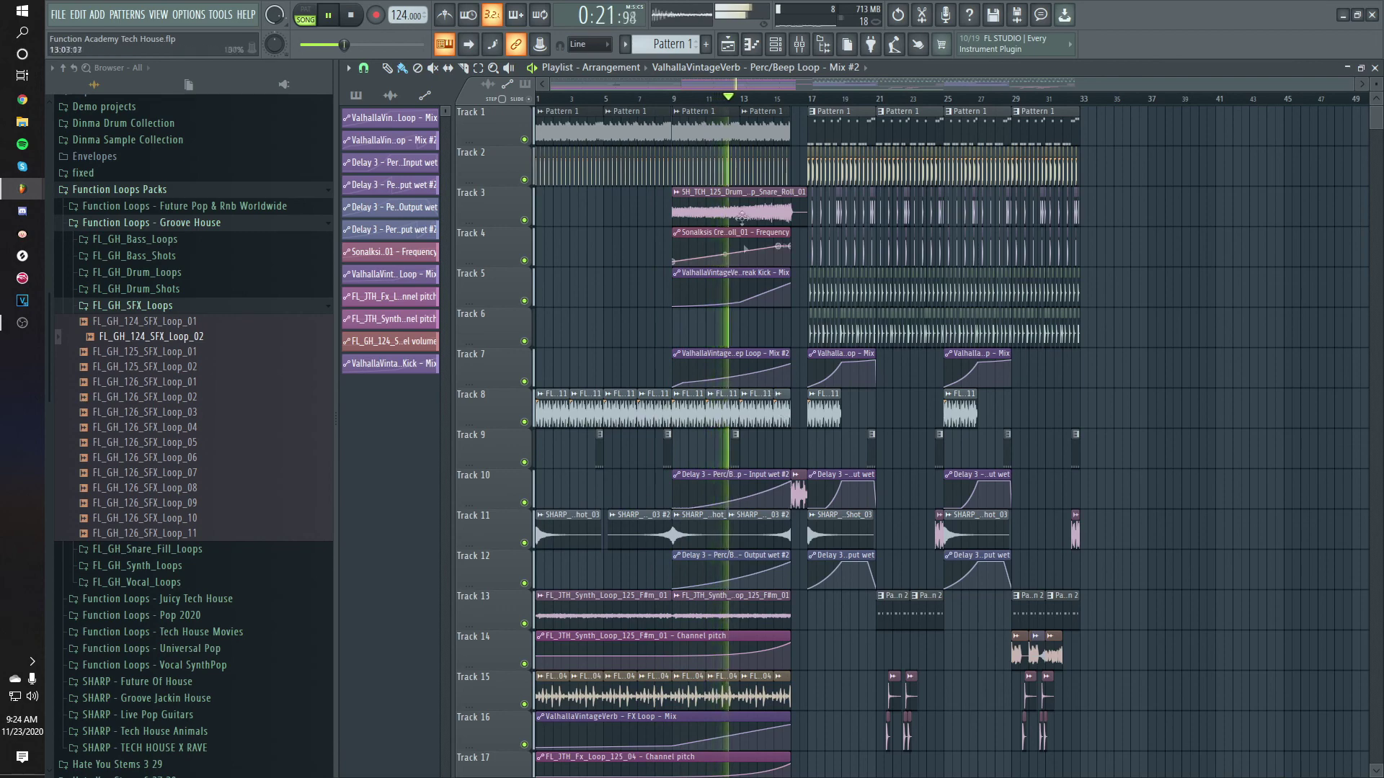
left_click_drag(745, 88, 769, 82)
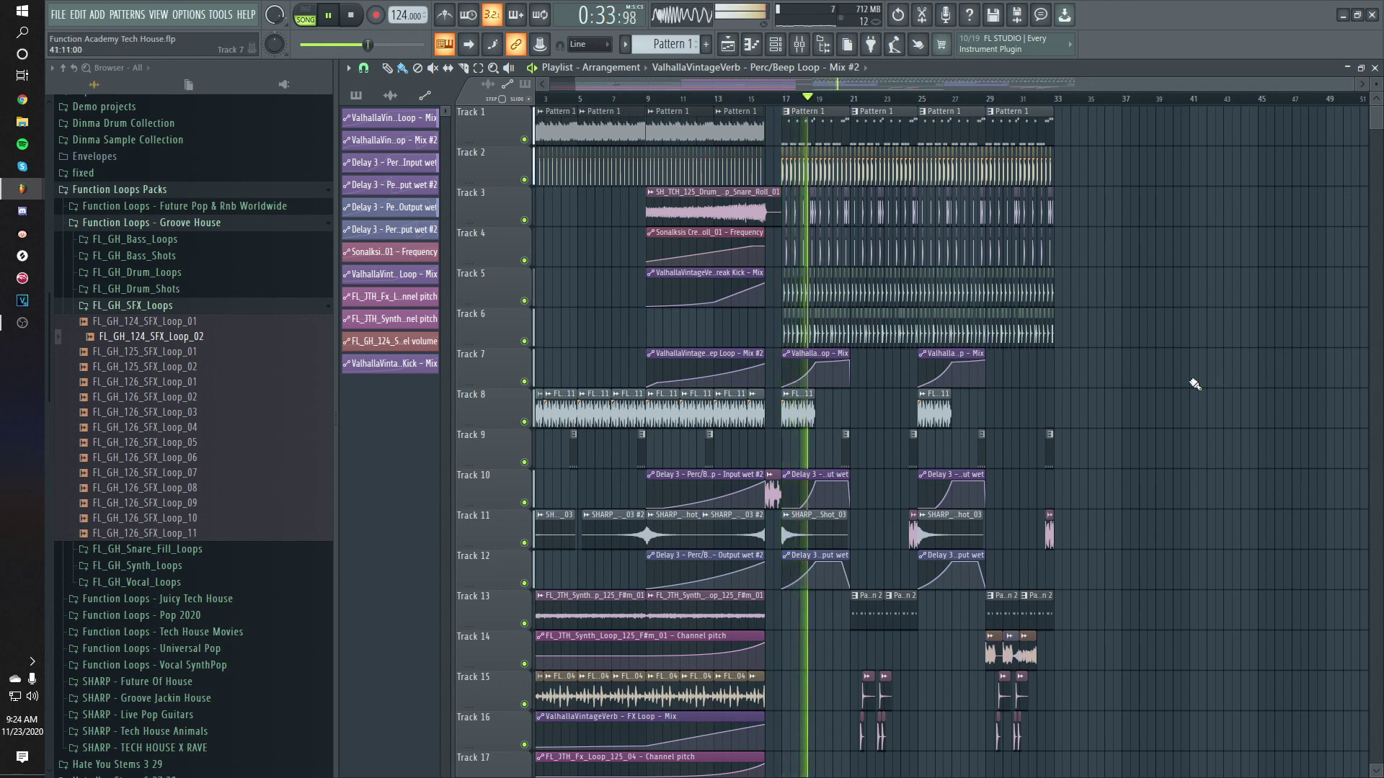
scroll(1046, 403, "left", 1)
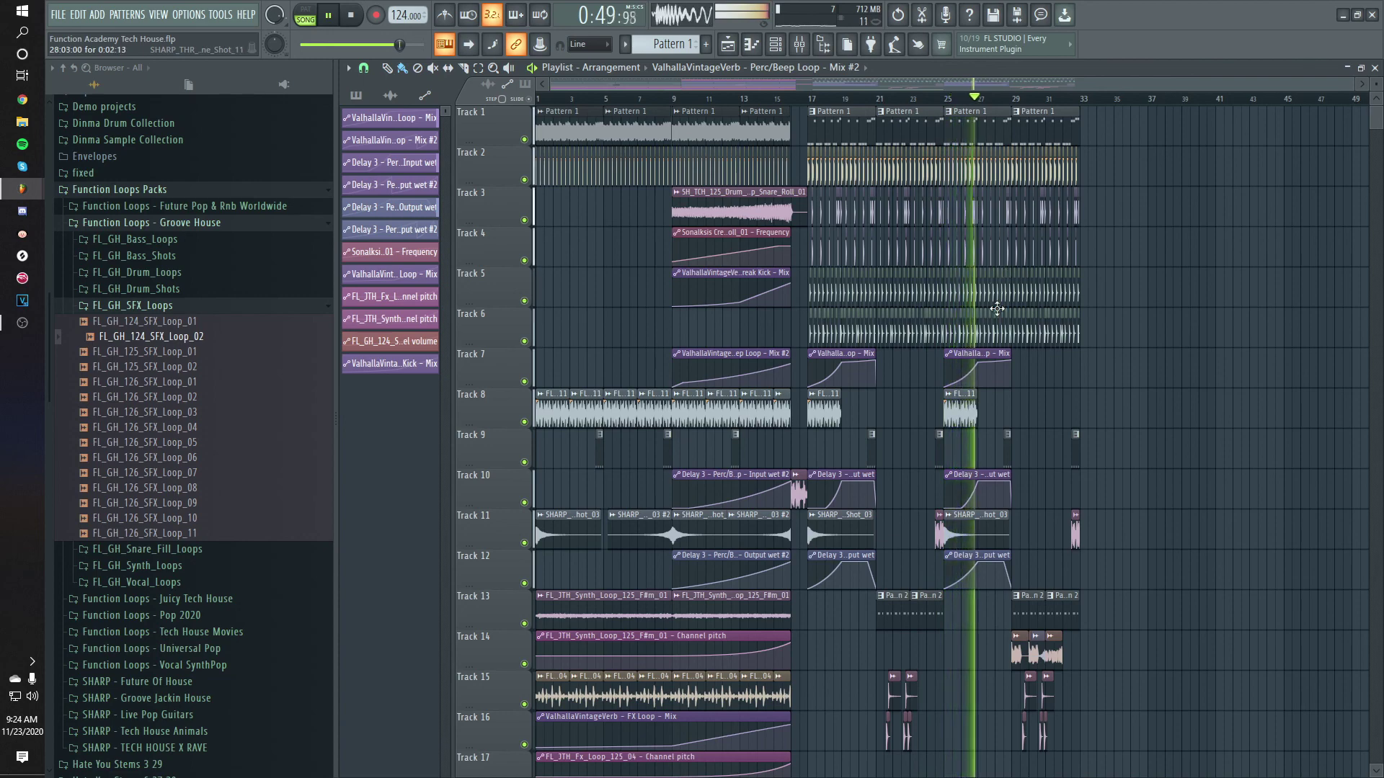
scroll(987, 321, "down", 1)
scroll(982, 328, "down", 1)
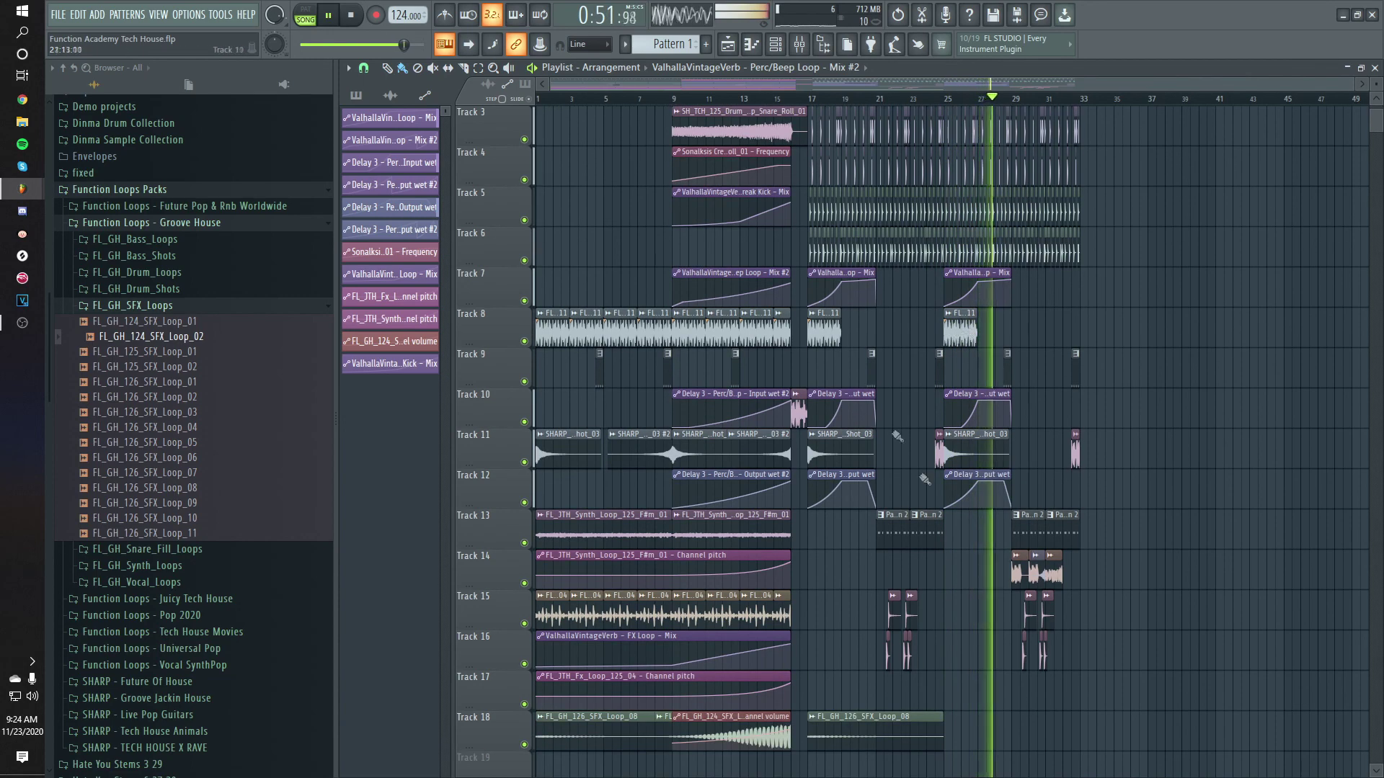
key("space")
scroll(577, 228, "up", 2)
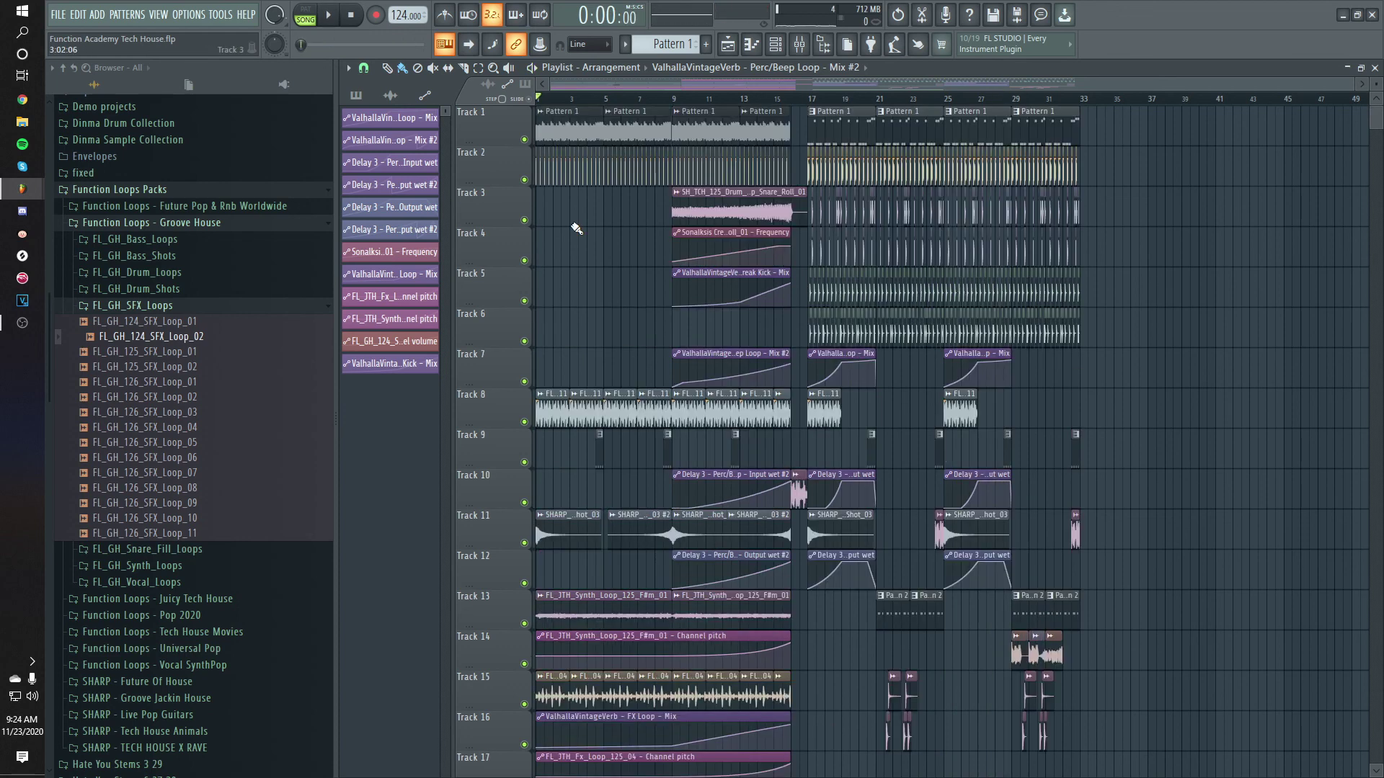